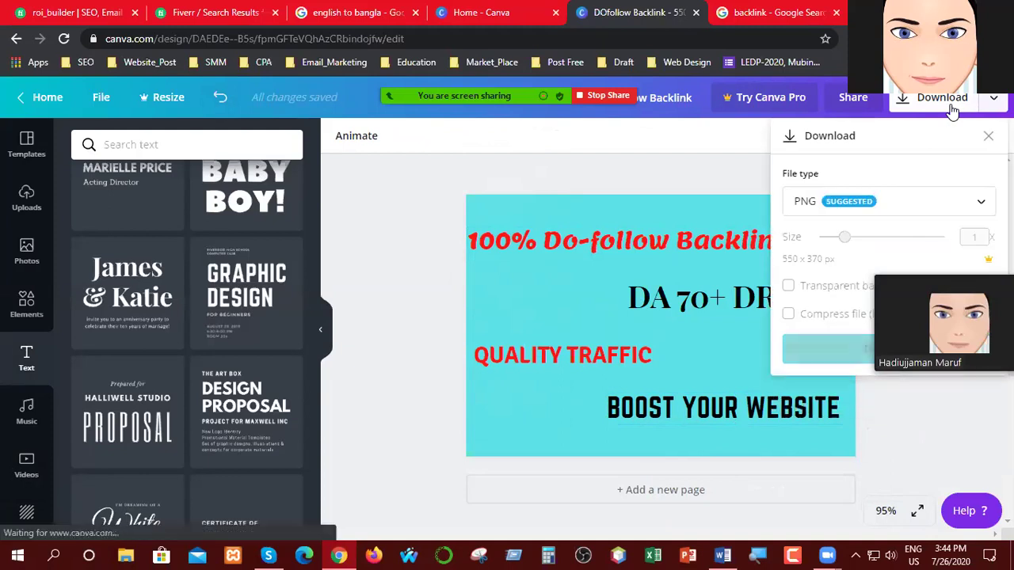
- Download the backlink design as a PNG and dismiss the Canva Pro offer
click(830, 356)
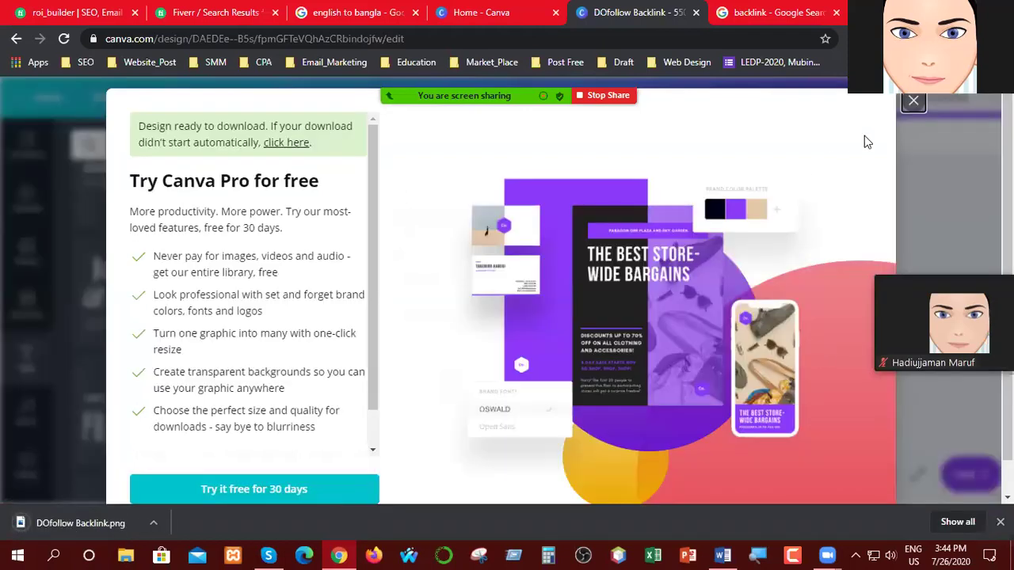
click(912, 103)
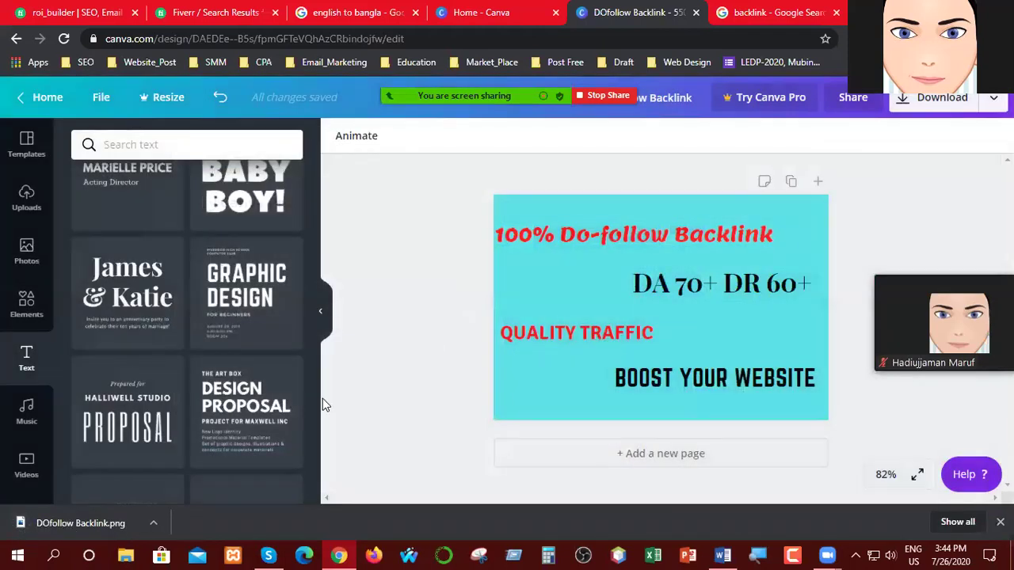
- Add a second page to the design and remove its turquoise background colour
click(600, 459)
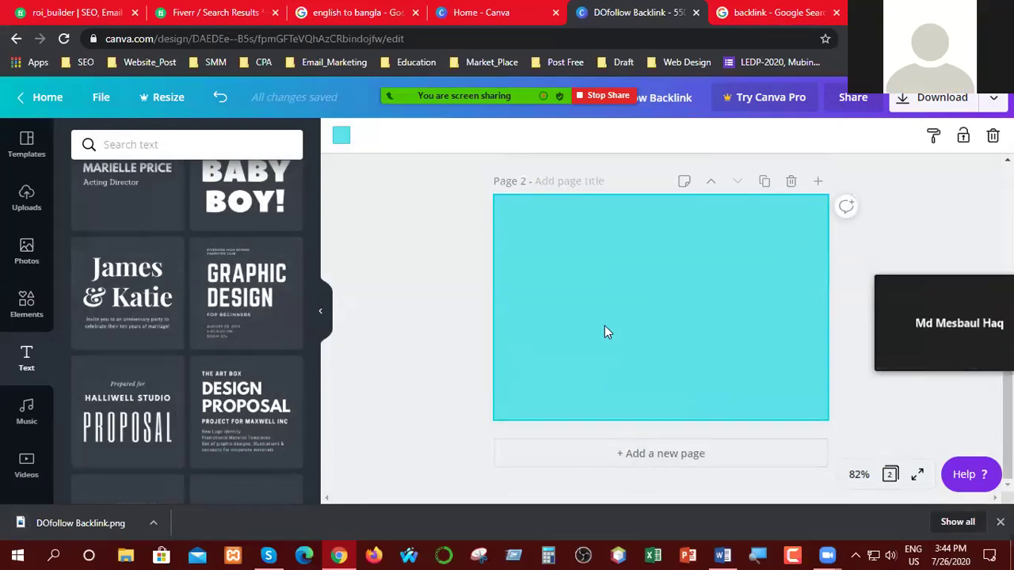
key(Delete)
- Browse the templates and apply the free "Happy National Boss Day!" design to page 2
scroll(227, 365, up, 1)
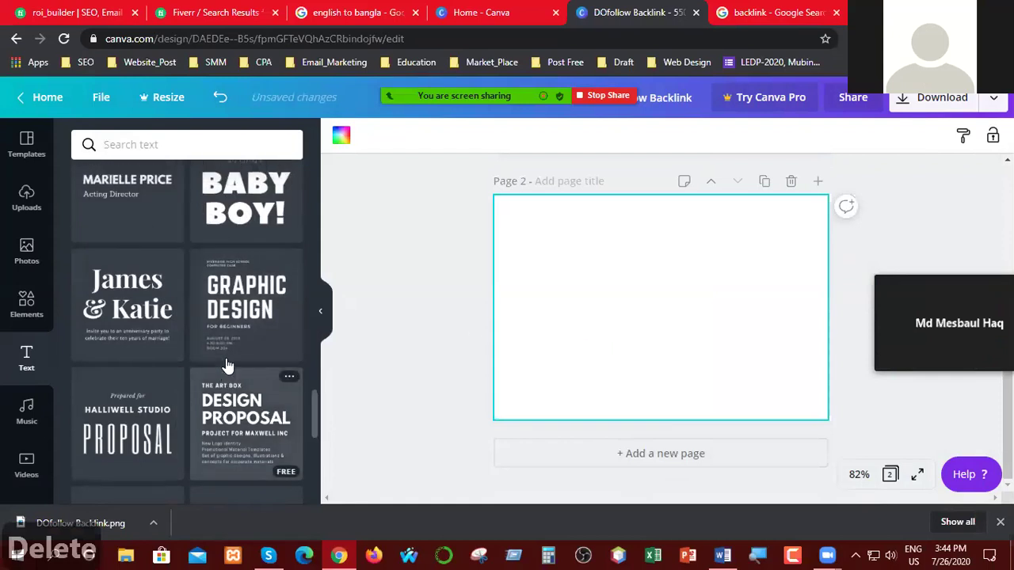
scroll(228, 365, up, 5)
click(28, 213)
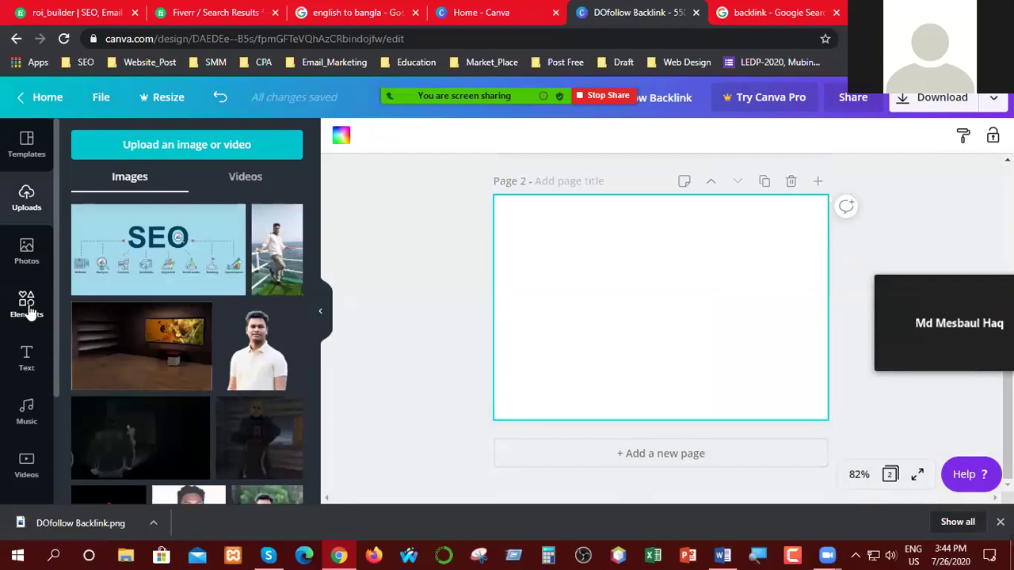
click(28, 147)
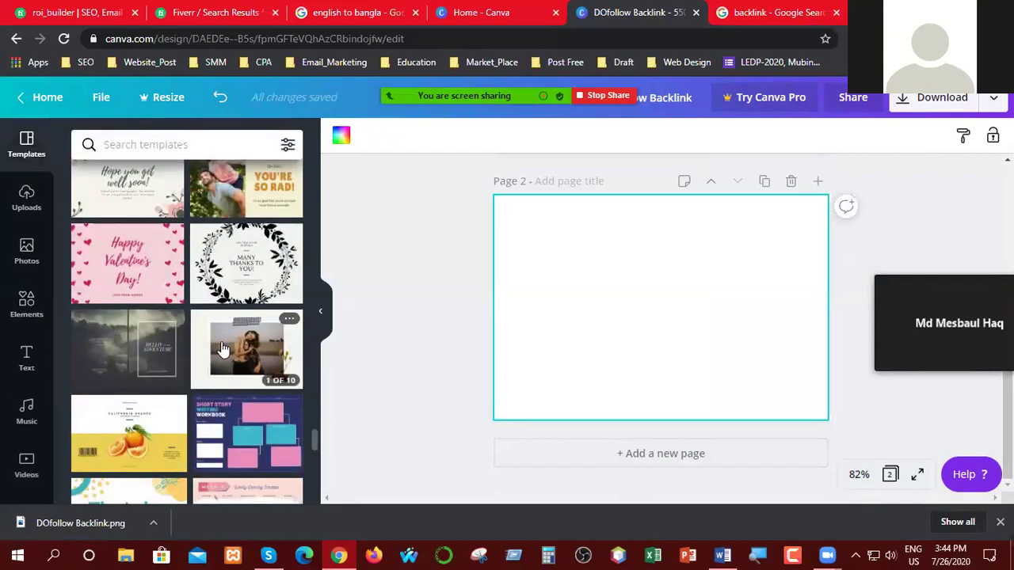
scroll(224, 350, down, 3)
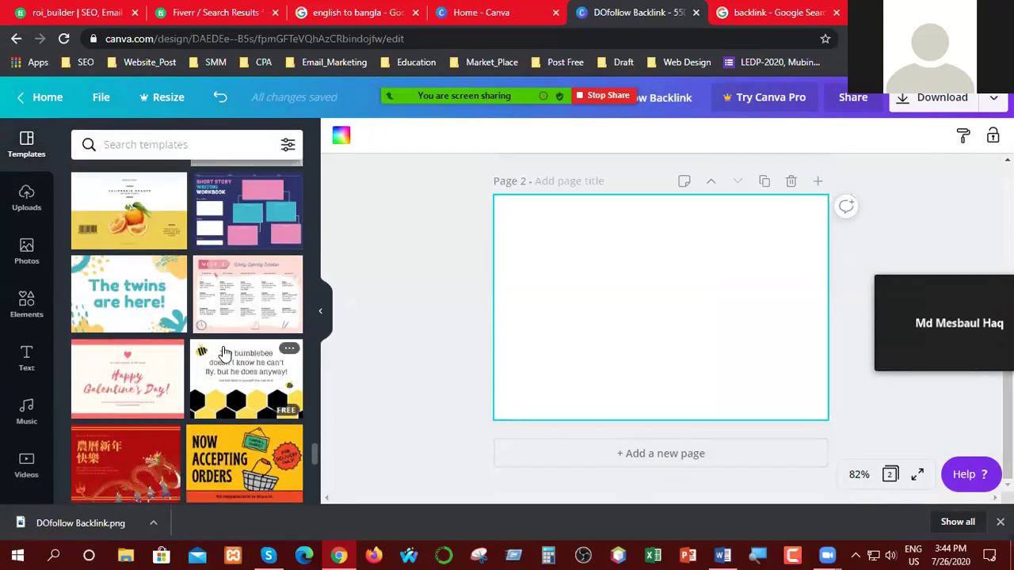
scroll(228, 373, down, 4)
scroll(234, 392, down, 1)
scroll(234, 392, down, 8)
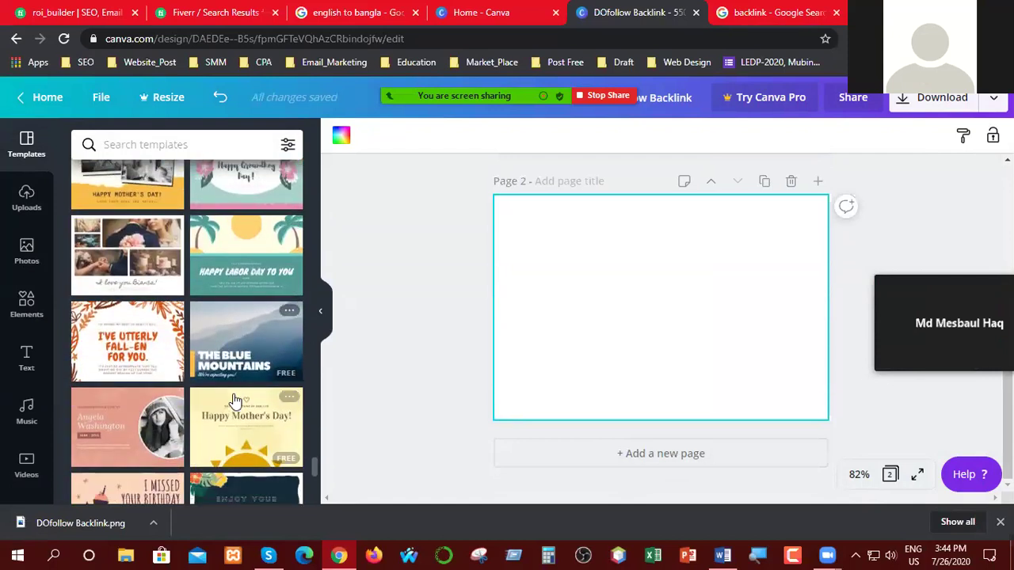
scroll(235, 402, down, 4)
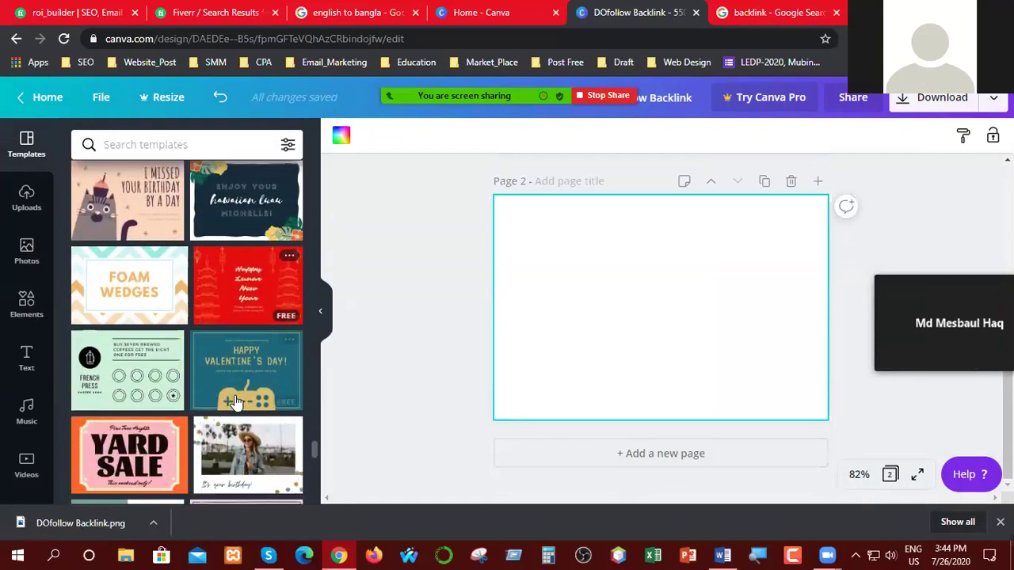
scroll(235, 401, down, 2)
scroll(238, 402, down, 5)
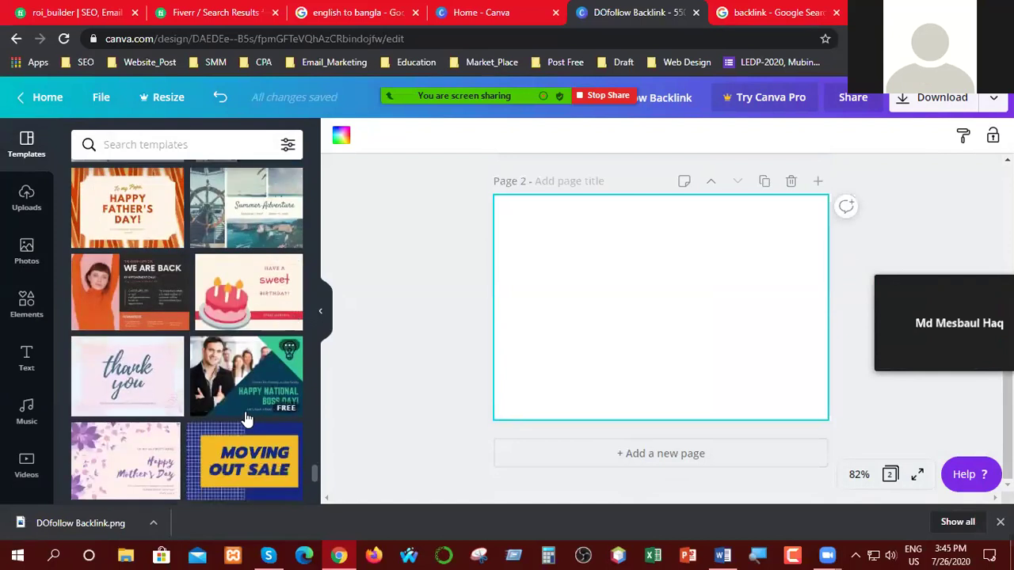
click(238, 398)
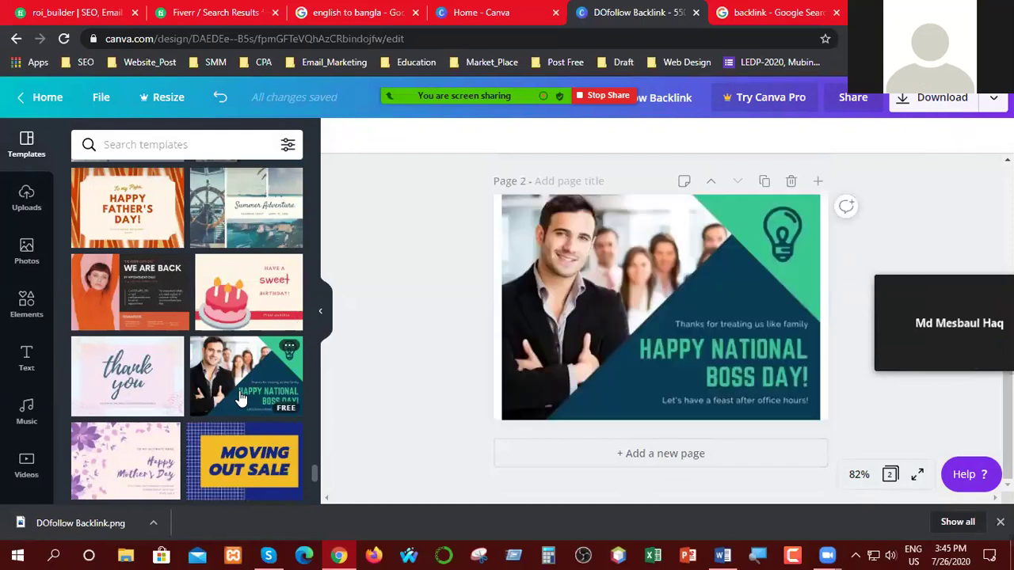
- Remove the businessman photo from the template and fill its frame with the uploaded SEO image
click(581, 319)
key(Delete)
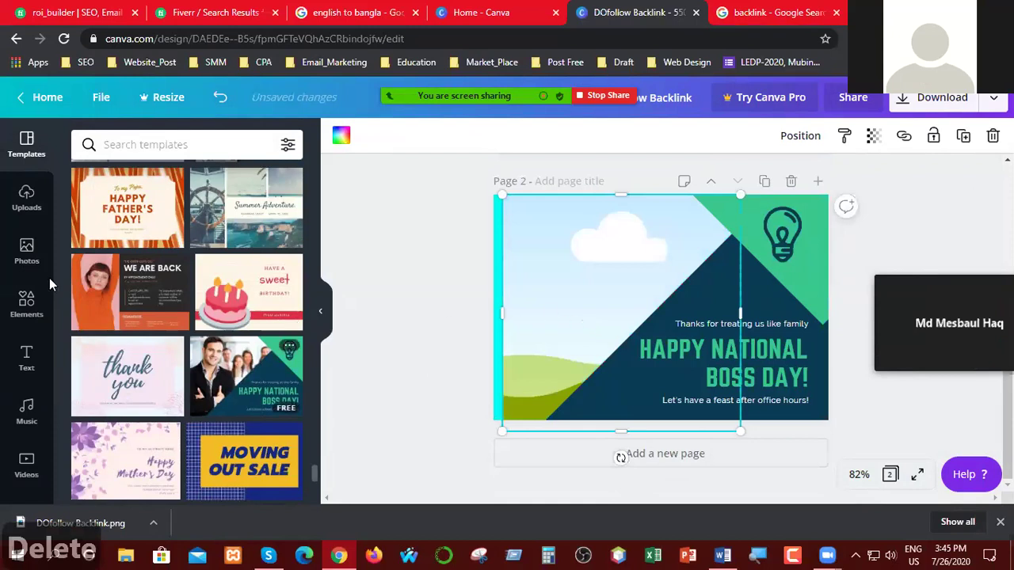
click(26, 202)
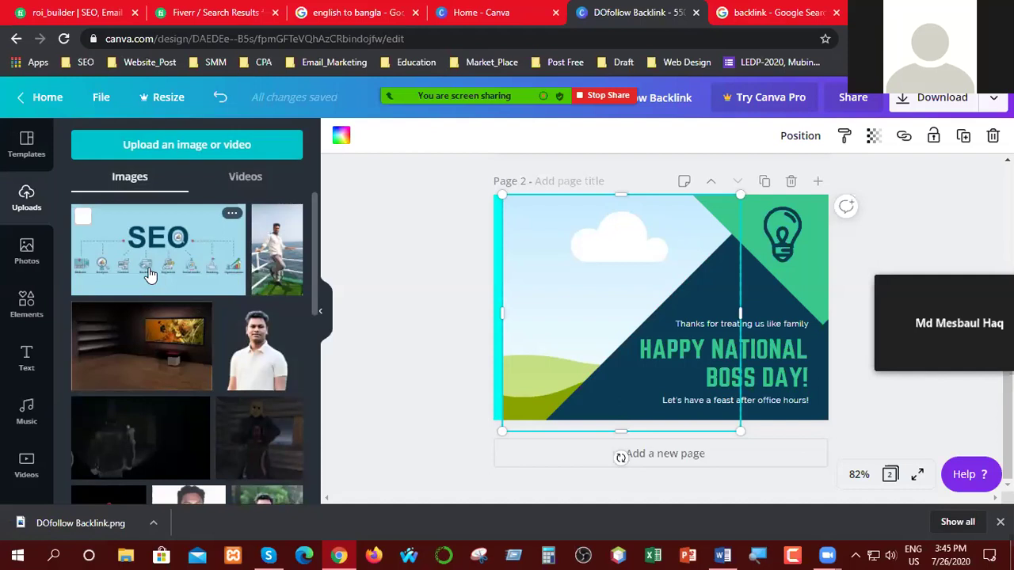
scroll(169, 385, down, 5)
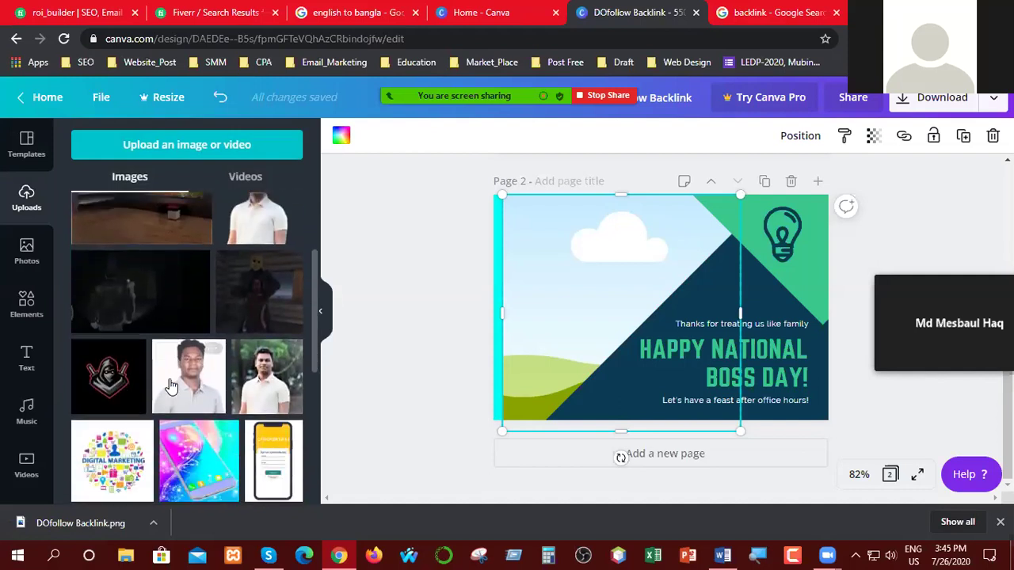
scroll(169, 385, down, 5)
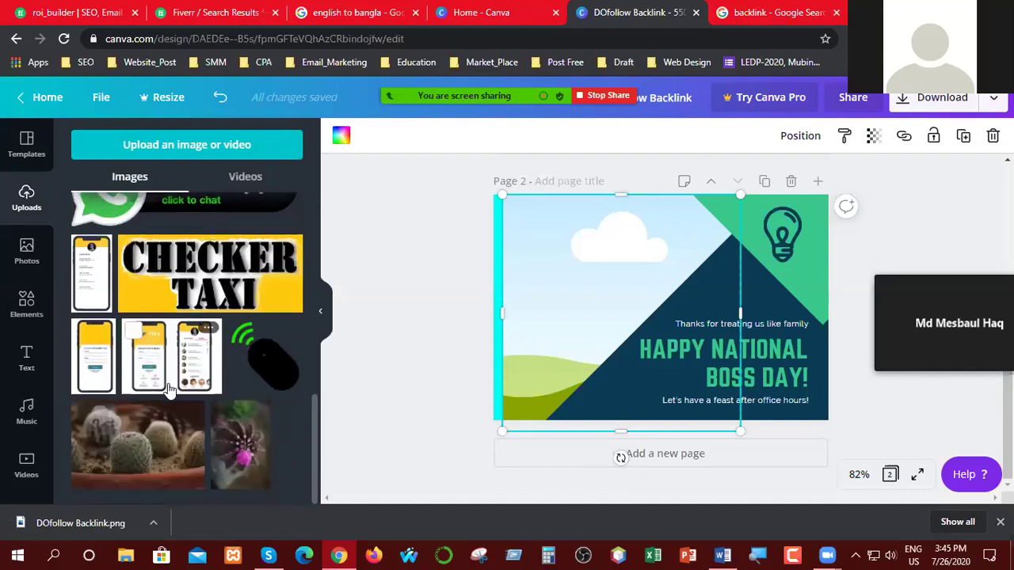
scroll(169, 388, up, 10)
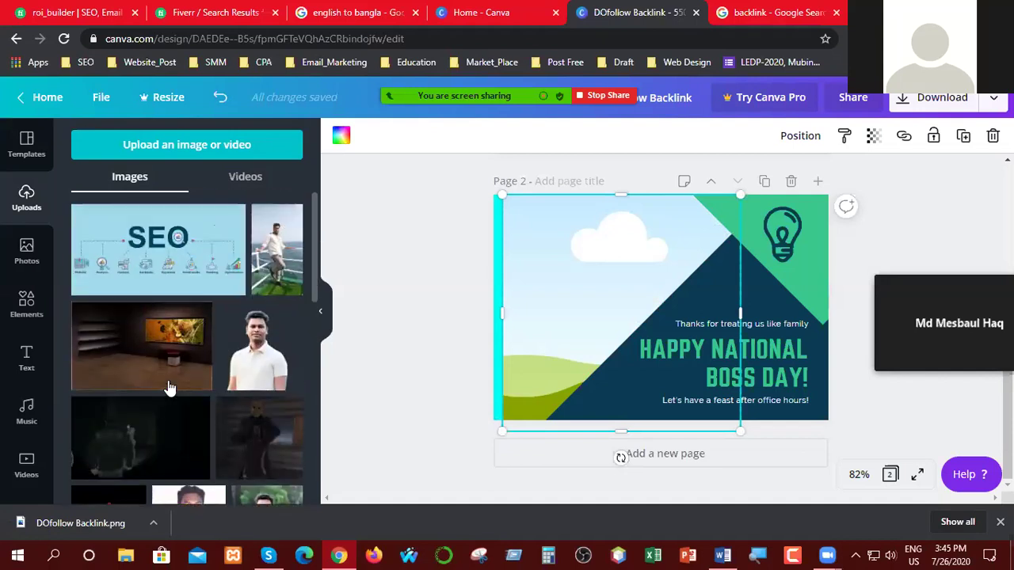
drag(192, 291, 522, 307)
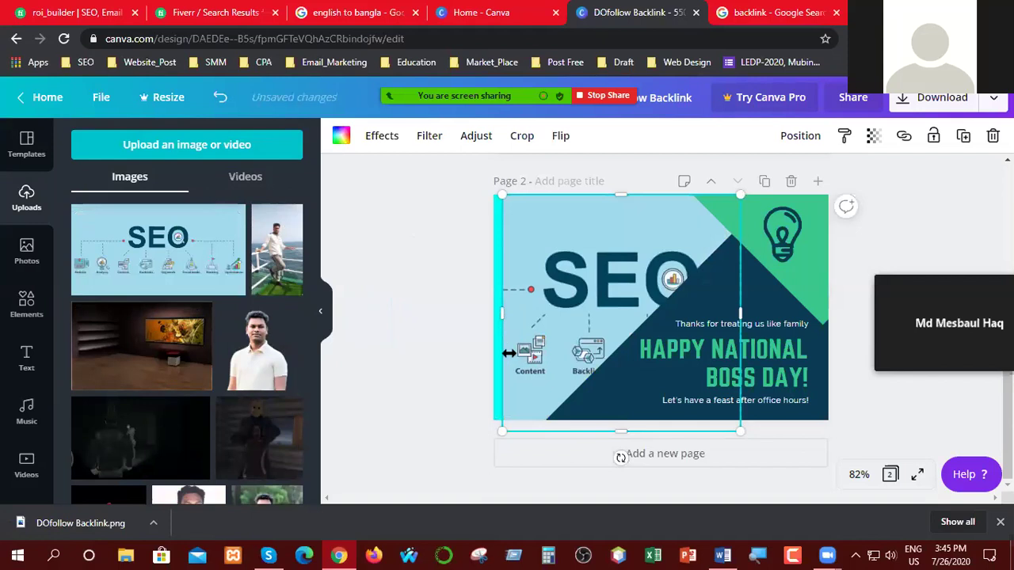
- Shift the SEO image so it reaches the left edge of page 2 and covers the cyan strip
click(674, 380)
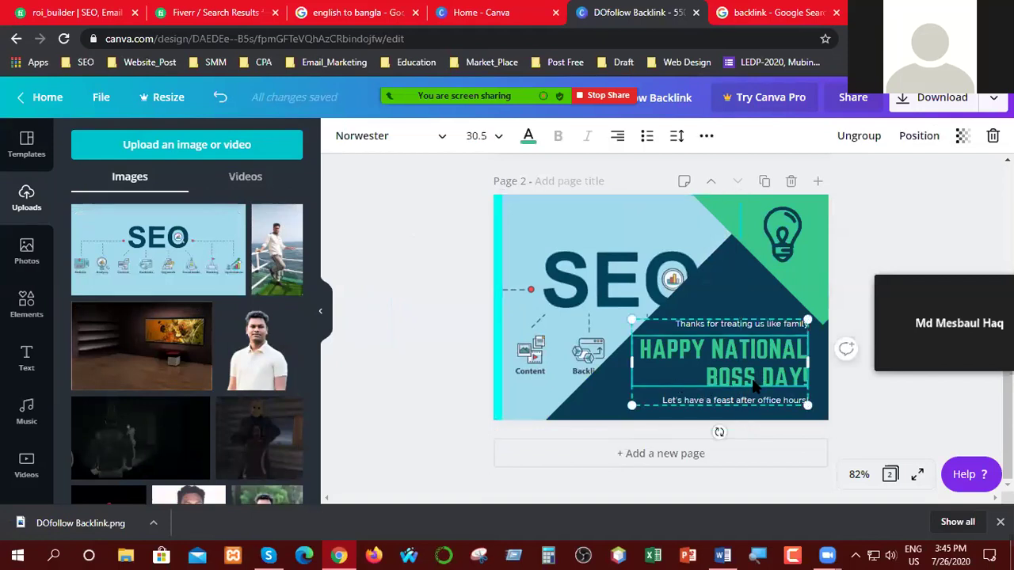
click(553, 221)
click(433, 271)
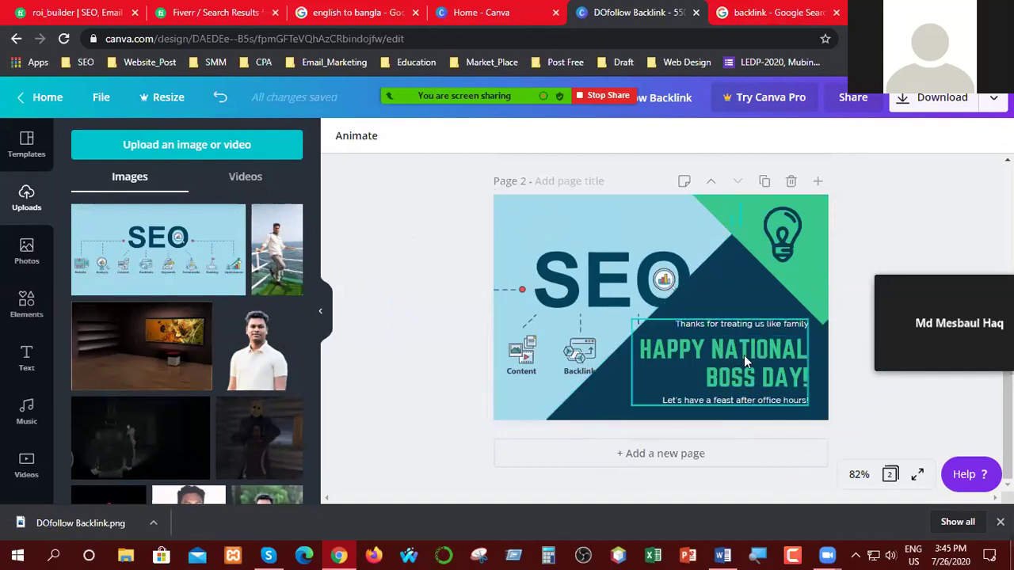
- Replace the "Happy National Boss Day!" heading with "BackLink Services" and widen its text box to fit one line
click(785, 327)
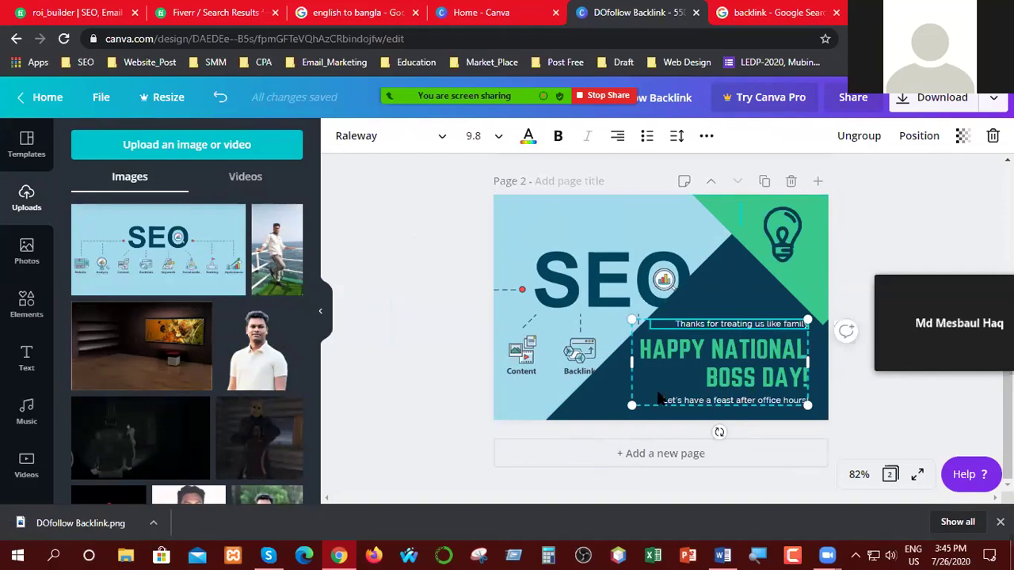
click(754, 374)
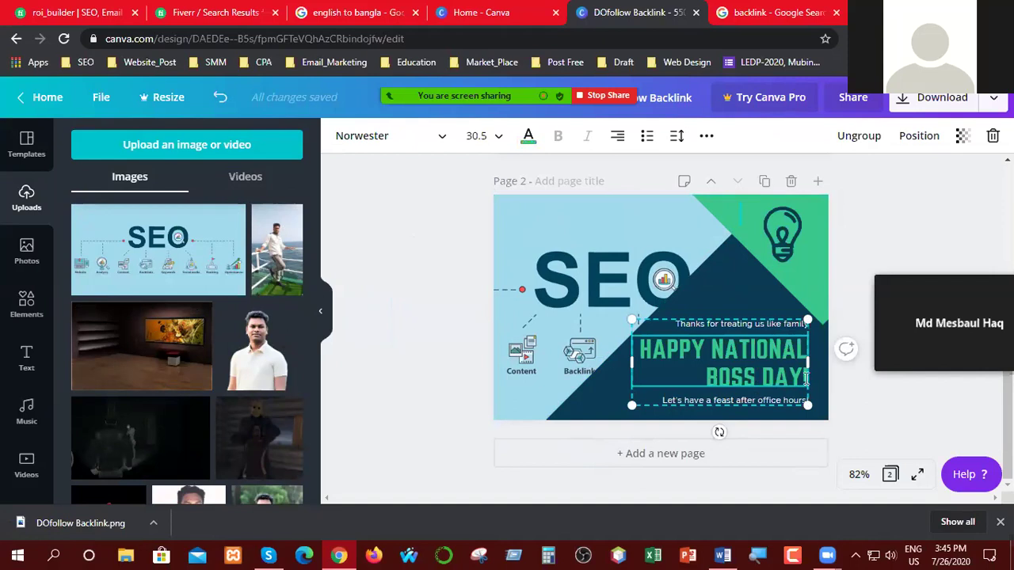
key(BackSpace)
key(BackSpace)
key(BackSpace)
key(BackSpace)
key(BackSpace)
key(BackSpace)
key(BackSpace)
key(BackSpace)
key(BackSpace)
key(BackSpace)
key(BackSpace)
key(BackSpace)
key(BackSpace)
key(BackSpace)
key(BackSpace)
key(BackSpace)
key(BackSpace)
key(BackSpace)
key(BackSpace)
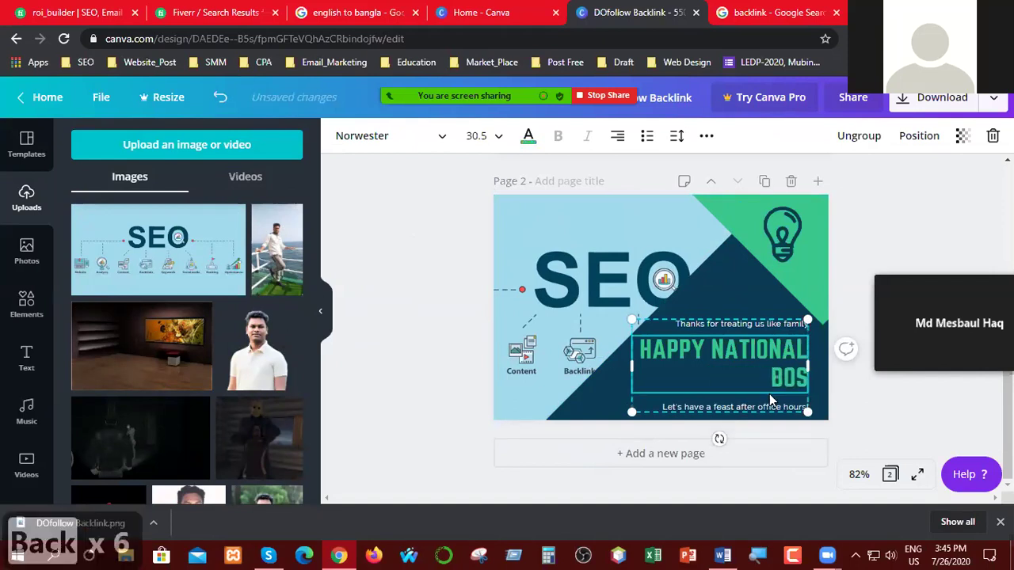
key(BackSpace)
key(BackSpace)
key(BackSpace)
key(BackSpace)
key(BackSpace)
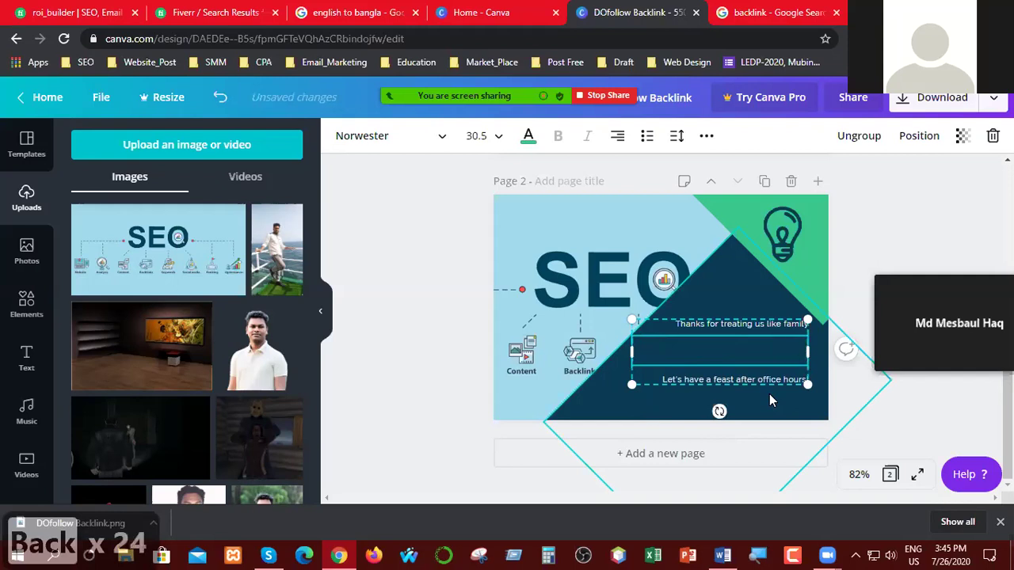
text(Back)
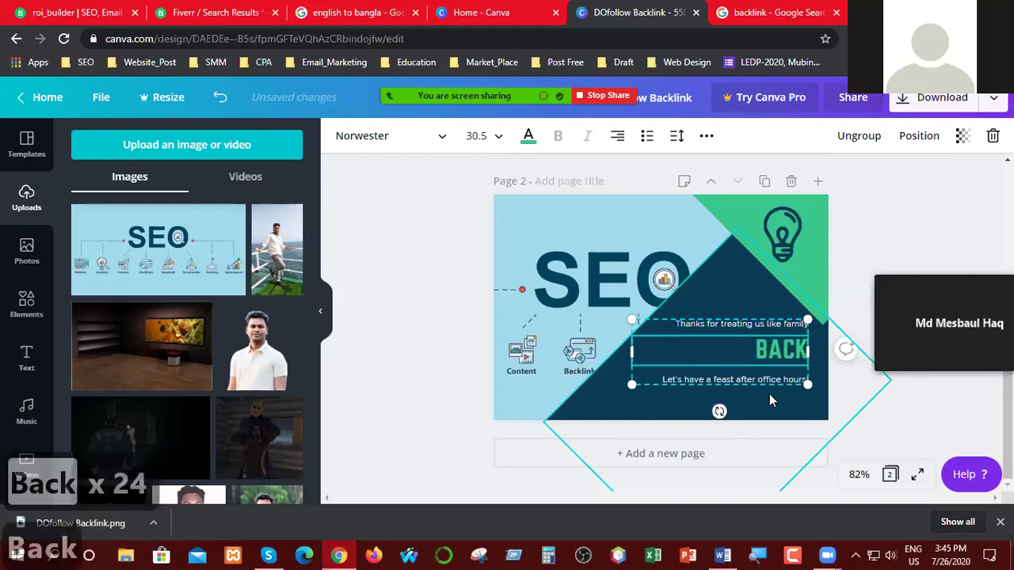
text(Link)
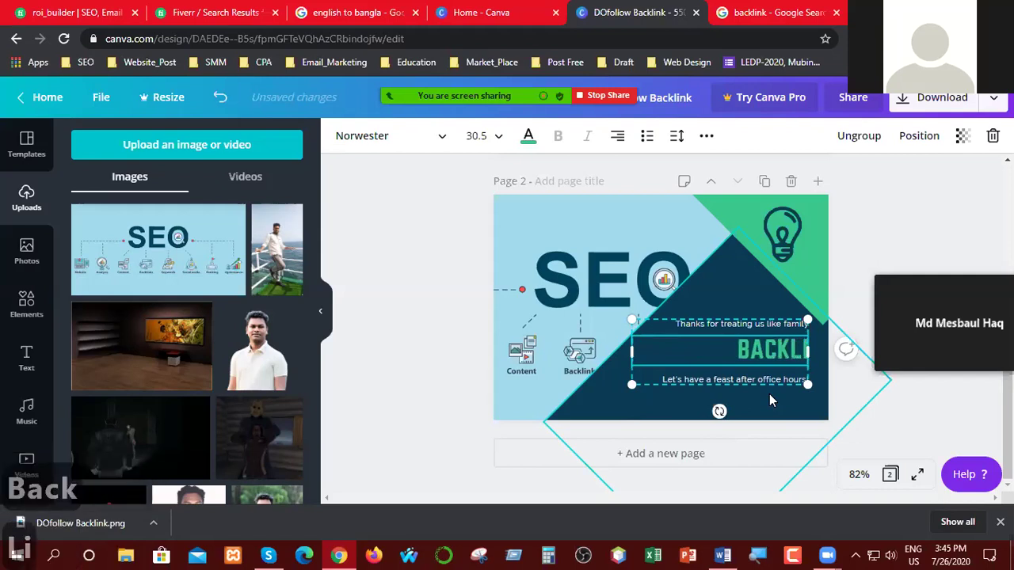
text( S)
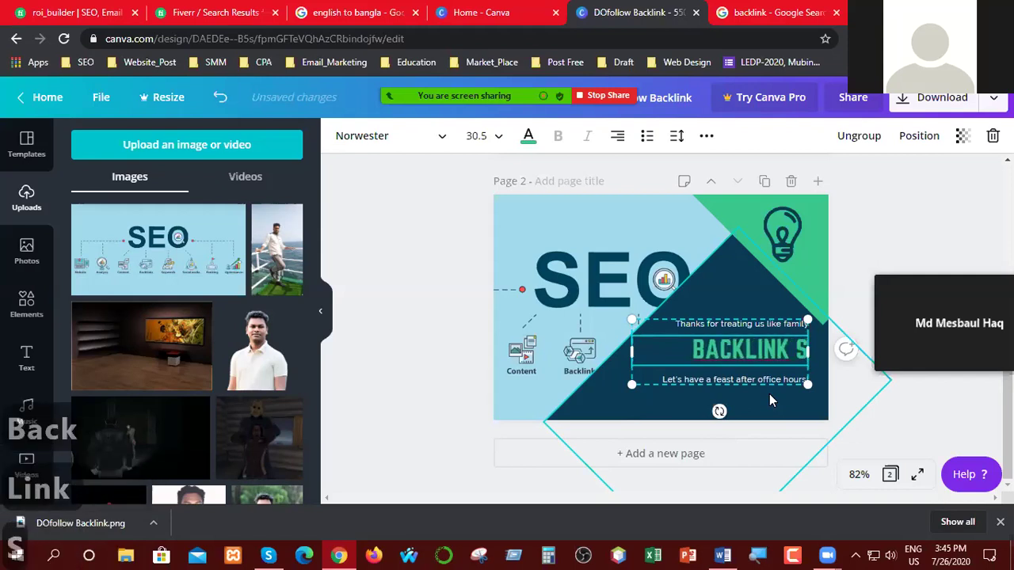
text(ervices)
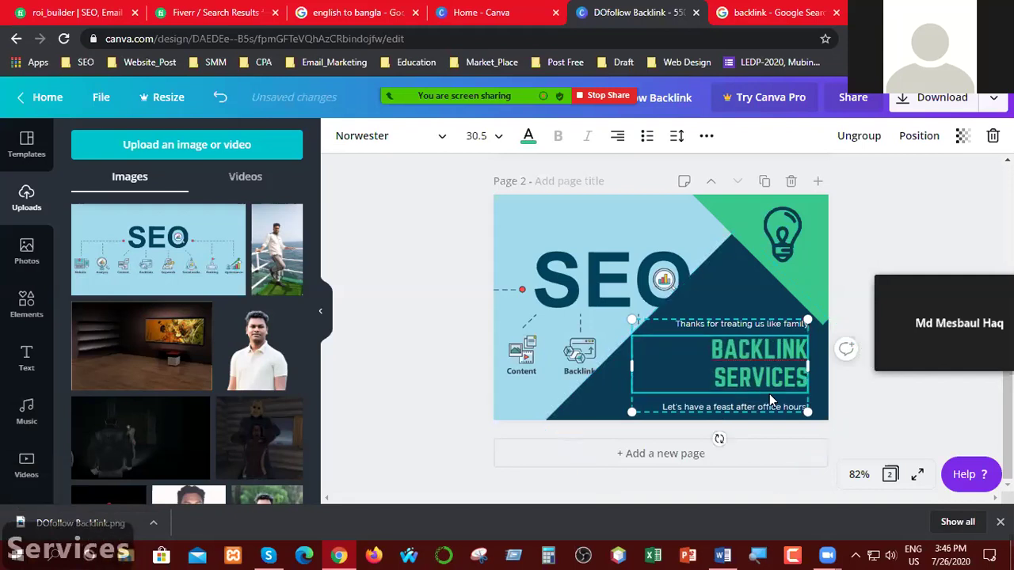
mouse_move(598, 365)
mouse_down()
mouse_move(567, 366)
mouse_move(604, 370)
mouse_up()
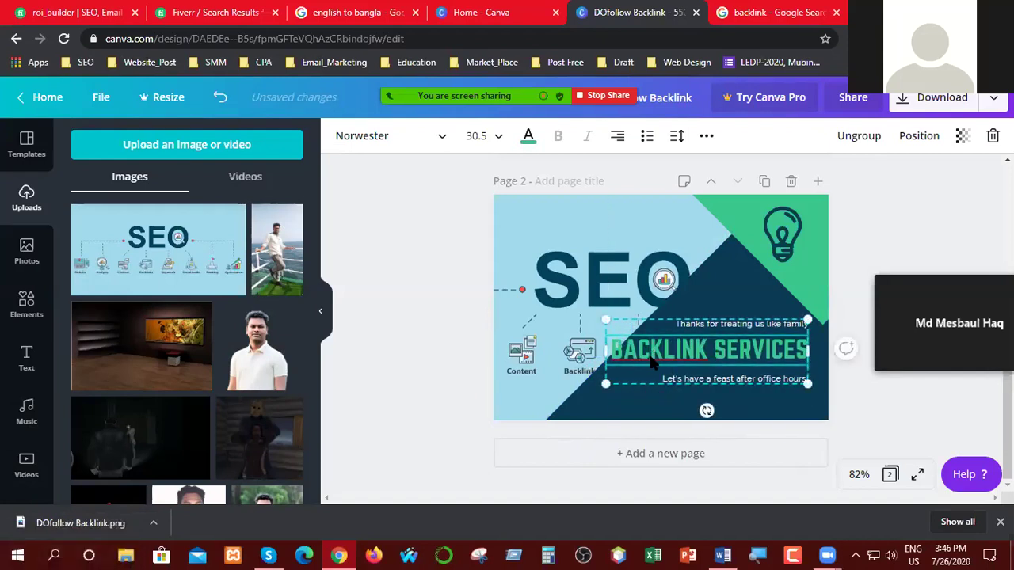
- Hyphenate the heading to read "Back-Link Services" and widen its text box to keep it on one line
right_click(651, 360)
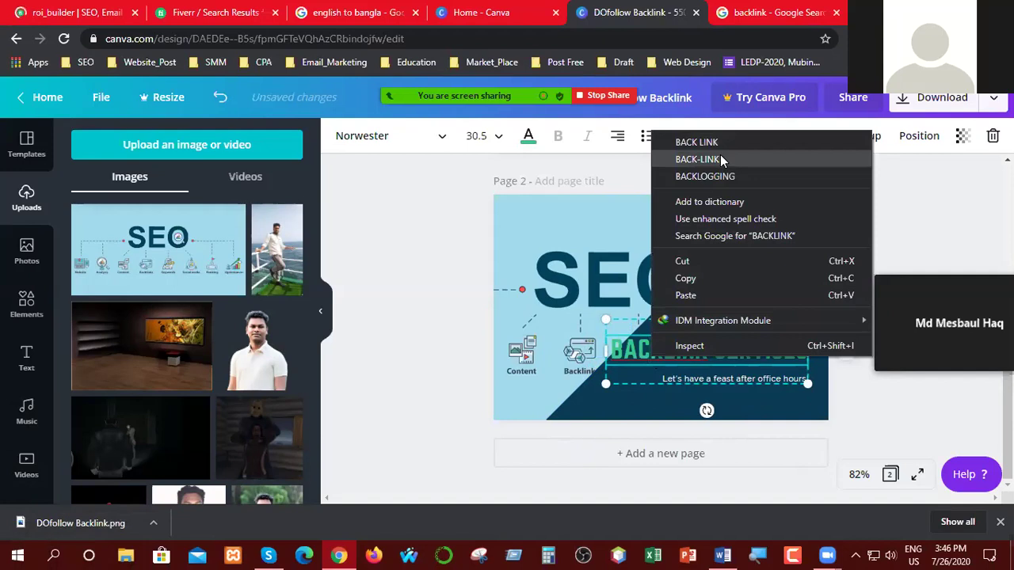
key(Escape)
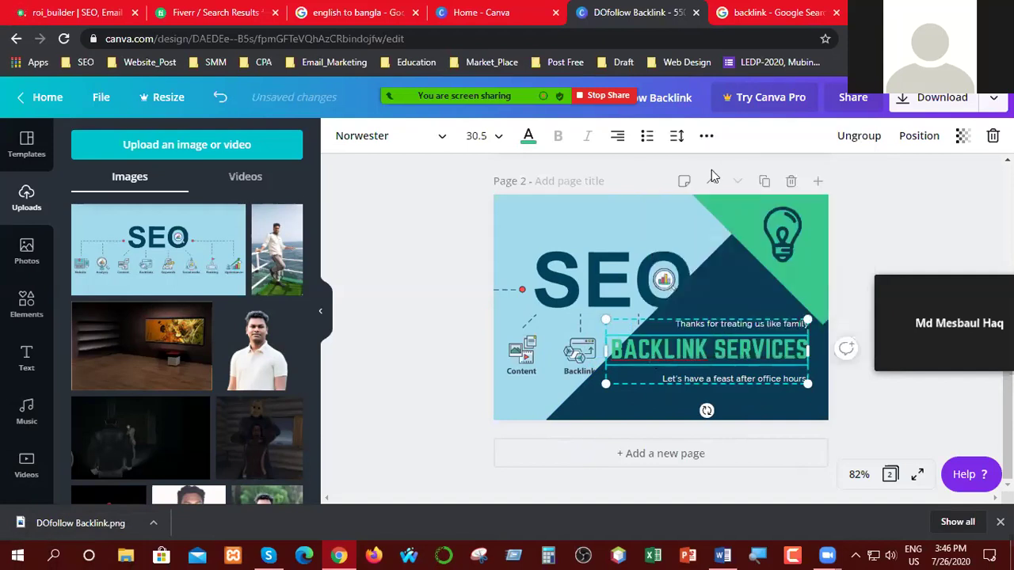
right_click(655, 349)
key(Escape)
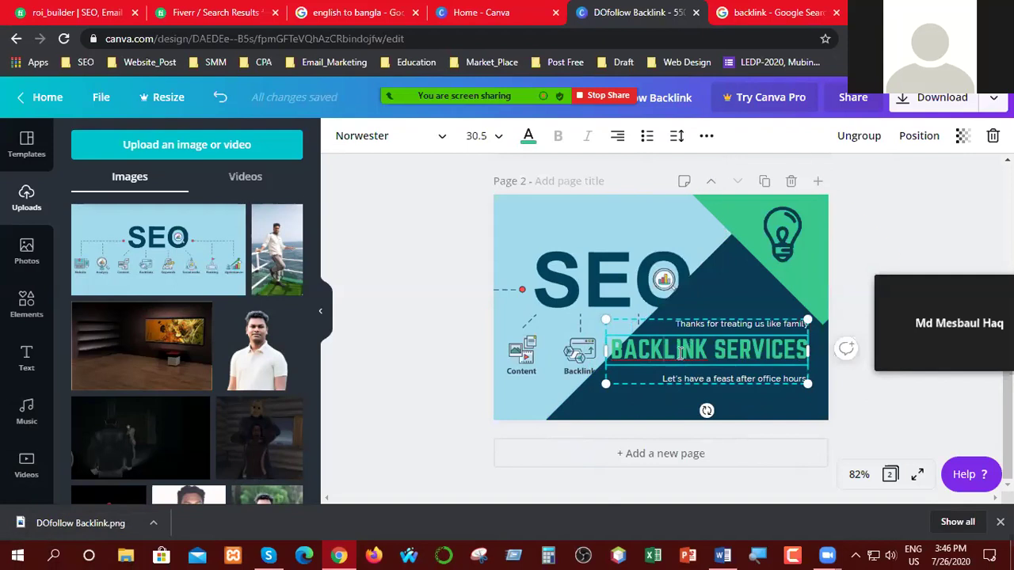
text(-)
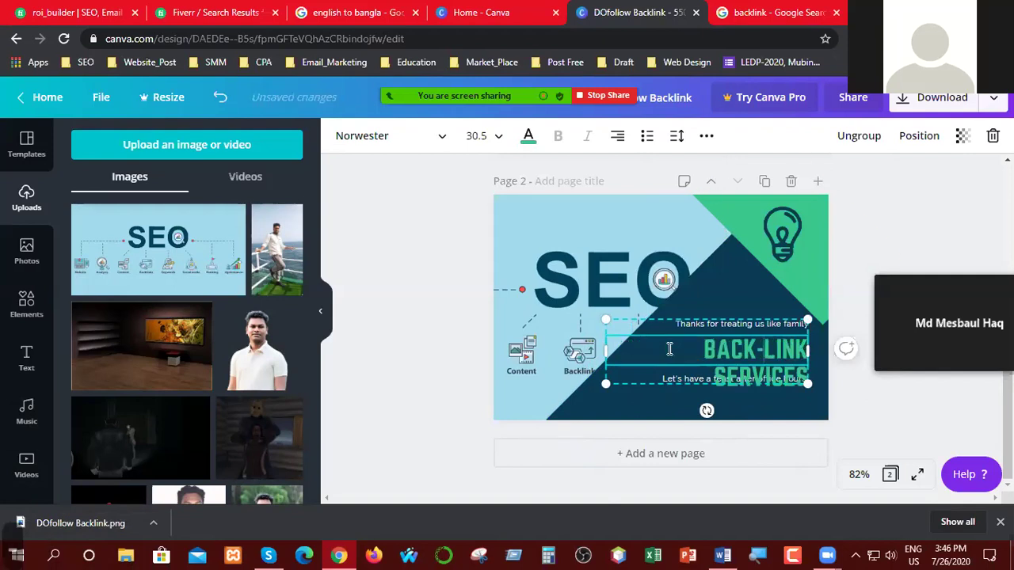
drag(605, 351, 587, 351)
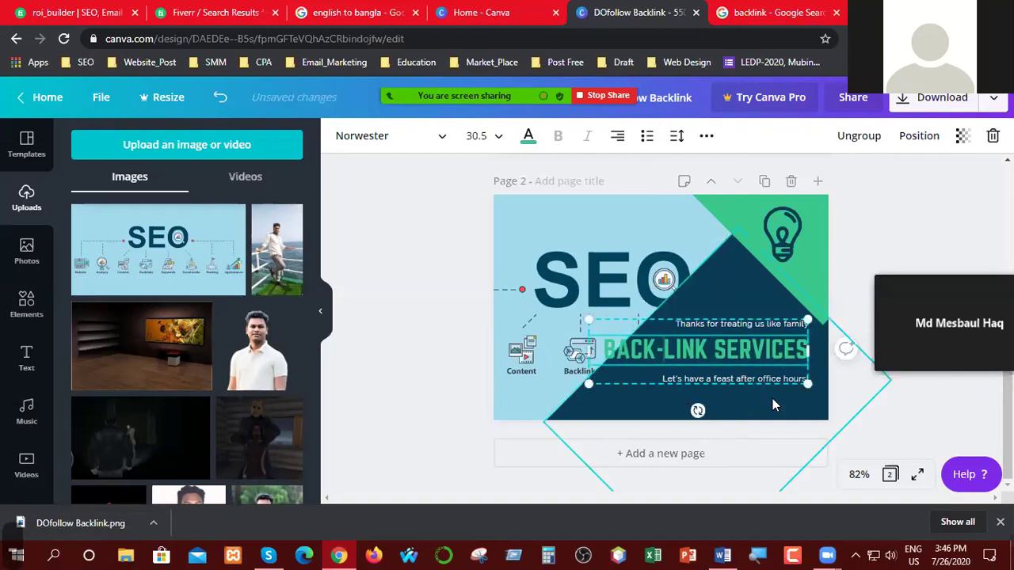
- Move the grouped heading and captions slightly down and over to the page's right edge
click(767, 396)
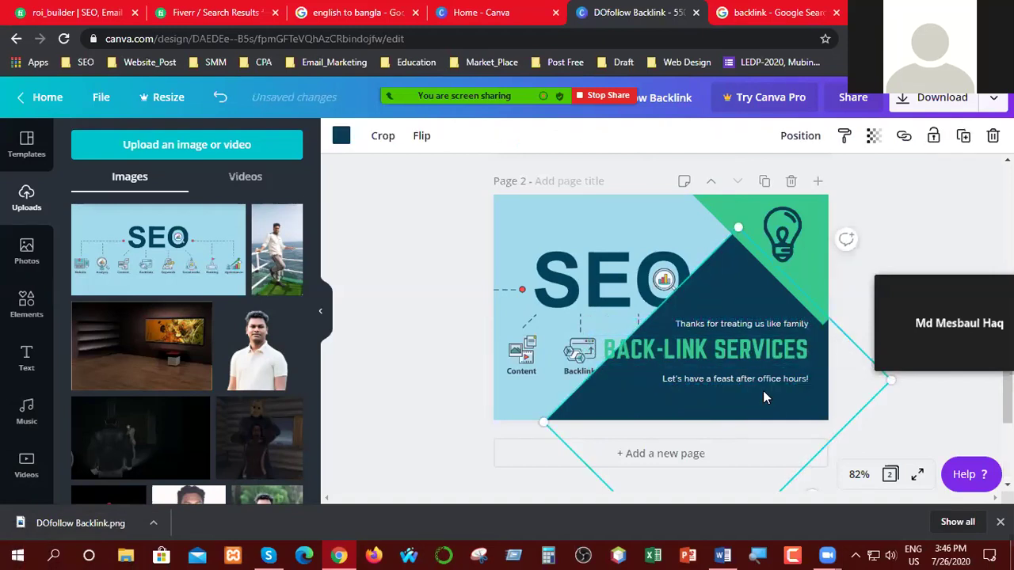
drag(740, 346, 772, 356)
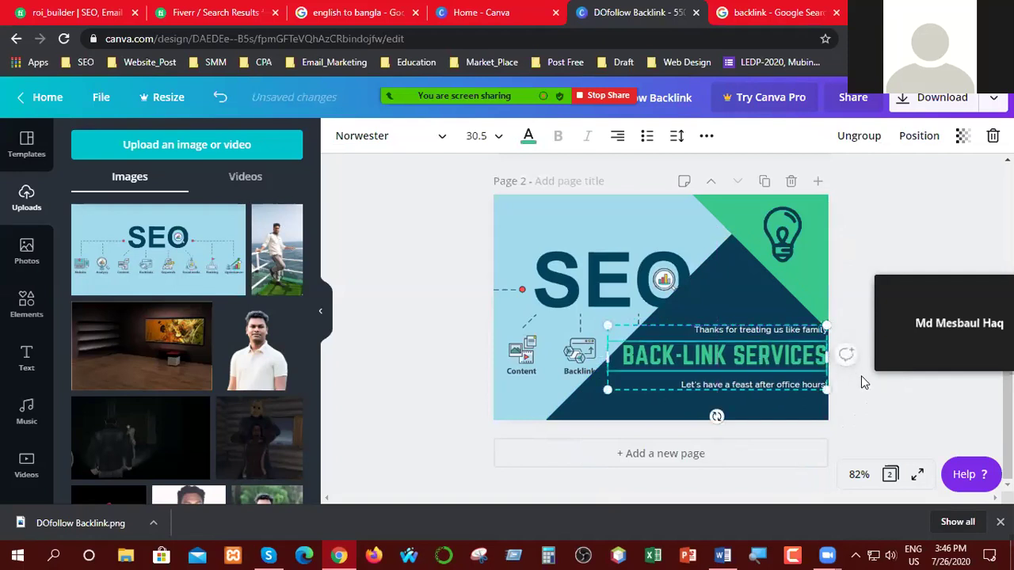
click(853, 374)
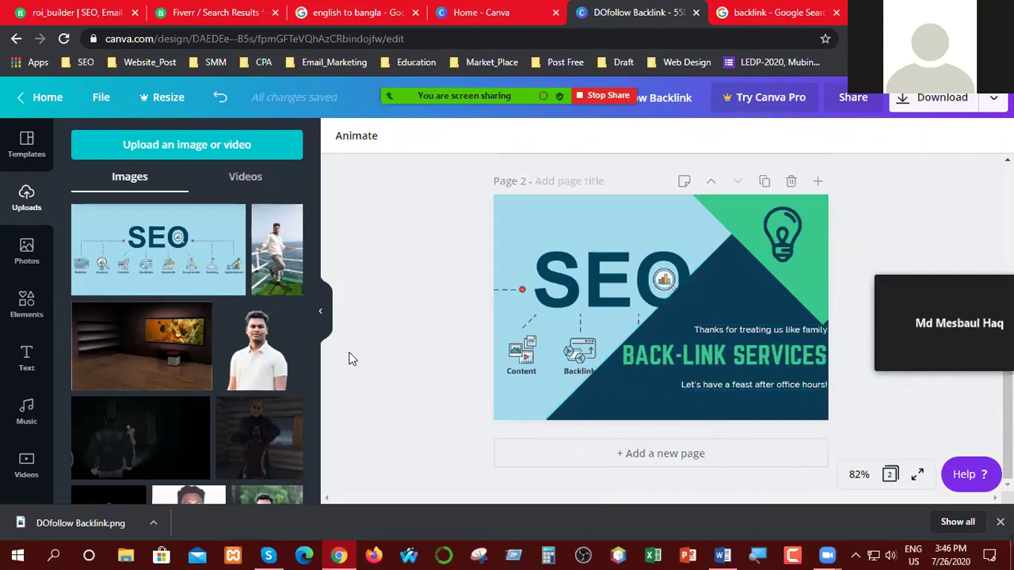
click(935, 103)
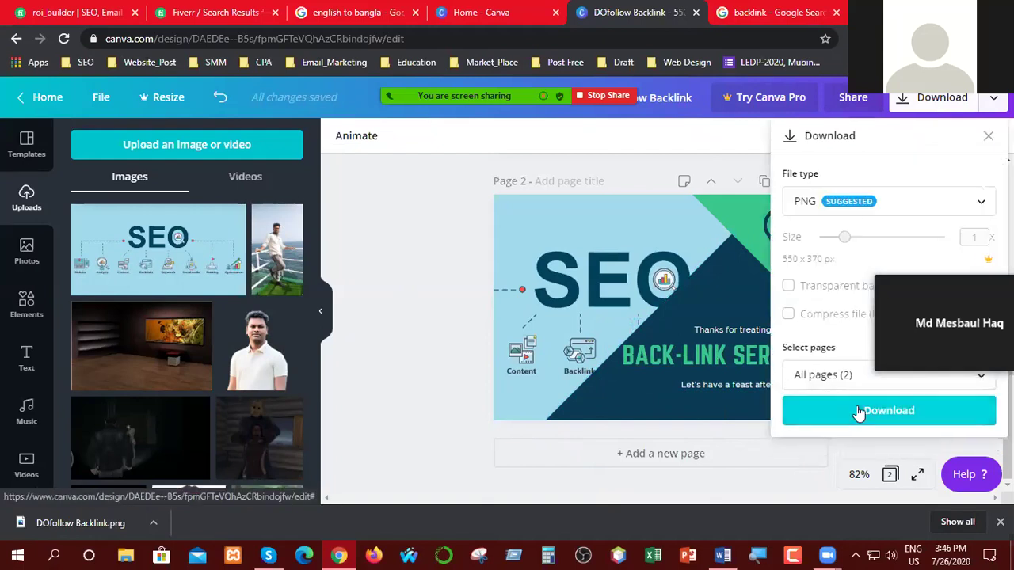
click(867, 418)
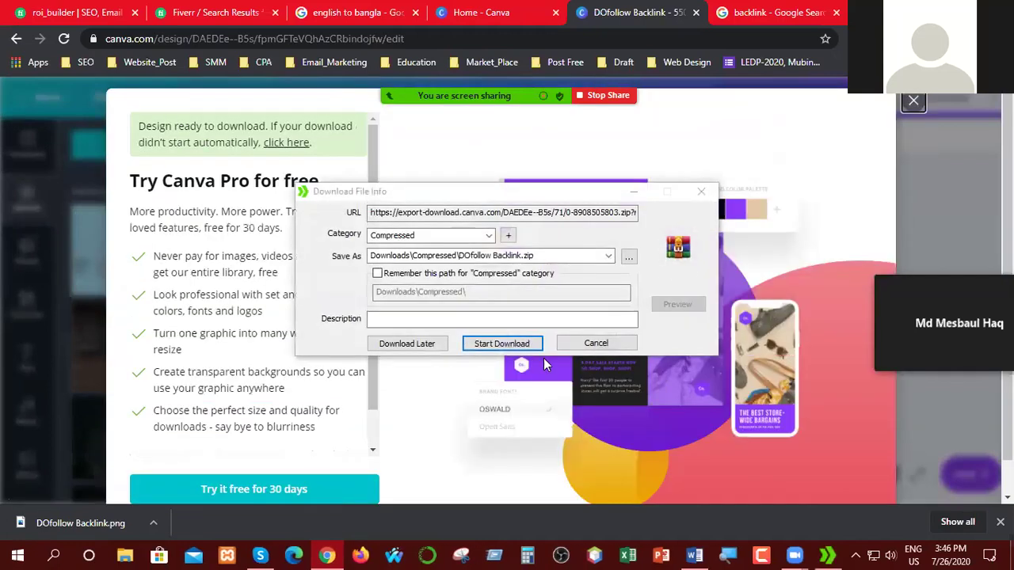
click(701, 192)
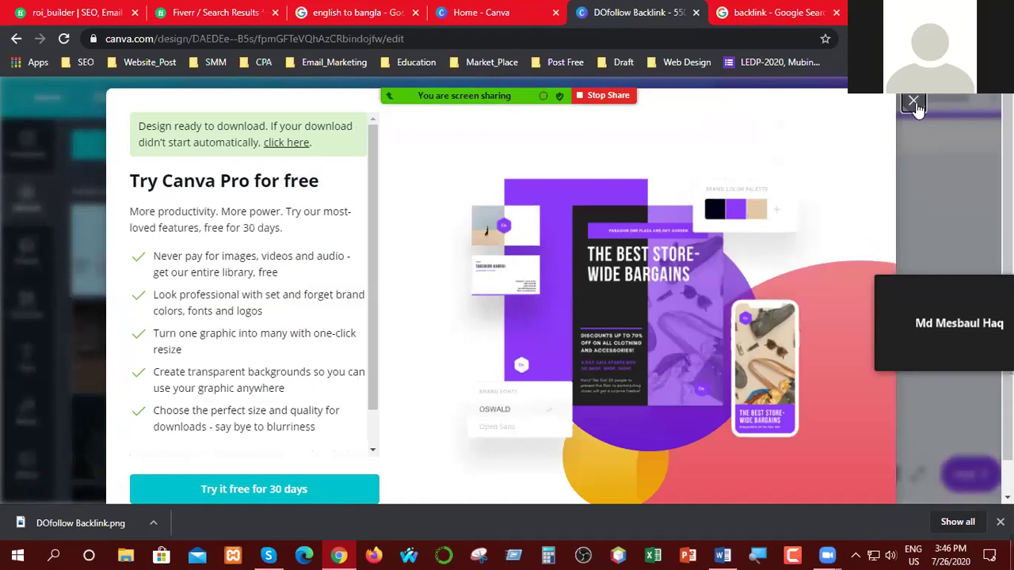
click(913, 104)
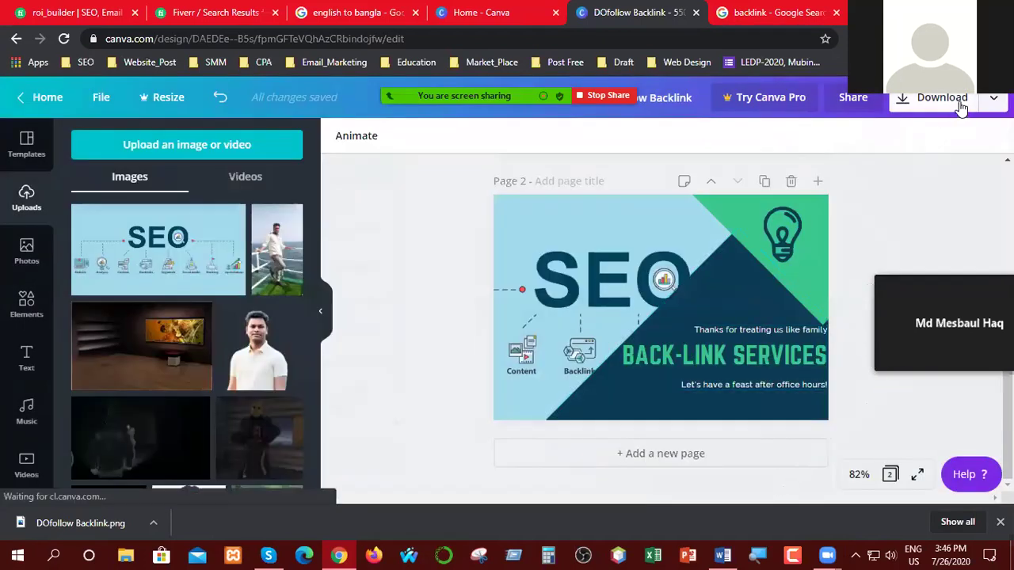
- Download only page 2 of the design as a PNG and dismiss the Canva Pro offer
click(960, 108)
click(860, 377)
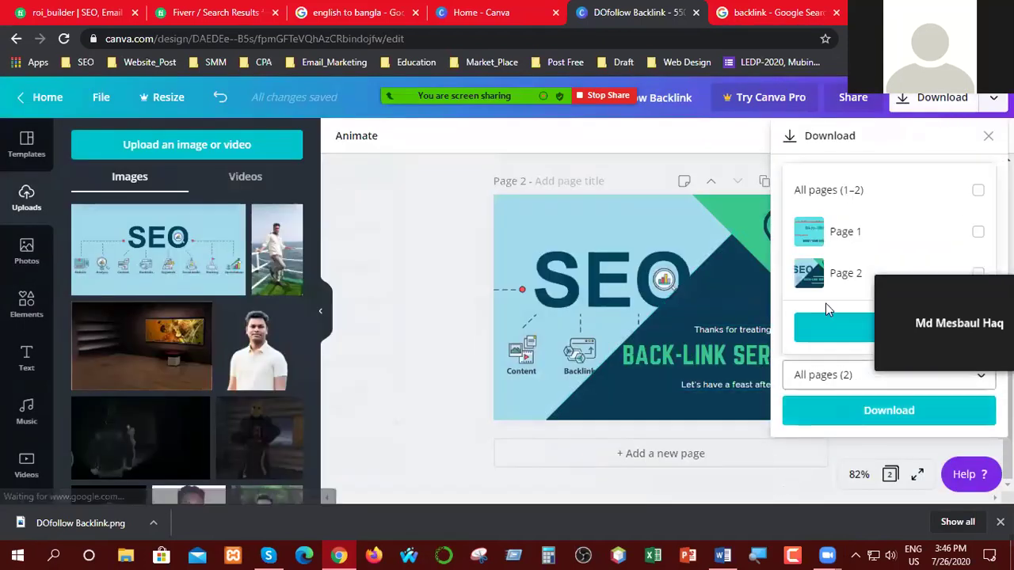
click(831, 276)
click(853, 414)
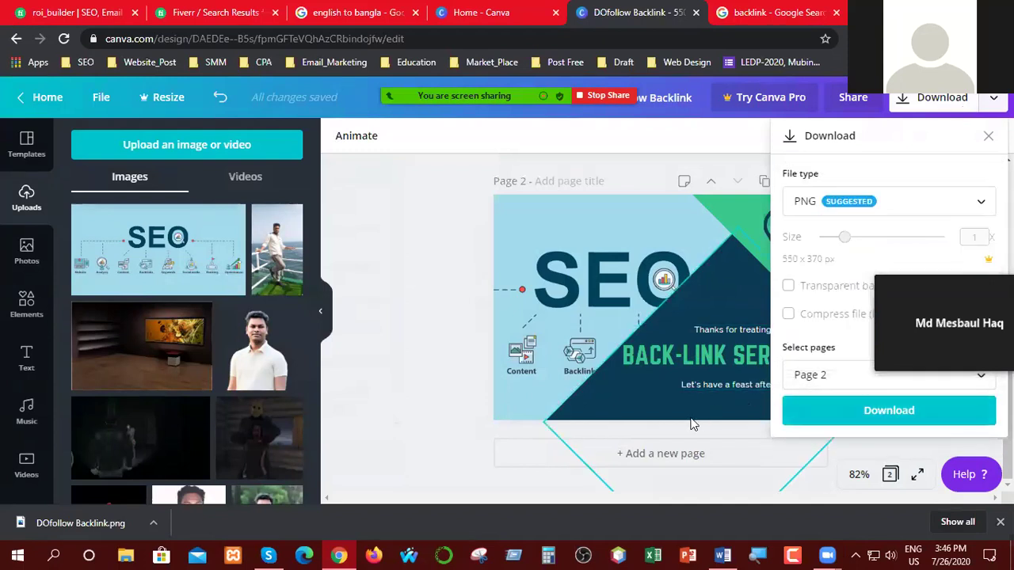
click(909, 414)
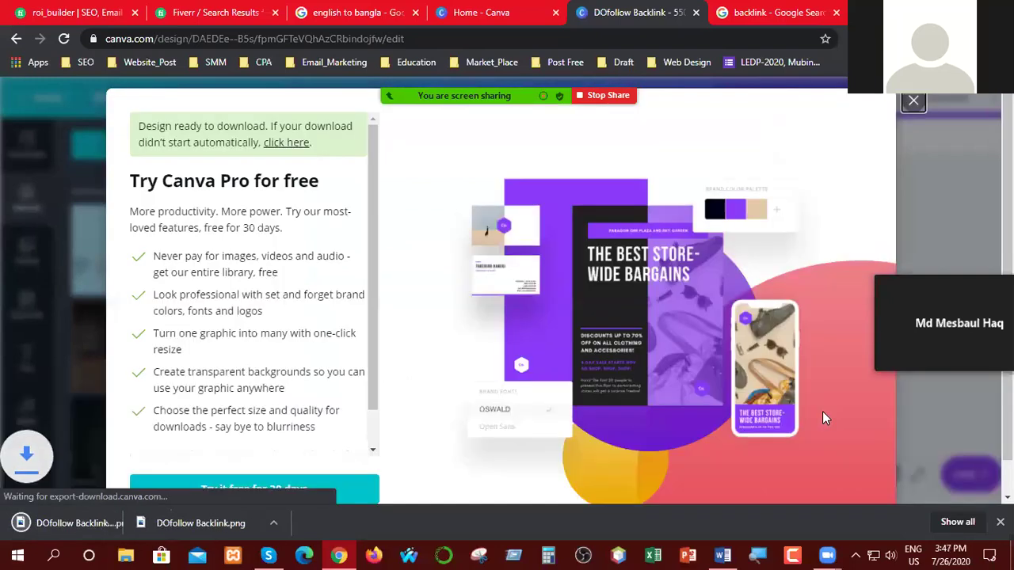
click(913, 100)
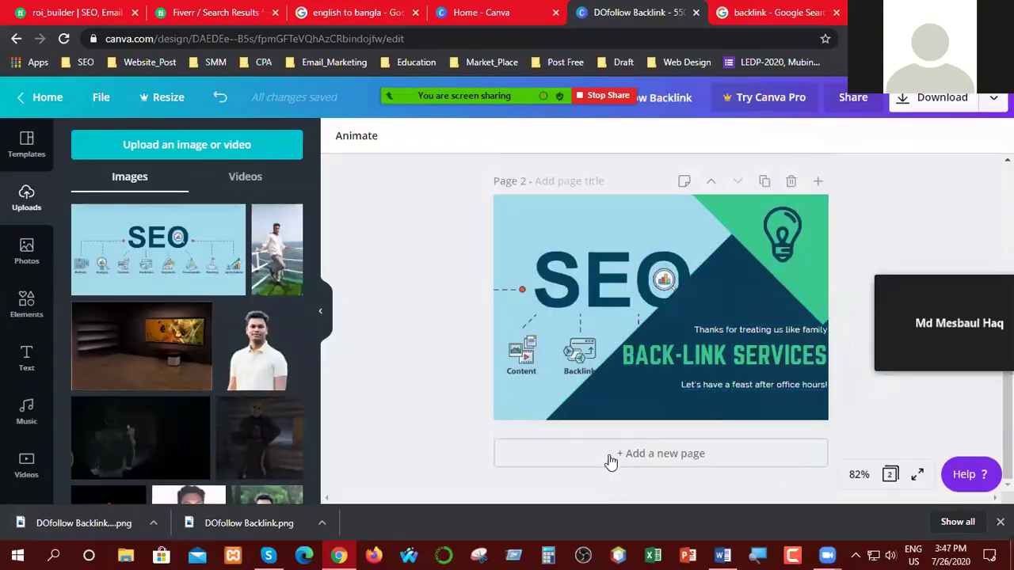
- Add a third page, remove its cyan background and apply the front page of the Yellow and Grey Modern Membership ID Card template
click(648, 455)
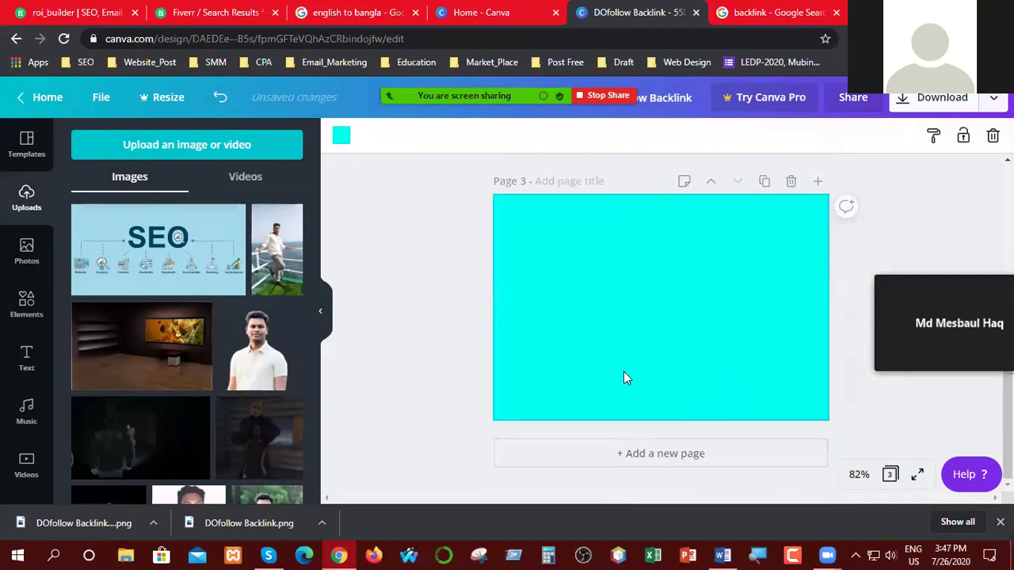
key(Delete)
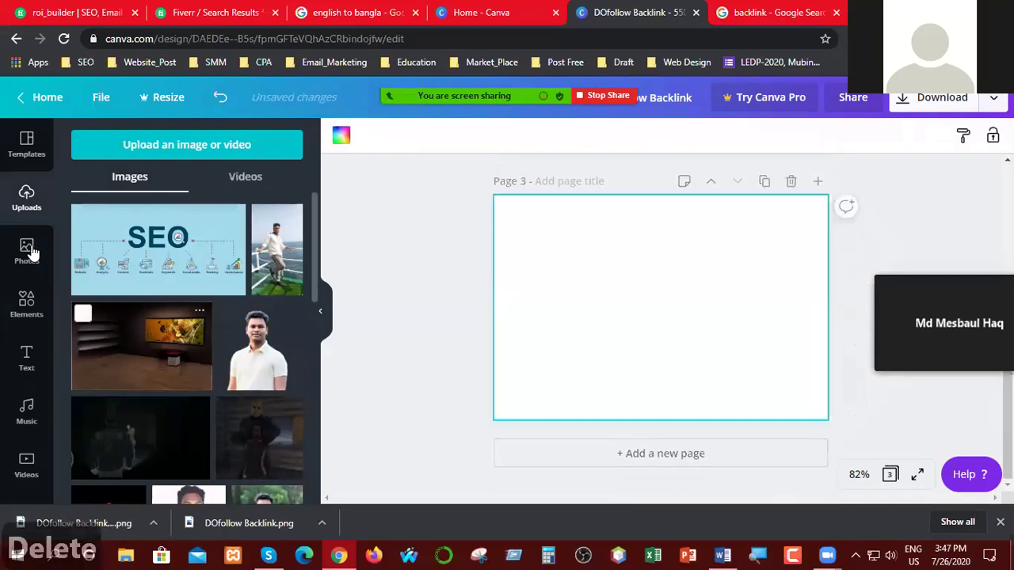
click(19, 155)
scroll(245, 355, down, 5)
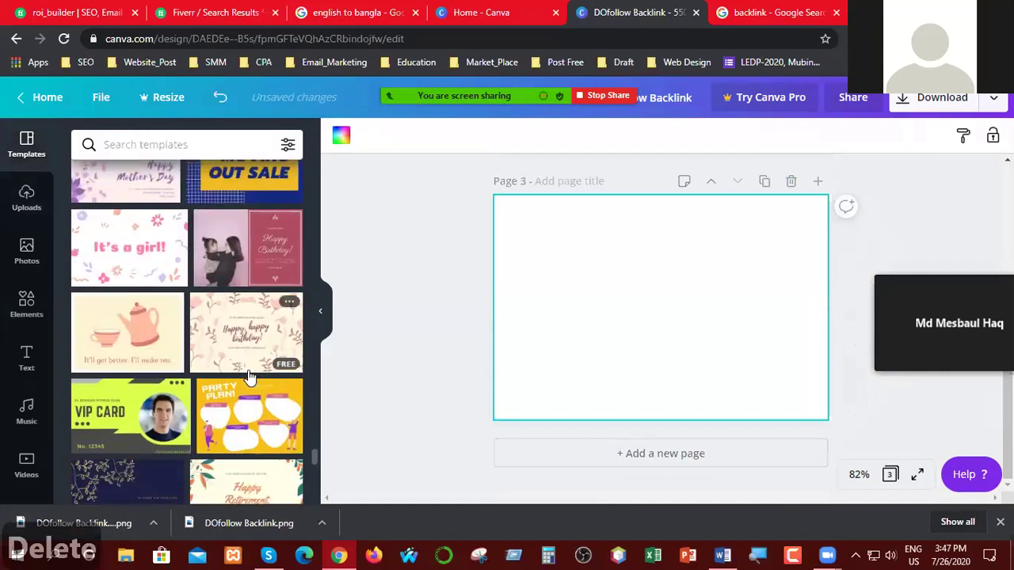
scroll(248, 376, down, 2)
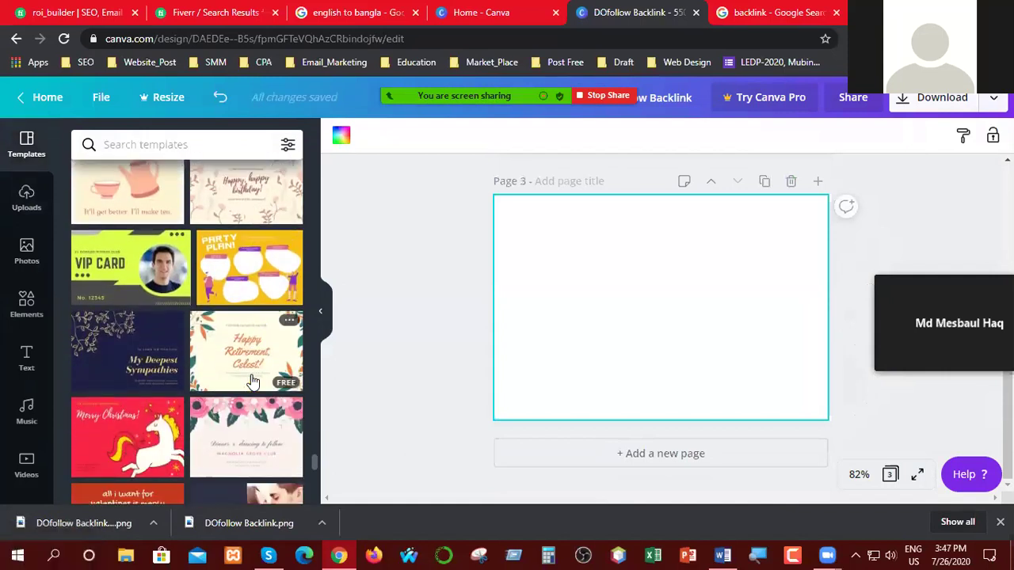
click(130, 285)
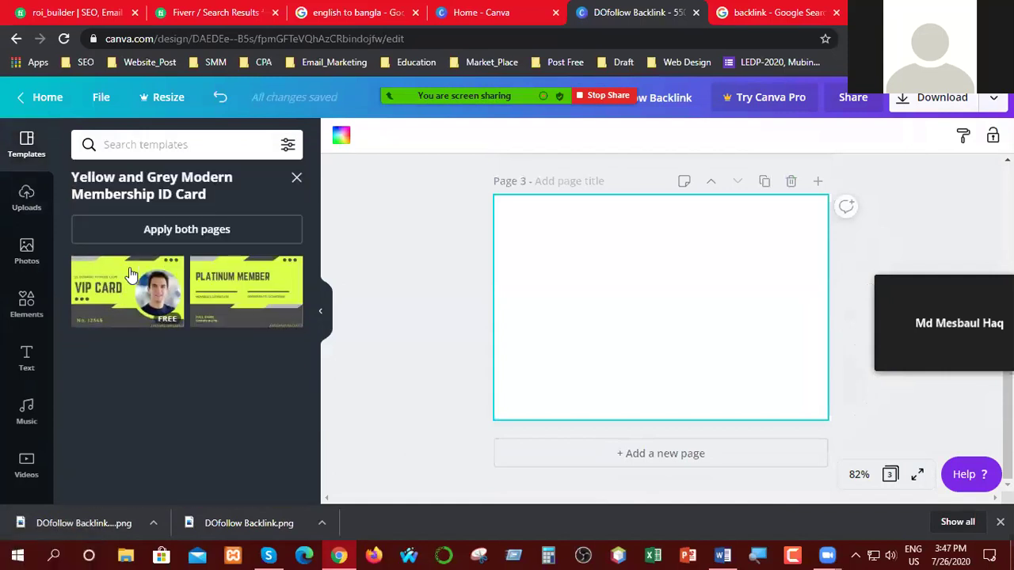
click(133, 293)
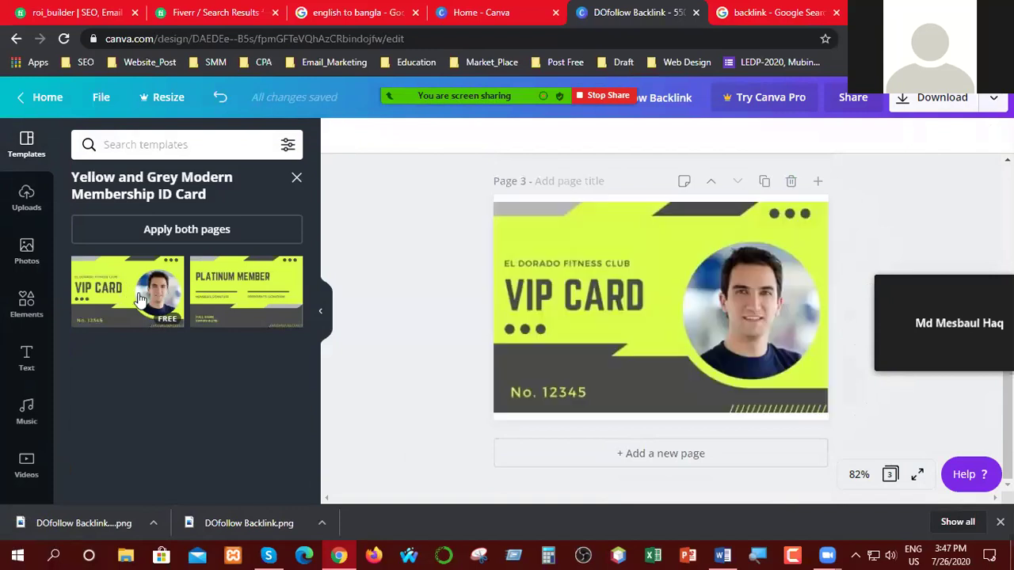
- Replace the portrait in page 3's circular frame with the uploaded cutout photo of the man in a white shirt
click(779, 305)
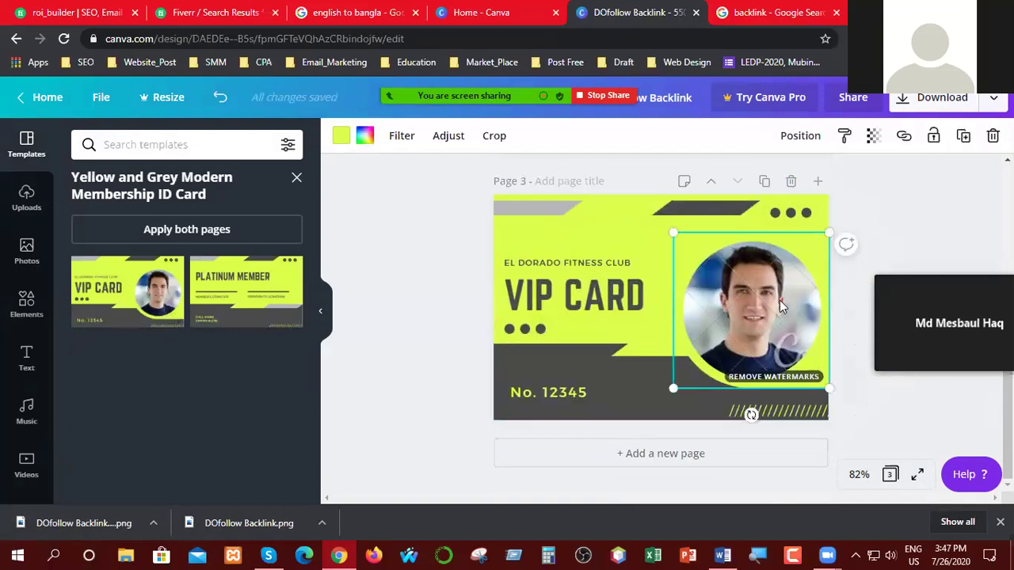
key(Delete)
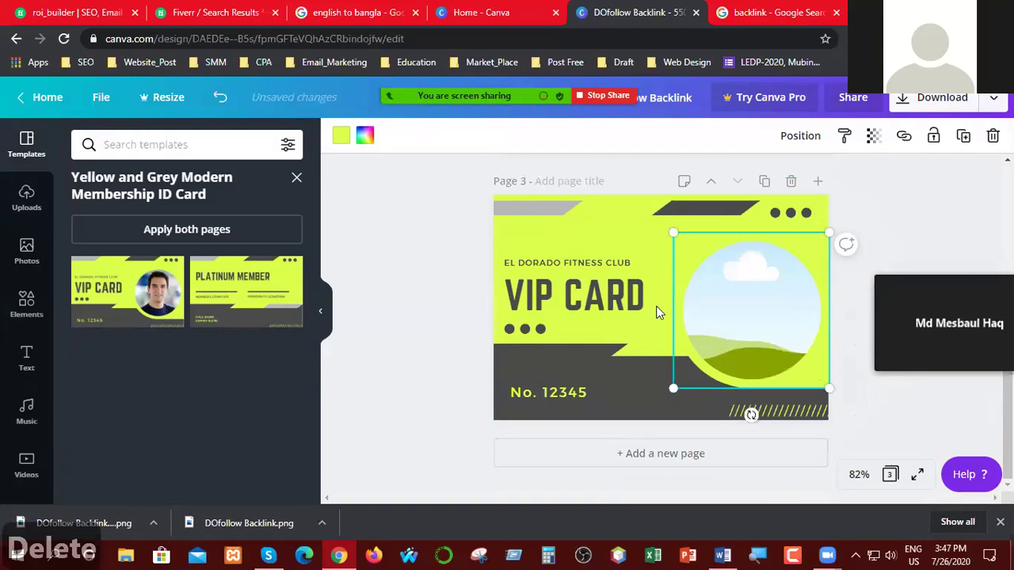
click(22, 207)
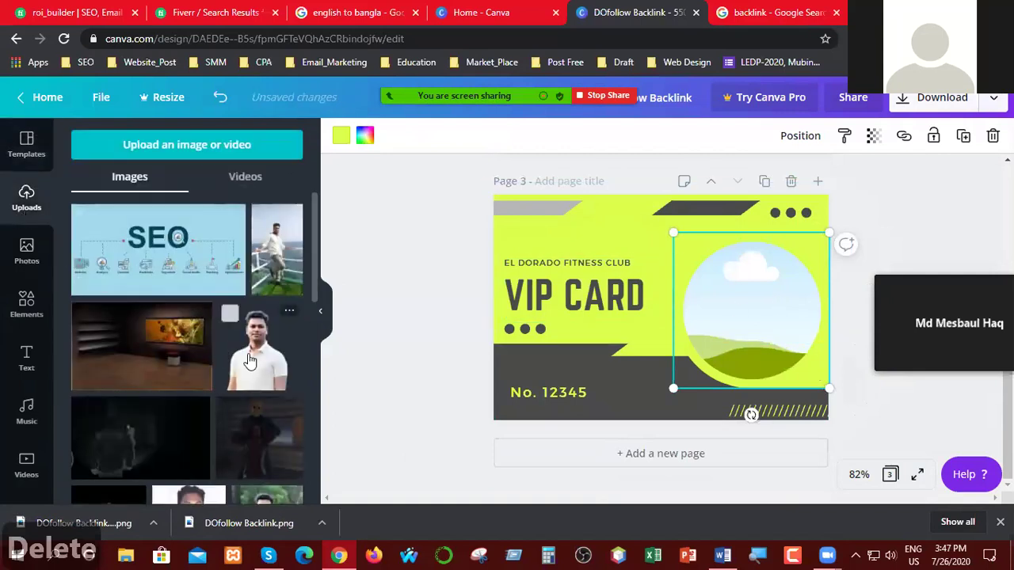
drag(257, 348, 697, 309)
click(375, 346)
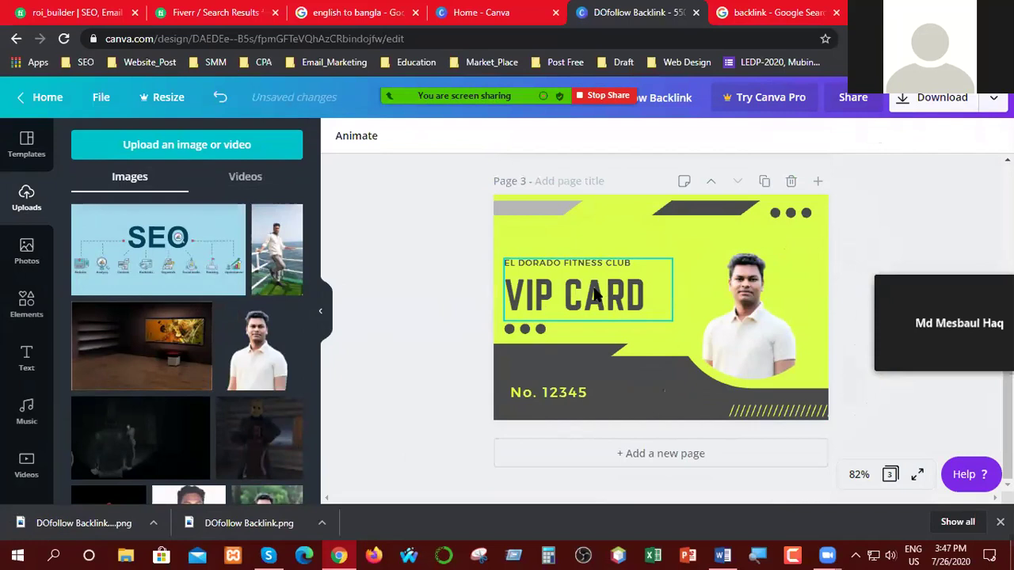
- Replace the "El Dorado Fitness Club" caption above the heading with "Short Time Engineering"
click(612, 266)
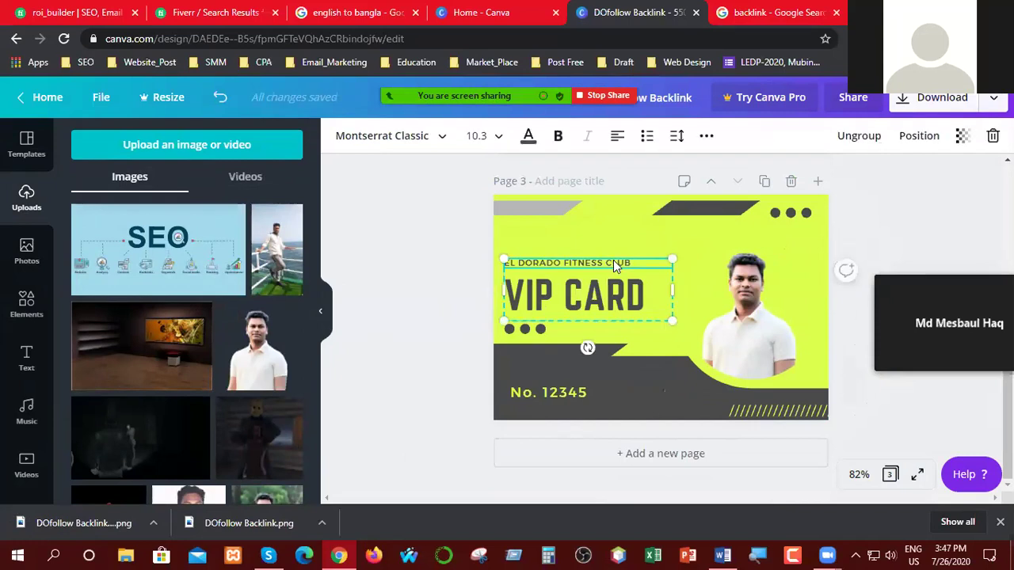
double_click(634, 259)
key(BackSpace)
key(BackSpace)
key(BackSpace)
key(BackSpace)
key(BackSpace)
key(BackSpace)
key(BackSpace)
key(BackSpace)
key(BackSpace)
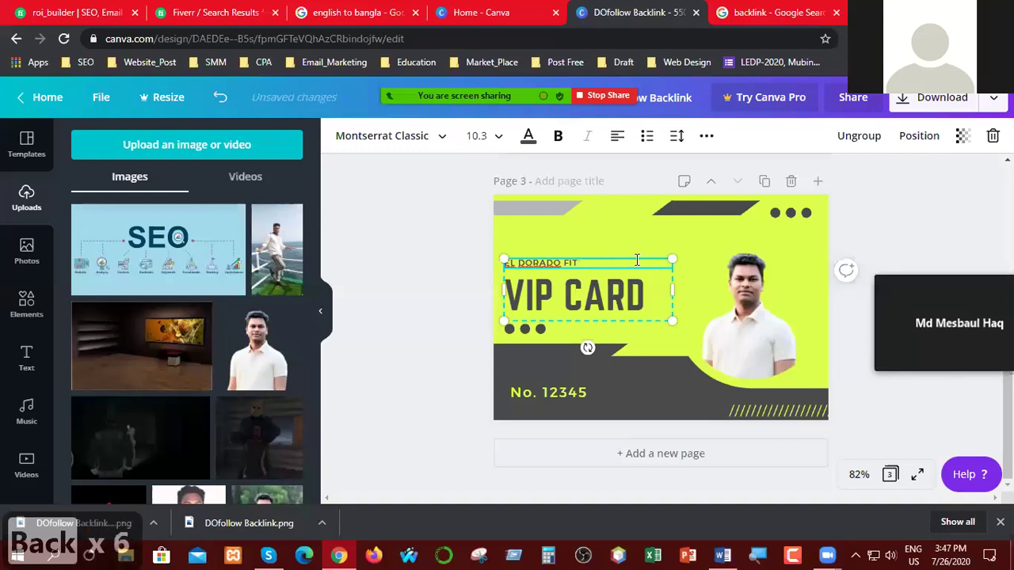
key(BackSpace)
key(BackSpace)
key(BackSpace)
key(BackSpace)
key(BackSpace)
key(BackSpace)
key(BackSpace)
key(BackSpace)
key(BackSpace)
key(BackSpace)
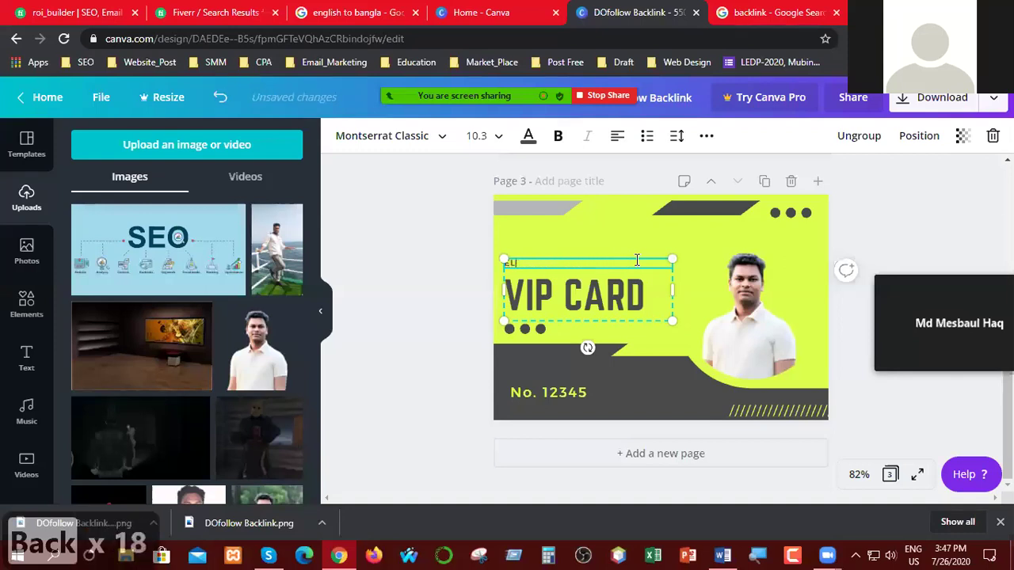
text(Short)
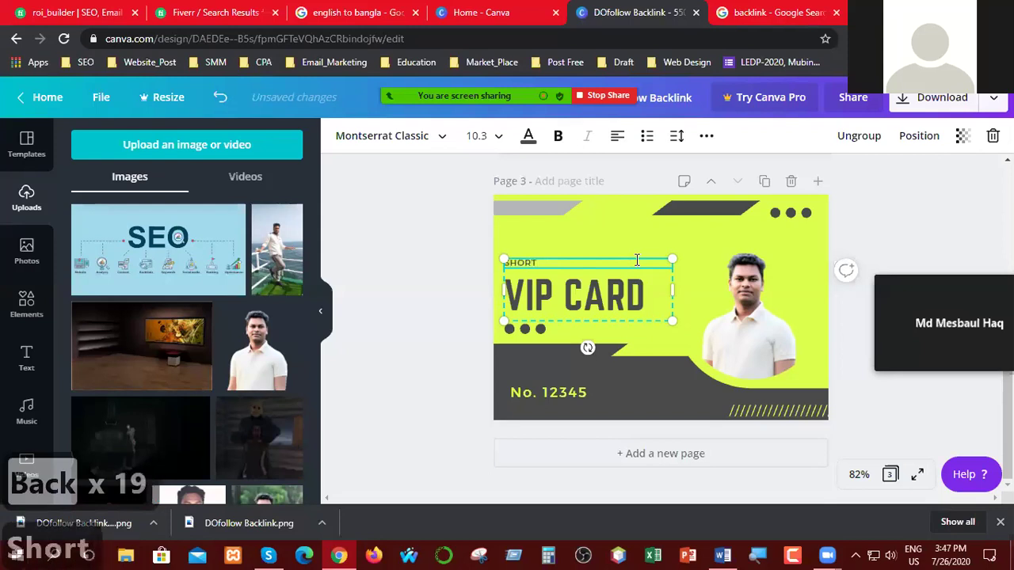
text( Time)
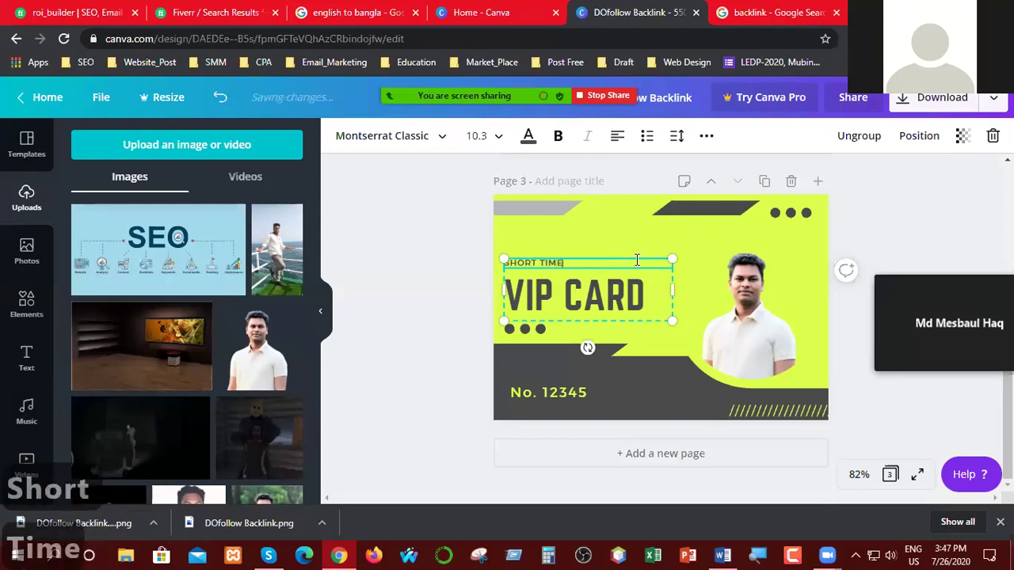
text(gineer)
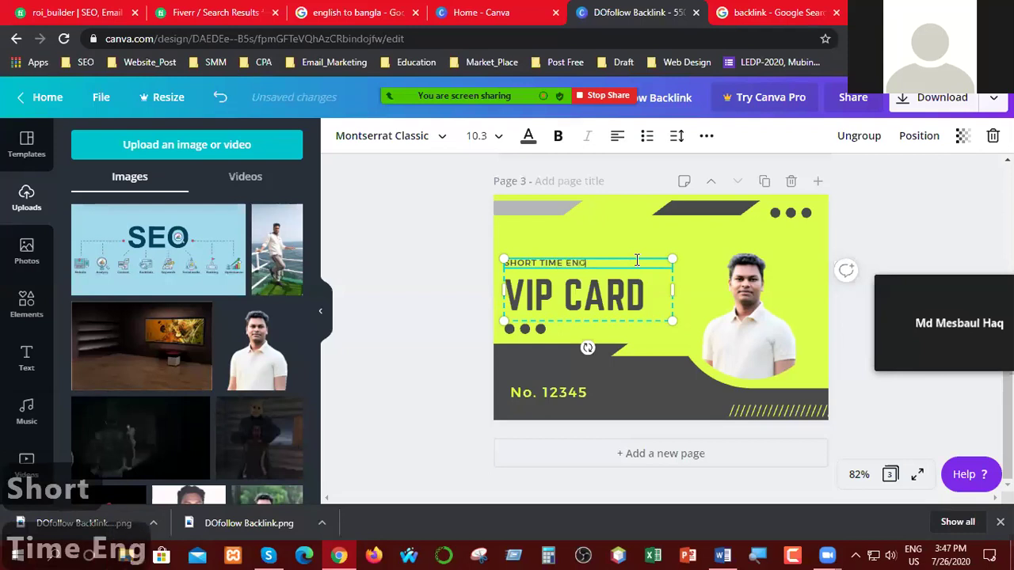
text(ing)
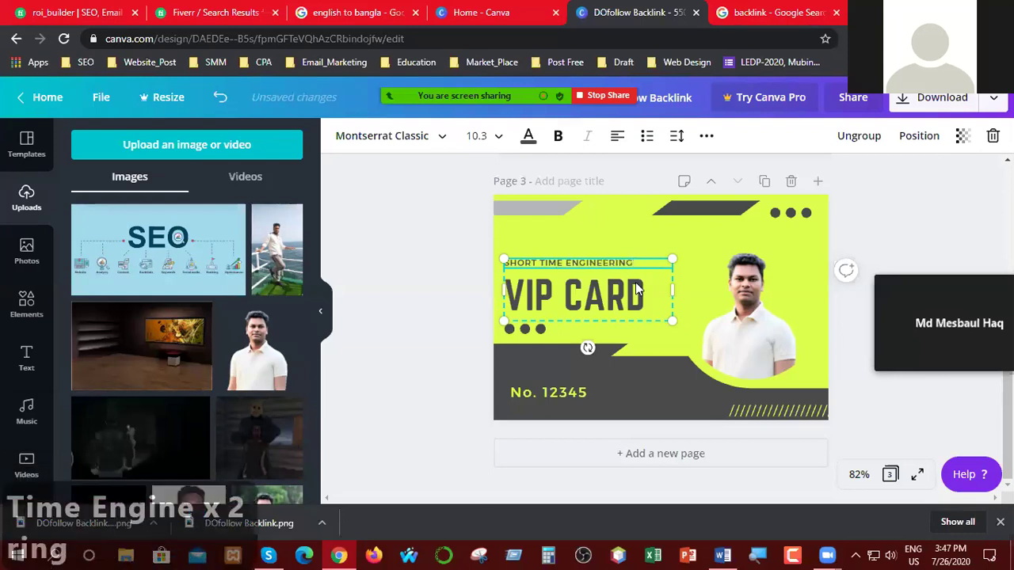
- Delete the card number line on page 3 and change the "VIP Card" heading to "VIP Back-link"
click(584, 392)
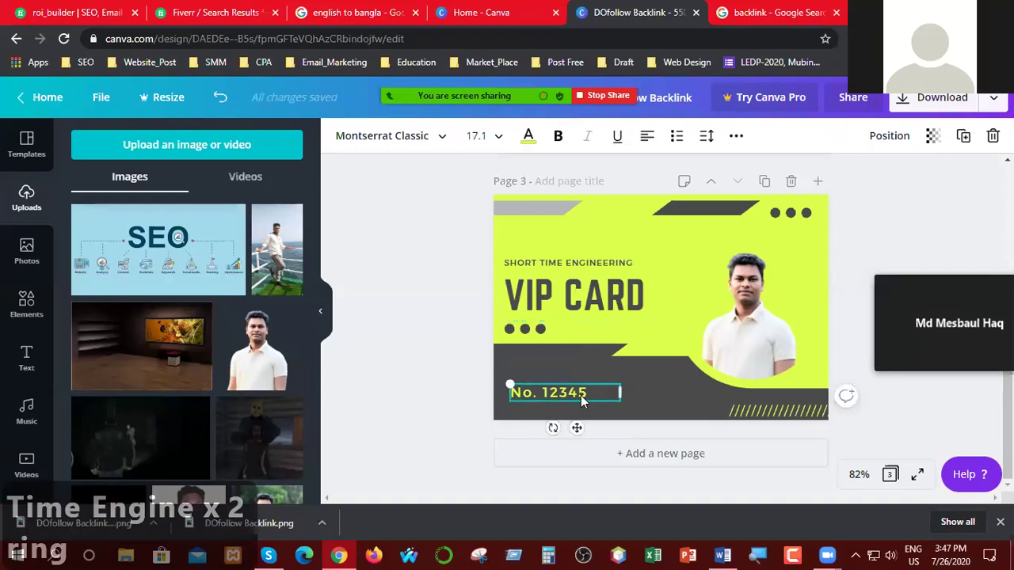
key(Delete)
click(650, 298)
click(650, 298)
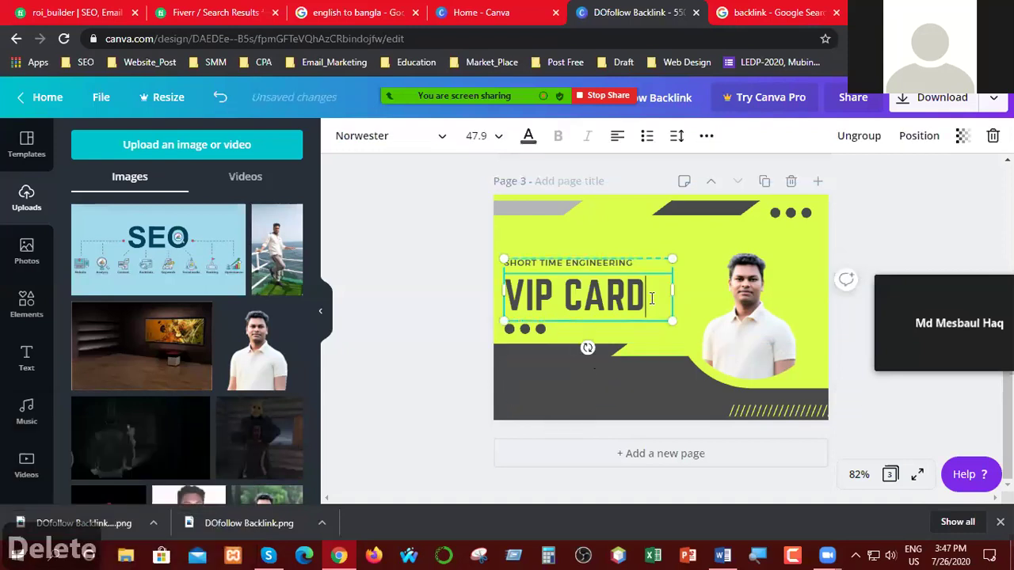
key(BackSpace)
key(BackSpace)
key(BackSpace)
key(BackSpace)
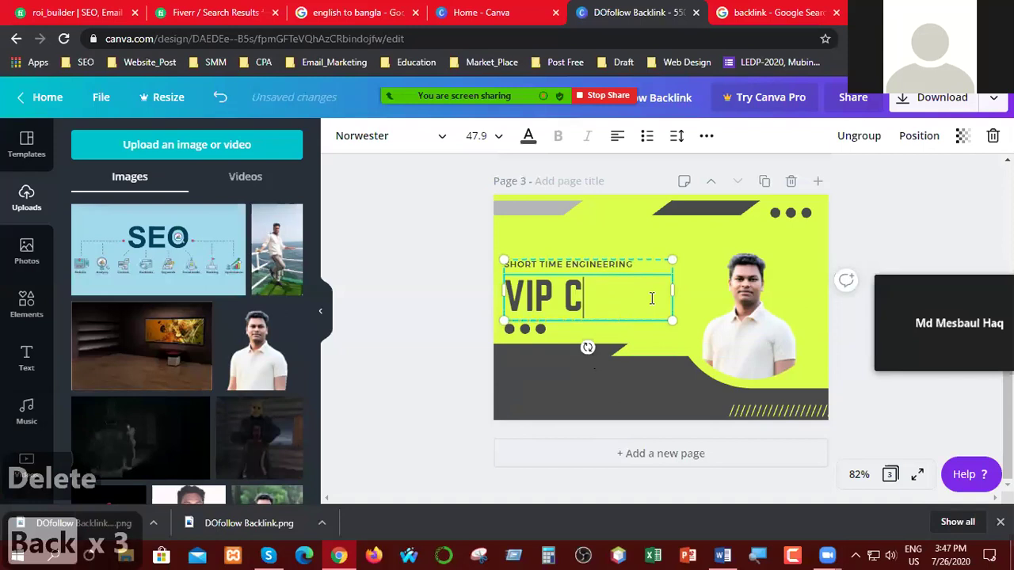
text(Ba)
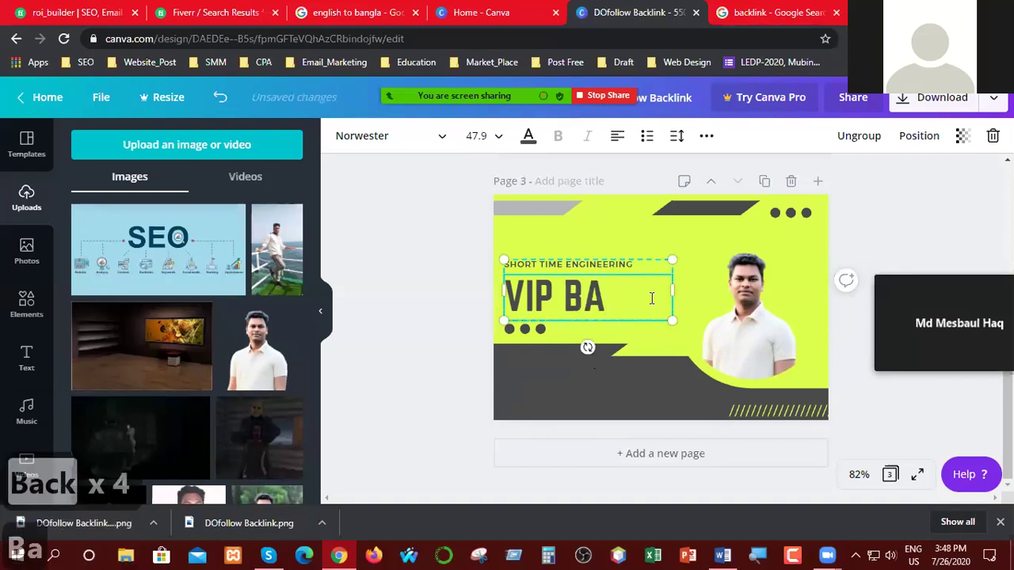
text(c)
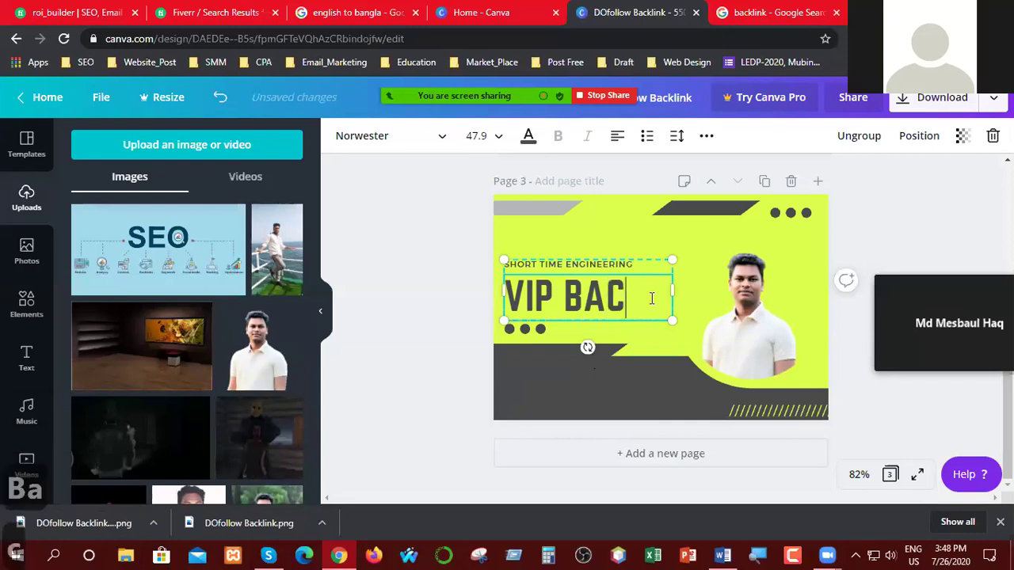
text(k-link)
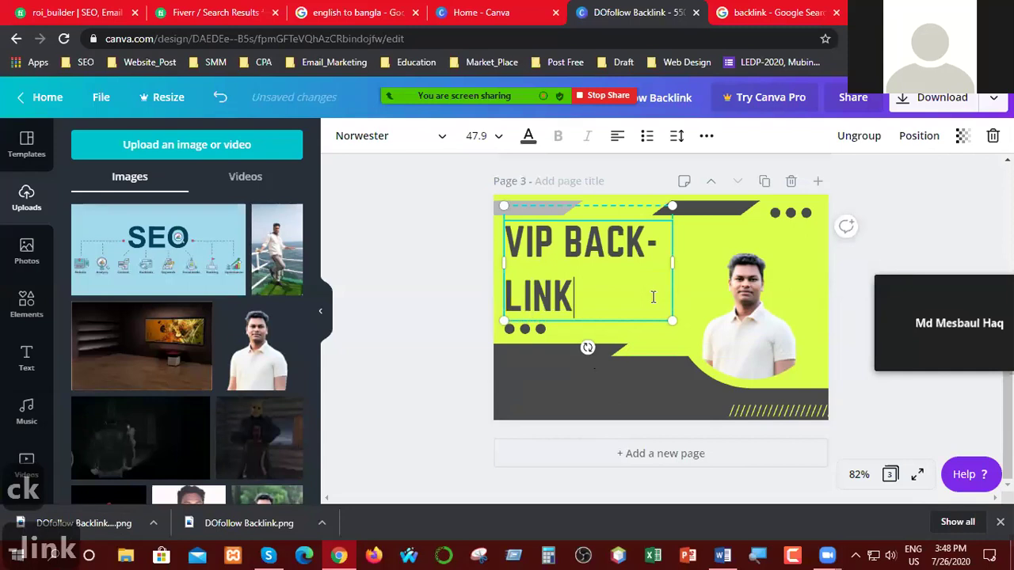
- Widen the "VIP Back-link" heading's text box so the heading fits on a single line
drag(673, 263, 767, 255)
click(806, 246)
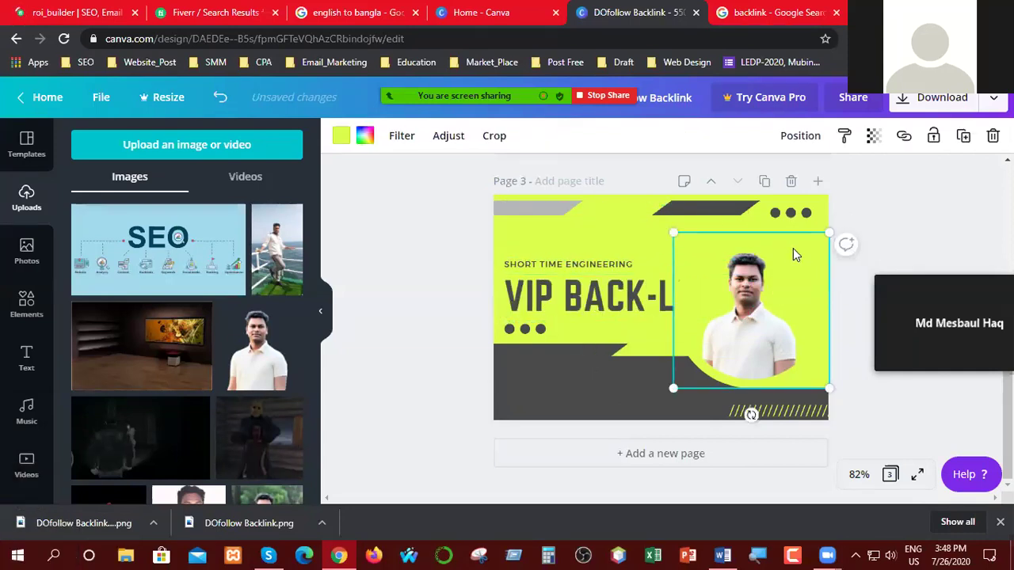
click(656, 295)
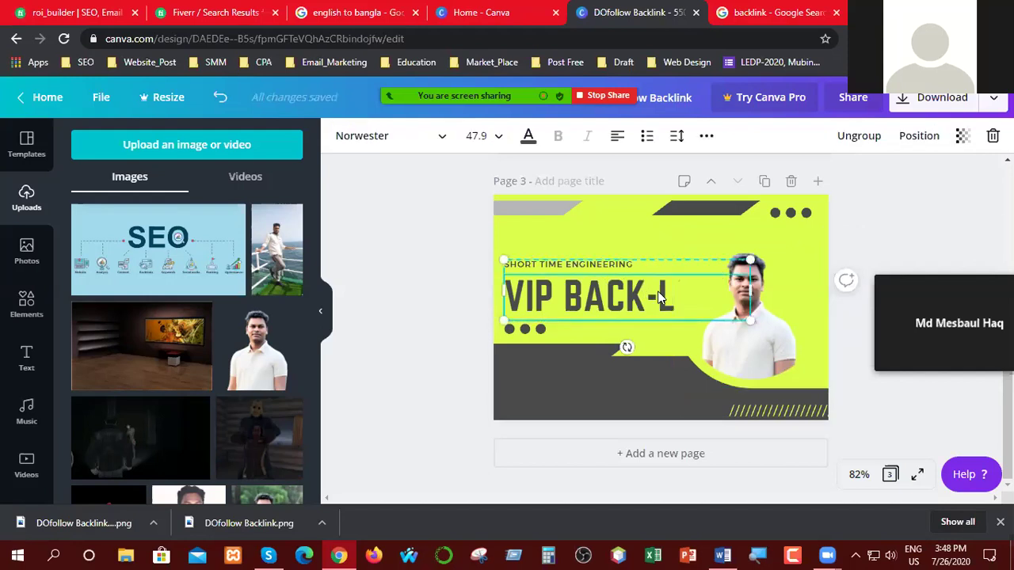
- Set the font size of the whole "VIP Back-link" heading to 36
double_click(656, 295)
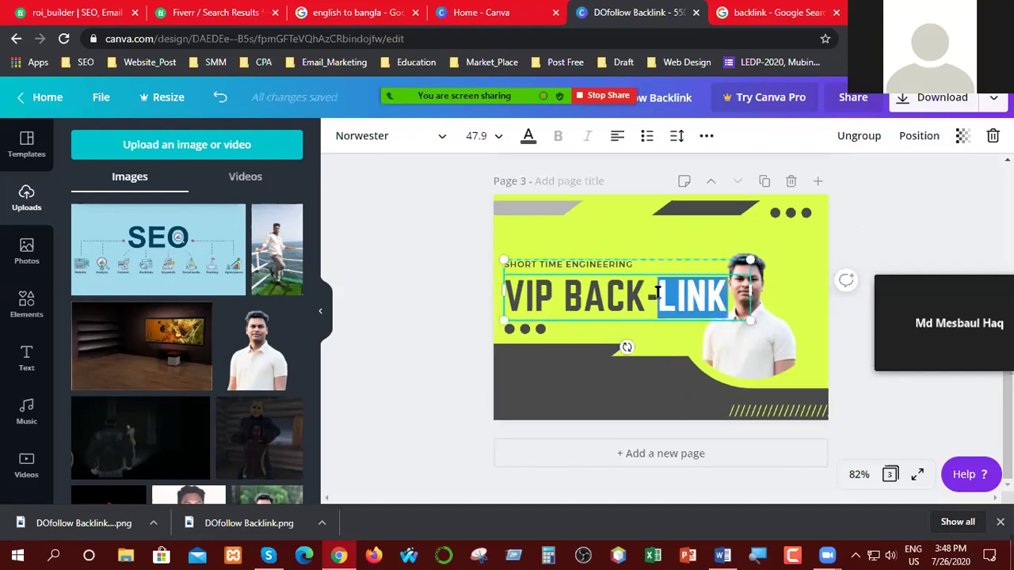
triple_click(573, 291)
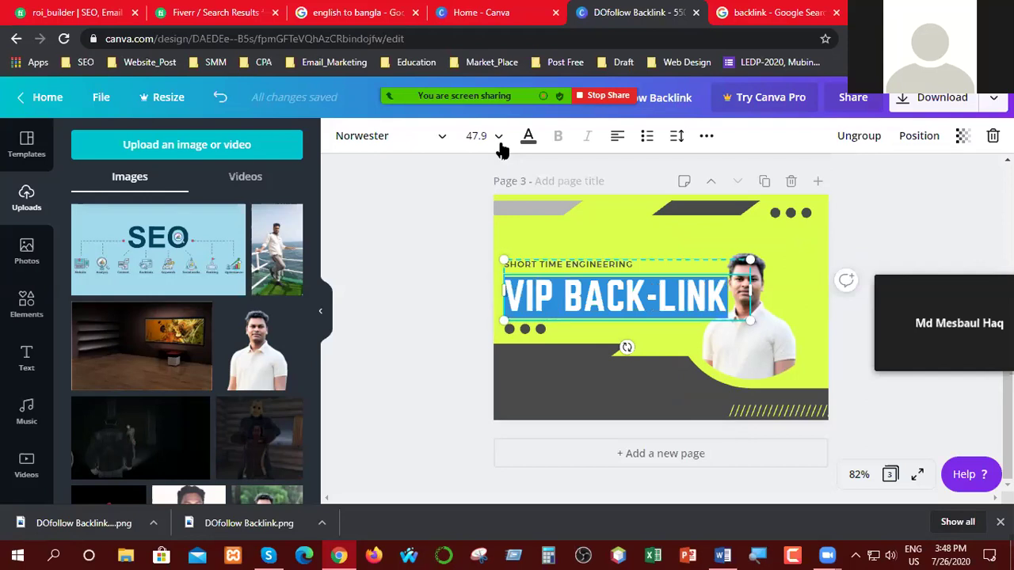
click(476, 135)
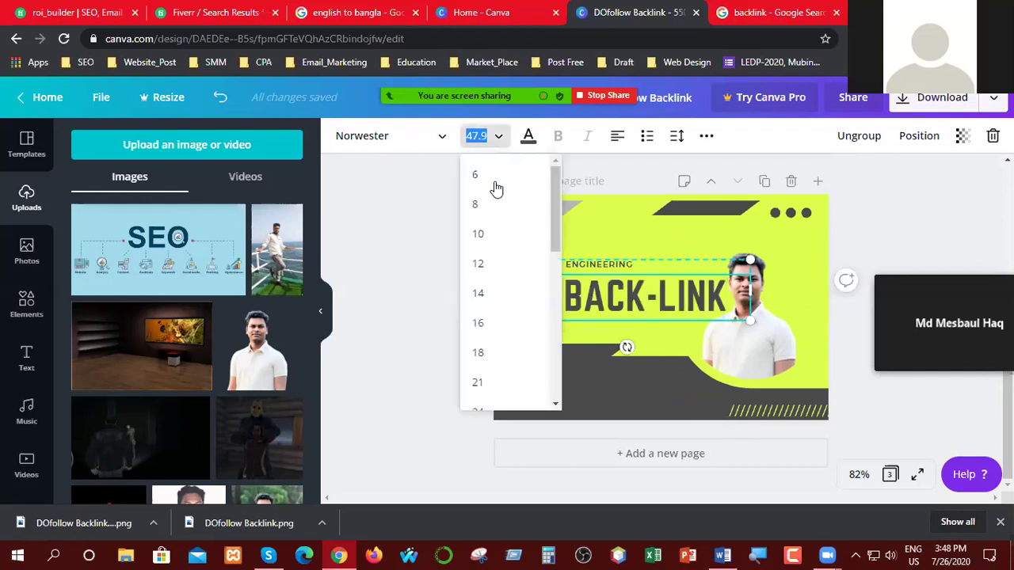
click(478, 383)
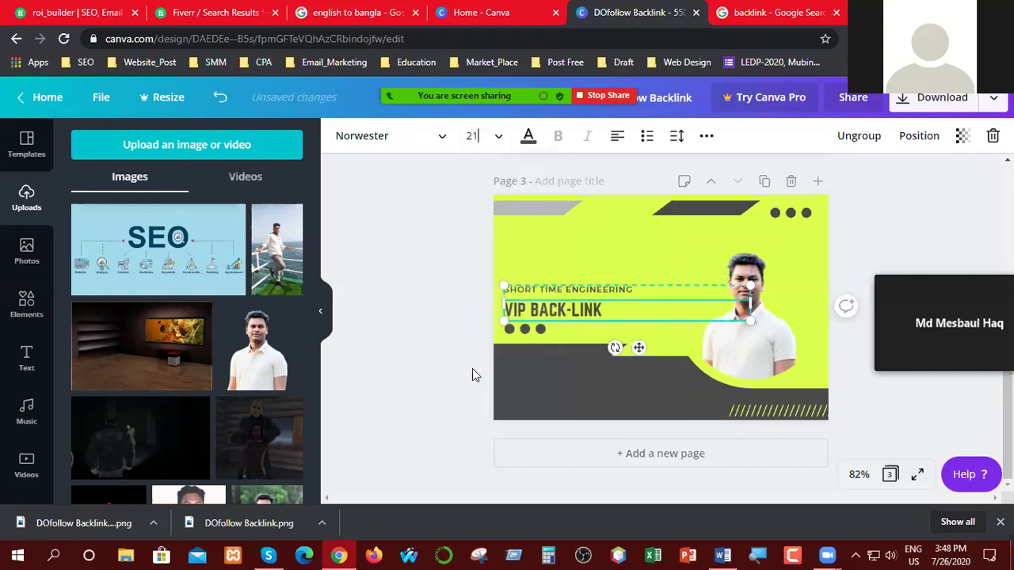
click(491, 143)
scroll(491, 333, down, 3)
click(483, 252)
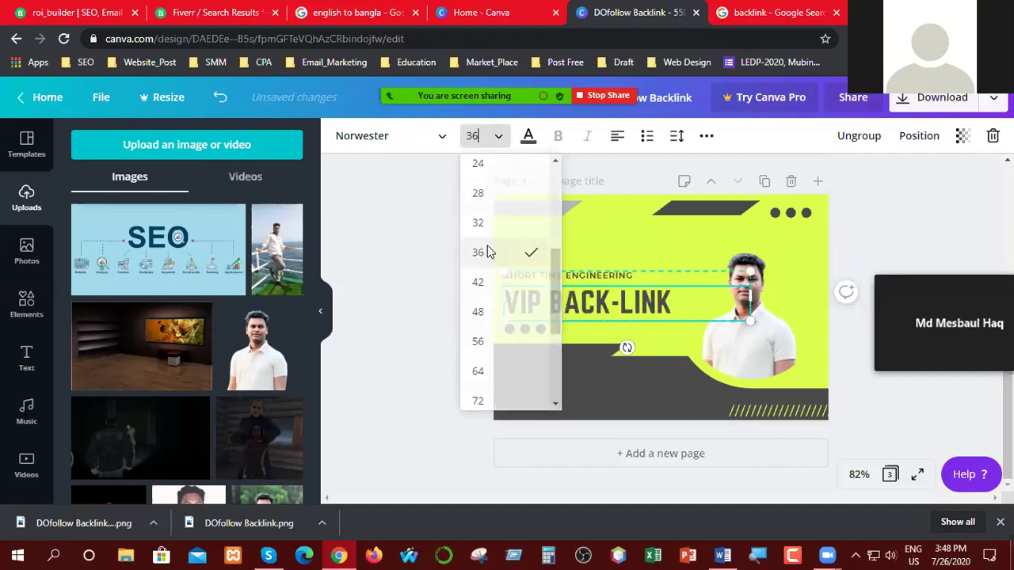
click(628, 230)
click(640, 374)
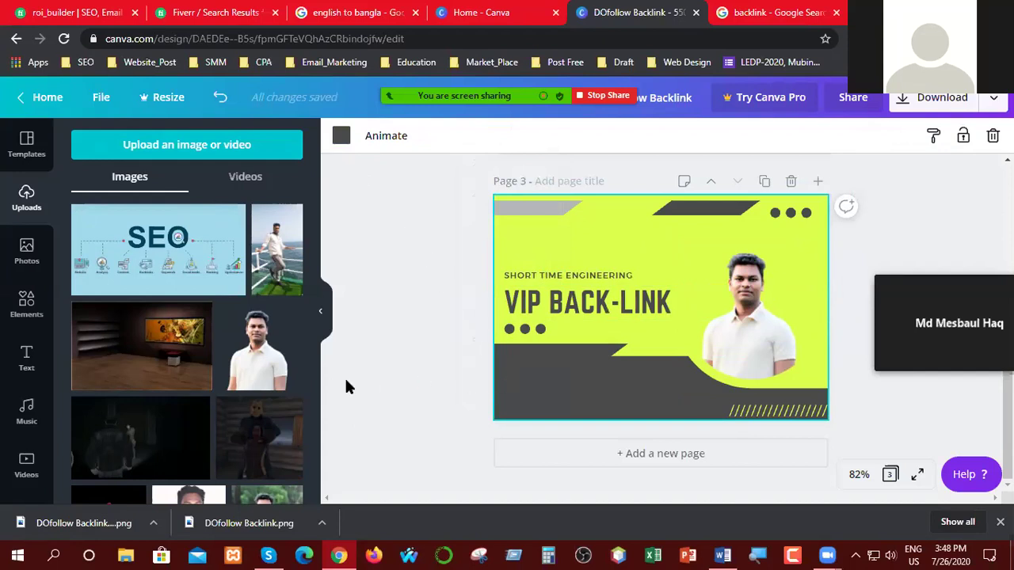
- Add a subheading text box to page 3 and place it on the dark band below the heading
click(26, 360)
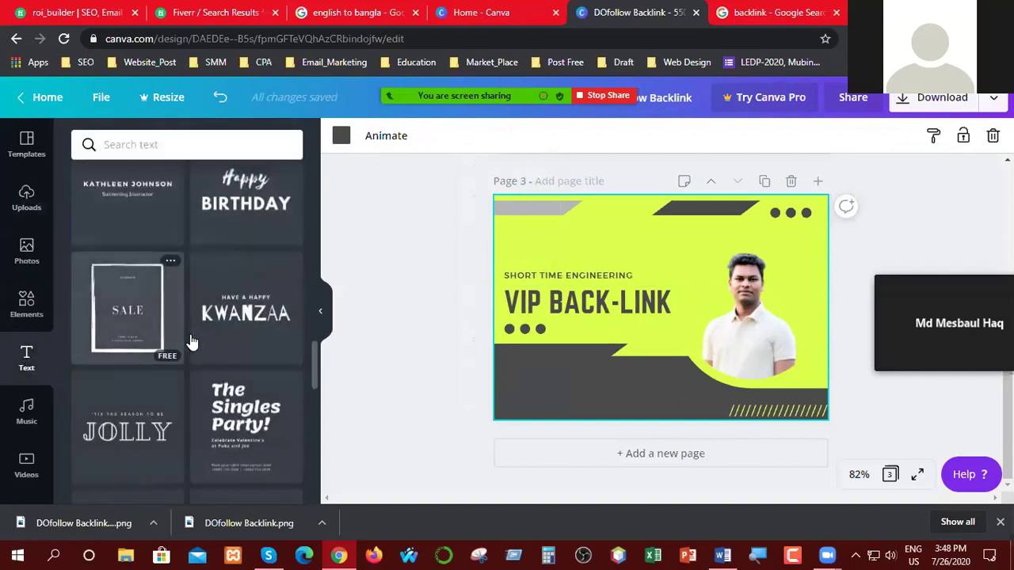
scroll(190, 337, up, 6)
scroll(197, 323, up, 2)
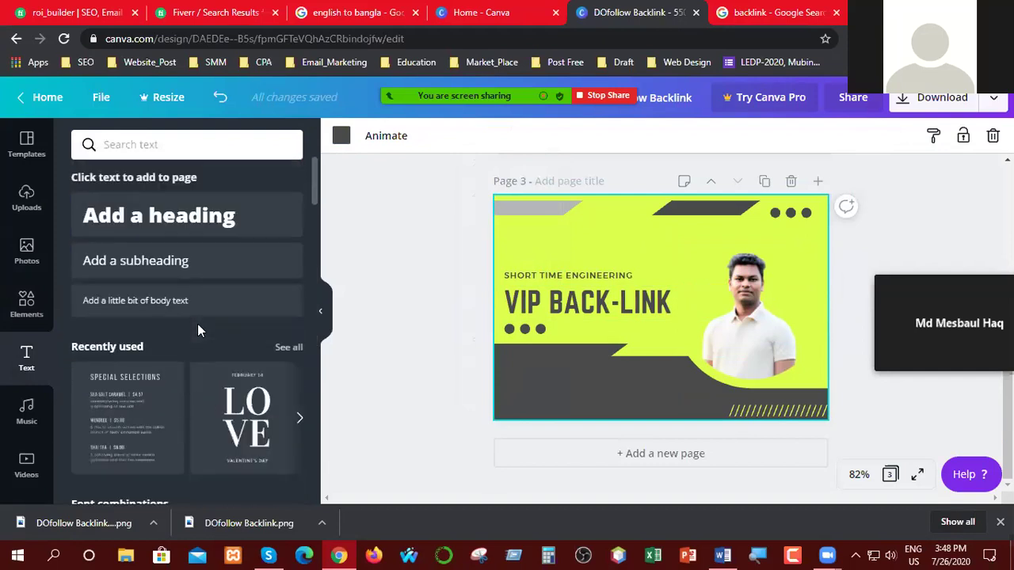
click(175, 270)
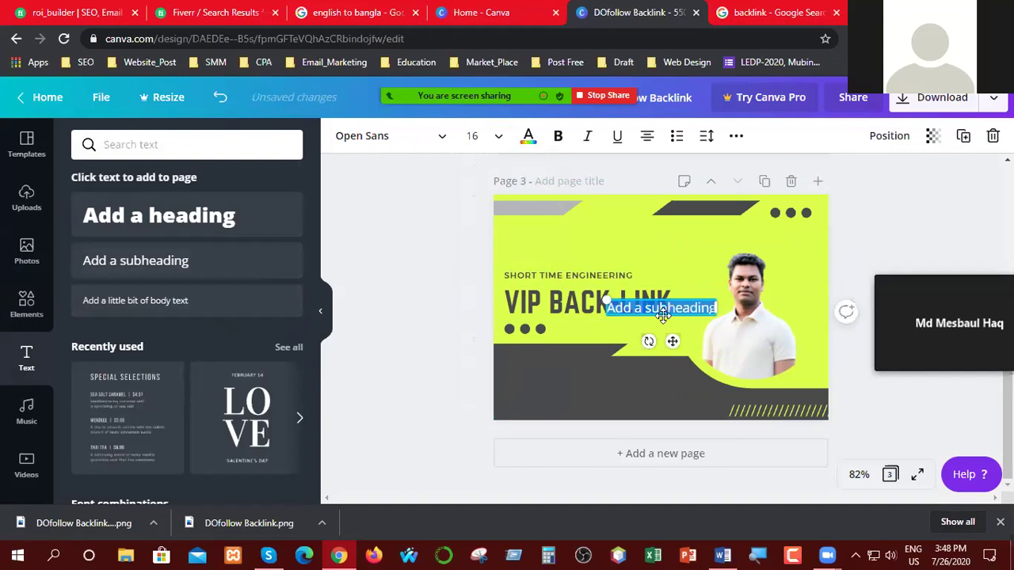
drag(664, 313, 582, 381)
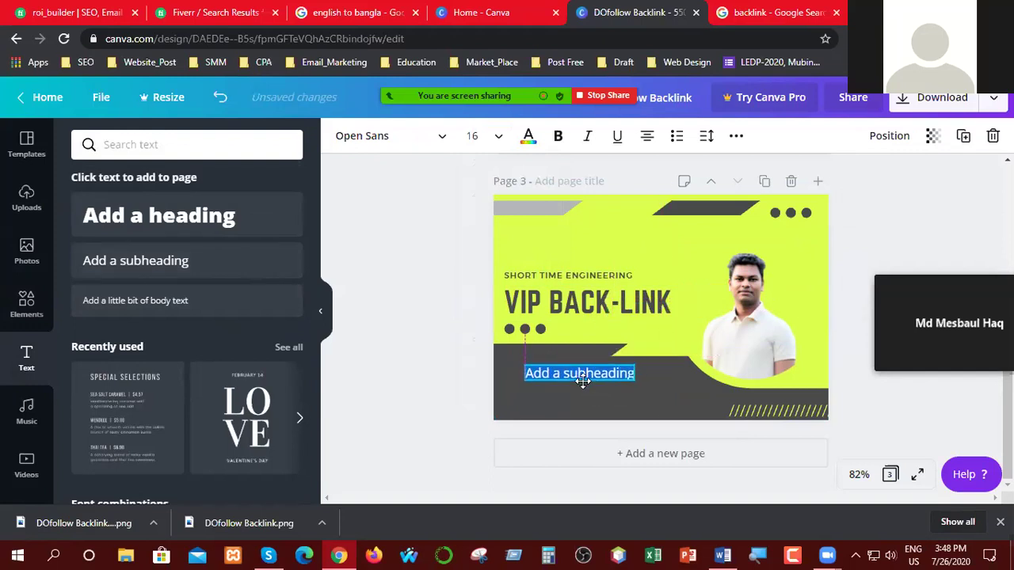
- Replace the placeholder text of the subheading on the dark band with "100% Trusted"
double_click(631, 374)
click(631, 374)
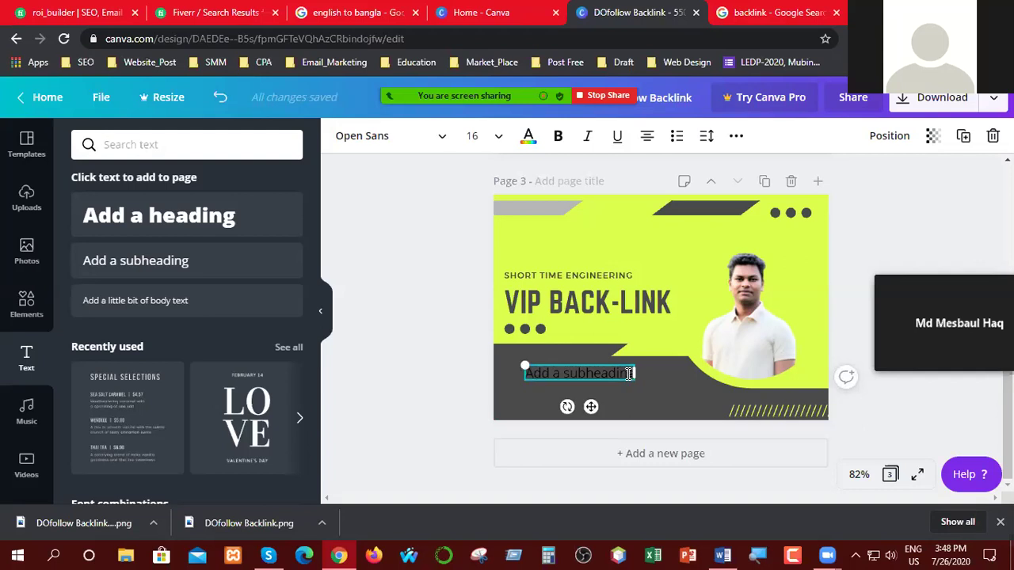
key(BackSpace)
key(BackSpace)
key(BackSpace)
key(BackSpace)
key(BackSpace)
key(BackSpace)
key(BackSpace)
key(BackSpace)
key(BackSpace)
key(BackSpace)
key(BackSpace)
key(BackSpace)
key(BackSpace)
key(BackSpace)
key(BackSpace)
key(BackSpace)
key(BackSpace)
key(BackSpace)
key(BackSpace)
key(BackSpace)
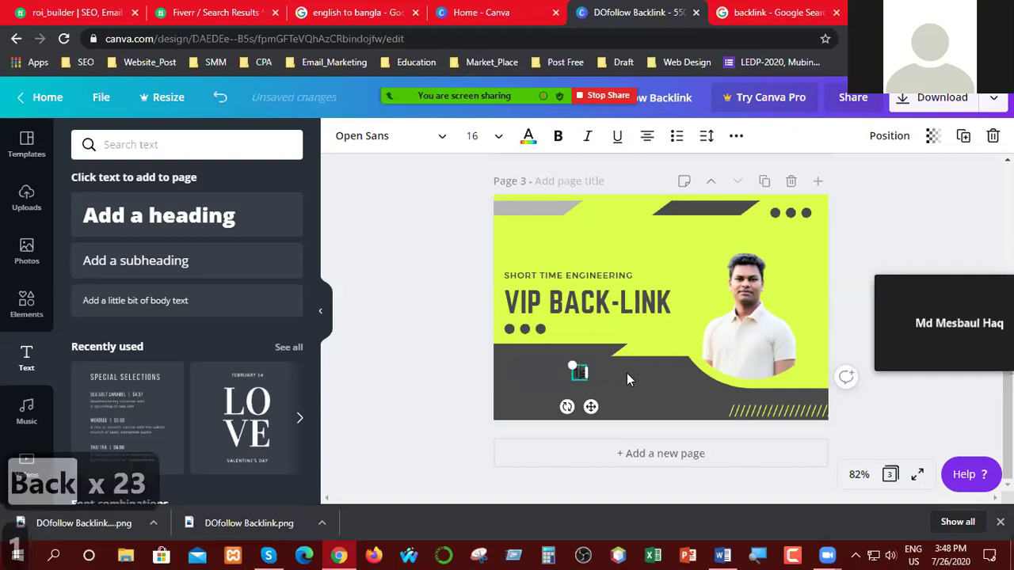
text(100)
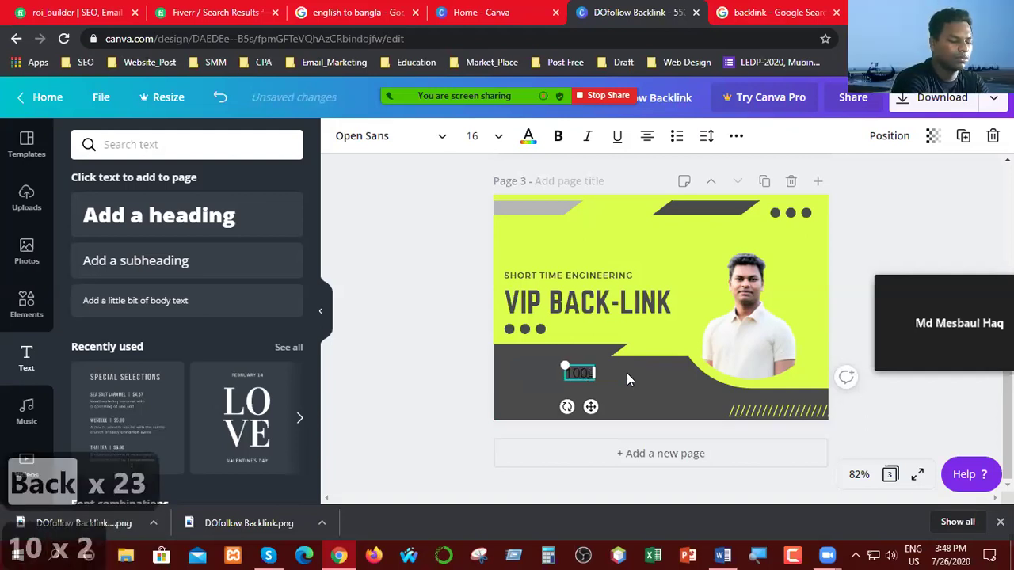
text(% sTr)
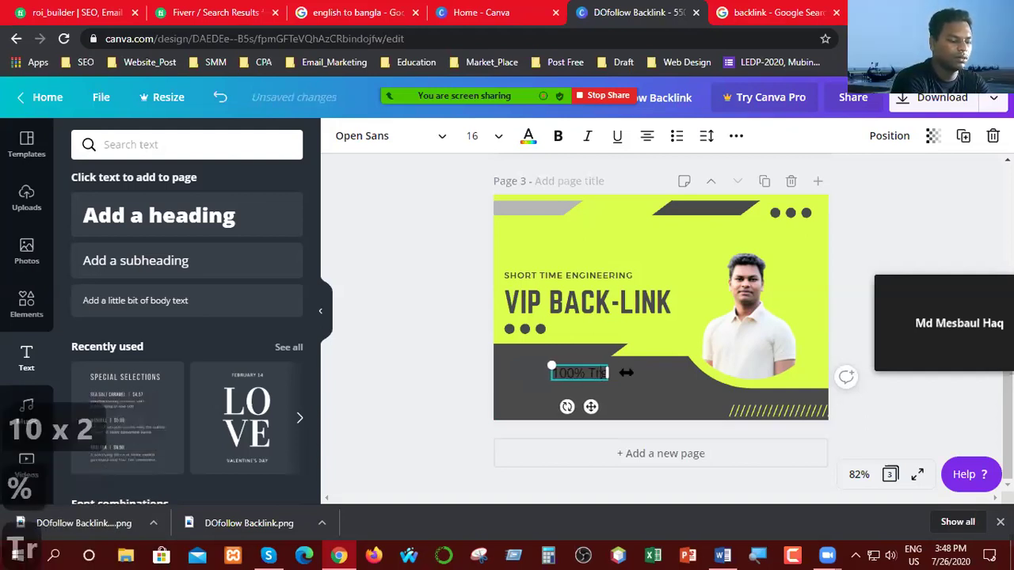
text(usted)
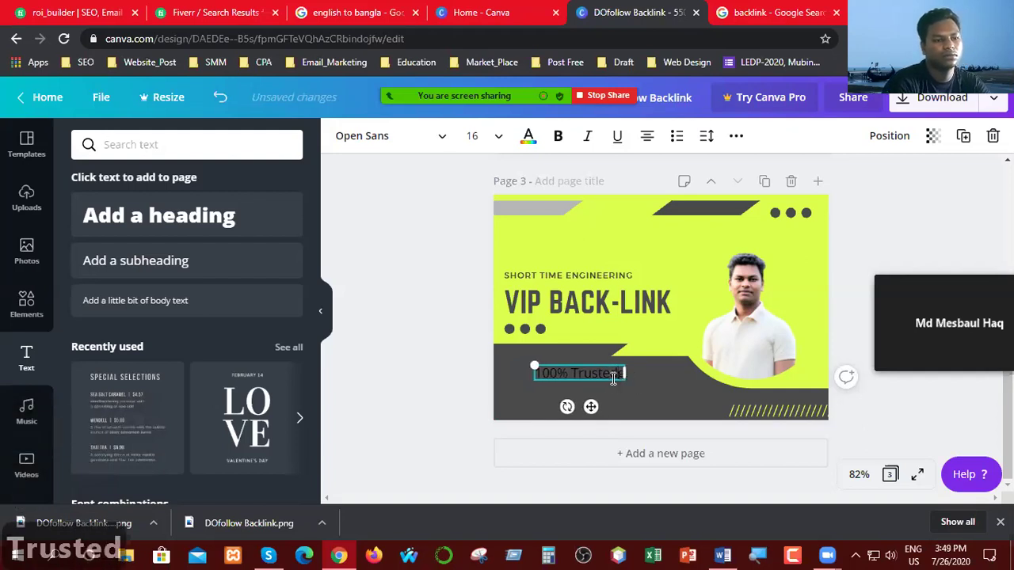
- Enlarge the subheading on the dark band to about size 24 and correct the ending of the word "Trusted"
drag(623, 381, 665, 378)
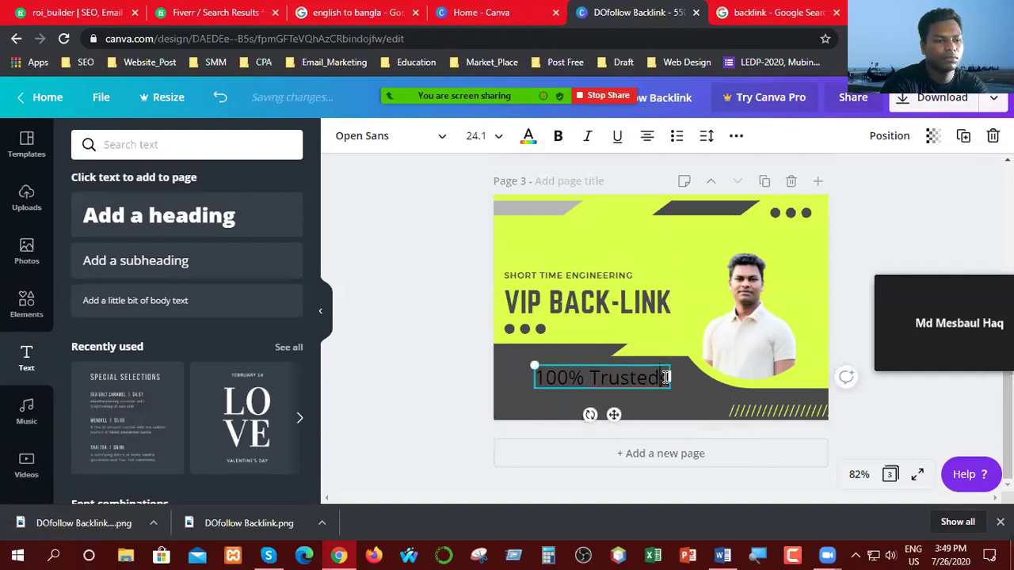
key(BackSpace)
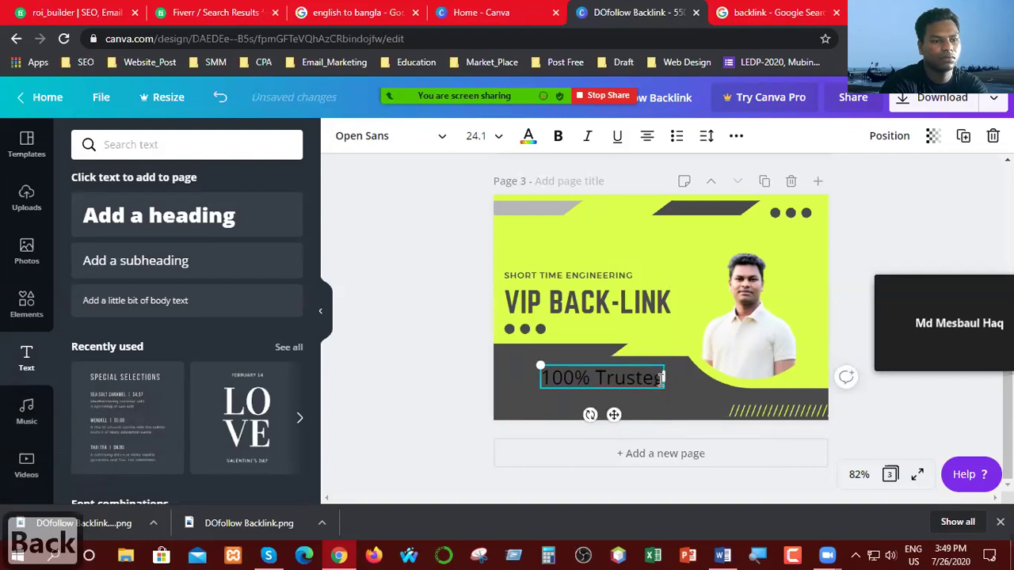
key(BackSpace)
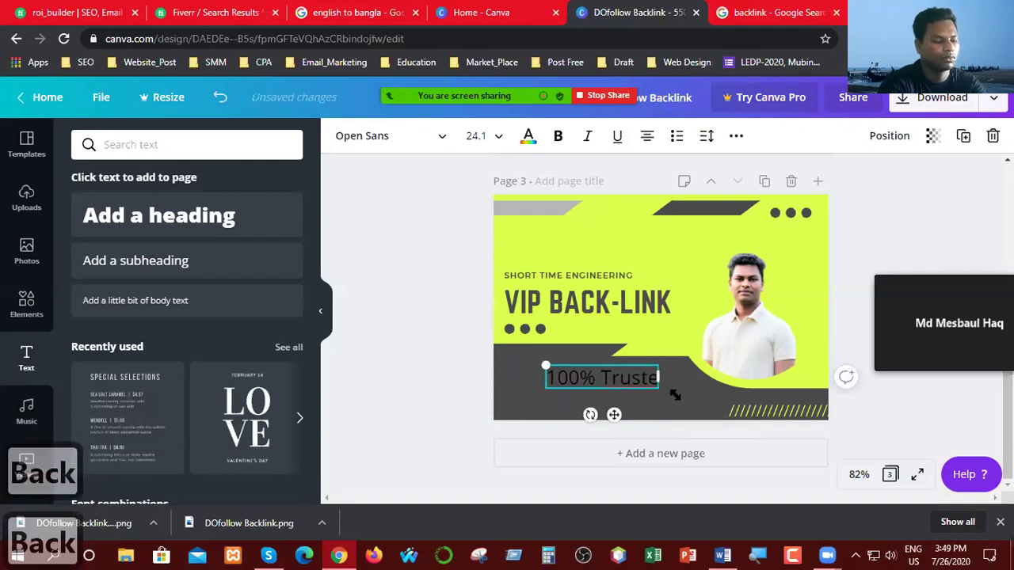
text(d)
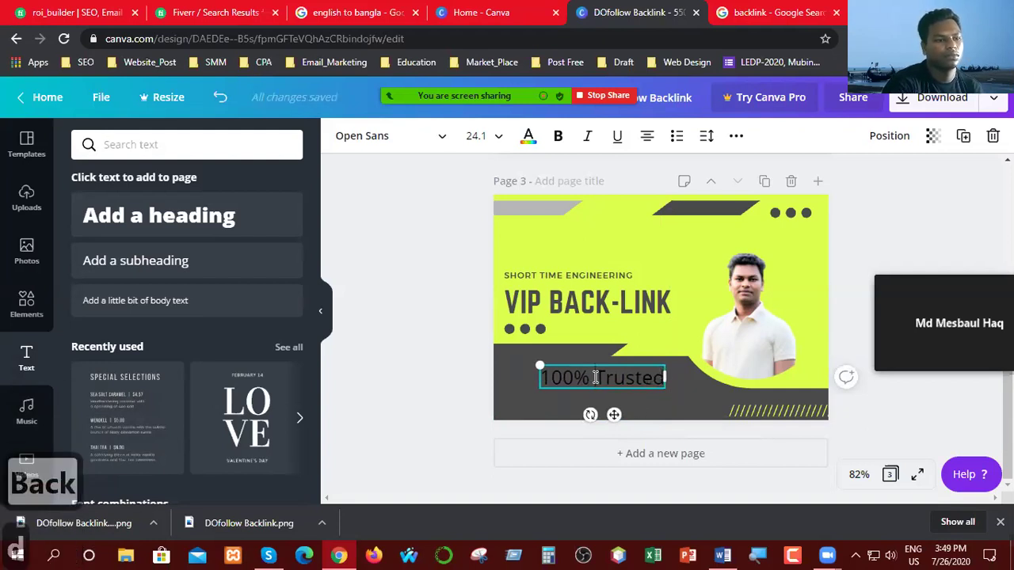
- Colour the "100% Trusted" text red and move it slightly down and to the left within the dark band
double_click(595, 377)
triple_click(596, 377)
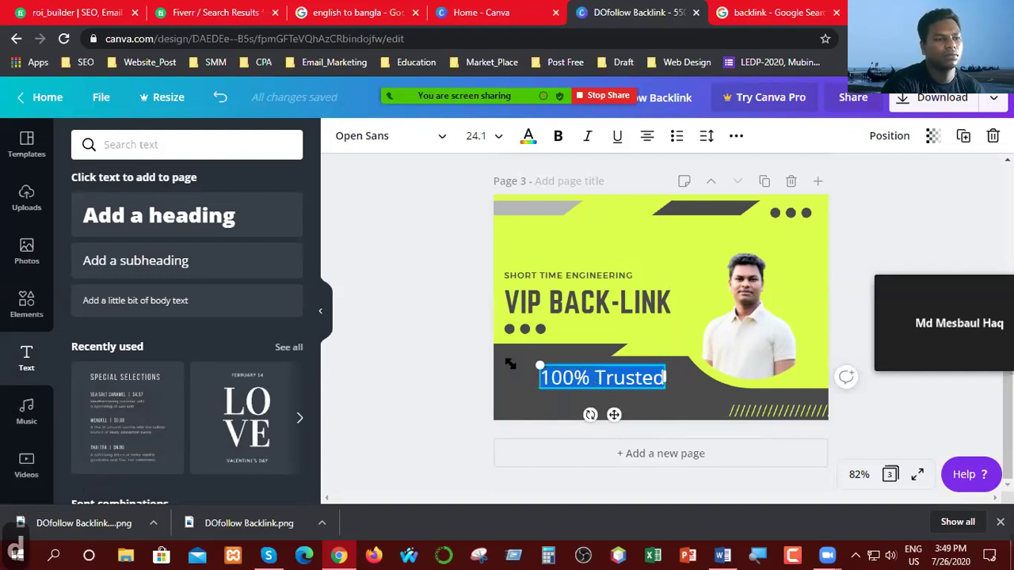
click(528, 138)
click(167, 323)
key(Escape)
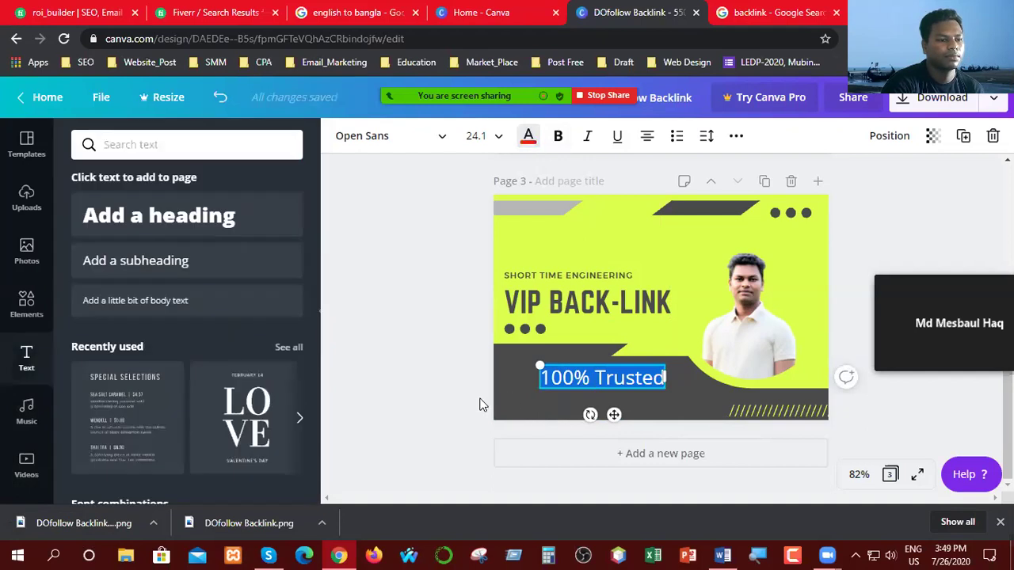
click(451, 368)
drag(604, 377, 574, 386)
click(436, 367)
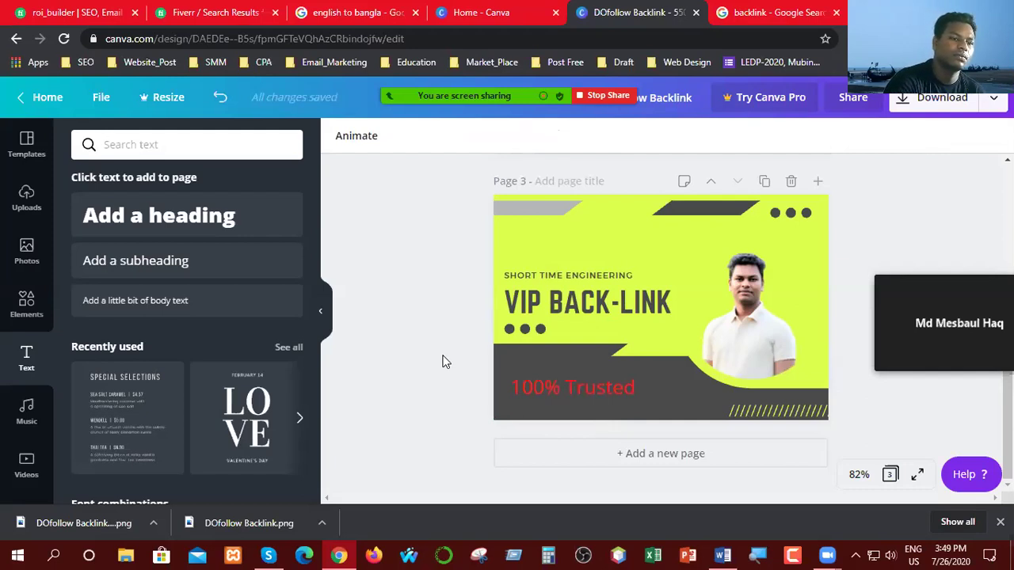
- Add another subheading text box to page 3 and place it above the "SHORT TIME ENGINEERING" line
click(141, 265)
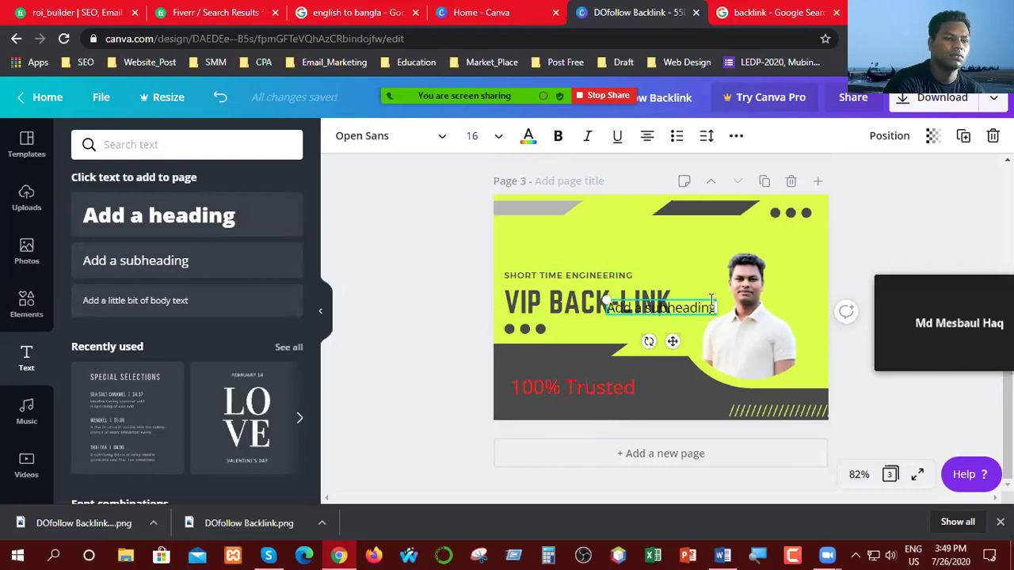
drag(697, 298, 678, 231)
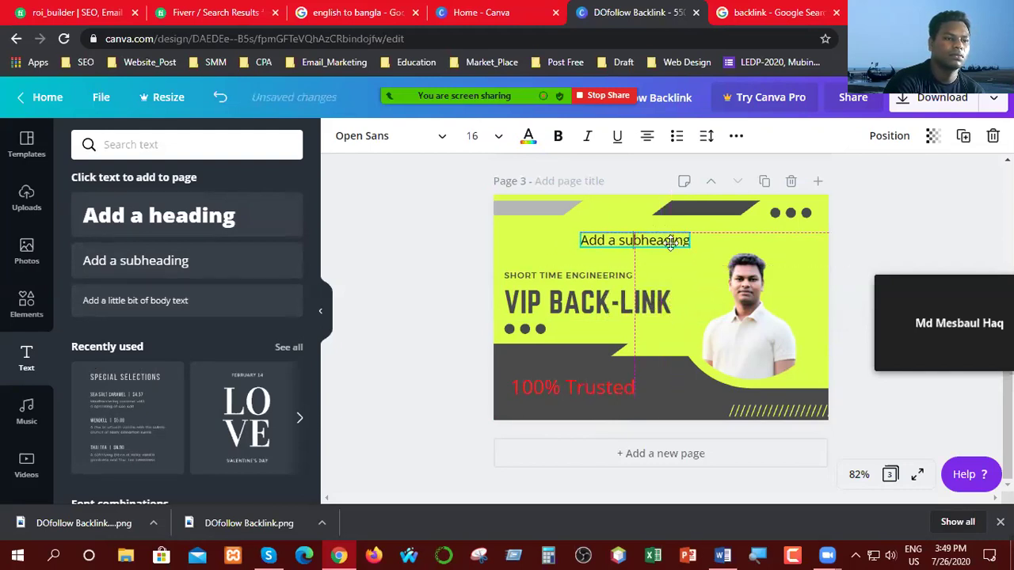
- Replace the placeholder text of the new subheading with "DA 70+ & DR 60+"
double_click(672, 242)
triple_click(677, 241)
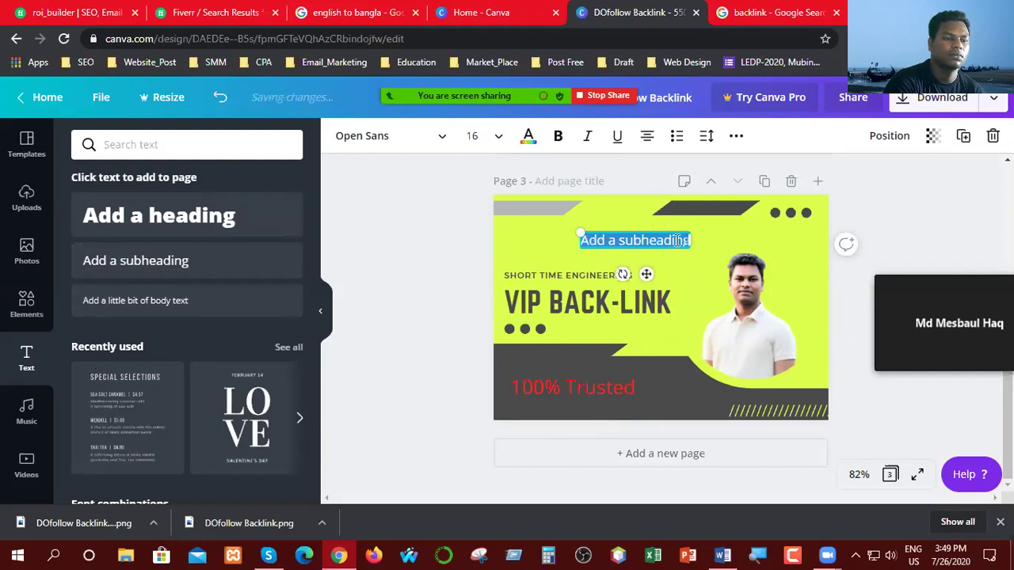
key(BackSpace)
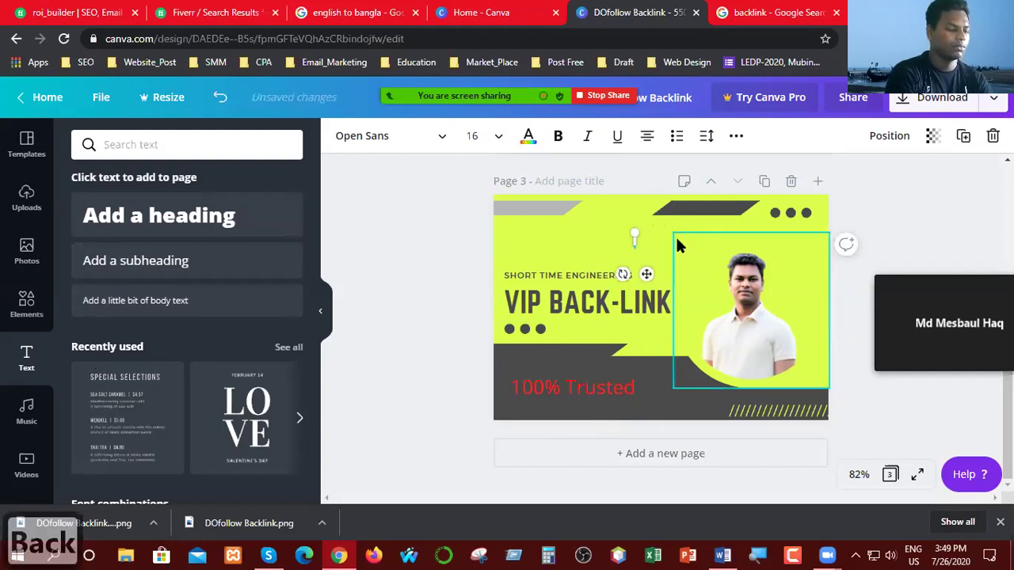
text(DA)
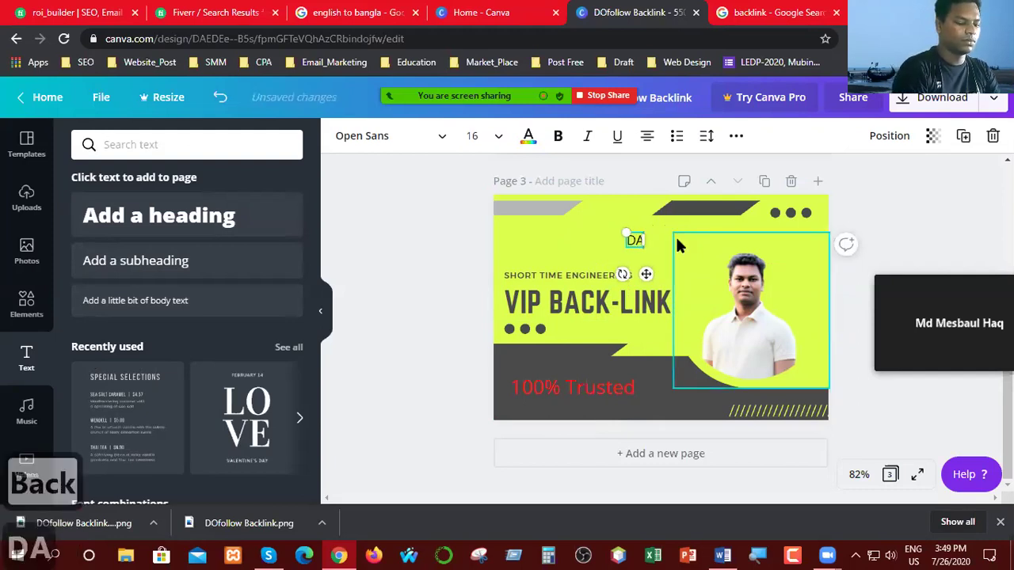
text( &)
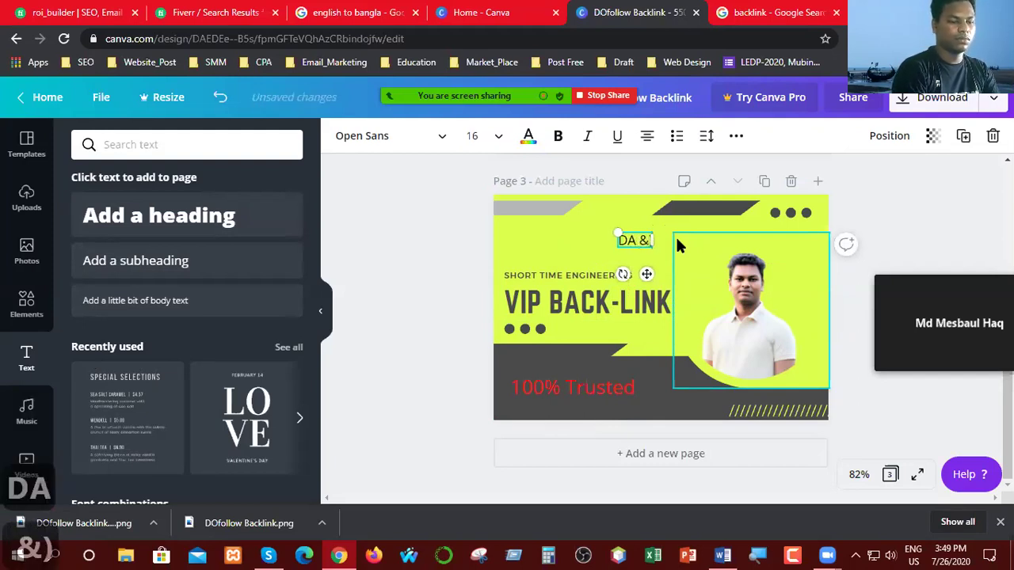
key(BackSpace)
key(BackSpace)
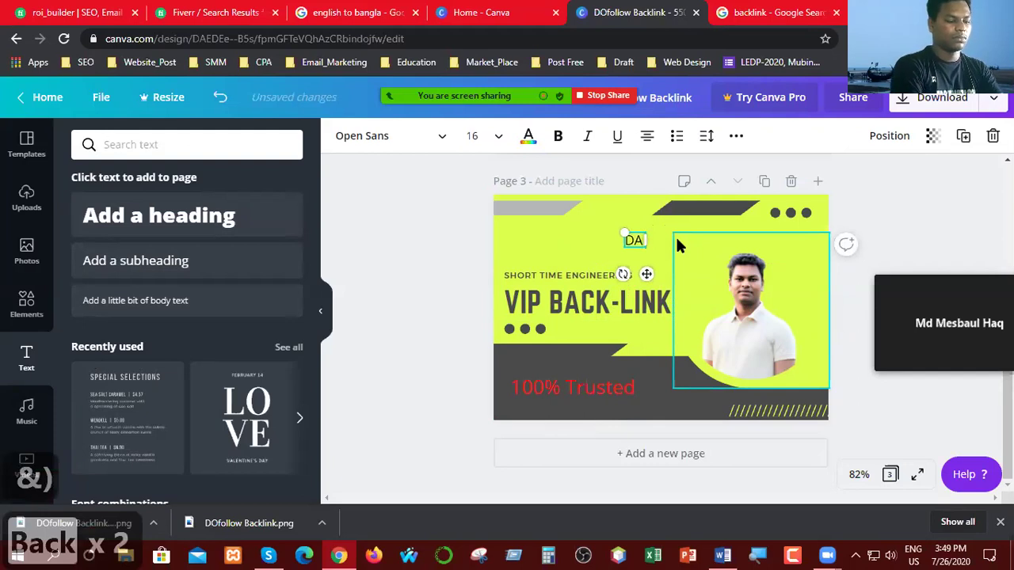
text(70+)
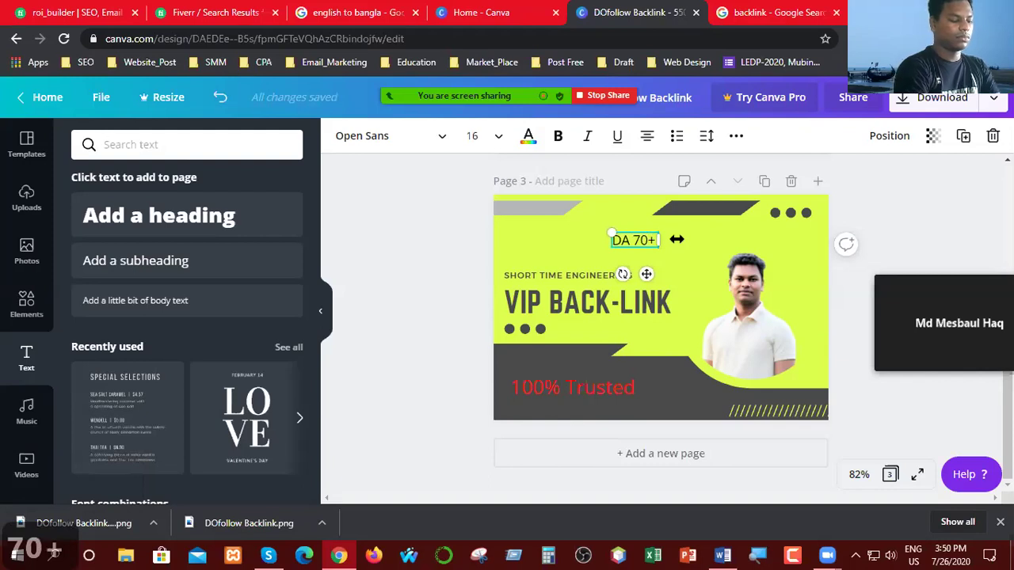
text( $)
key(BackSpace)
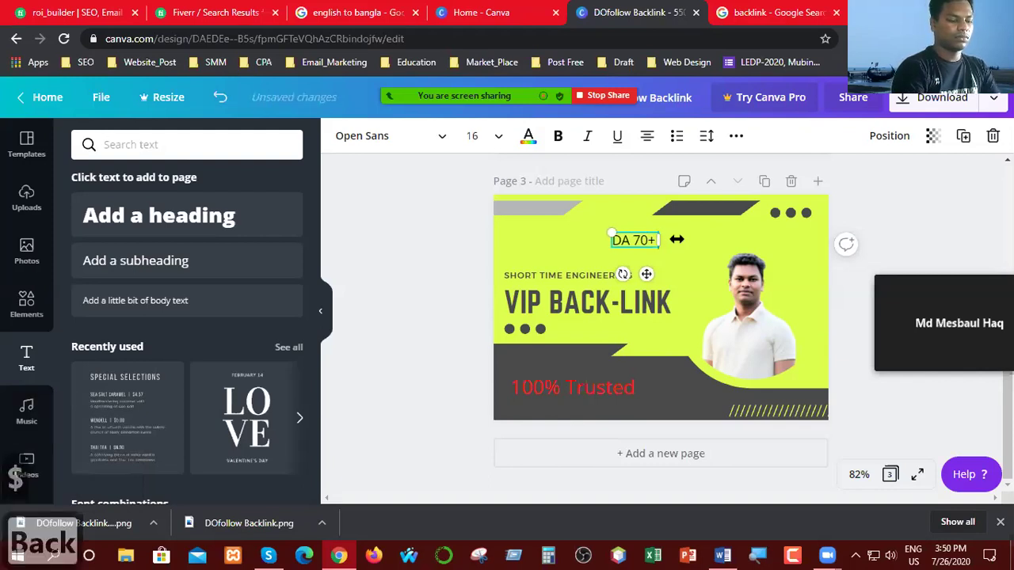
text(&)
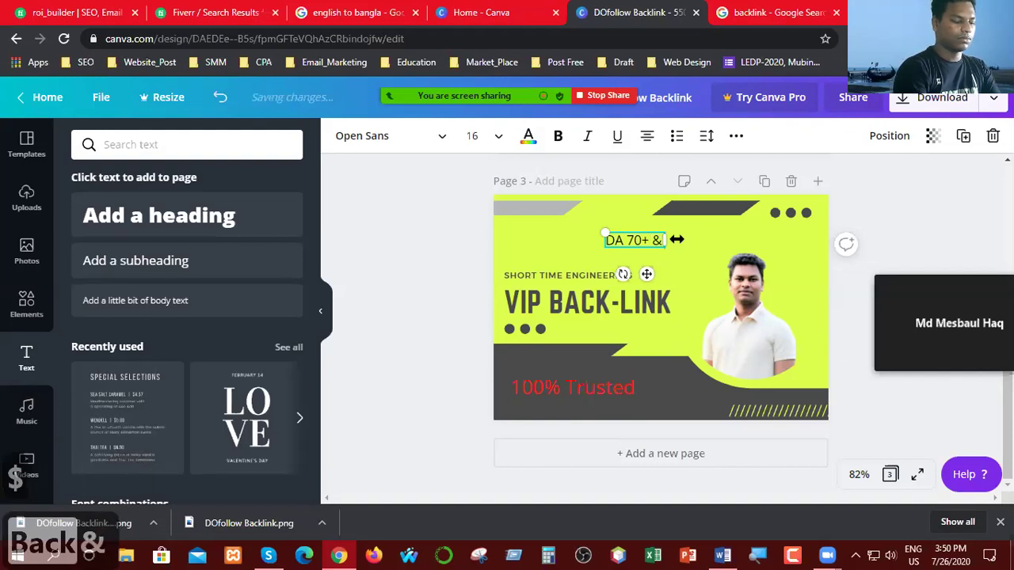
text( DR)
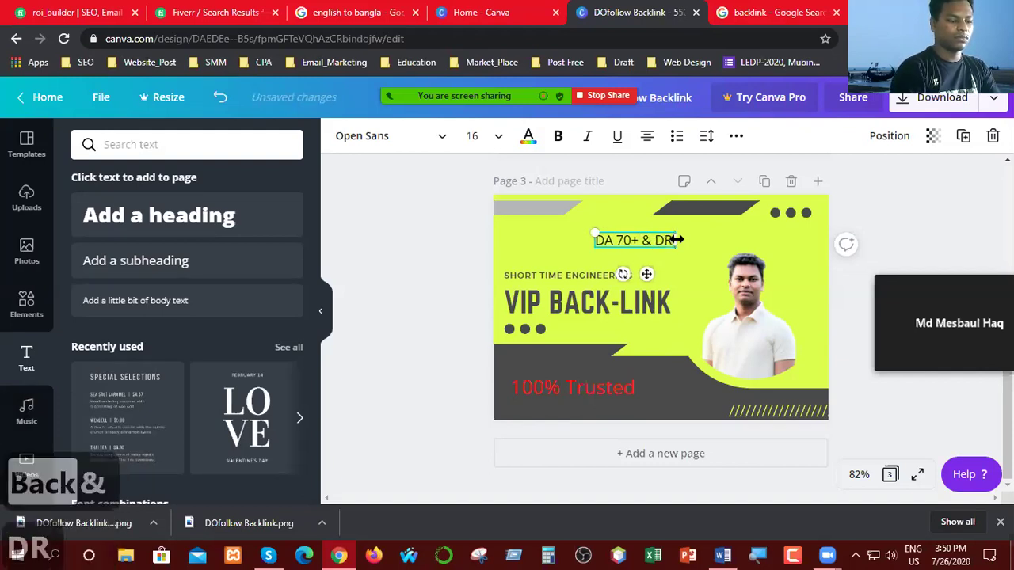
text( 60)
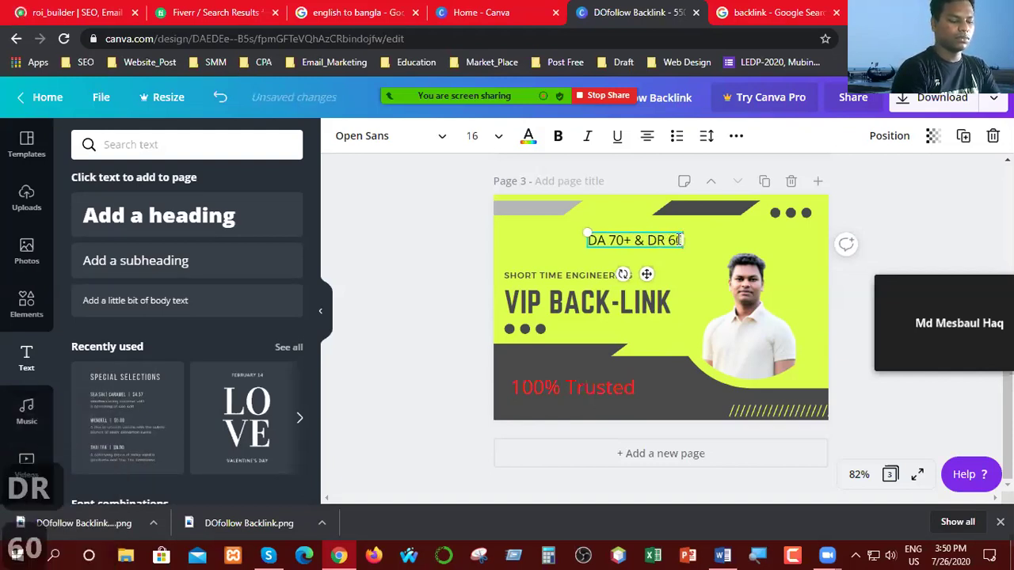
text(+)
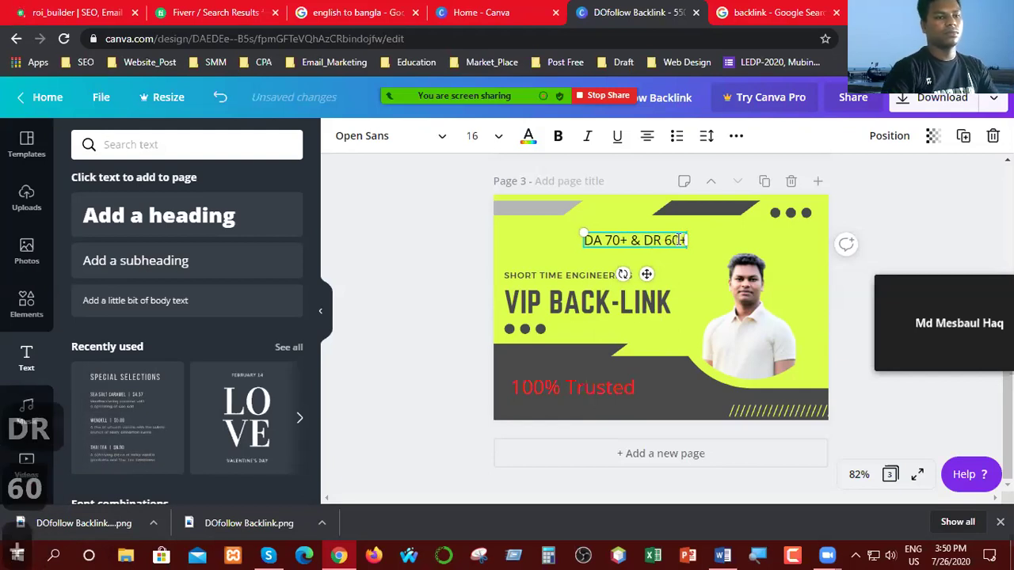
- Colour the "DA 70+ & DR 60+" text red
triple_click(646, 240)
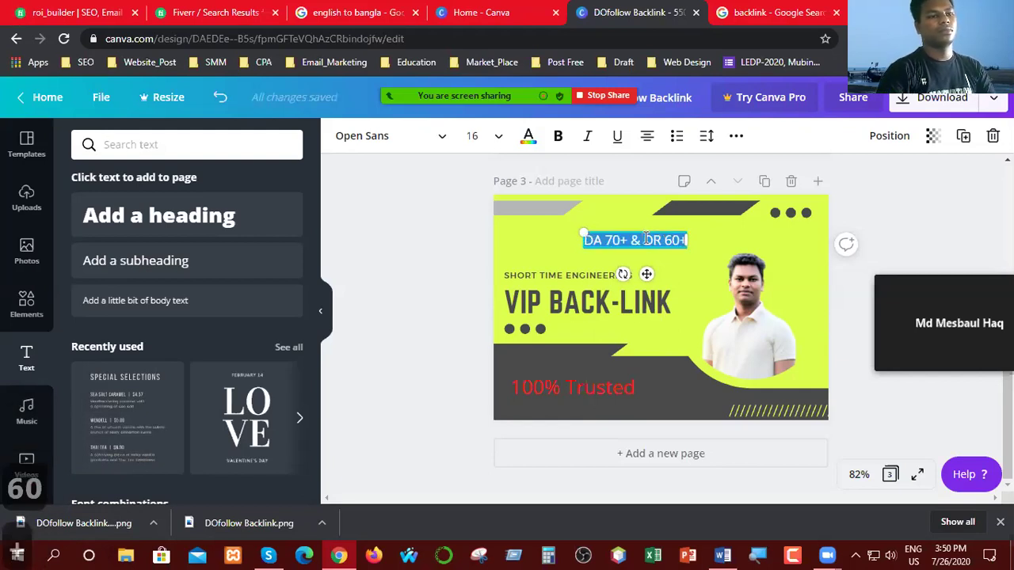
click(528, 135)
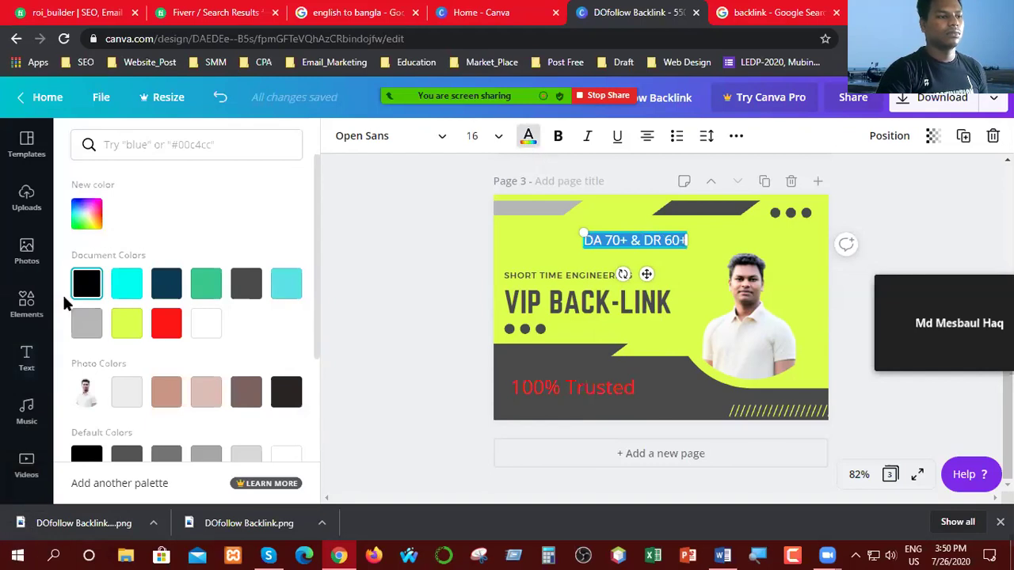
click(165, 323)
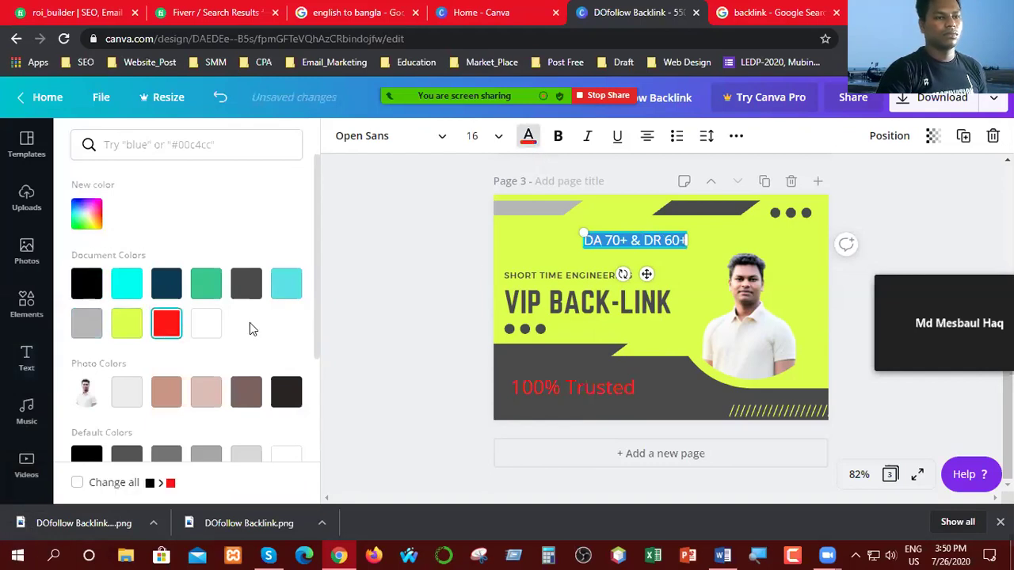
click(467, 270)
click(501, 255)
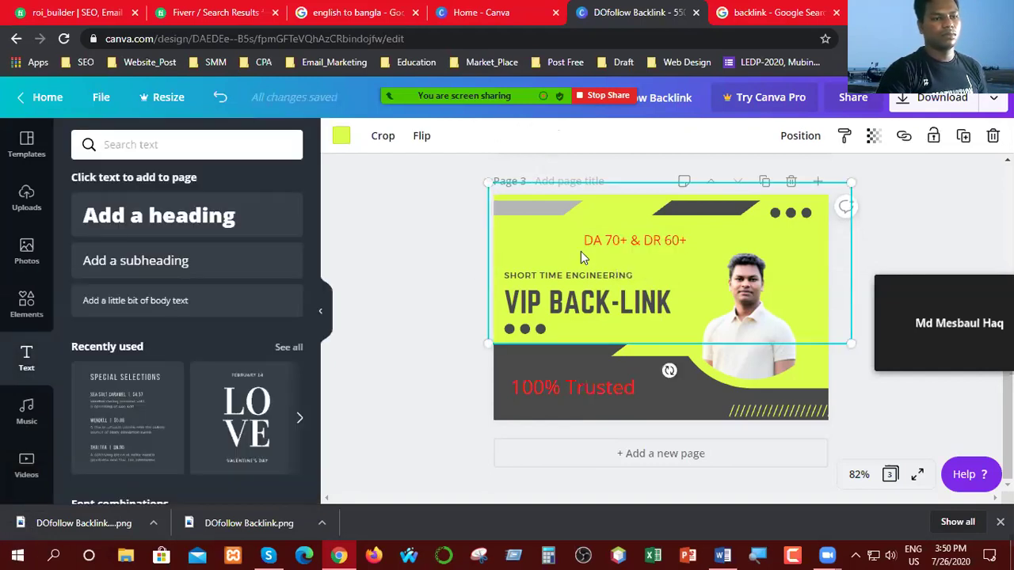
- Make the "DA 70+ & DR 60+" text bold and set its size to 24
click(631, 240)
click(631, 240)
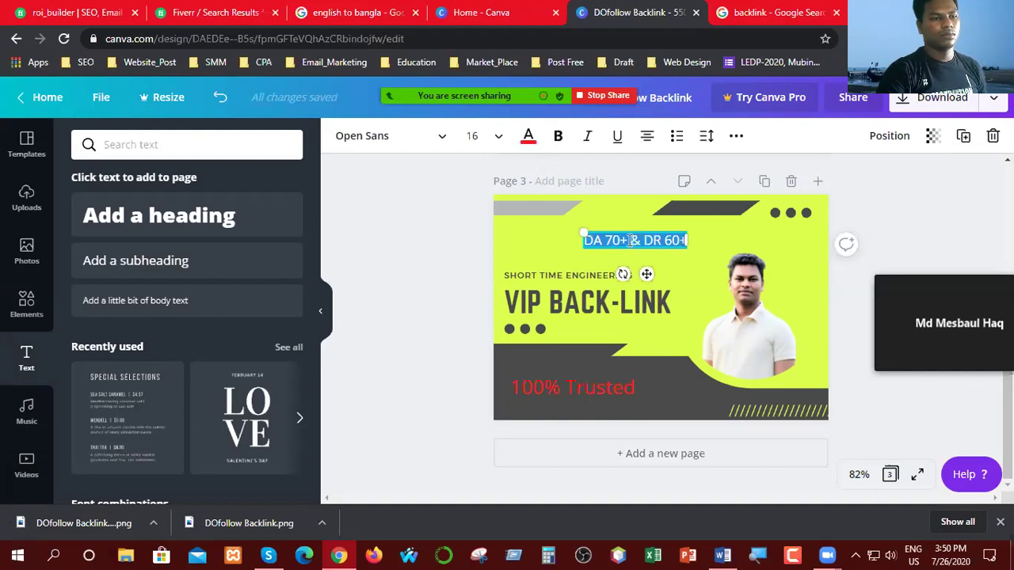
click(557, 135)
click(497, 140)
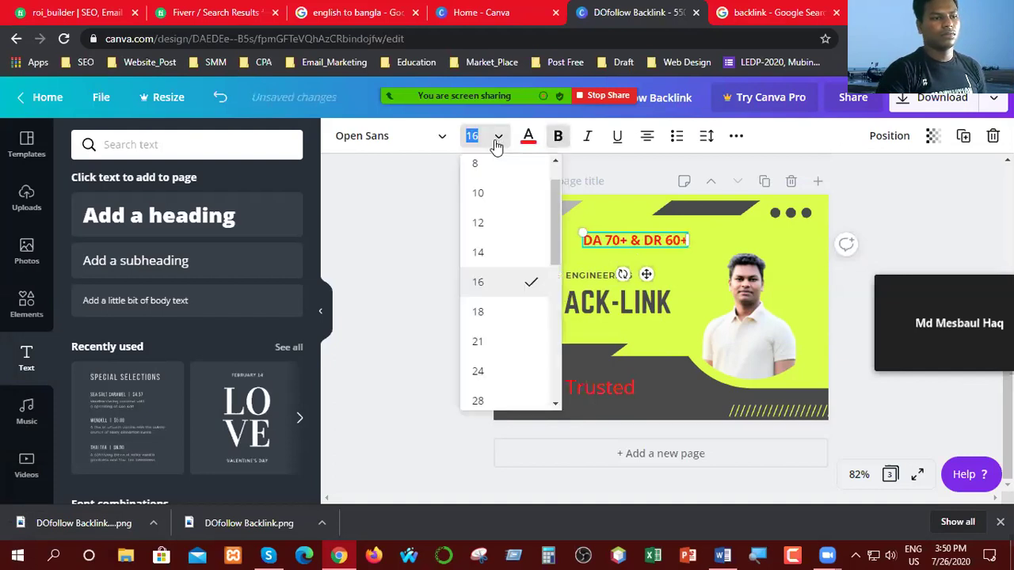
click(480, 371)
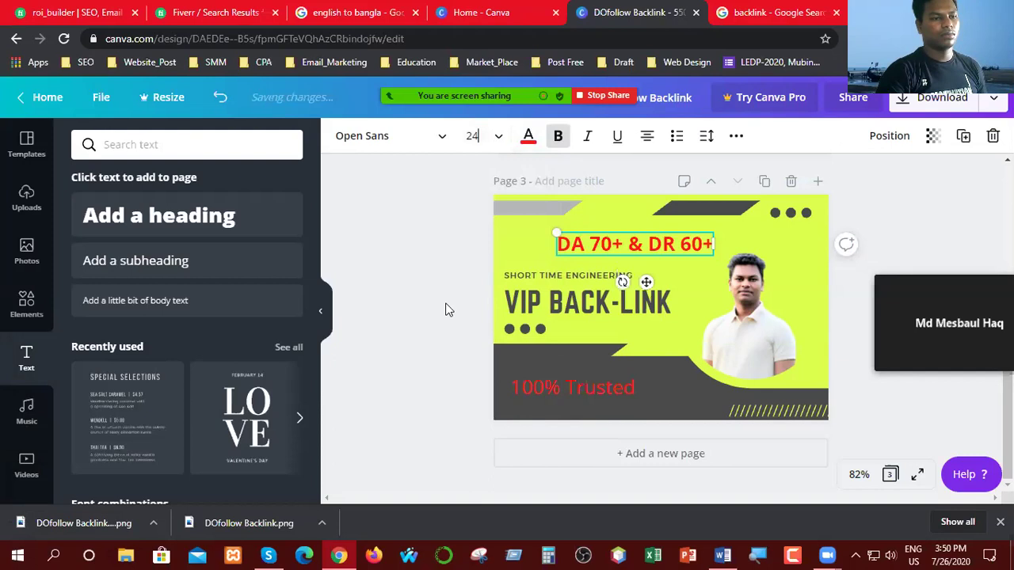
click(413, 272)
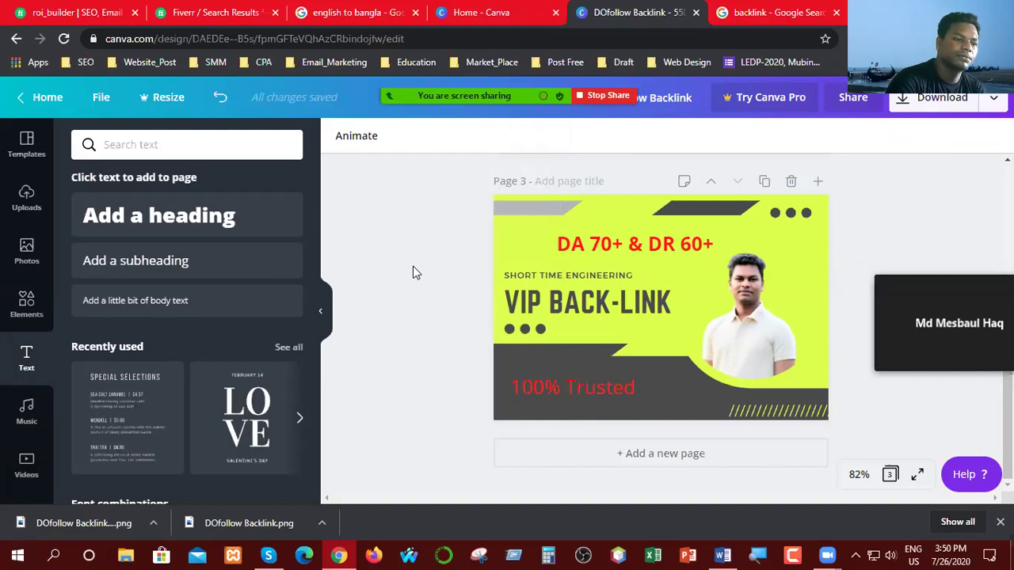
- Change the colour of the "100% Trusted" text on the dark band to white
click(577, 386)
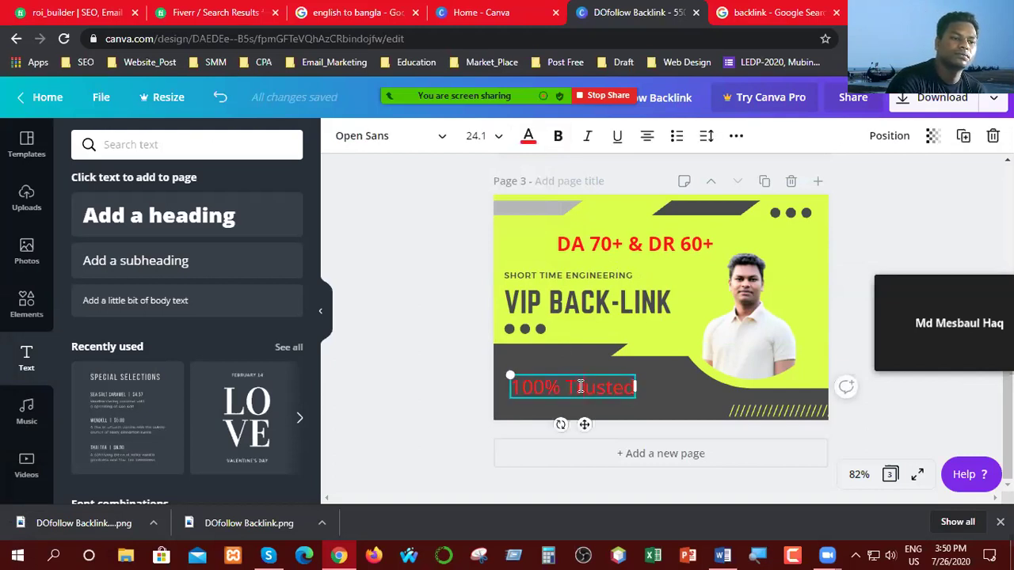
click(579, 387)
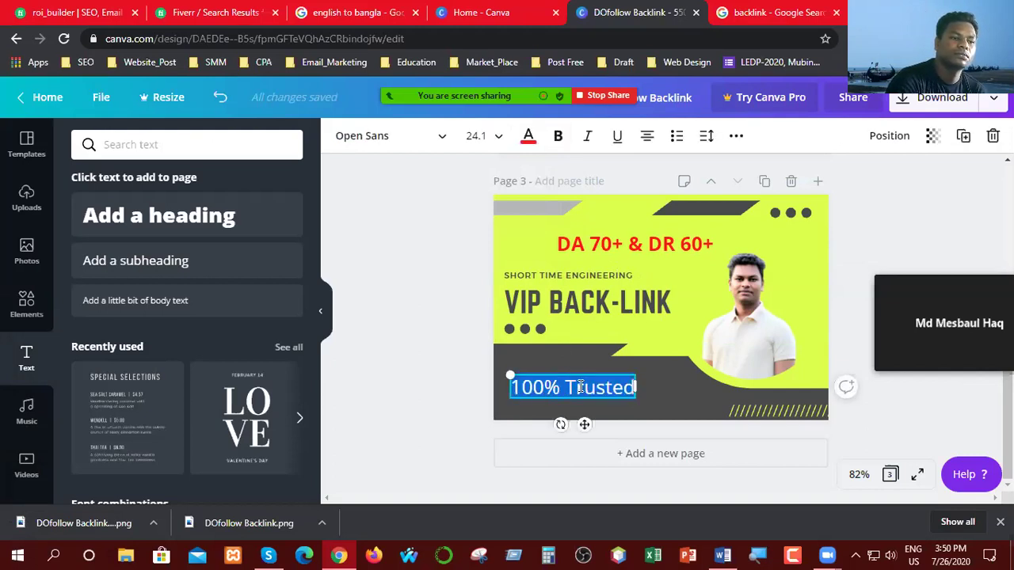
click(528, 137)
click(202, 326)
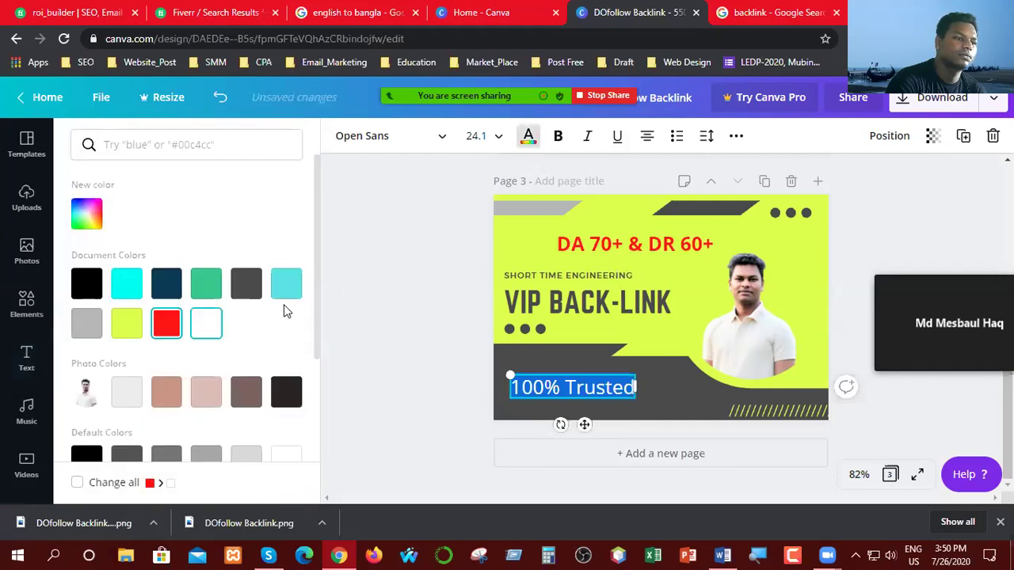
click(400, 259)
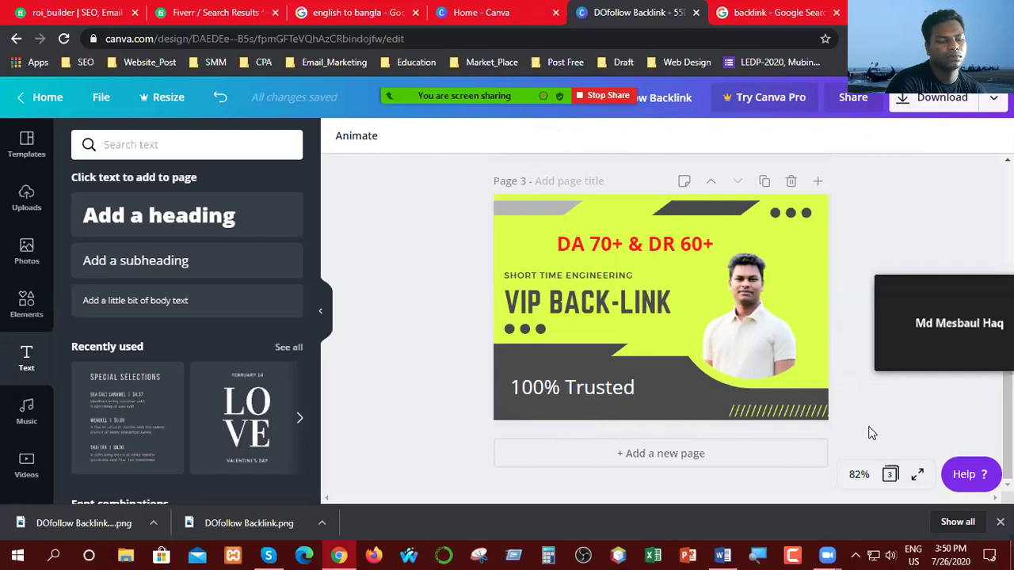
- Download only page 3 of the design as a PNG and dismiss the Canva Pro offer
scroll(872, 420, up, 1)
scroll(872, 421, up, 4)
scroll(871, 423, down, 4)
scroll(855, 422, down, 2)
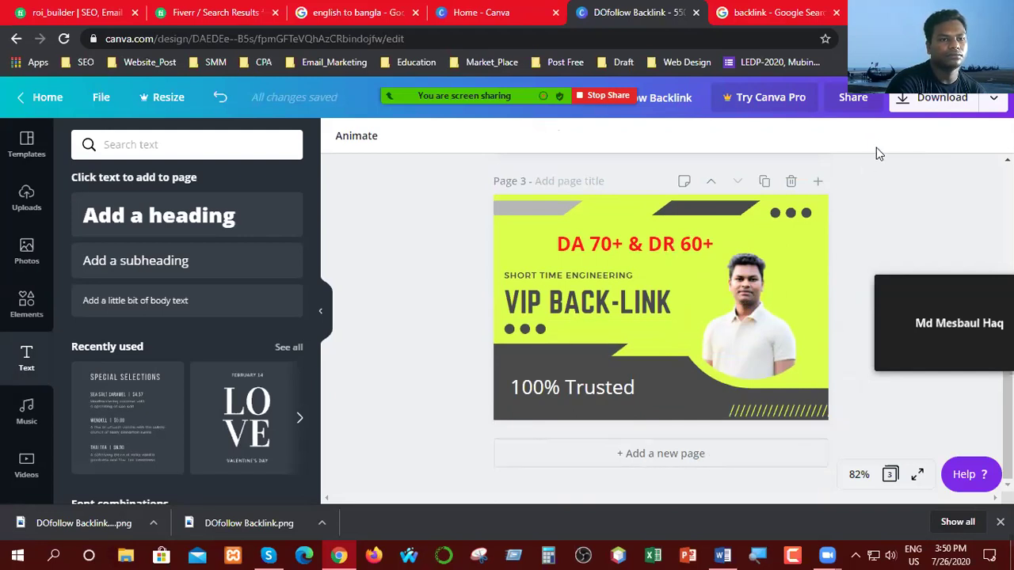
click(940, 105)
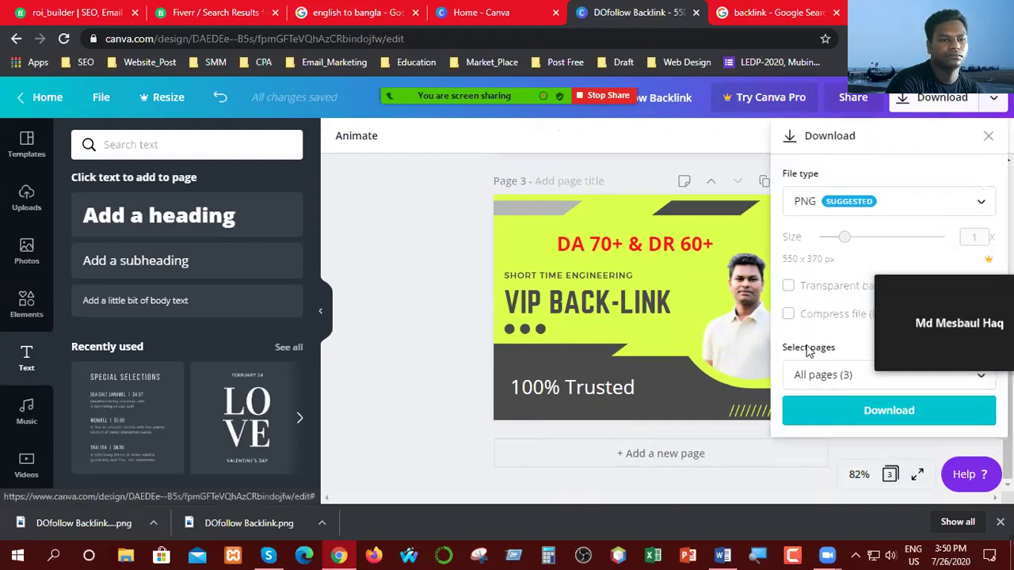
click(798, 374)
click(807, 278)
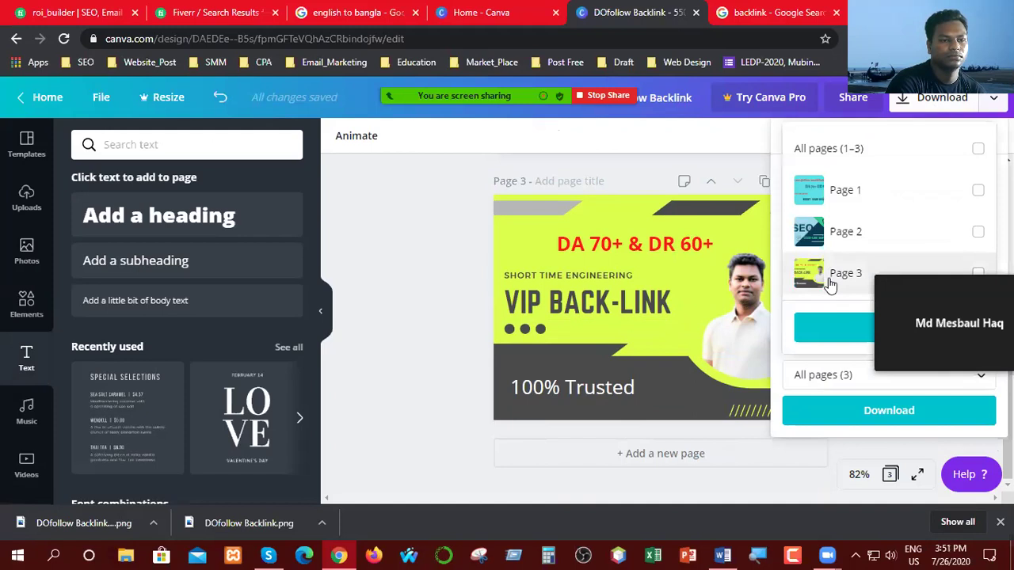
click(847, 417)
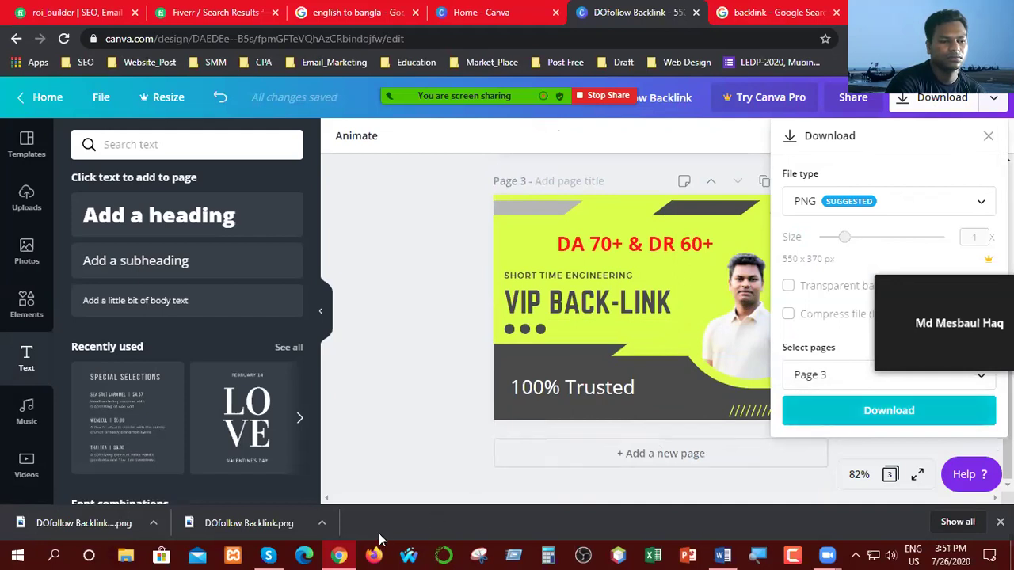
click(879, 408)
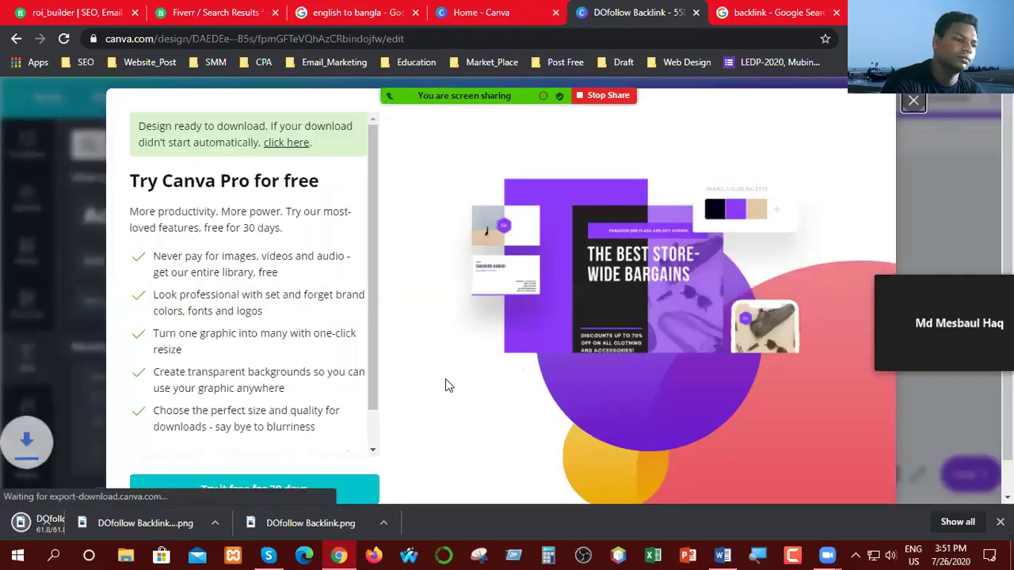
click(913, 101)
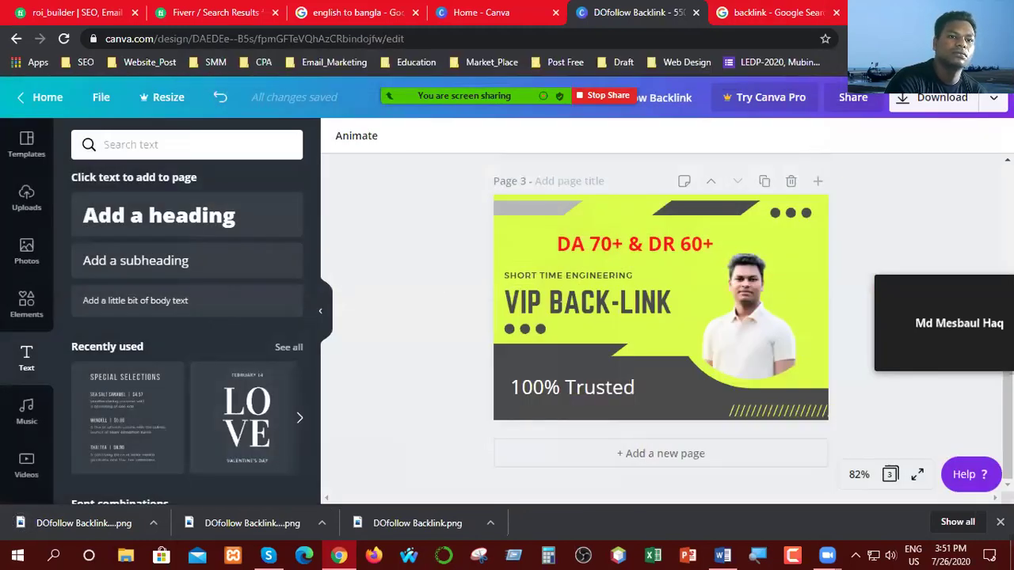
- Switch to the Word document and highlight the phrase "SEO backlinks" in the gig title to review it
key(alt+Tab)
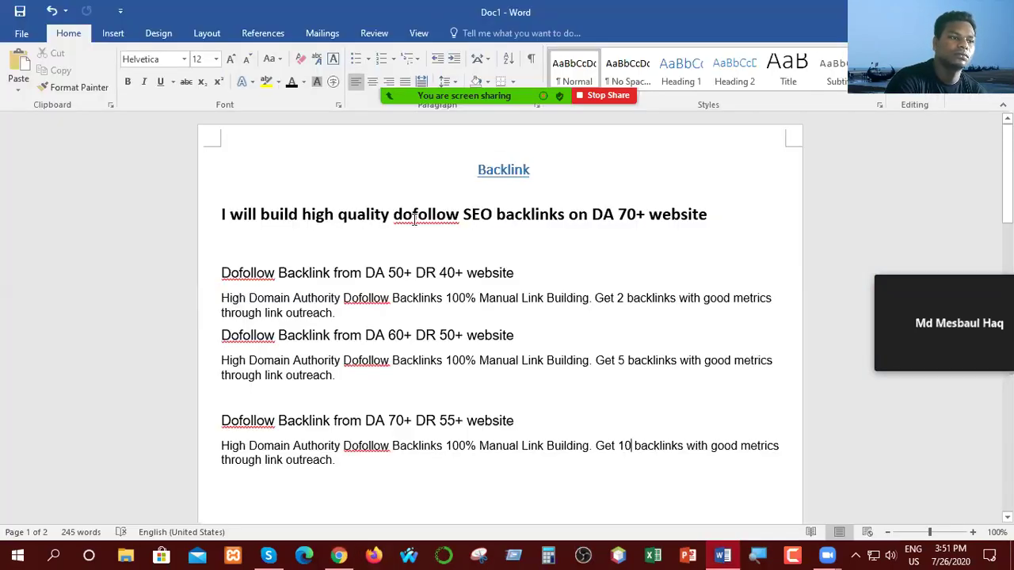
click(497, 214)
drag(497, 214, 539, 214)
drag(472, 214, 546, 213)
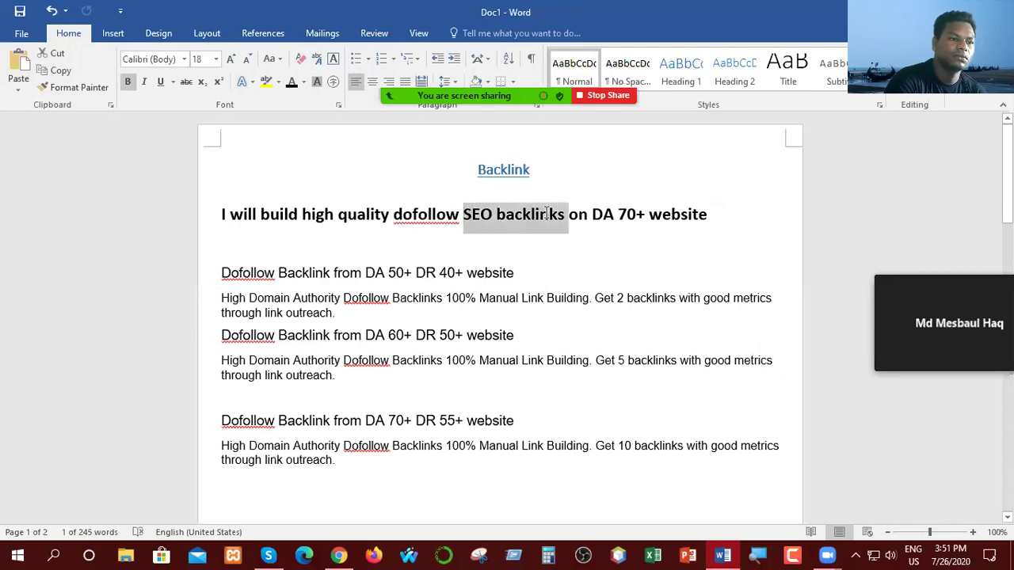
click(541, 215)
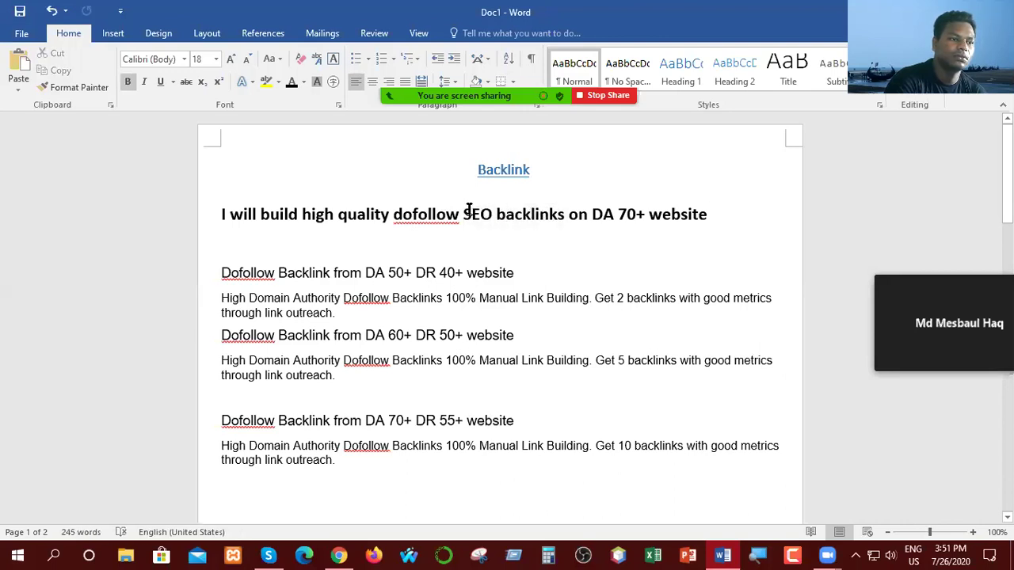
drag(485, 214, 532, 215)
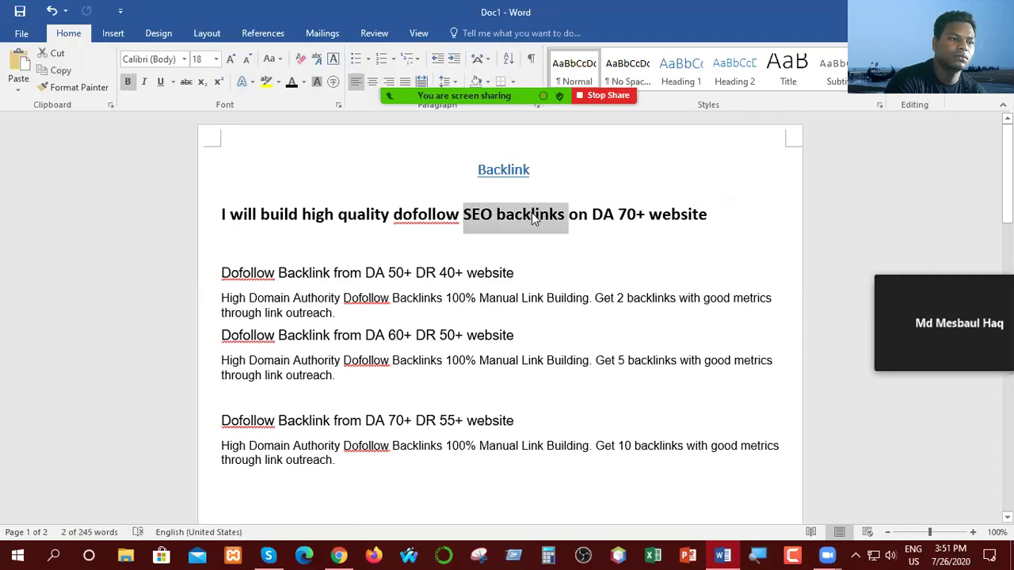
- Copy the highlighted phrase "SEO backlinks" from the gig title and open the Downloads folder in File Explorer
right_click(531, 212)
click(565, 240)
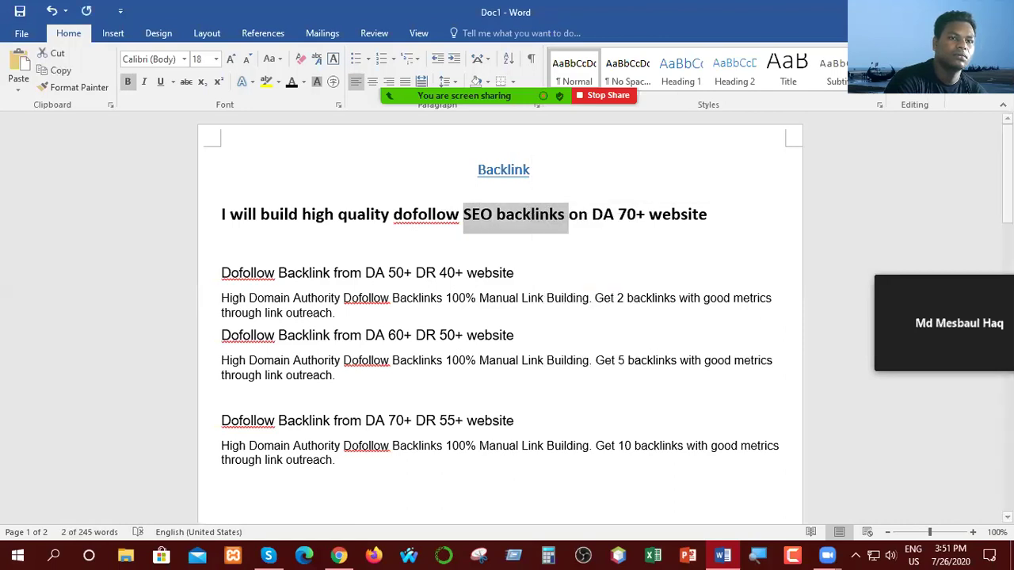
click(723, 555)
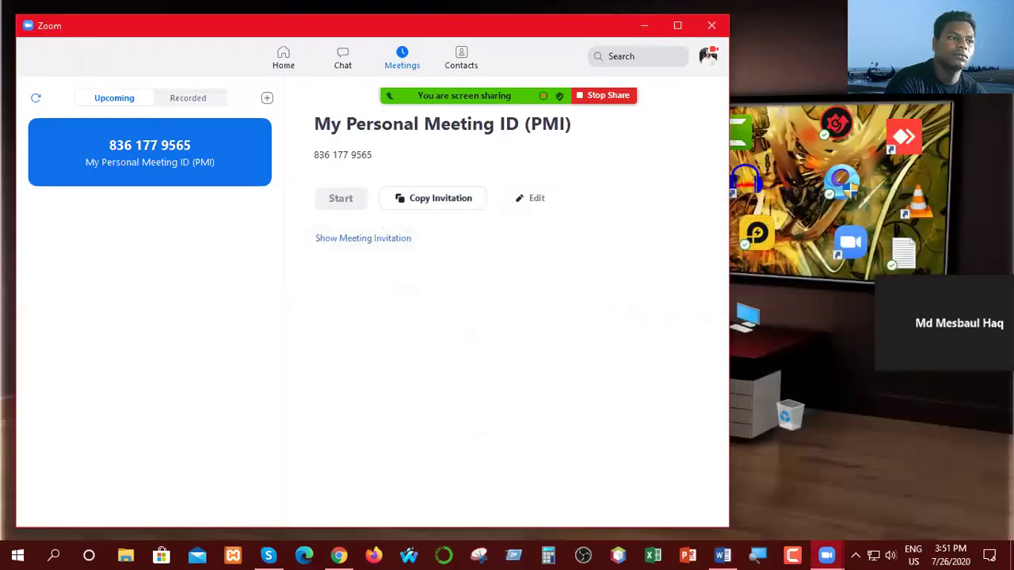
click(644, 25)
double_click(743, 315)
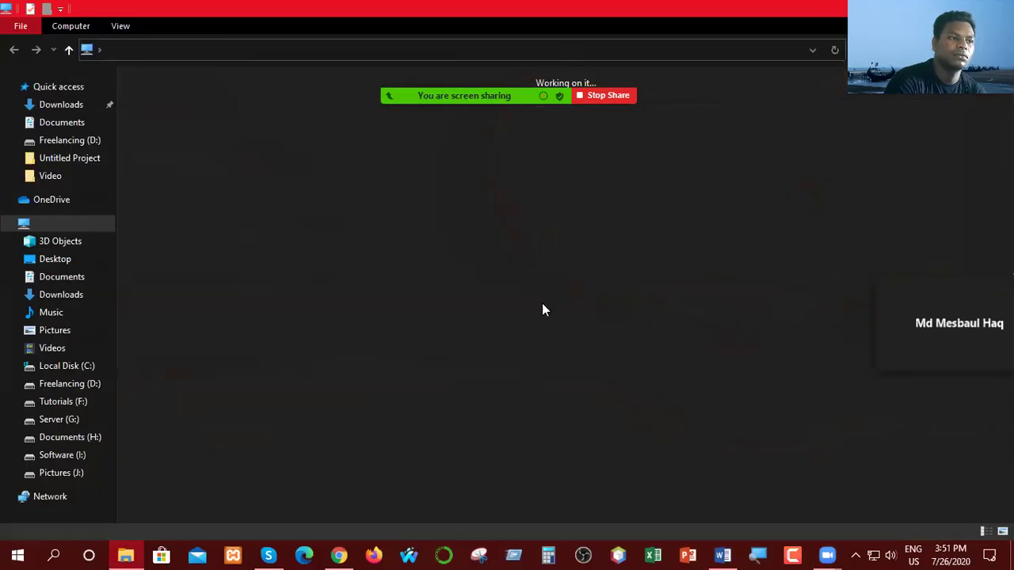
click(63, 104)
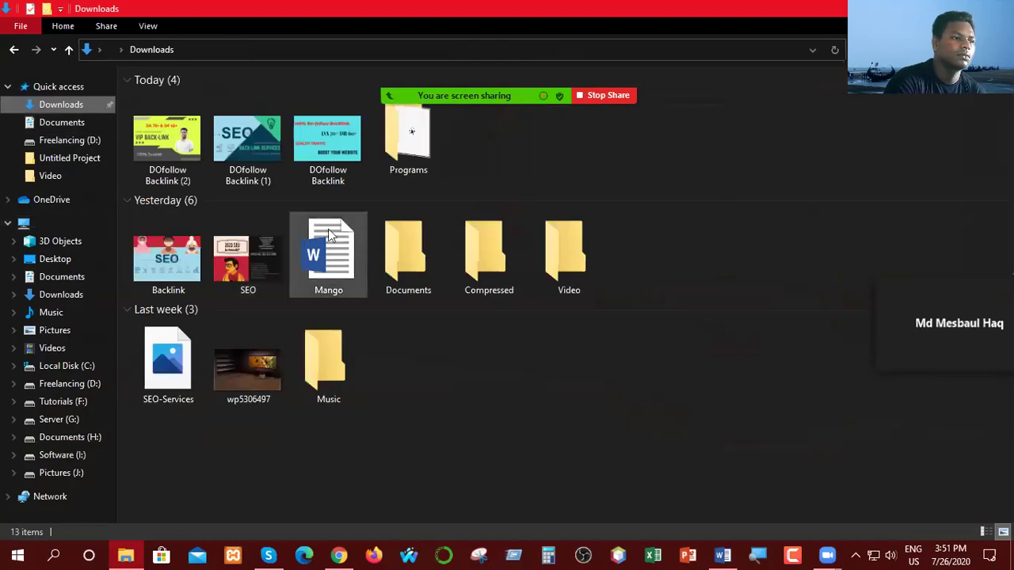
click(179, 170)
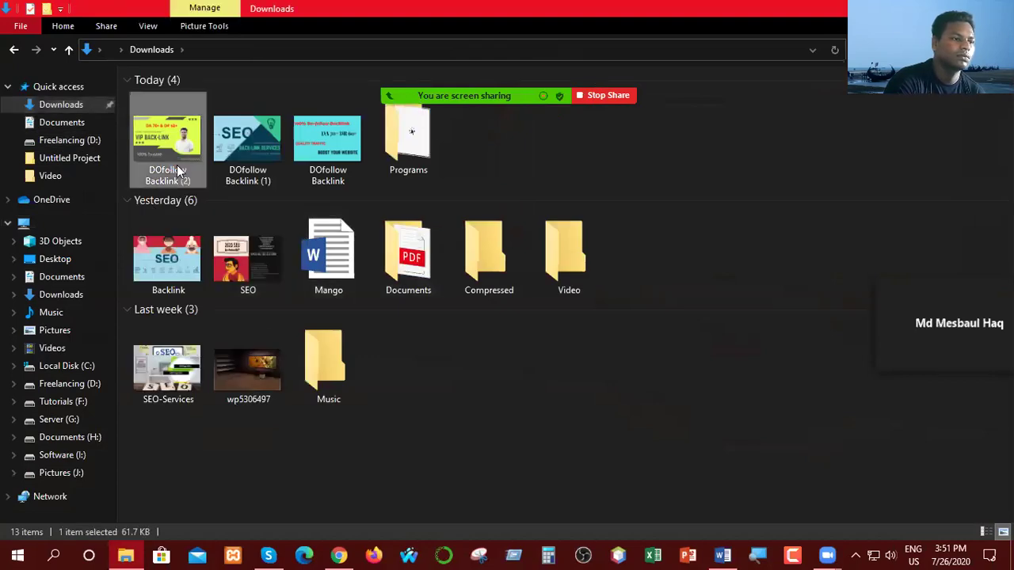
right_click(176, 165)
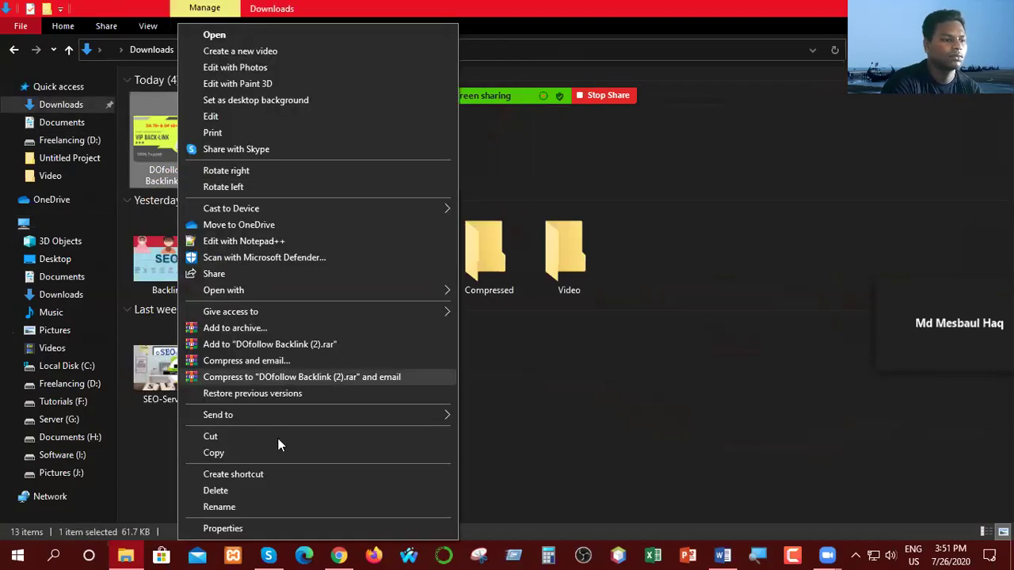
click(246, 504)
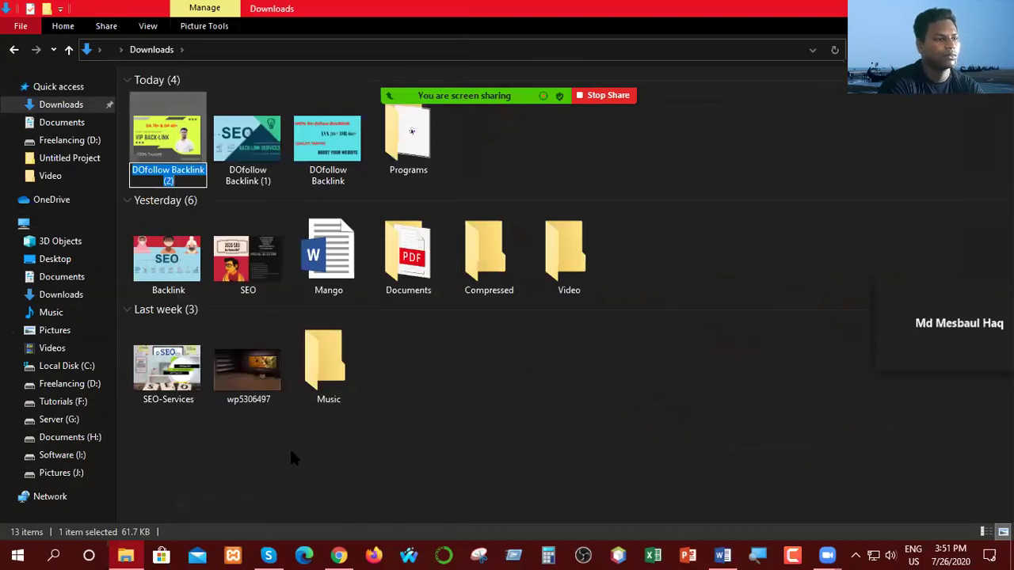
click(190, 182)
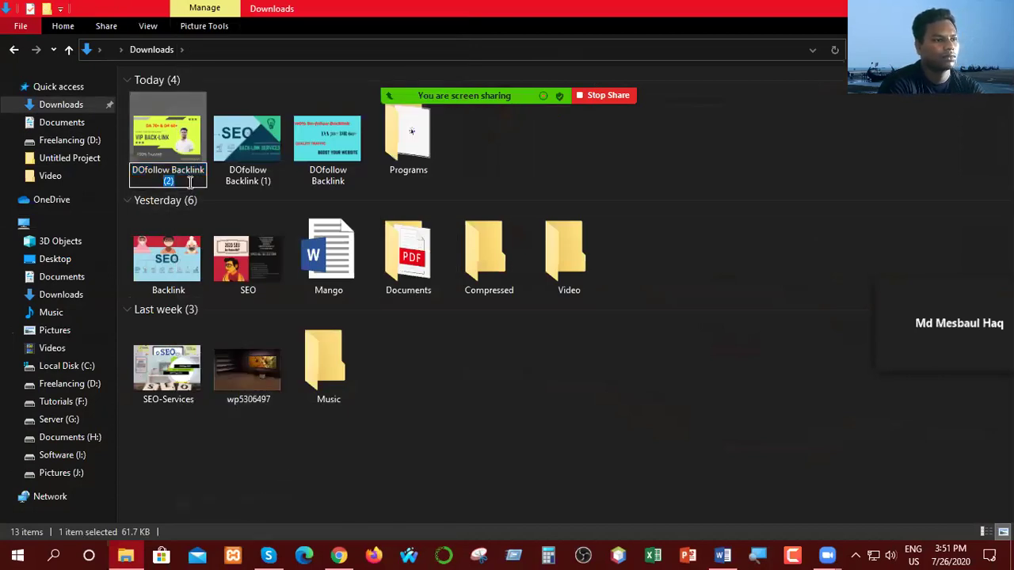
key(BackSpace)
key(Return)
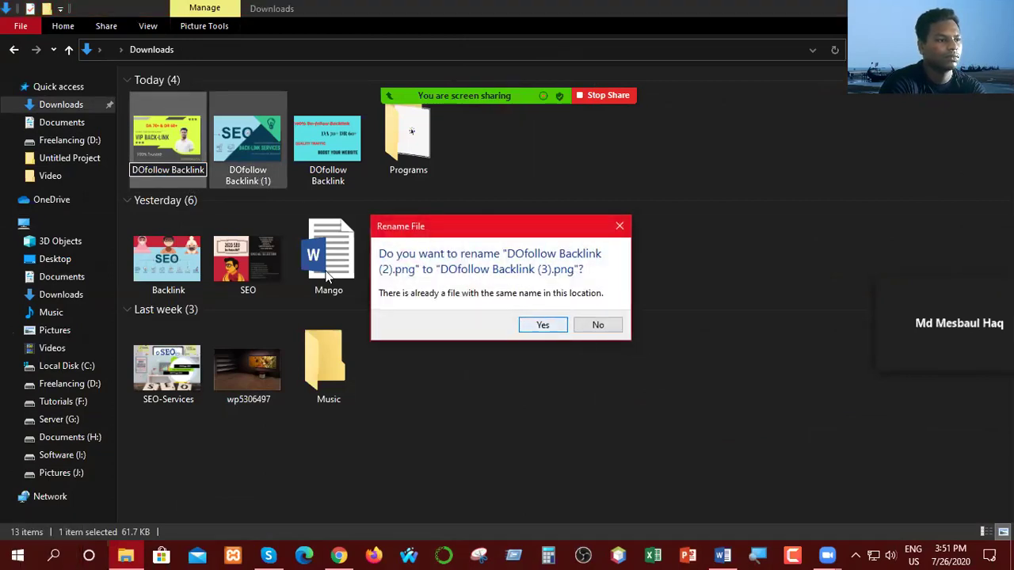
click(596, 324)
- Rename the image file "DOfollow Backlink (2)" as "SEO backlinks" using the copied phrase
right_click(183, 181)
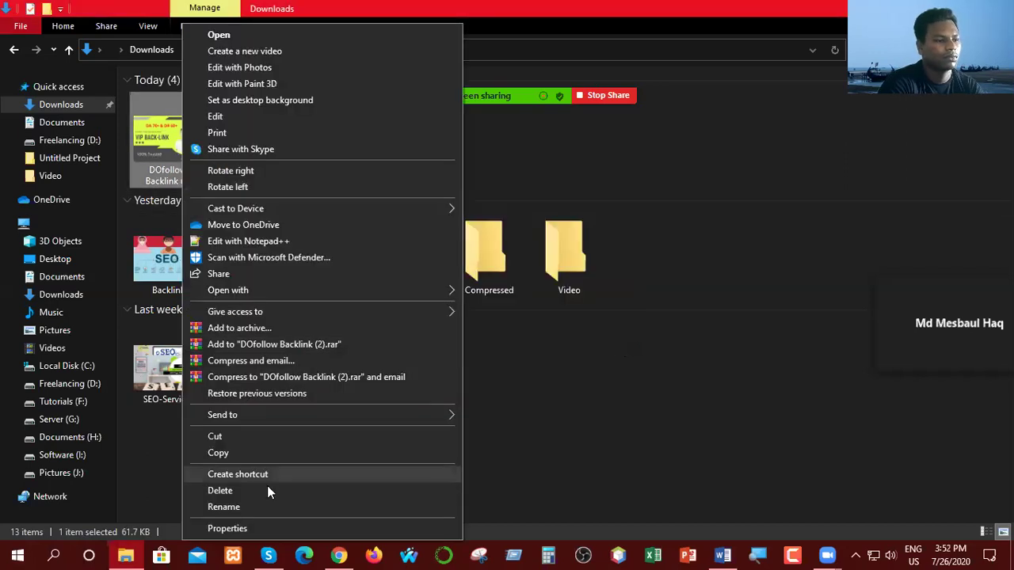
click(254, 507)
key(ctrl+v)
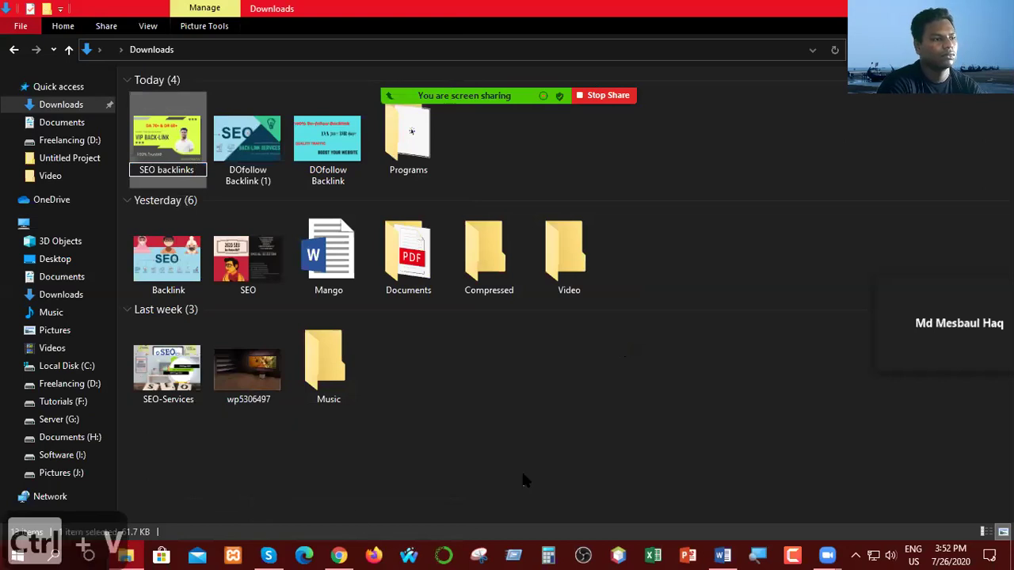
click(522, 479)
- Rename the image file "DOfollow Backlink (1)" as "Backlink SEO"
right_click(262, 169)
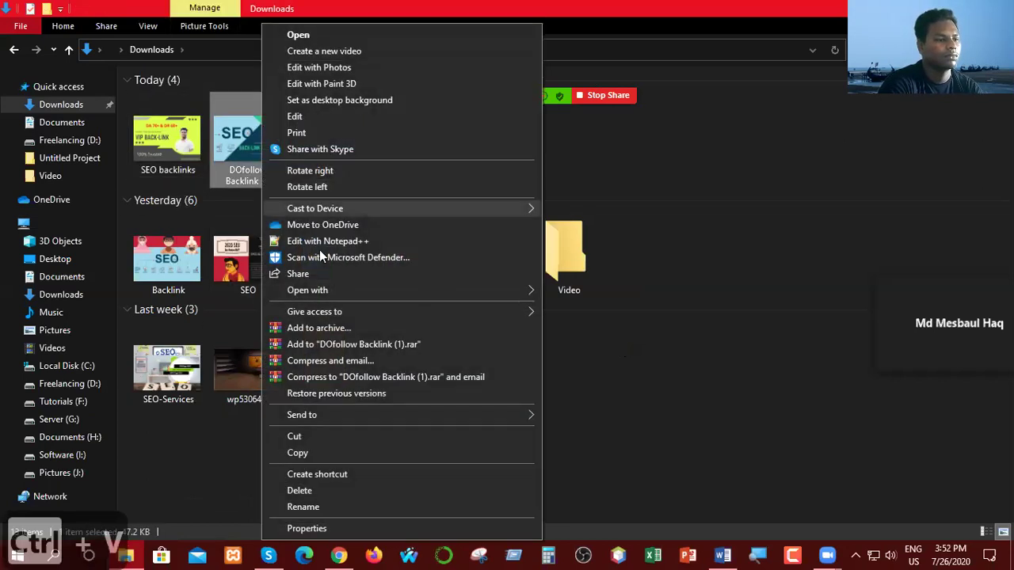
click(338, 507)
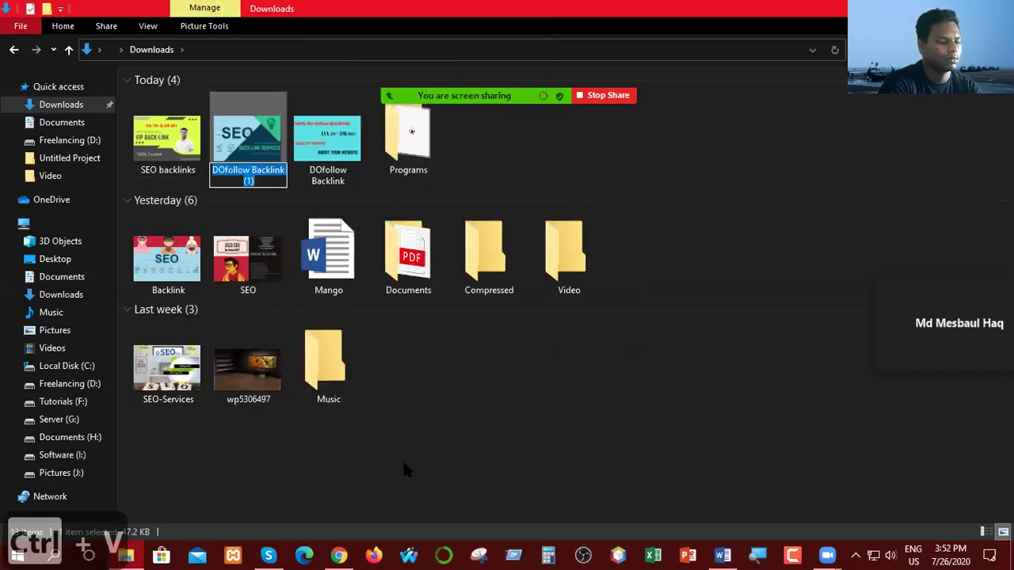
text(back)
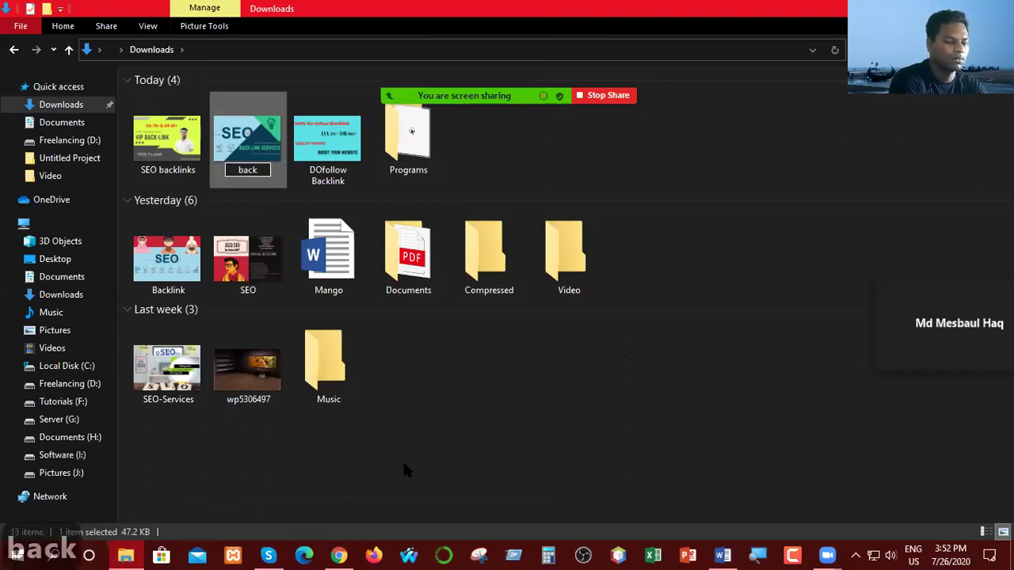
key(BackSpace)
key(BackSpace)
key(BackSpace)
key(BackSpace)
text(B)
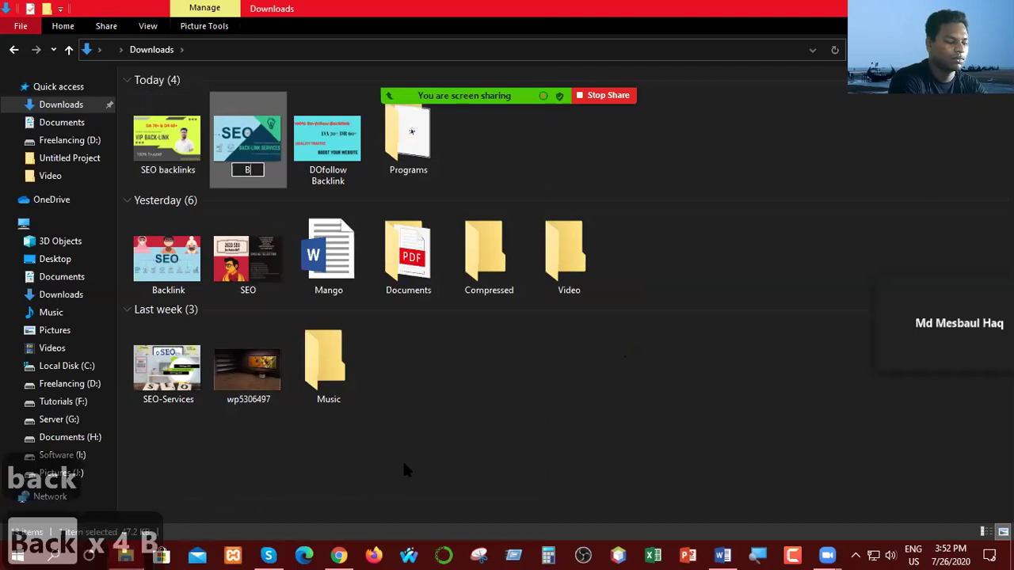
text(ackli)
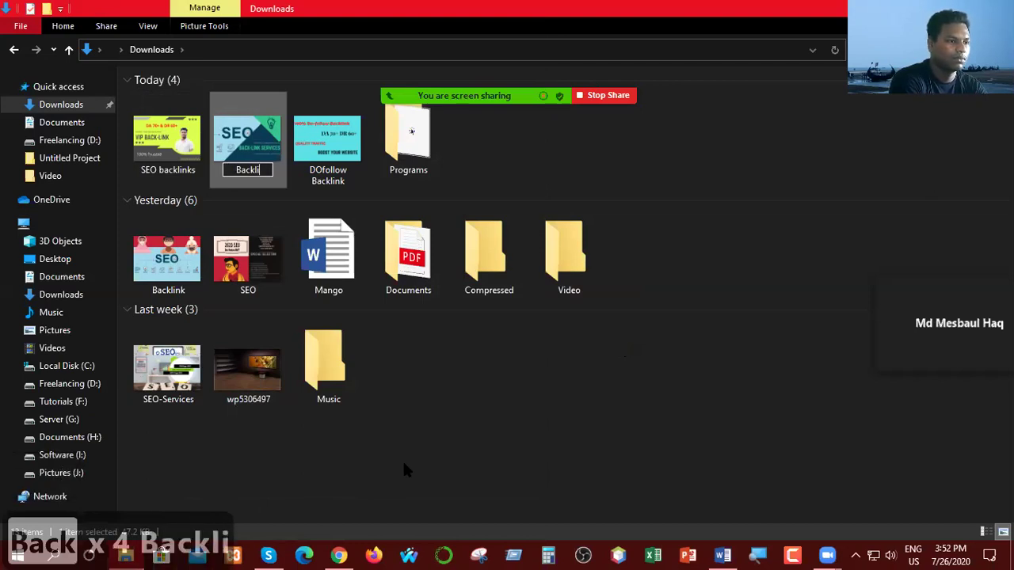
text(n)
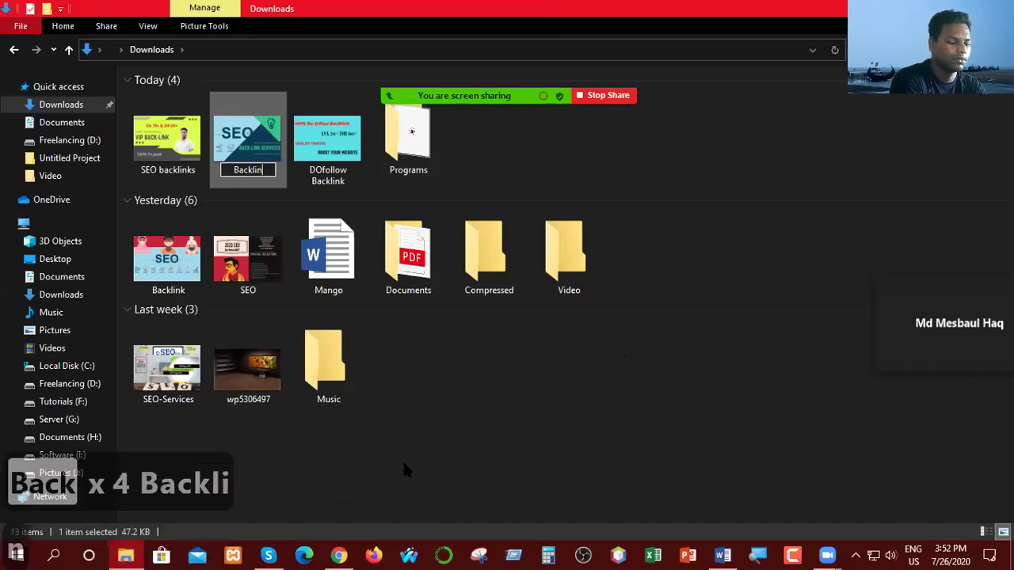
text(k SEO)
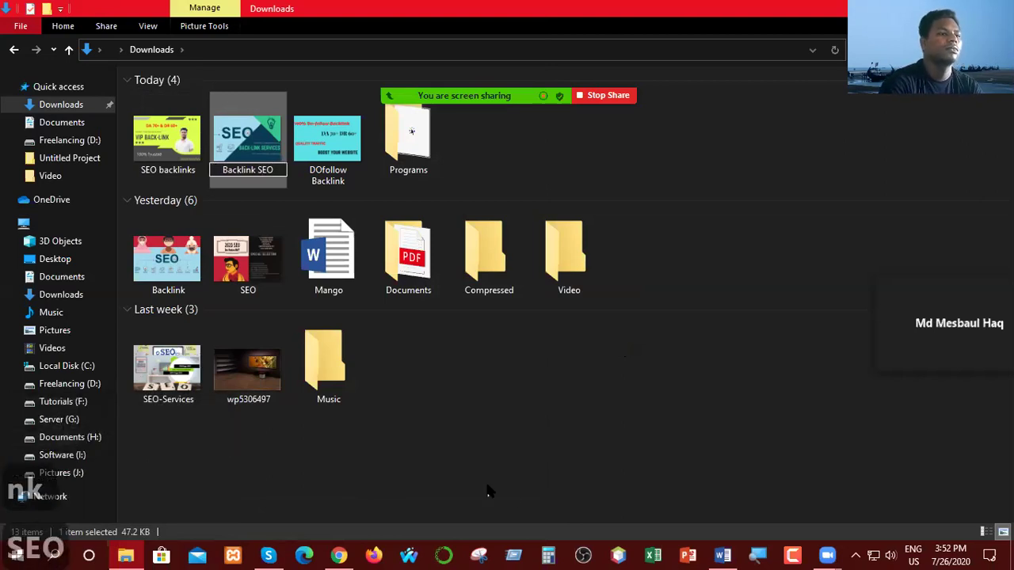
click(572, 161)
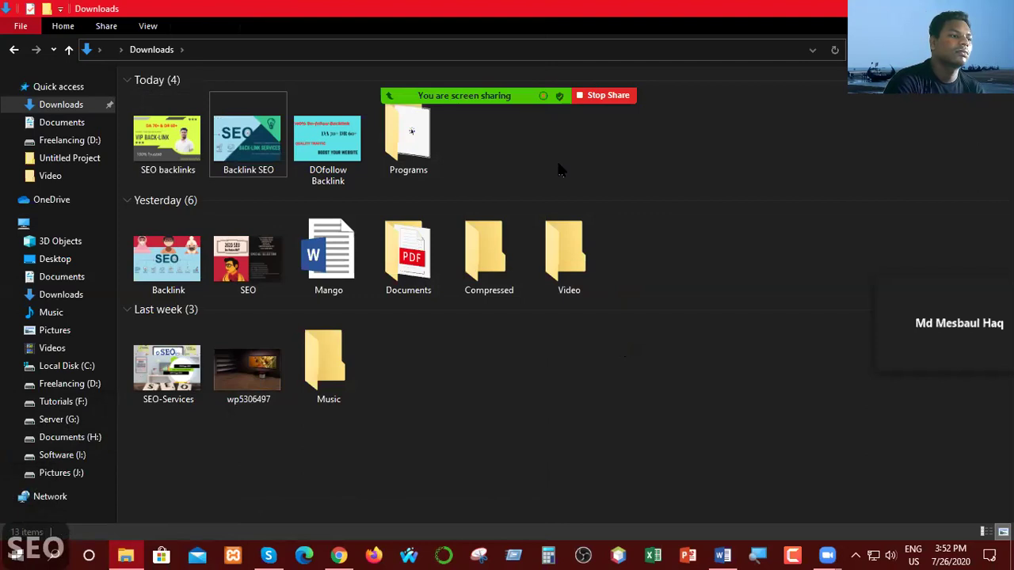
- Switch to Chrome and start creating a new gig from the Fiverr seller profile page
click(338, 554)
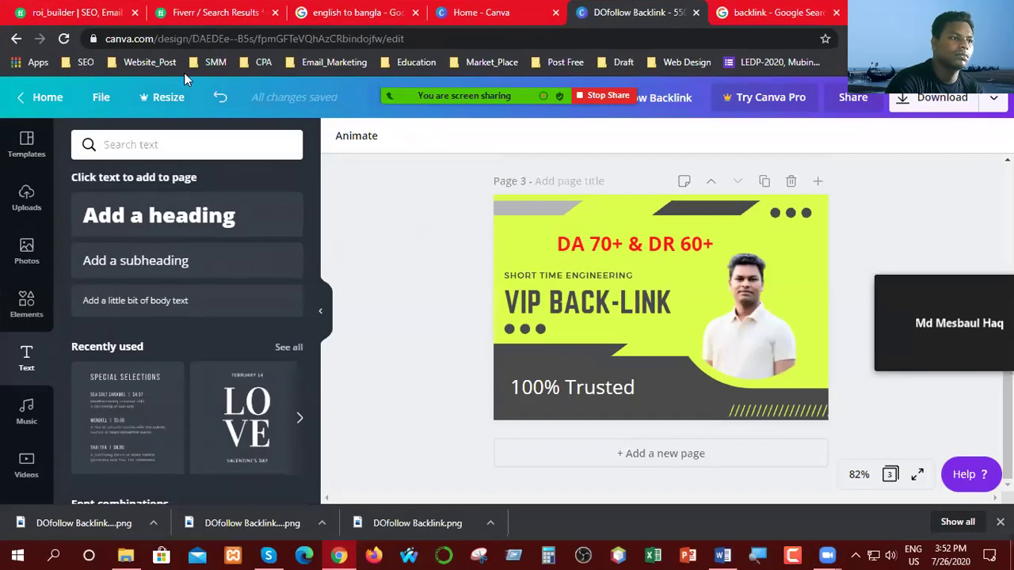
click(211, 9)
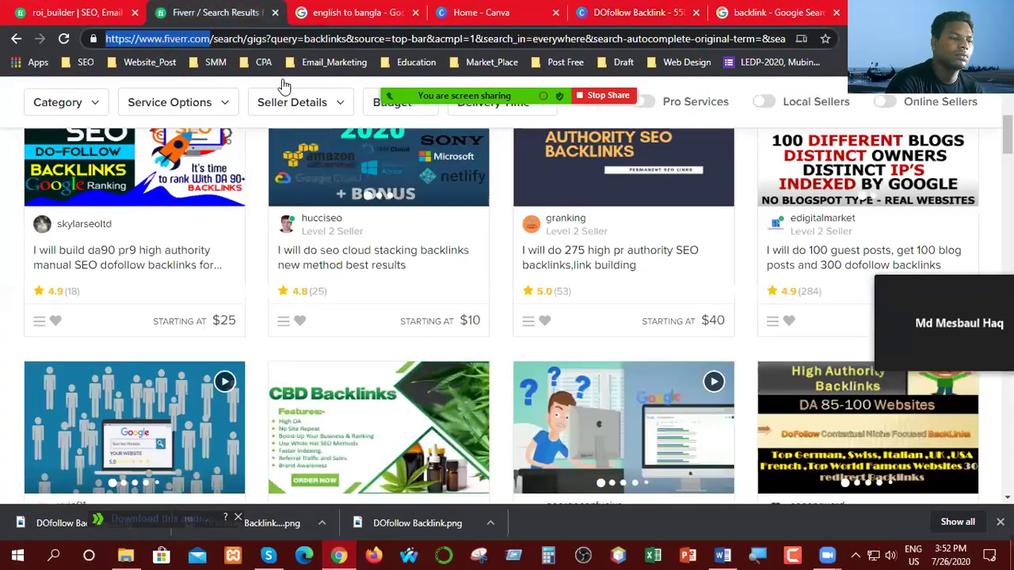
click(71, 17)
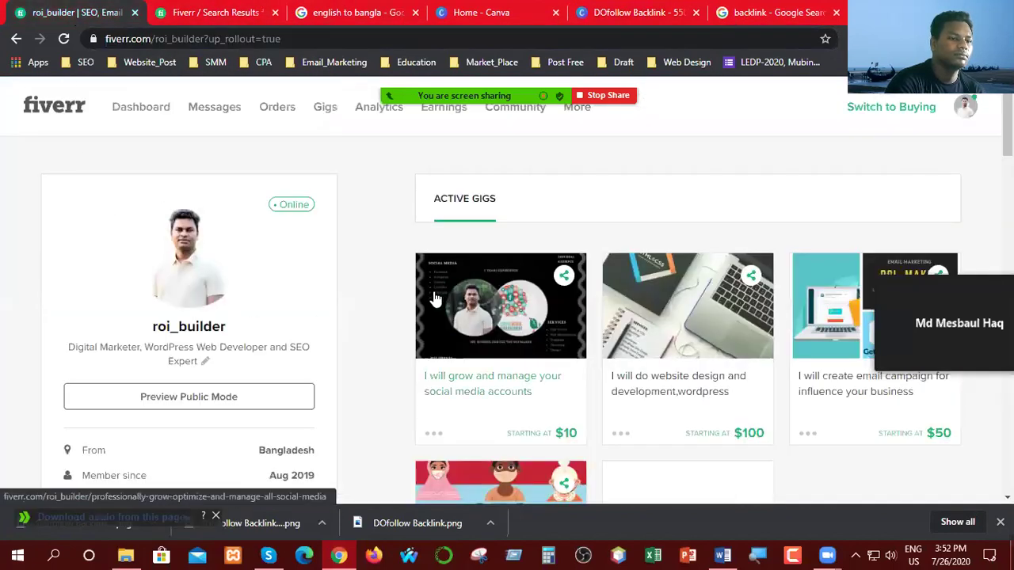
scroll(436, 294, down, 3)
scroll(656, 304, up, 1)
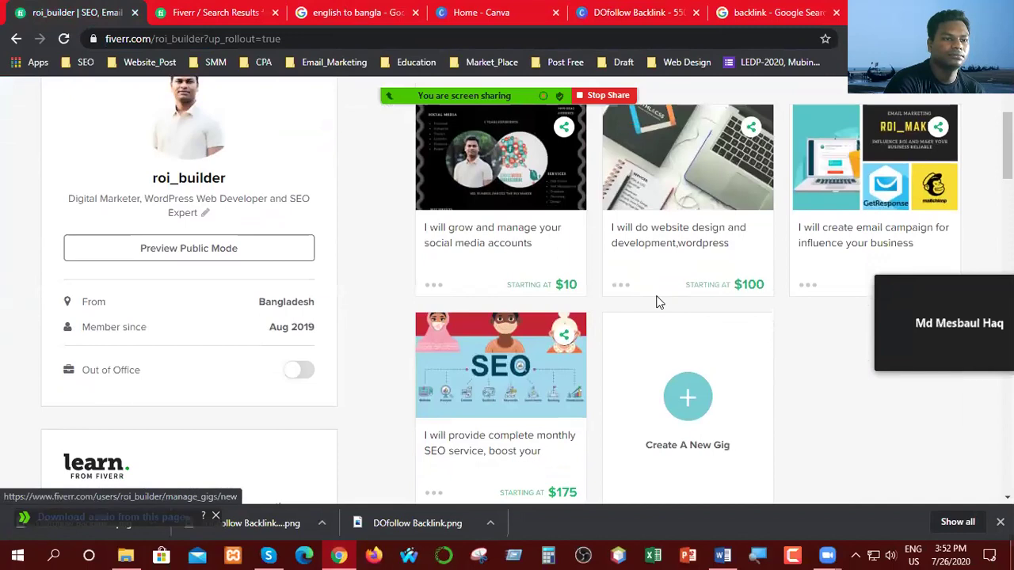
click(693, 409)
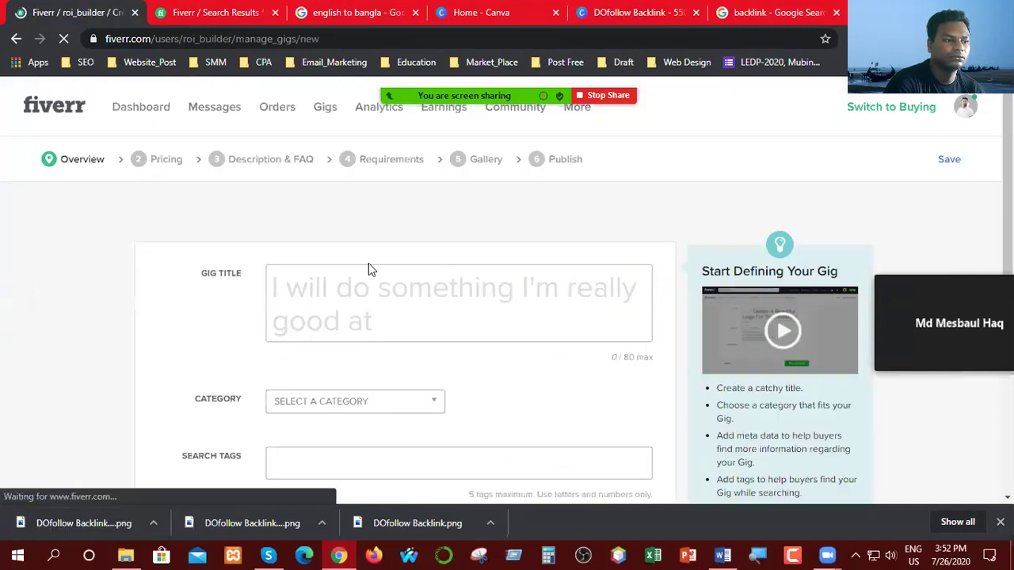
- Copy the title "I will build high quality dofollow SEO backlinks on DA 70+ website" from the Word document into Fiverr's gig title
click(374, 293)
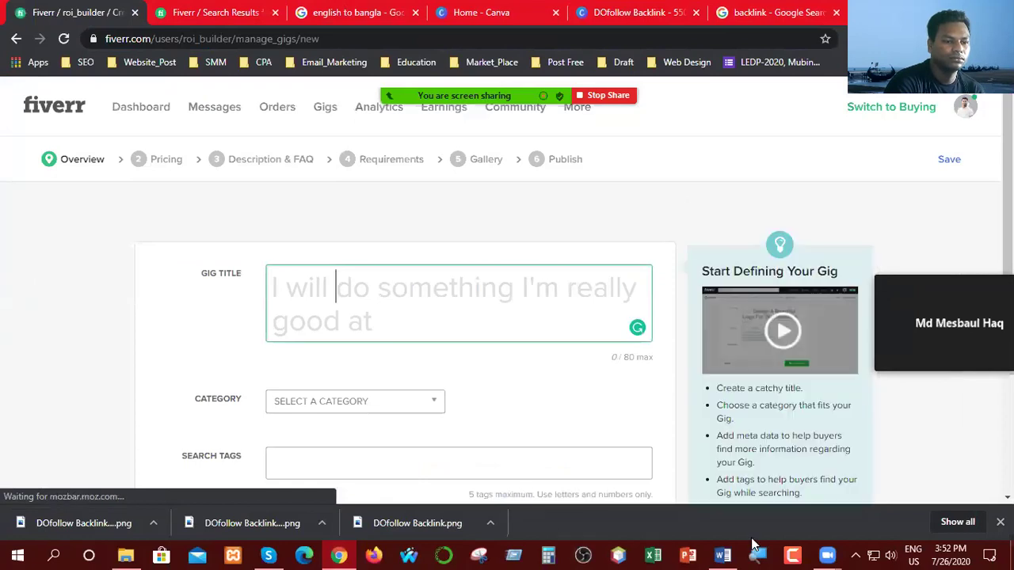
click(722, 554)
click(382, 215)
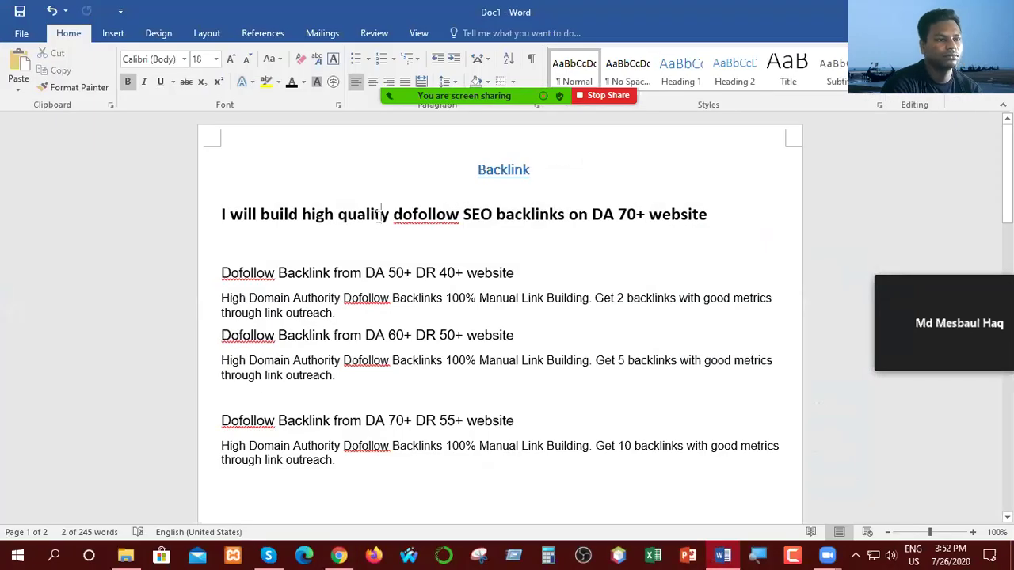
drag(684, 215, 221, 212)
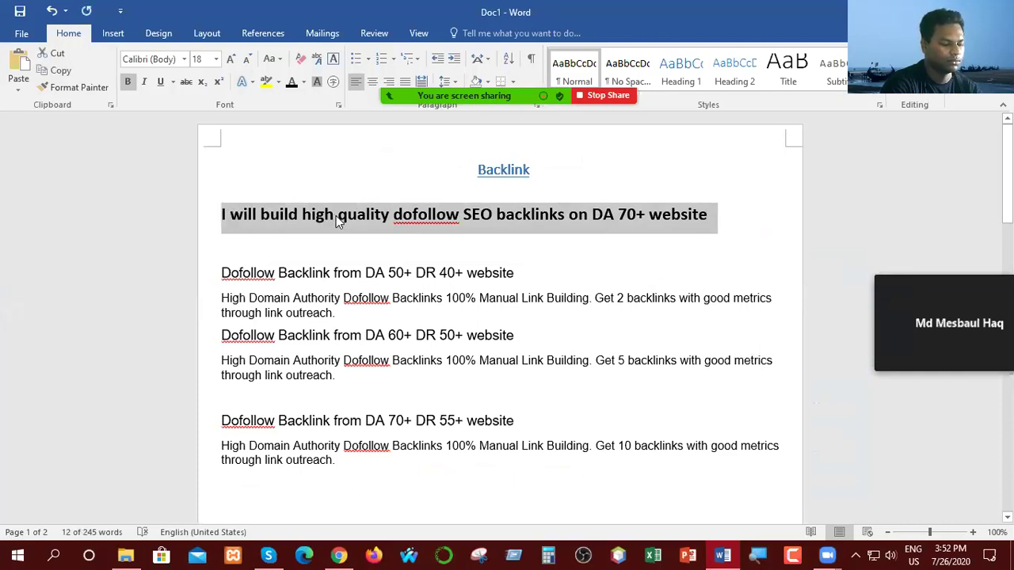
key(ctrl+c)
click(338, 554)
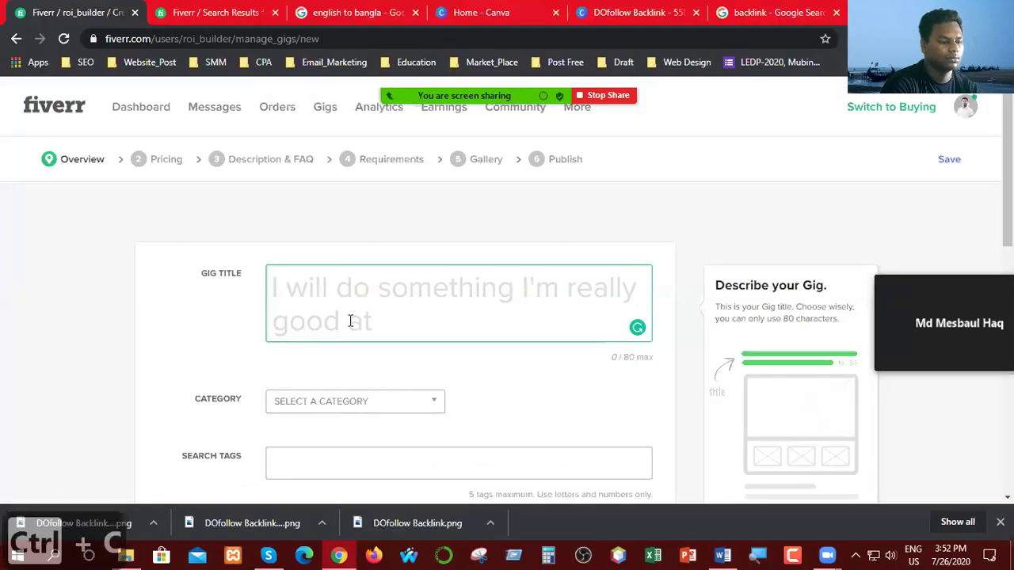
key(ctrl+v)
scroll(404, 294, up, 2)
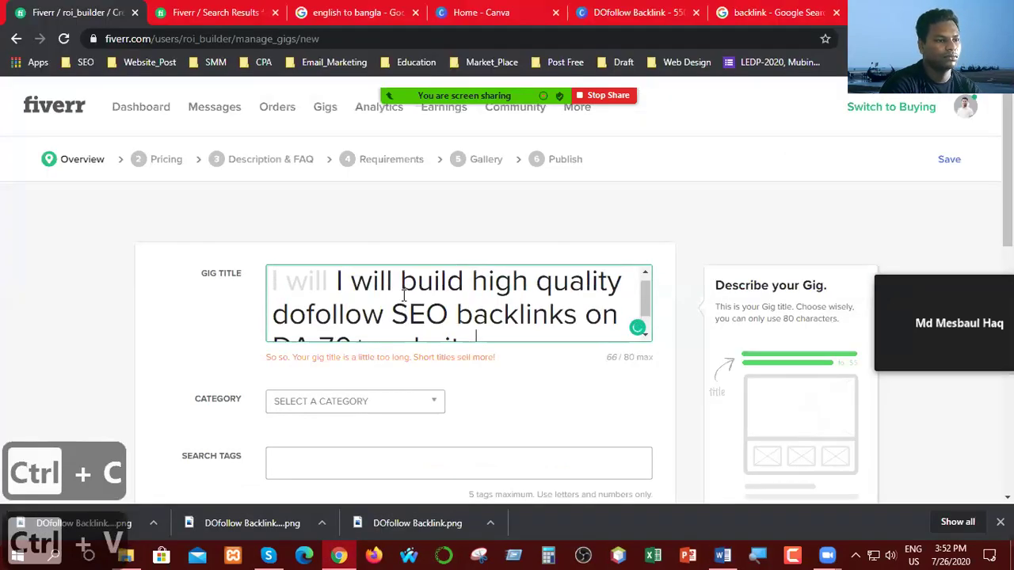
- Delete the duplicated "I will" from the pasted gig title so that the entered text starts with "build"
key(BackSpace)
key(BackSpace)
key(BackSpace)
key(BackSpace)
key(BackSpace)
key(BackSpace)
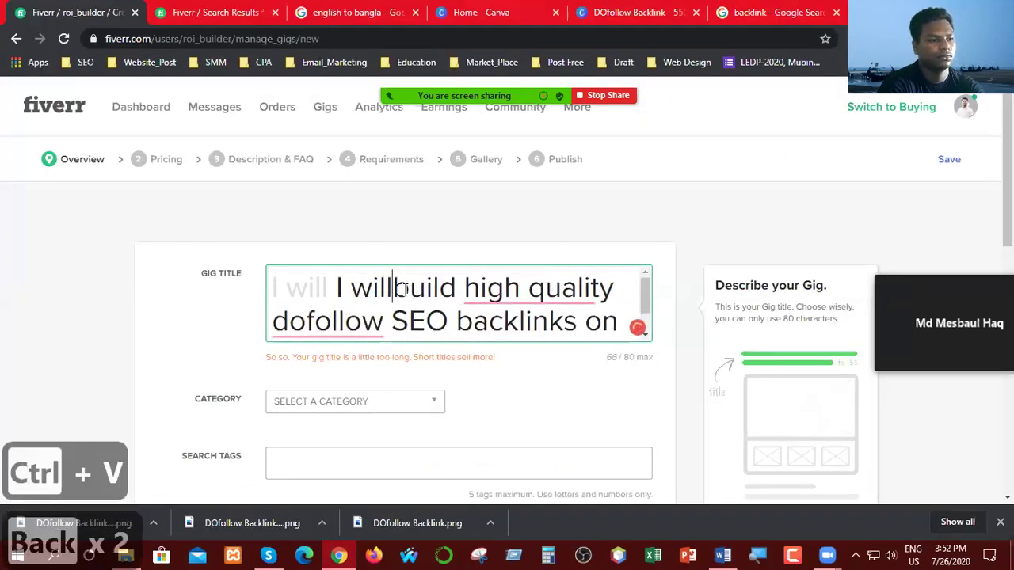
key(BackSpace)
key(BackSpace)
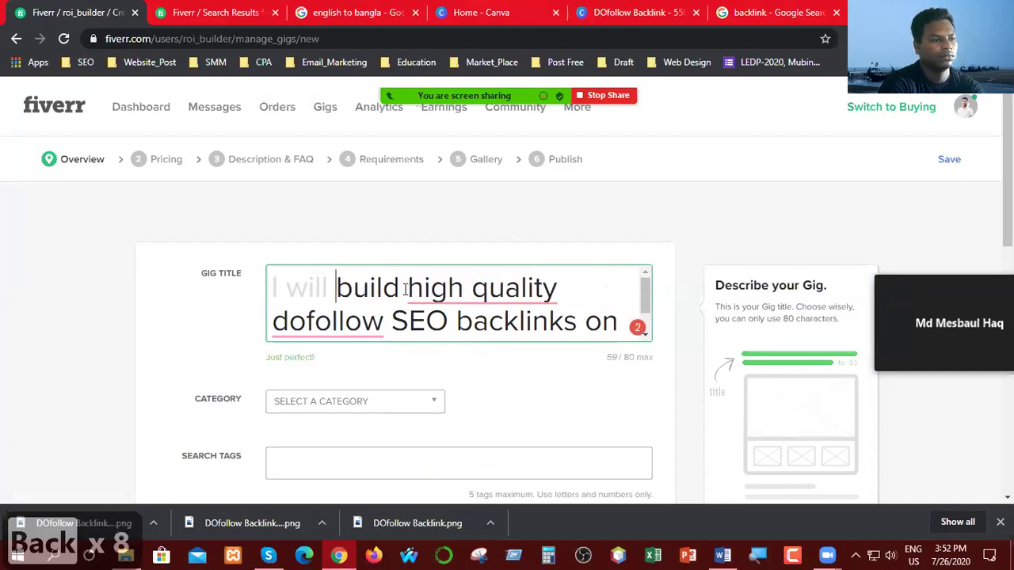
- Accept the Grammarly suggestion "high-quality" in the gig title and review the rest of the title
mouse_move(525, 292)
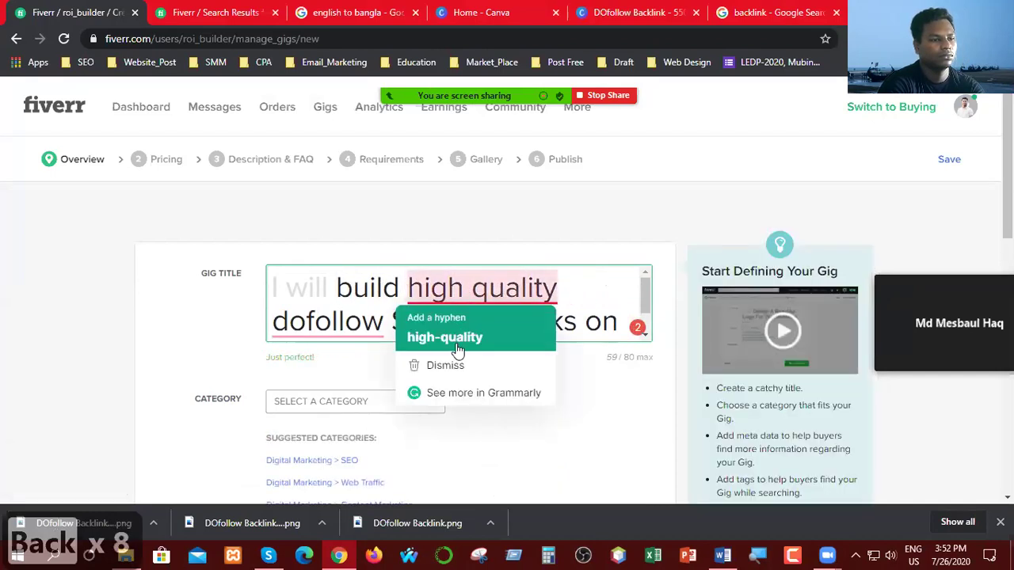
click(457, 345)
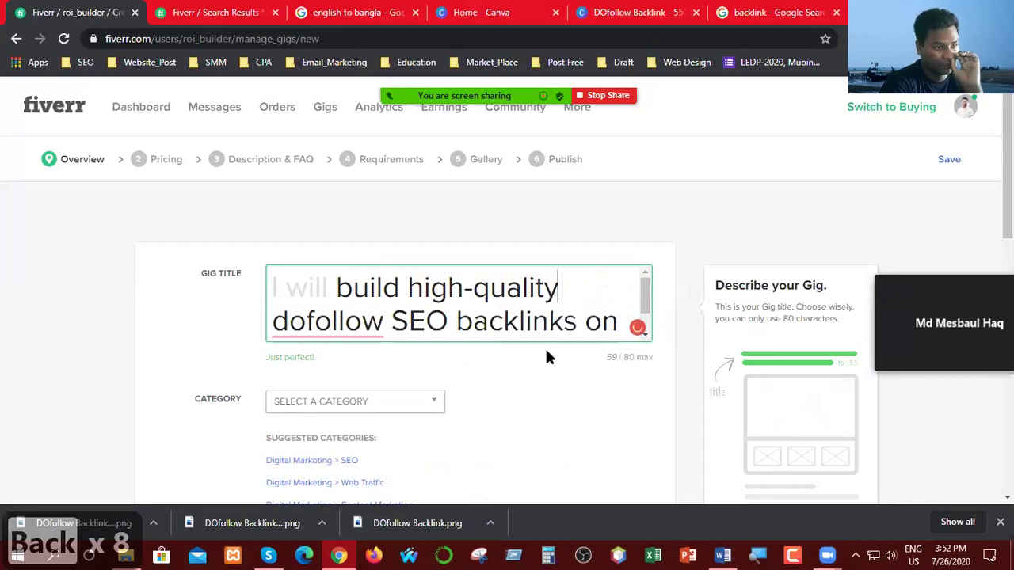
mouse_move(321, 320)
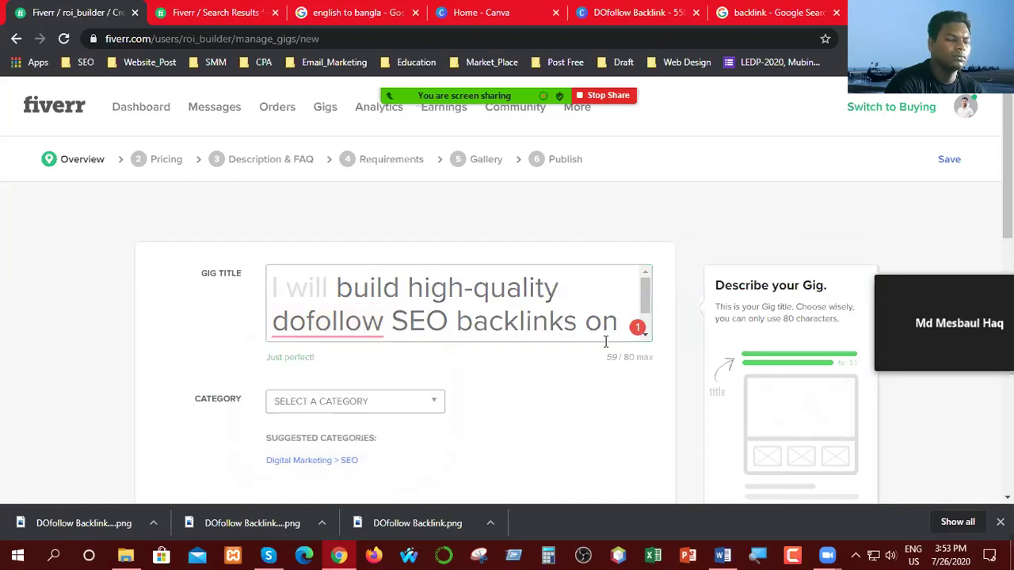
scroll(601, 338, down, 1)
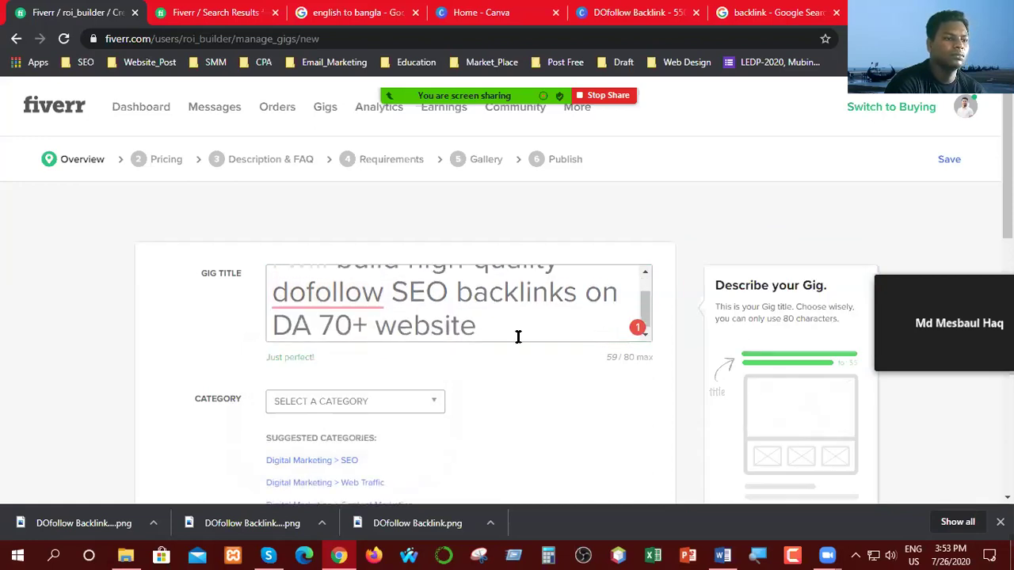
- Review the flagged word "dofollow" and the rest of the gig title, and leave the title field
scroll(518, 337, up, 1)
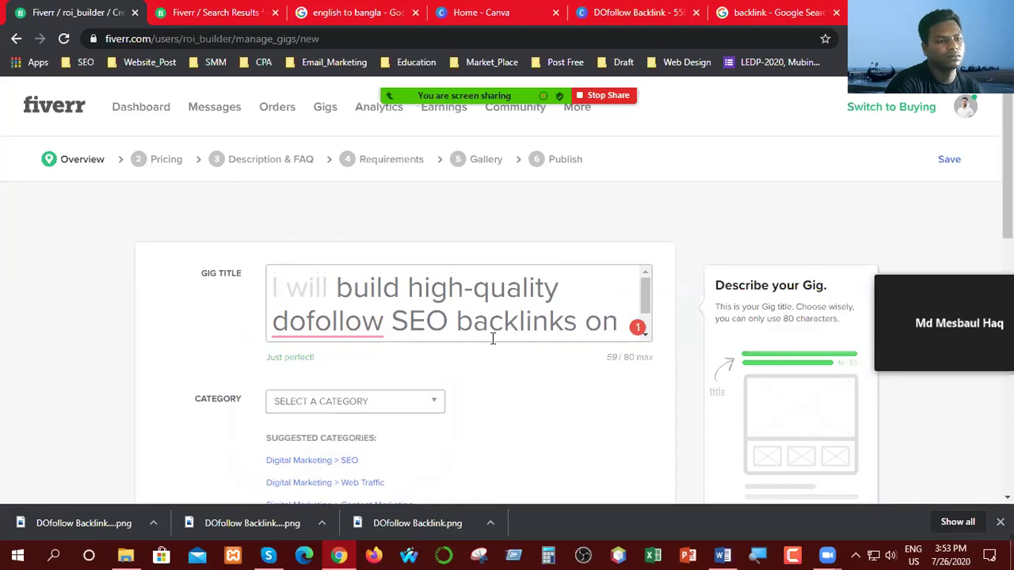
click(275, 323)
double_click(275, 321)
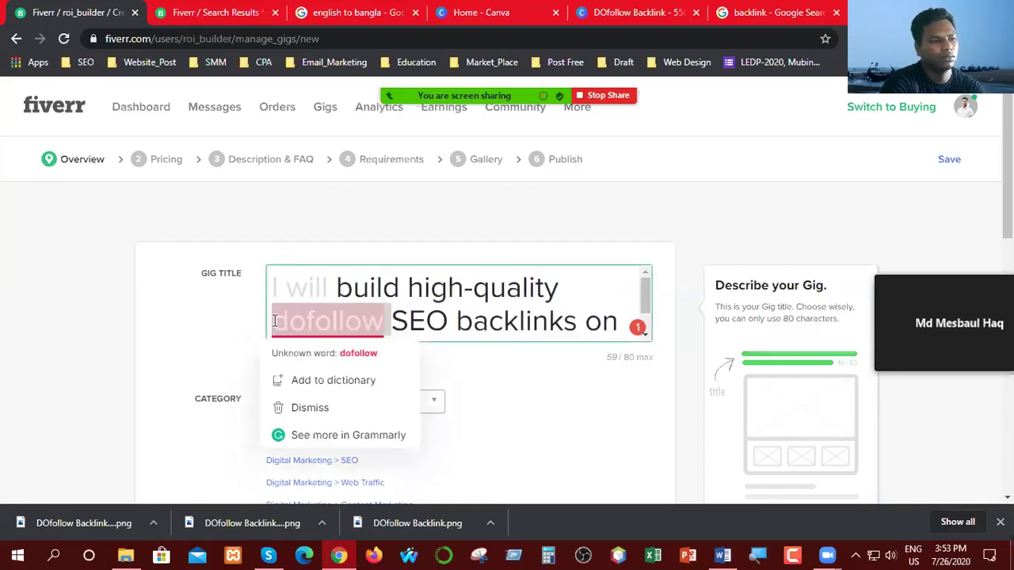
click(275, 321)
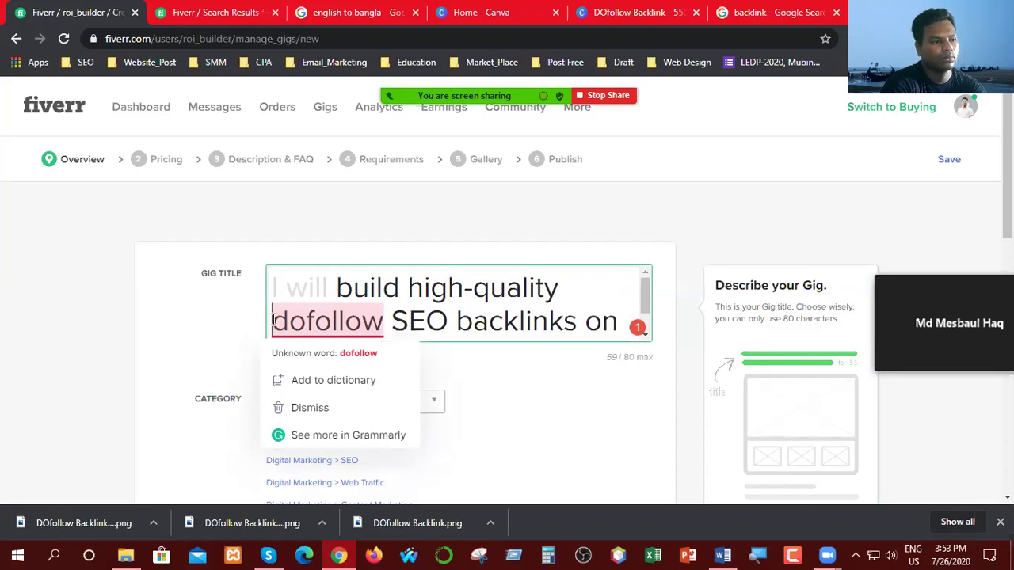
key(BackSpace)
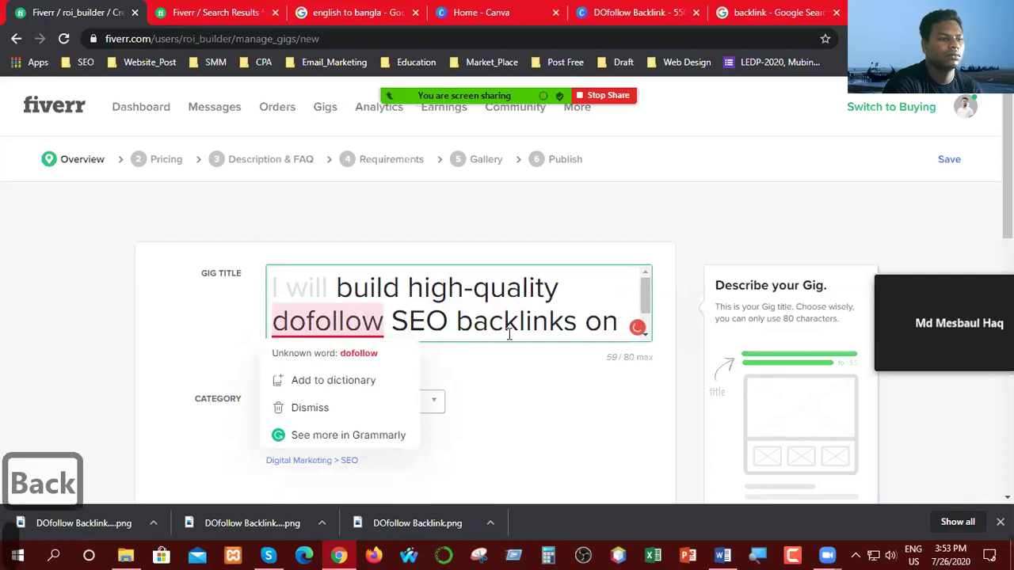
scroll(516, 315, down, 1)
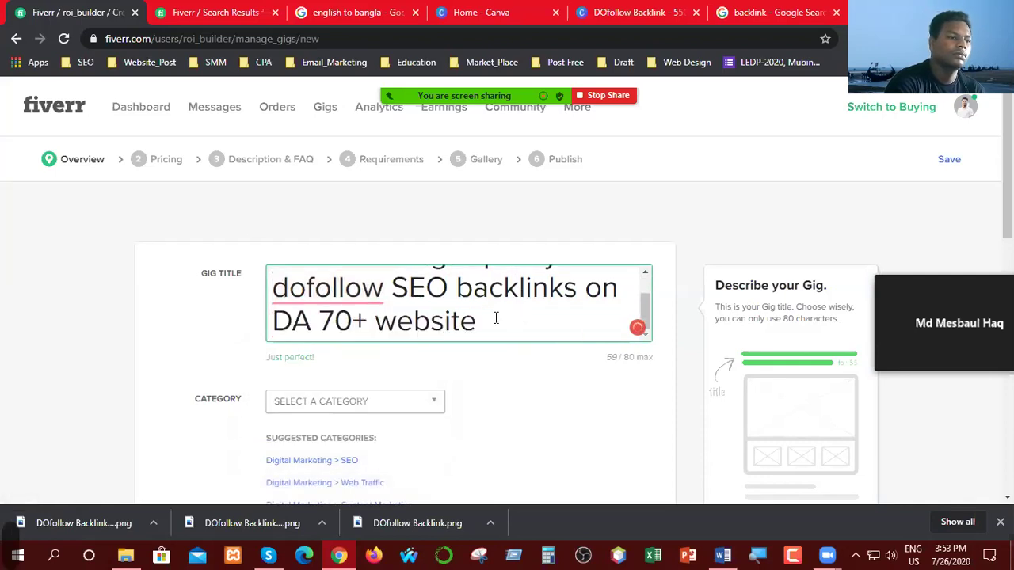
click(523, 378)
- Set the gig category to Digital Marketing with subcategory SEO and the service type to Off-Page SEO
scroll(514, 372, down, 2)
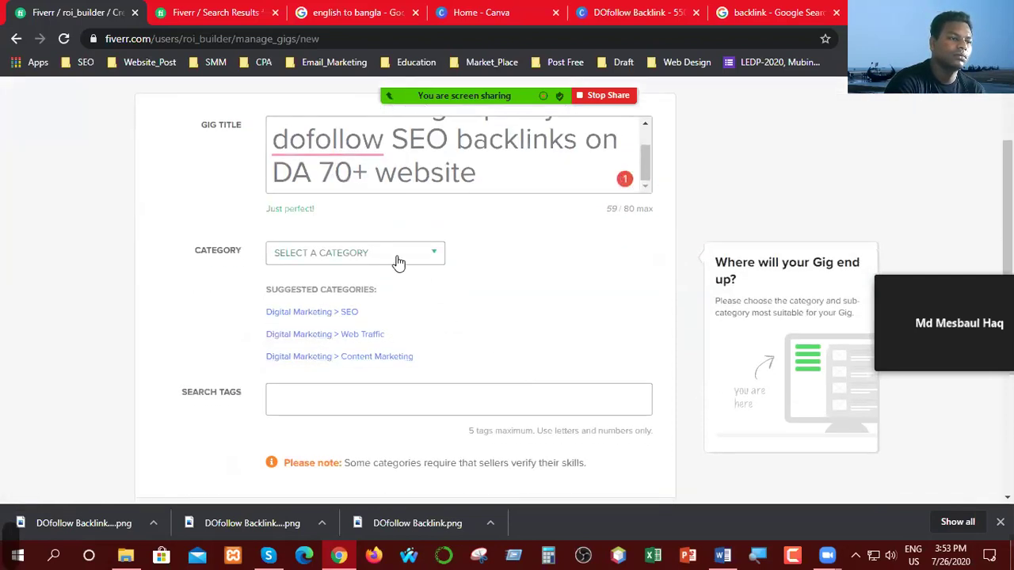
click(396, 253)
click(353, 293)
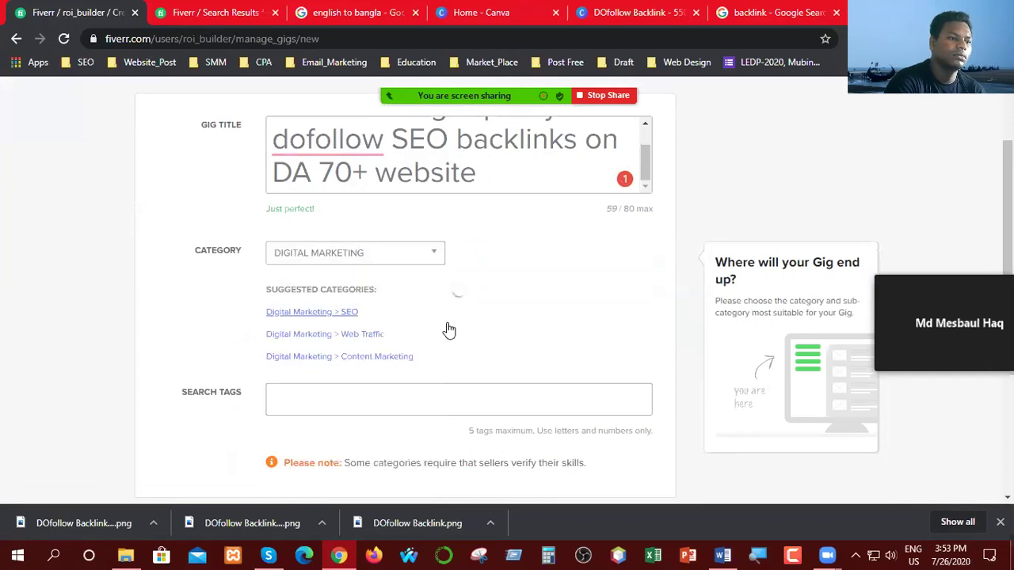
click(350, 311)
scroll(546, 345, down, 2)
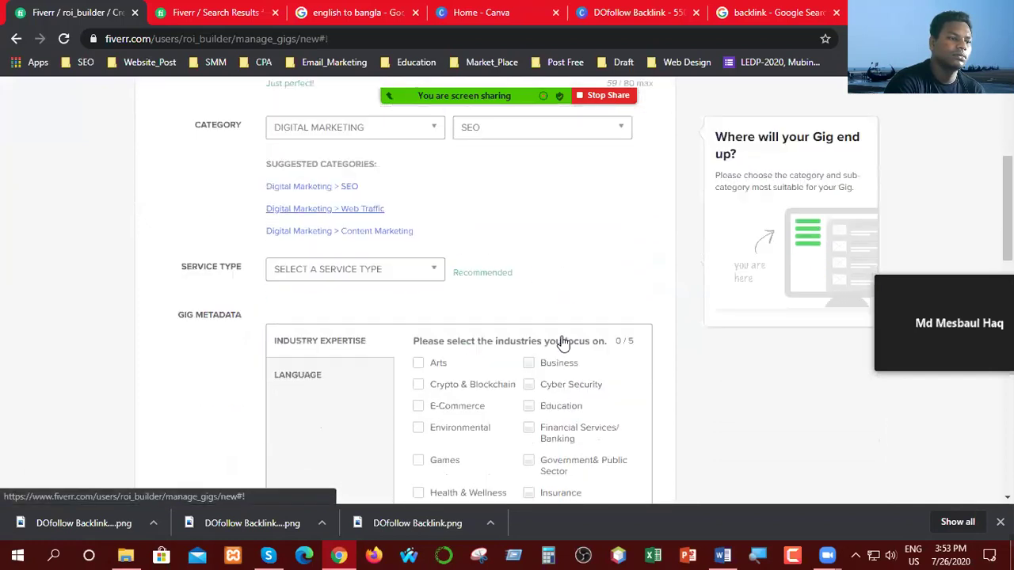
click(364, 254)
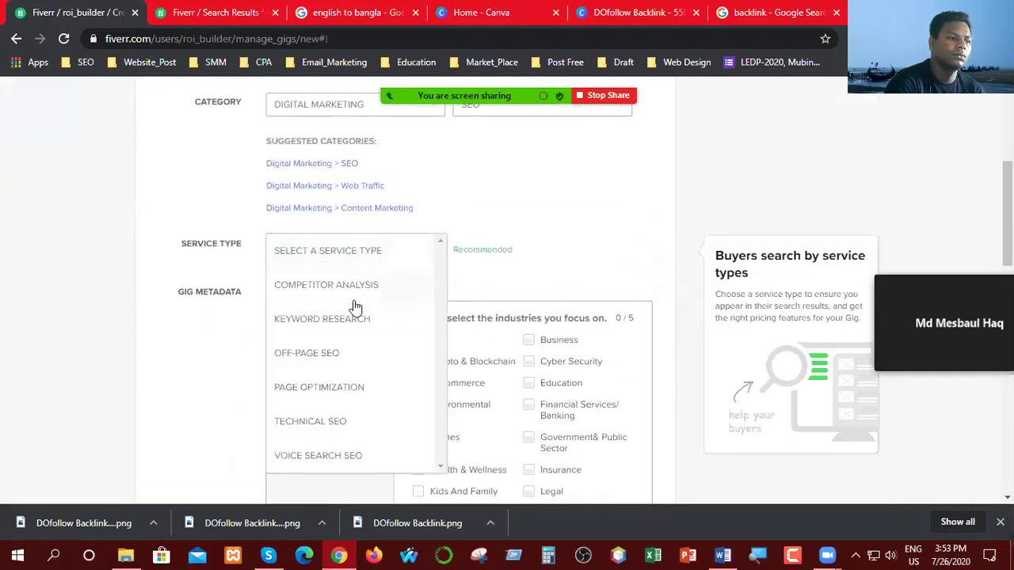
click(327, 354)
- Select Business, E-Commerce, Health & Wellness, Real Estate, and Society And Culture as the gig's industry expertise
scroll(601, 240, down, 2)
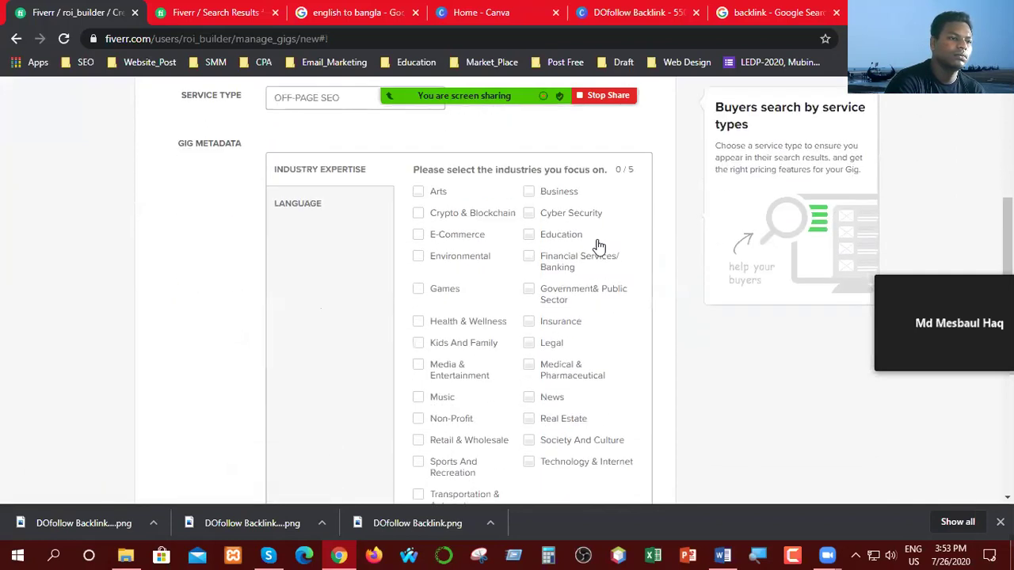
click(529, 193)
click(418, 237)
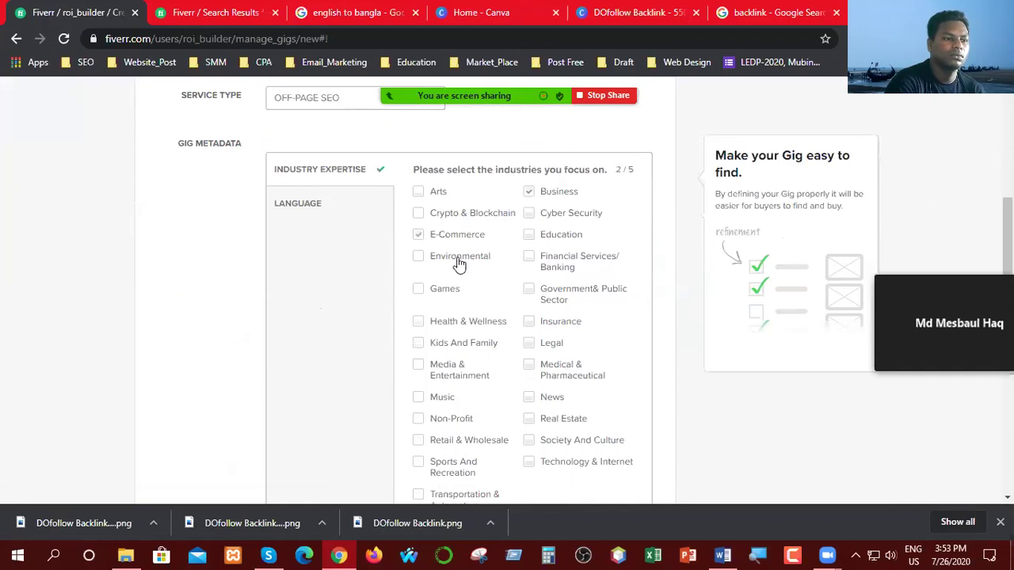
scroll(475, 299, down, 1)
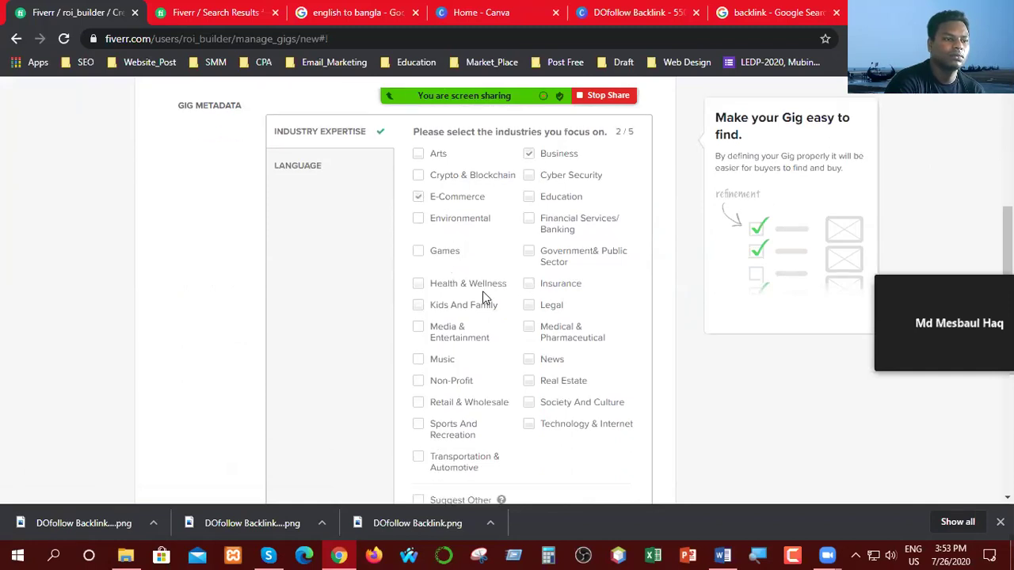
click(420, 248)
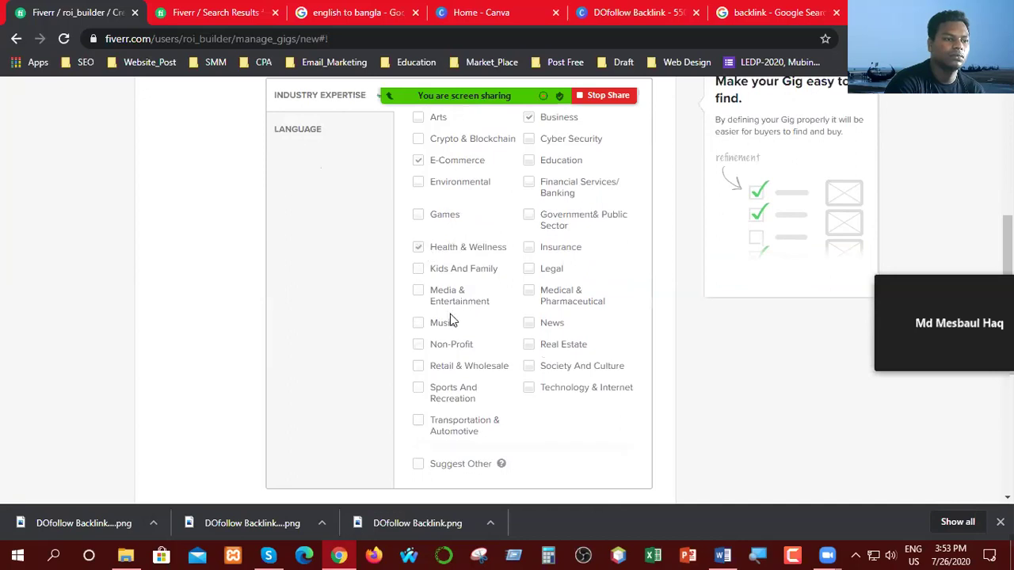
scroll(448, 321, down, 1)
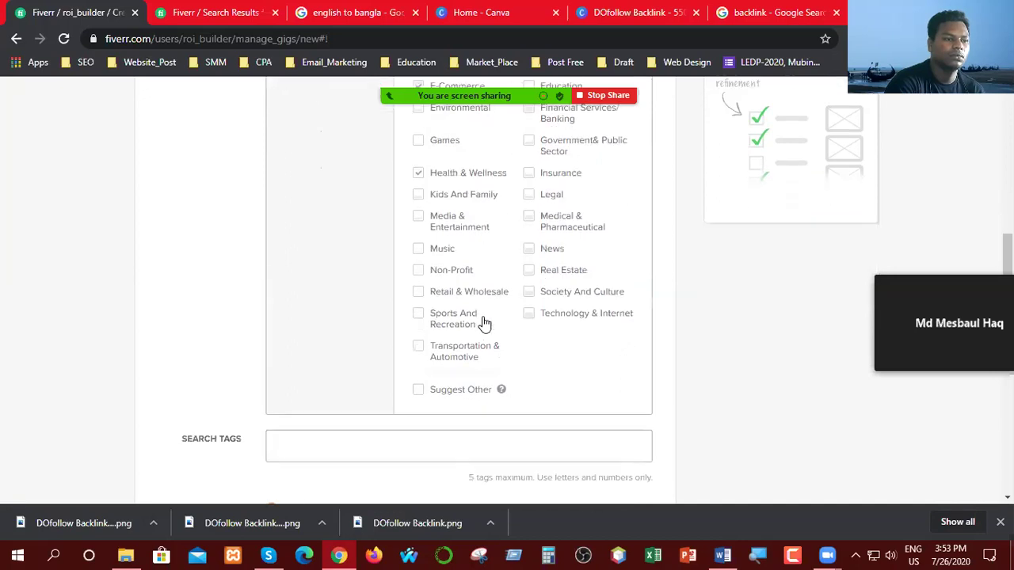
click(529, 272)
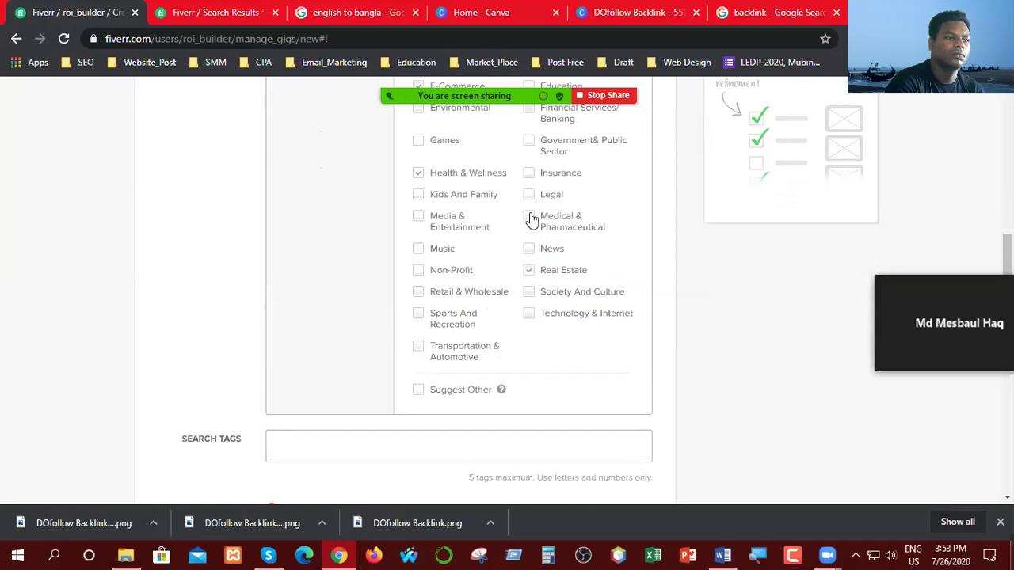
click(528, 292)
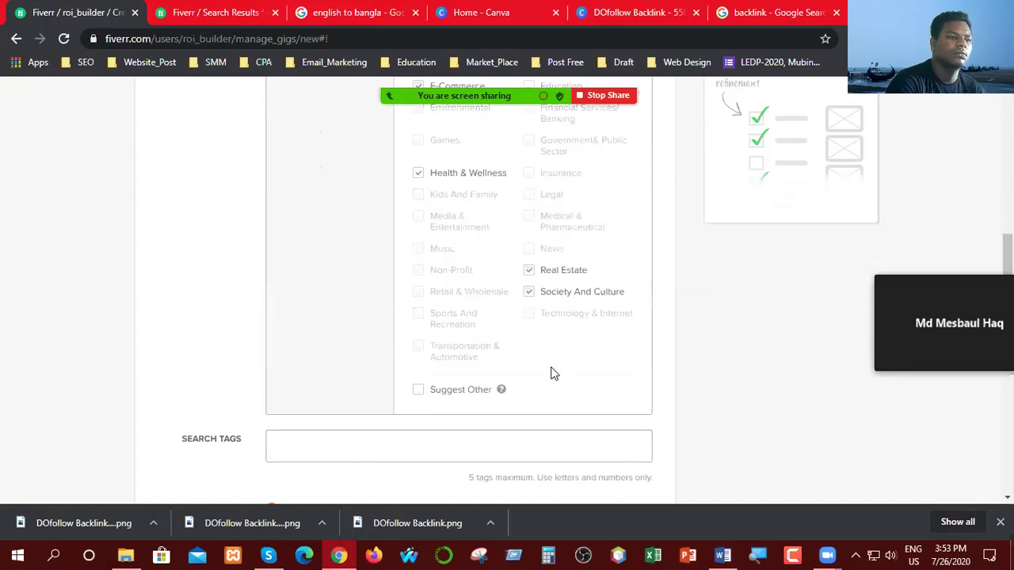
- Set the gig's service language to English in the metadata and return to the industry expertise list
scroll(550, 373, up, 3)
scroll(549, 373, down, 5)
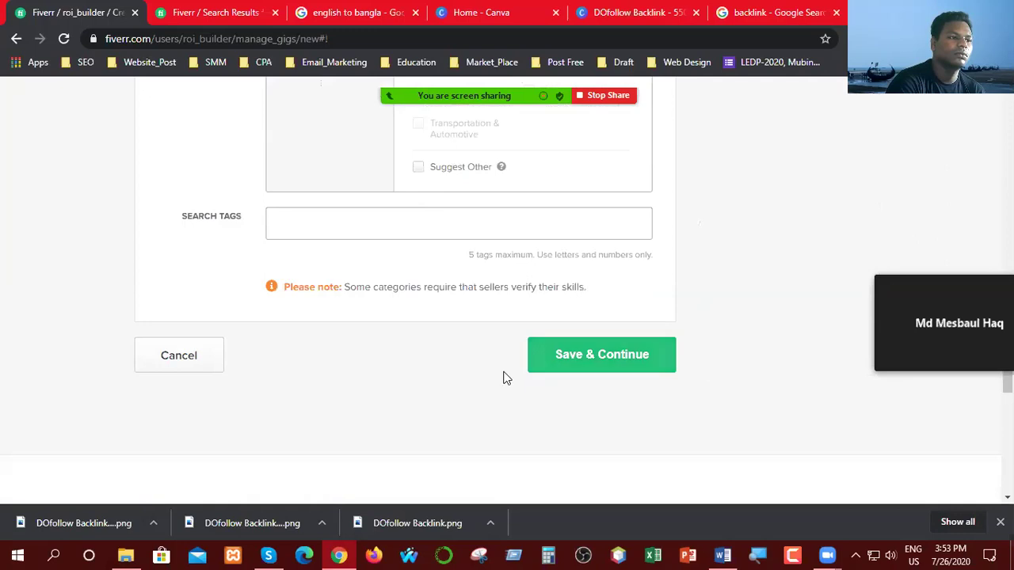
scroll(507, 377, up, 5)
click(300, 204)
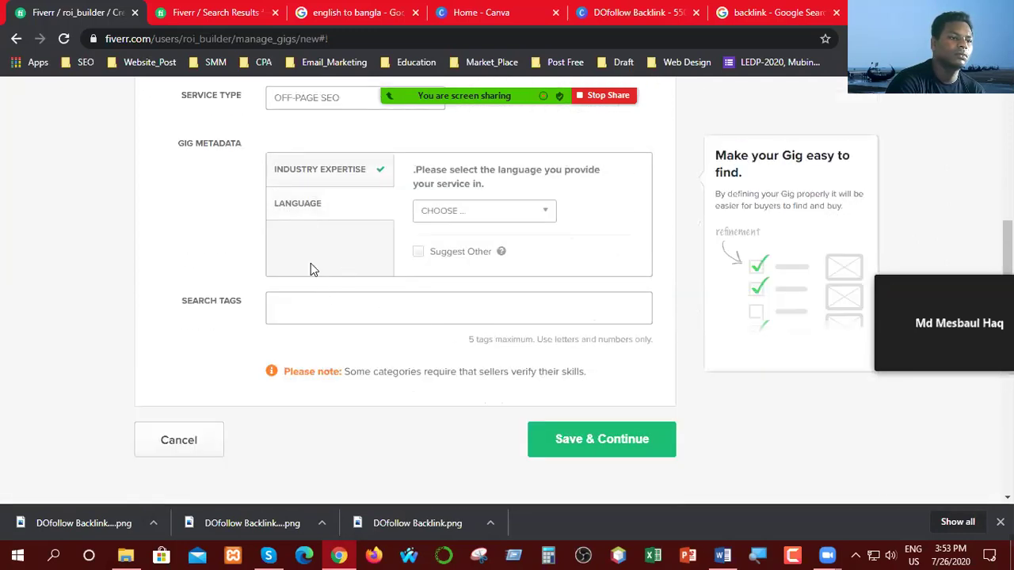
click(476, 226)
scroll(463, 362, down, 3)
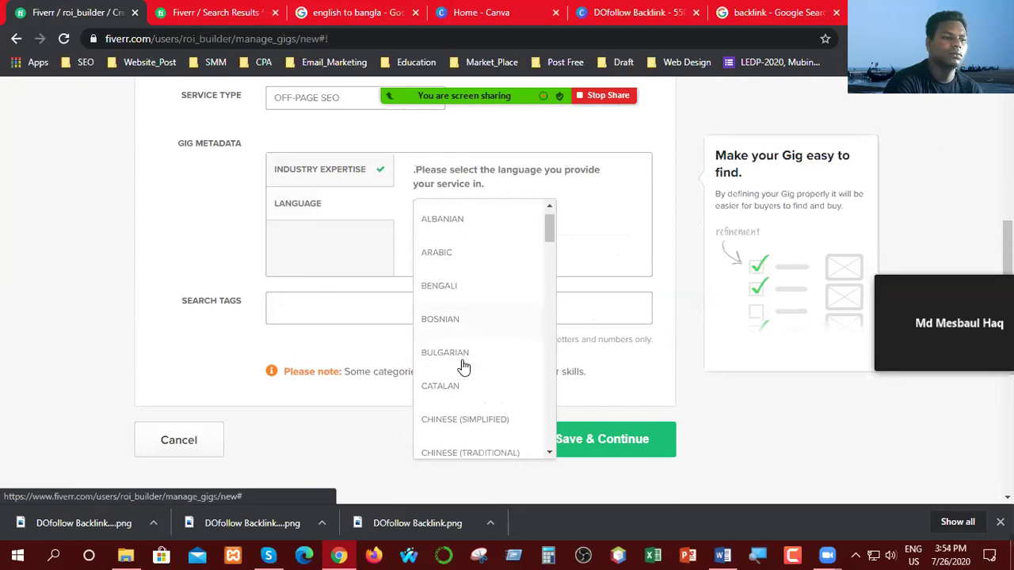
scroll(465, 364, down, 4)
scroll(467, 367, up, 6)
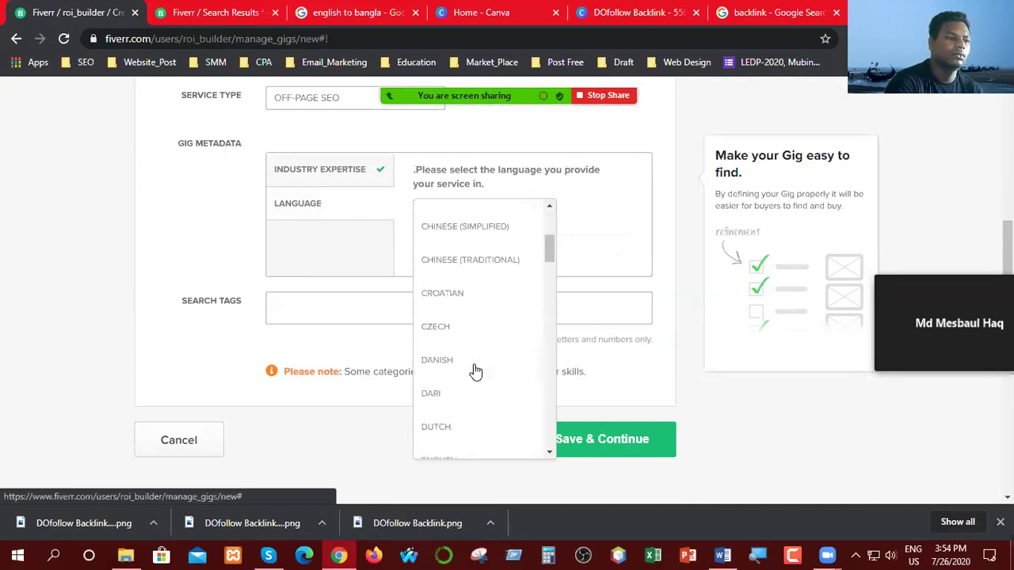
scroll(473, 369, down, 9)
scroll(475, 369, up, 3)
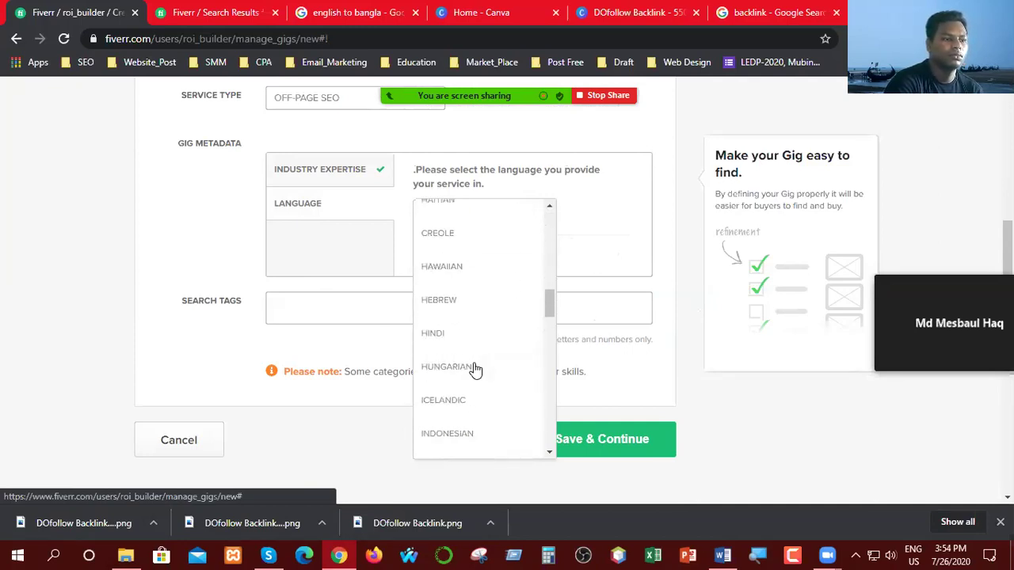
scroll(475, 369, down, 2)
scroll(475, 369, up, 3)
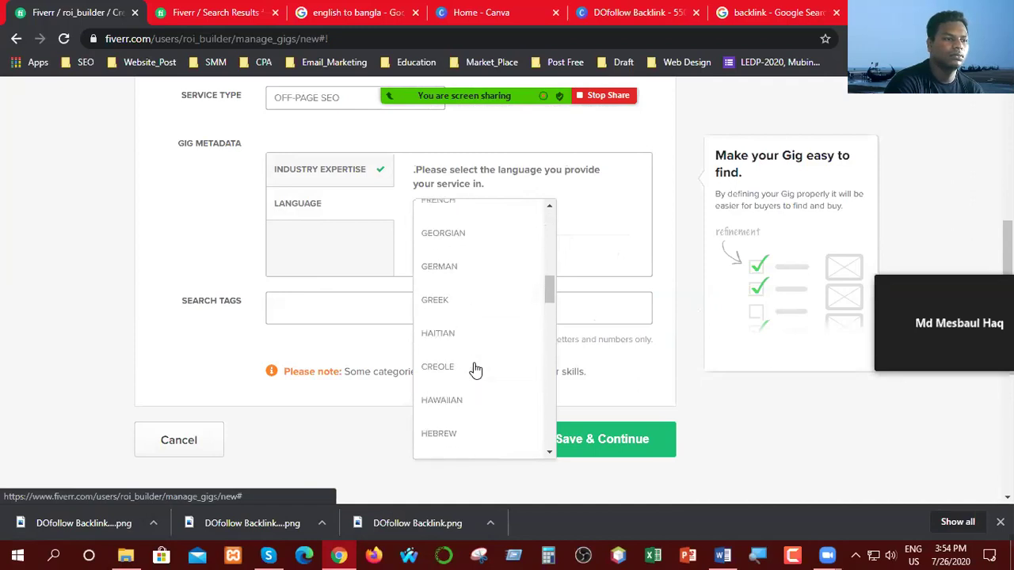
scroll(473, 368, up, 2)
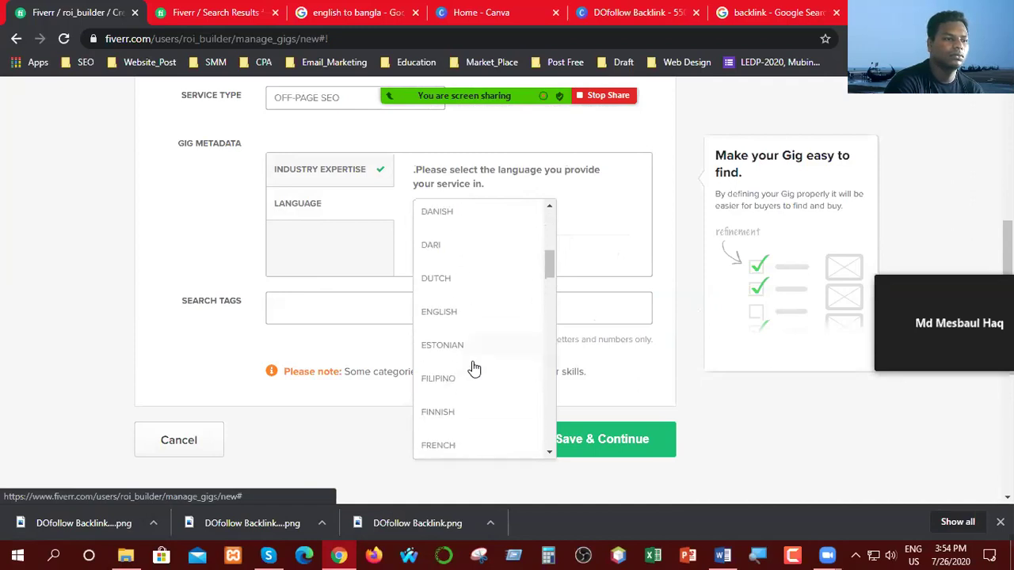
click(444, 313)
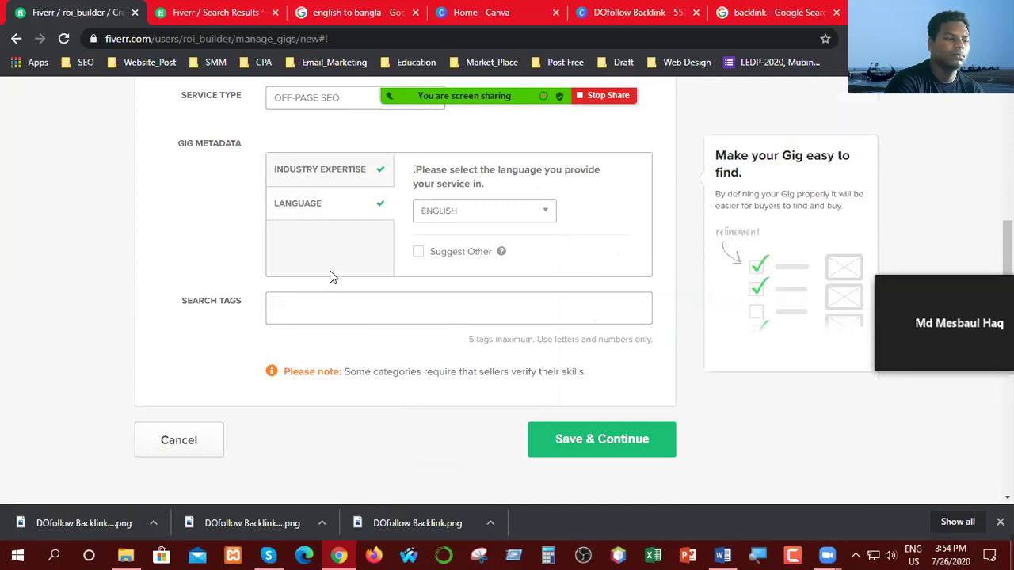
click(321, 175)
- Add the suggested search tags "SEO service" and "Backlink" to the gig
scroll(401, 330, down, 3)
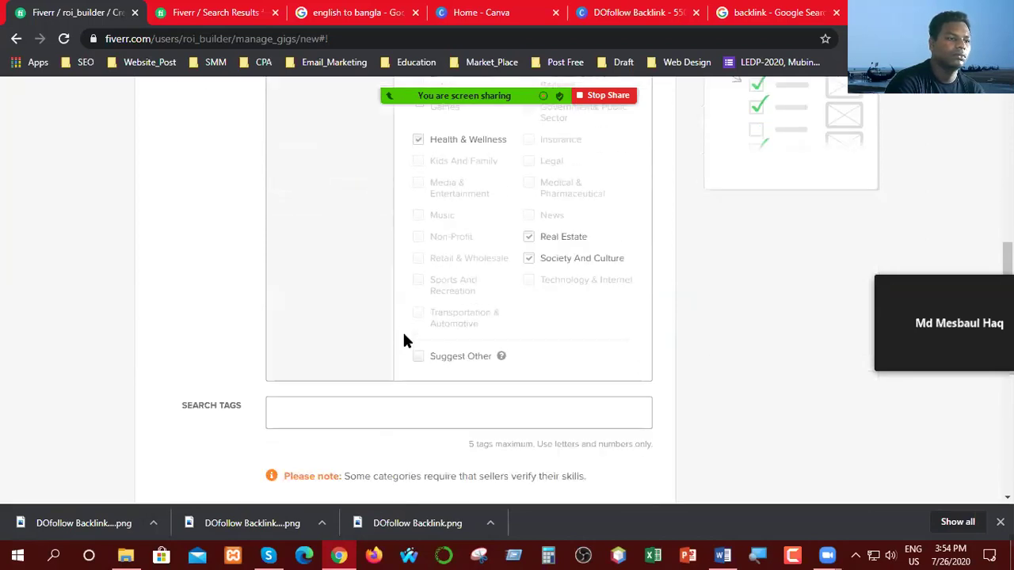
click(295, 365)
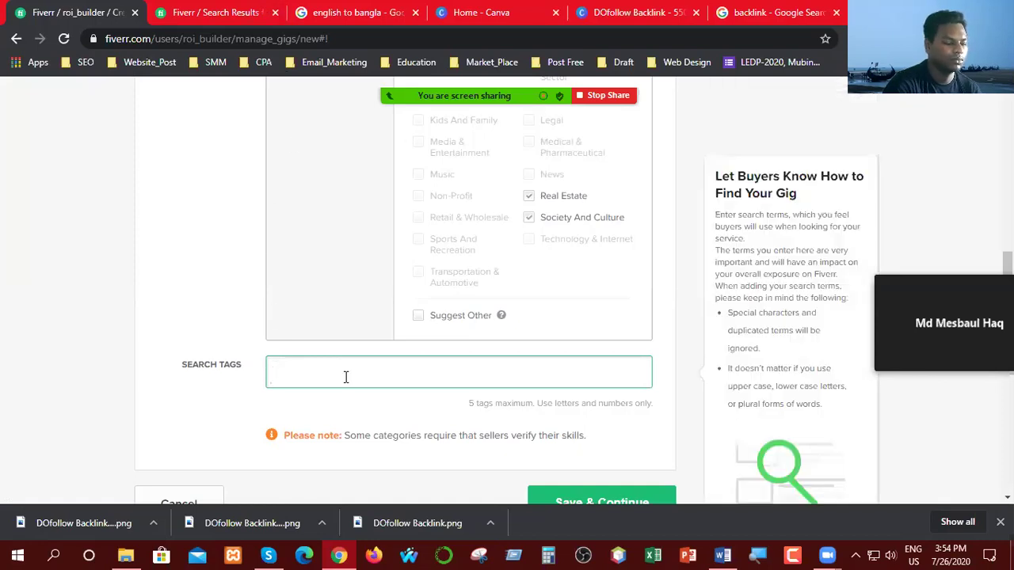
text(SEO)
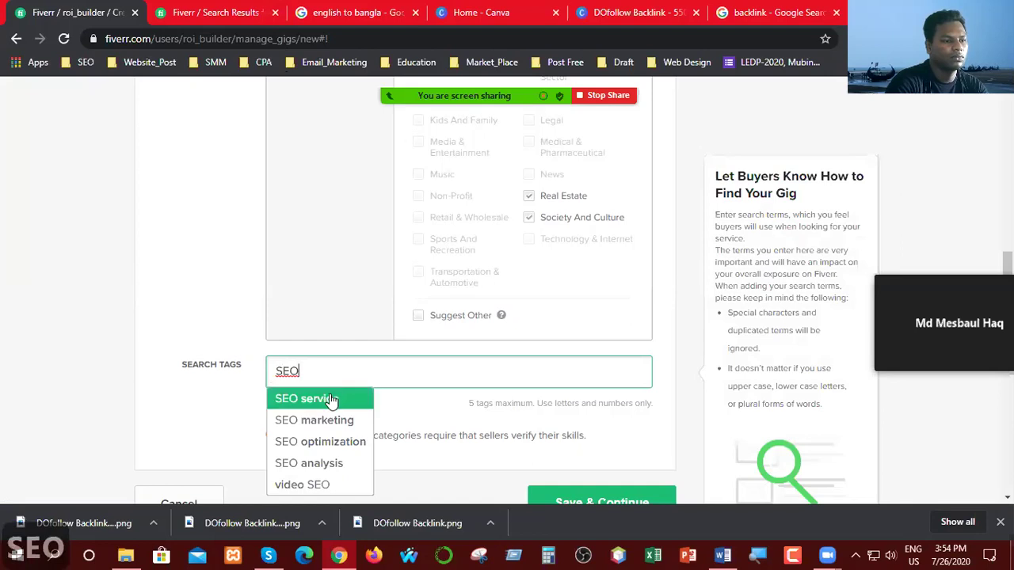
click(330, 400)
text(Backl)
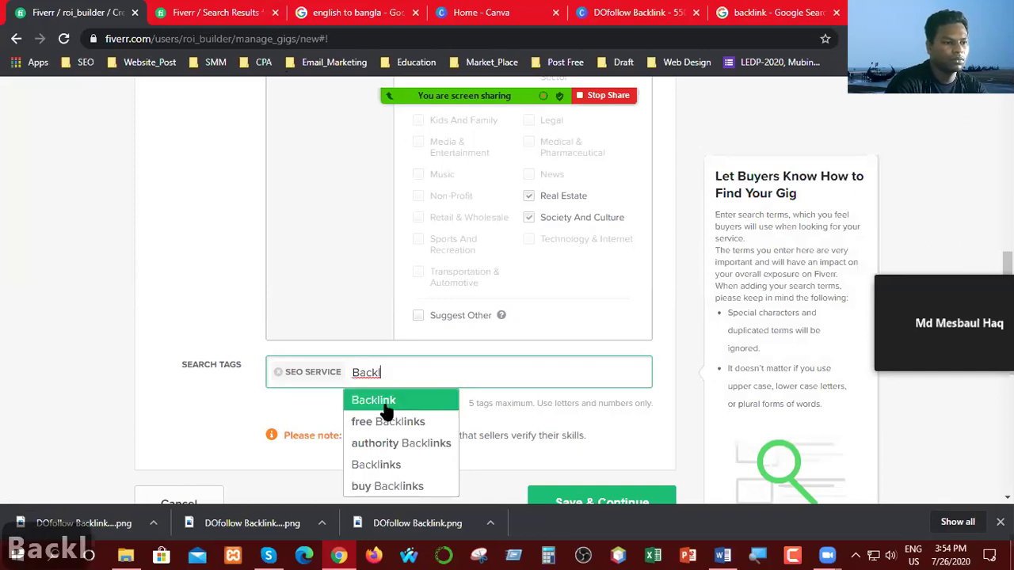
click(387, 409)
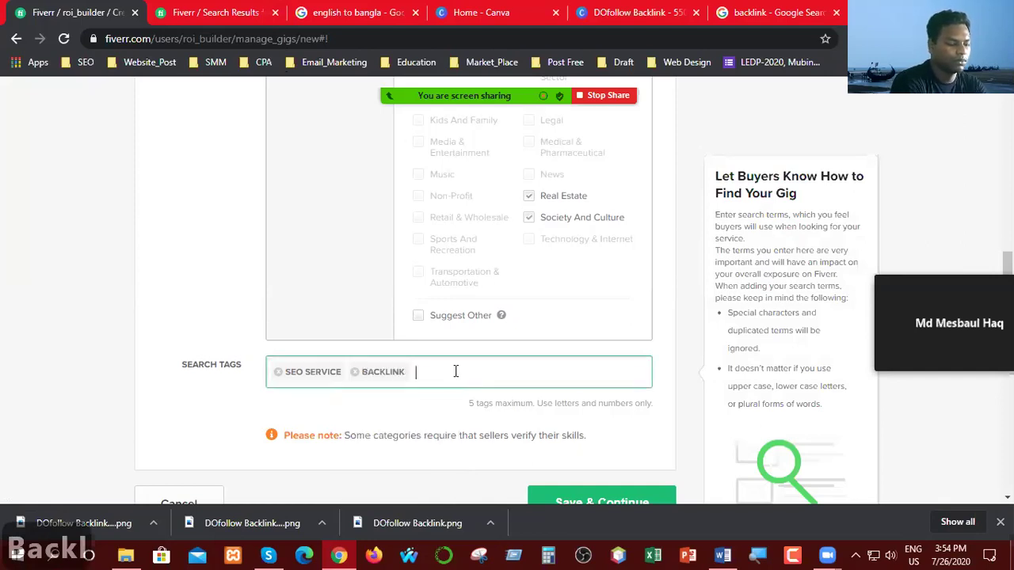
- Replace the "Backlink" search tag with "authority Backlinks" and add the tag "Backlinks"
text(Back)
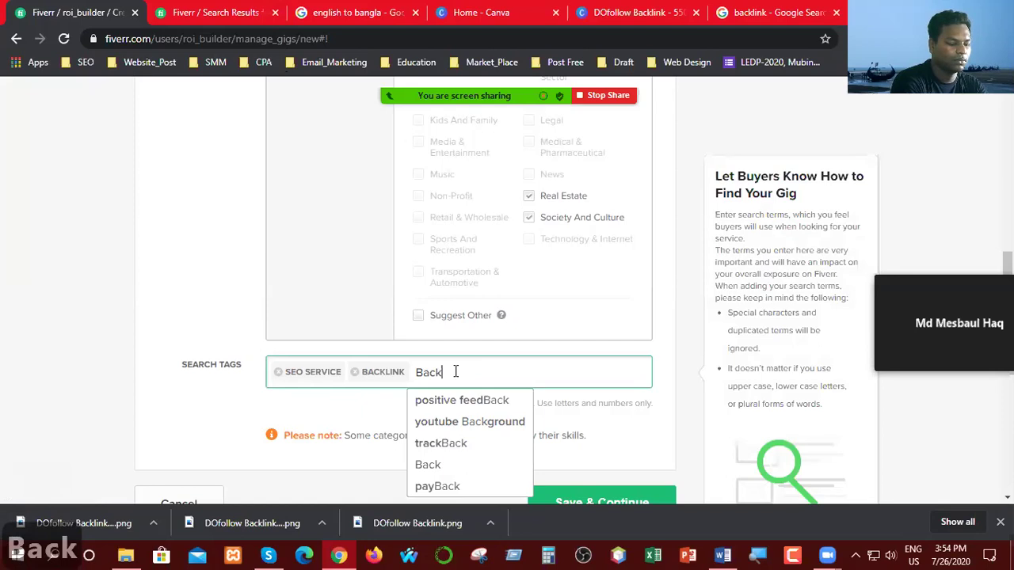
text(link)
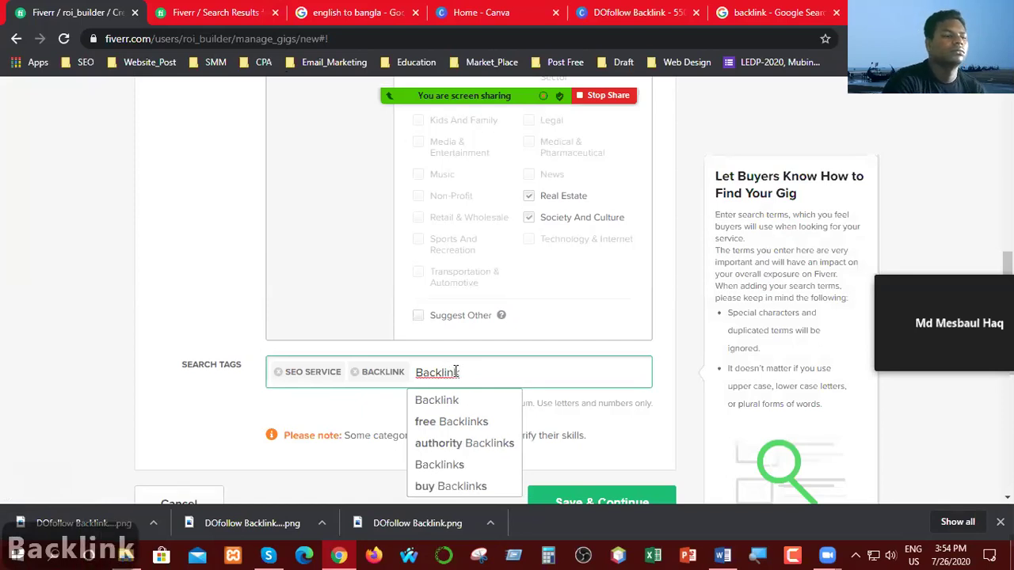
click(464, 443)
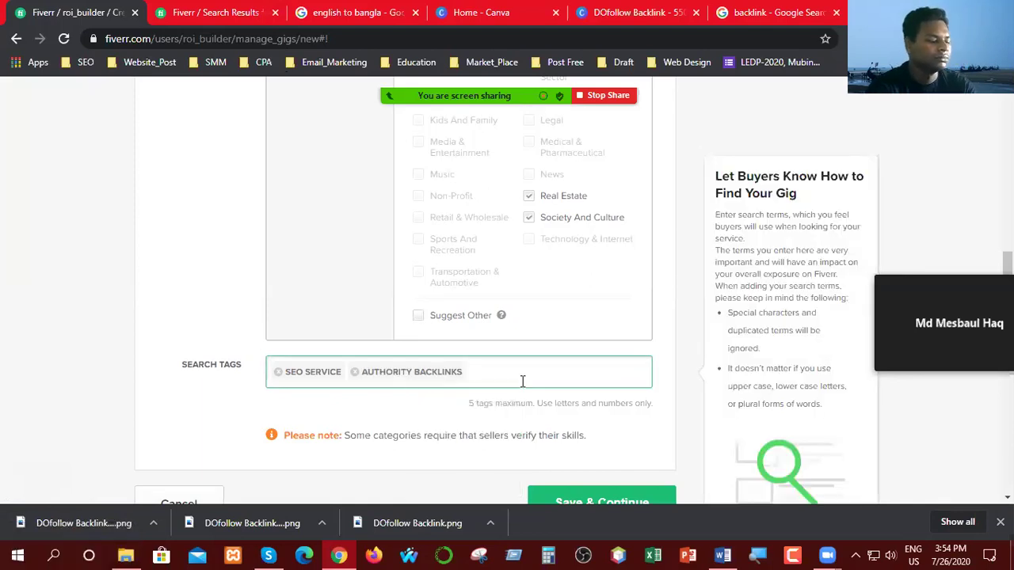
text(Ba)
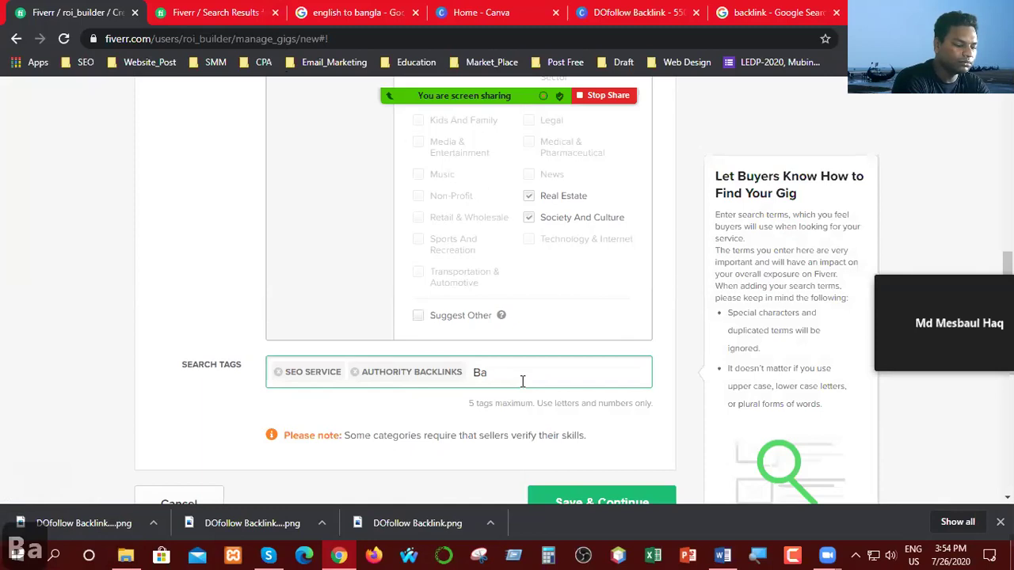
text(cklinks)
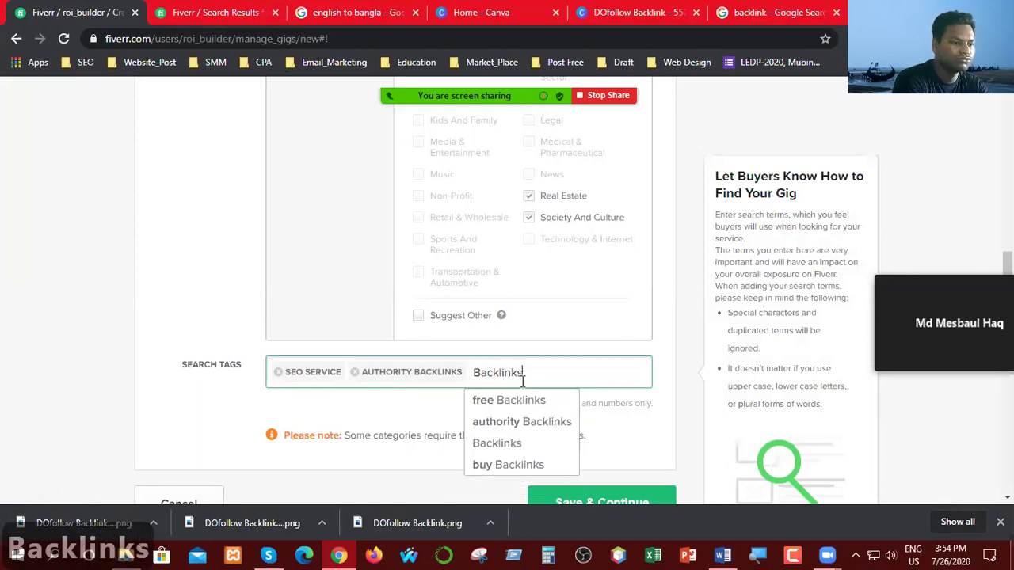
key(Return)
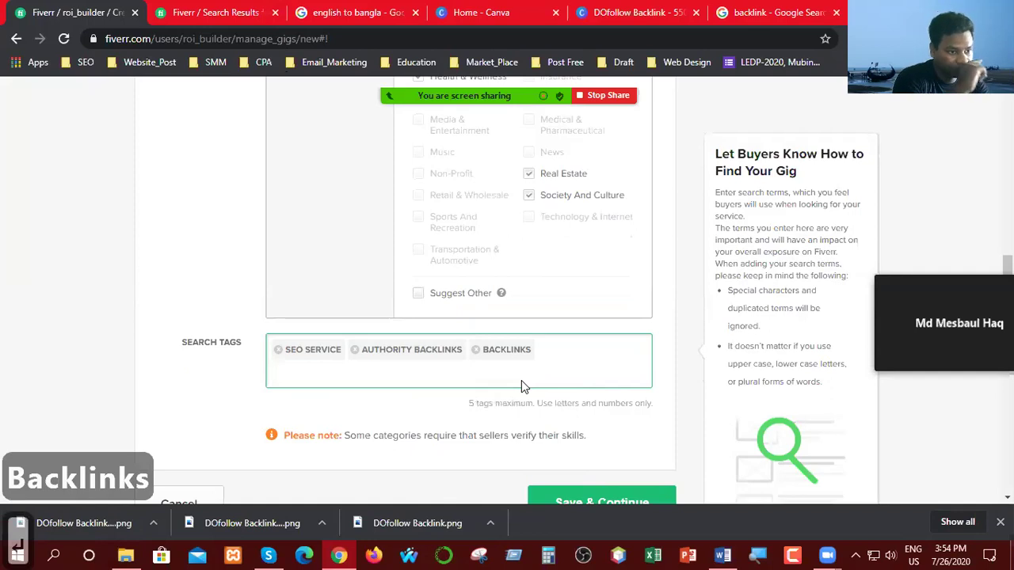
- Add the search tags "SEO Backlink" and "Guest Posting" to the gig
text(SEO)
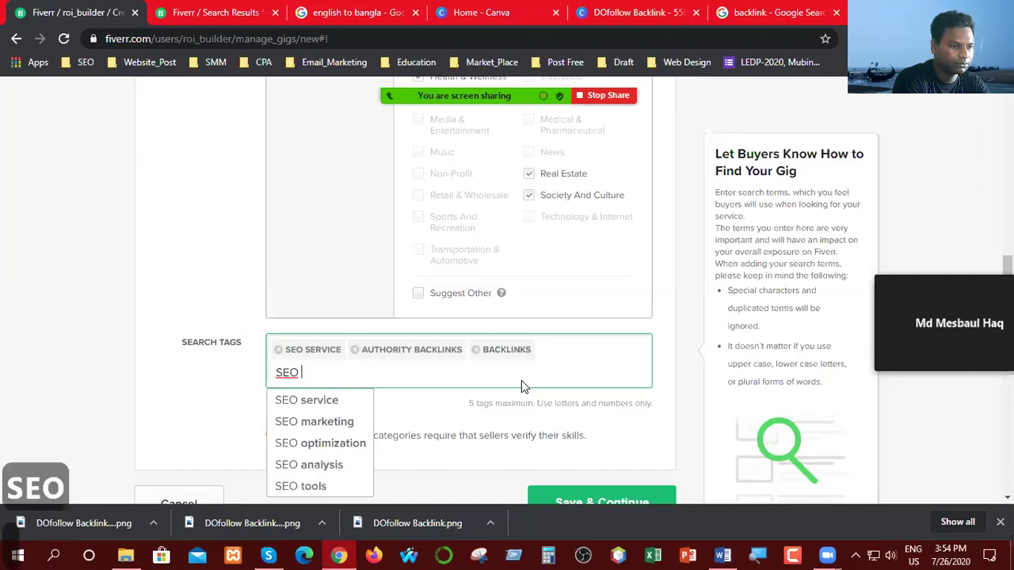
text( Ba)
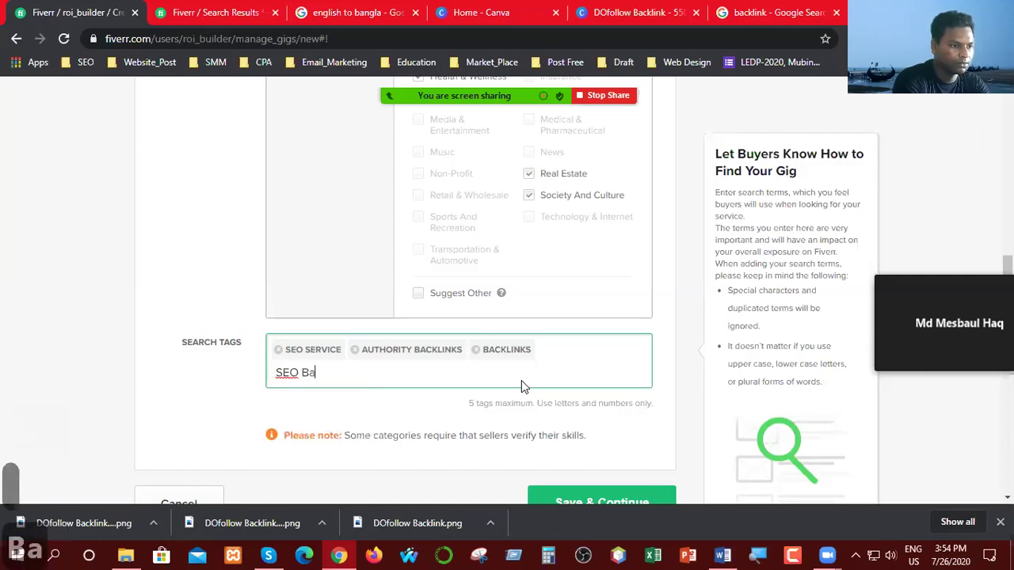
text(cklink)
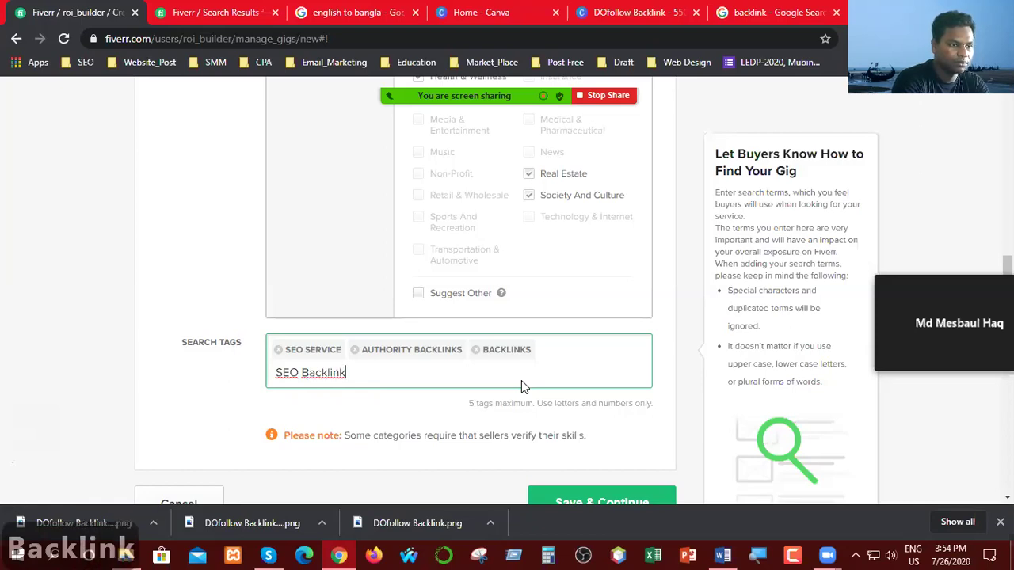
key(Return)
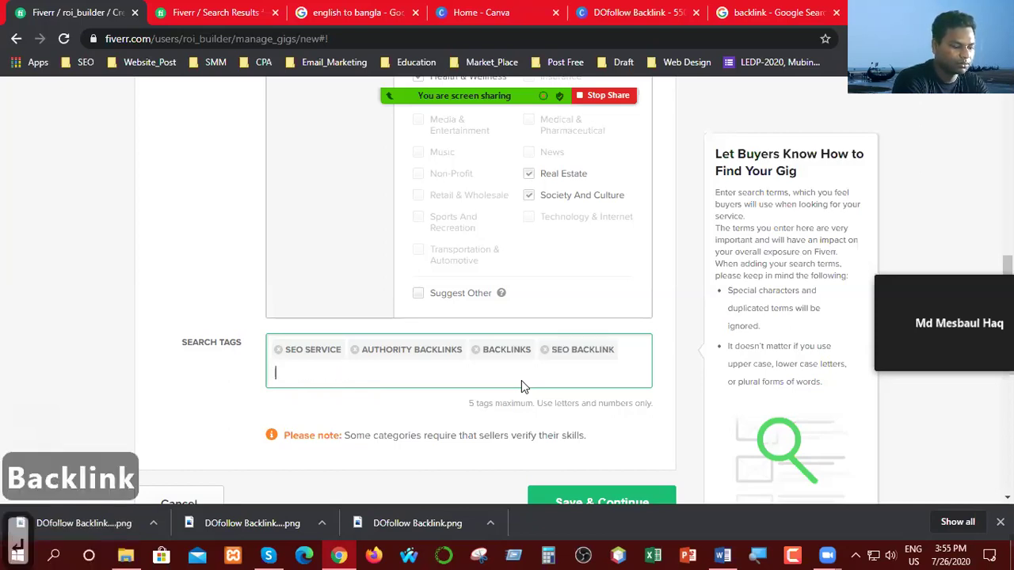
text(Guest)
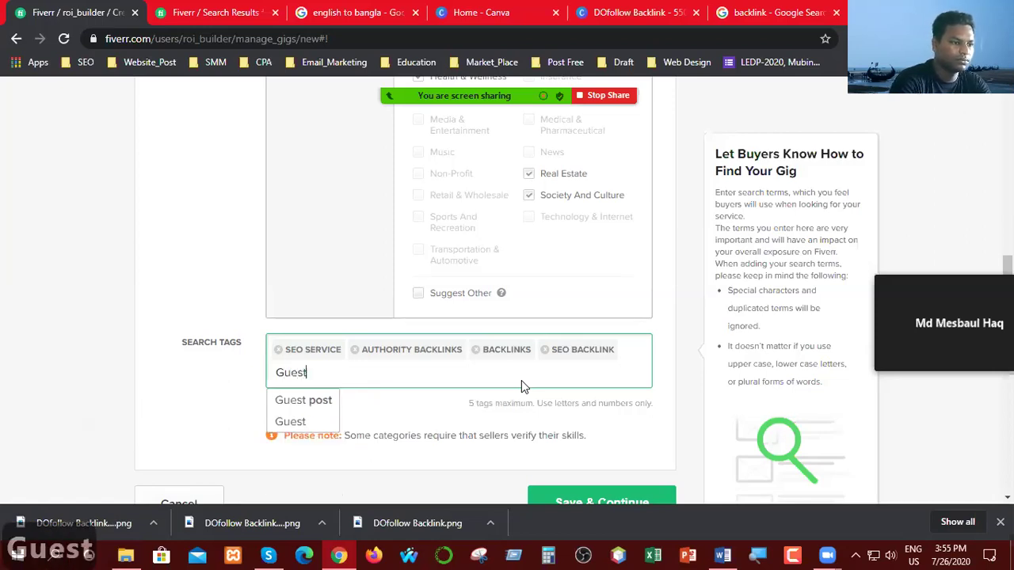
text( P)
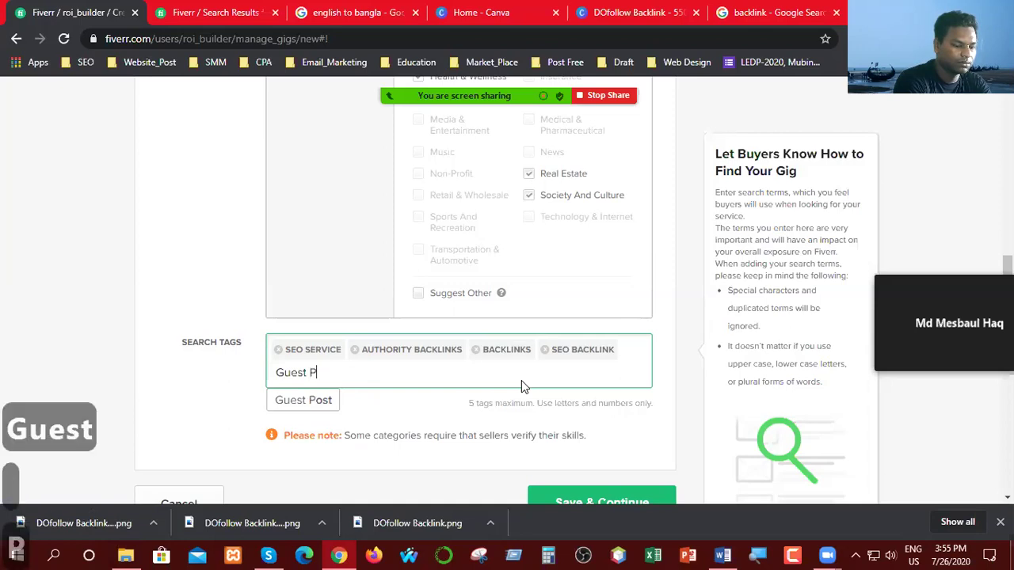
text(osting)
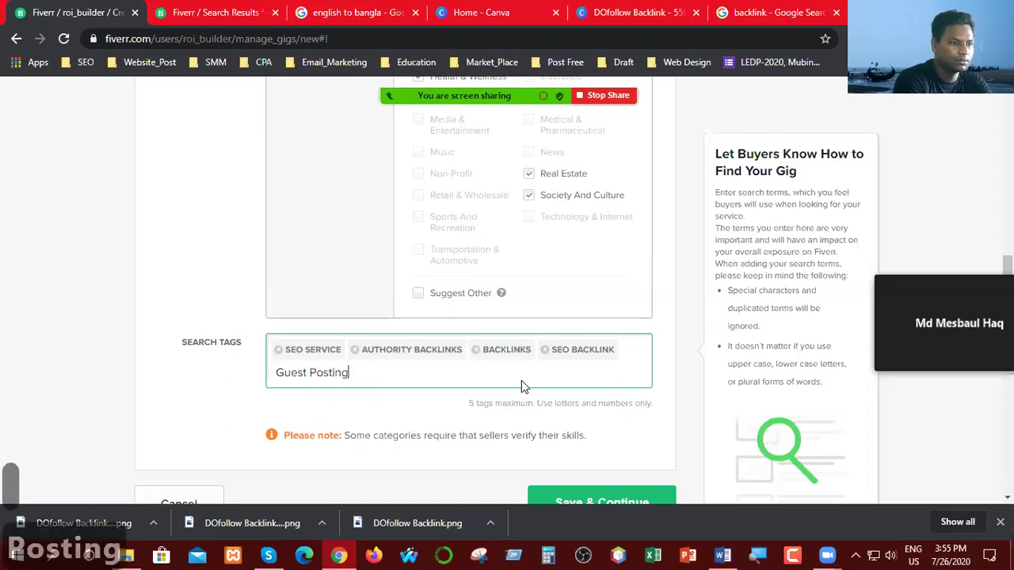
key(Return)
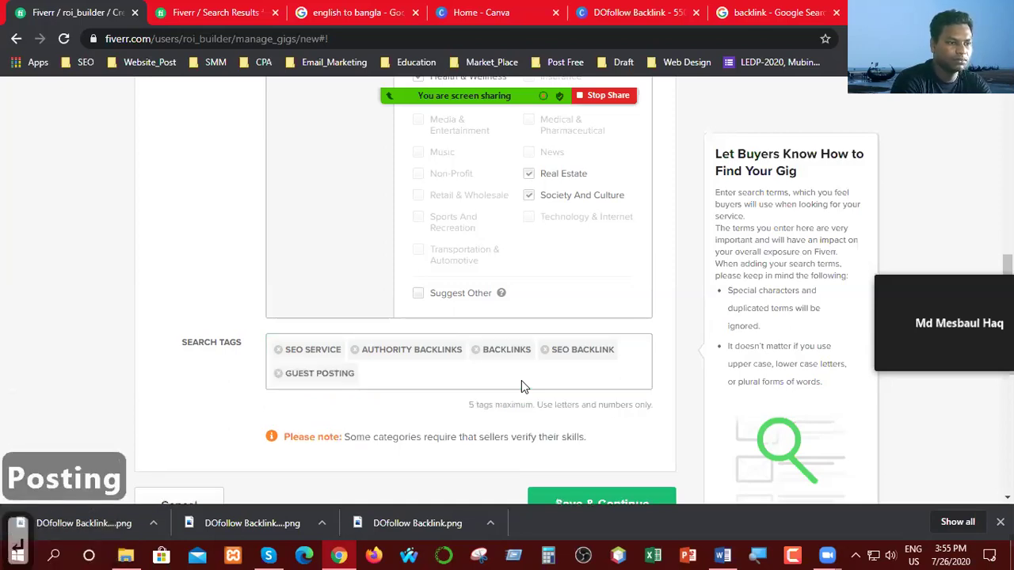
- Replace the "authority Backlinks" search tag with "Linkbuilding"
click(355, 350)
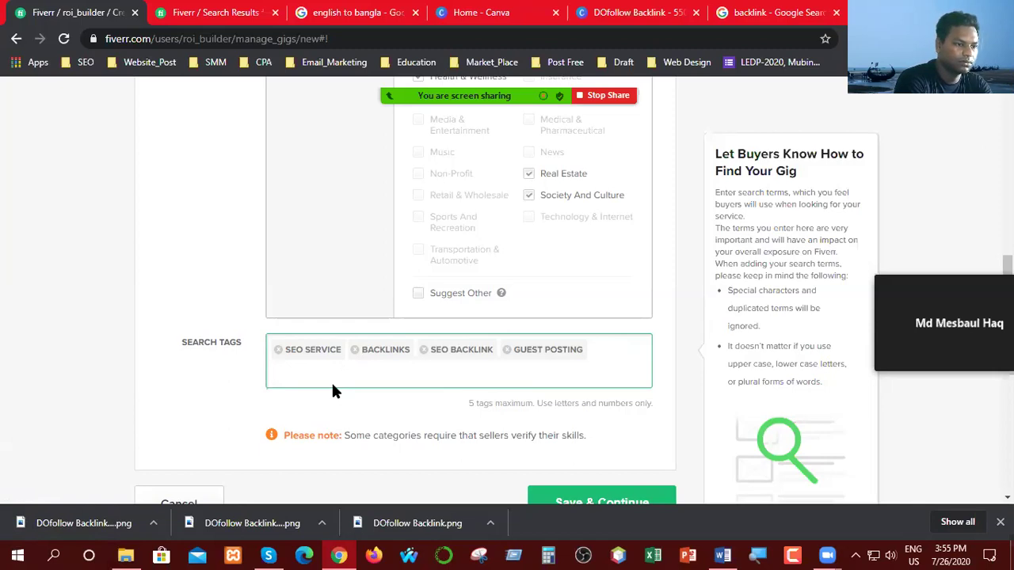
text(L)
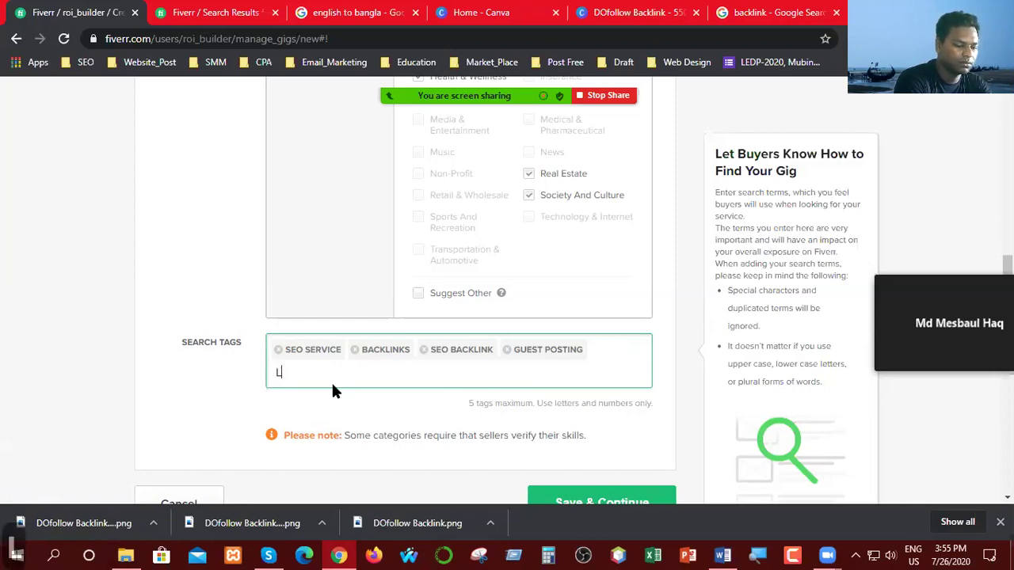
text(ink)
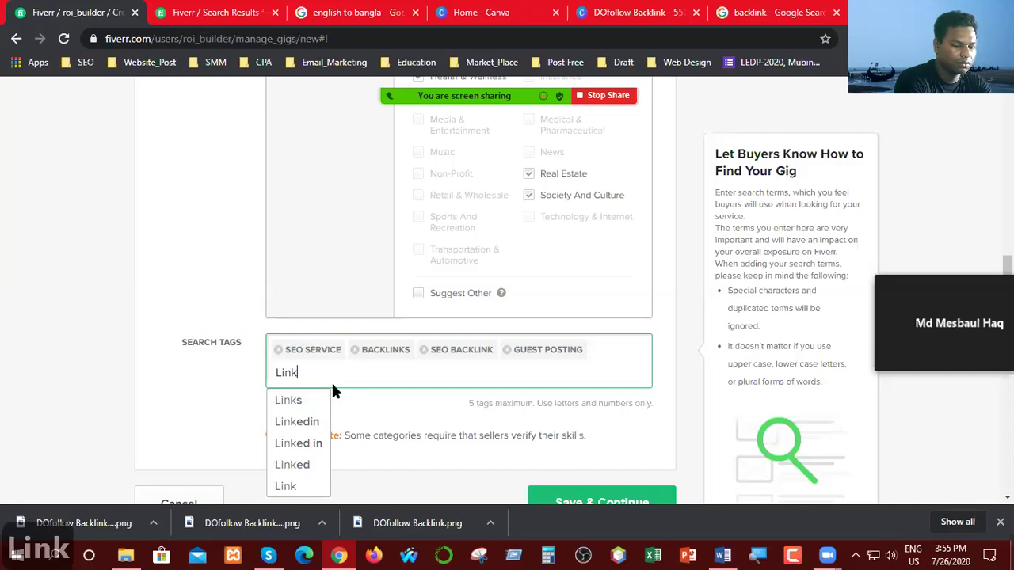
text(bu)
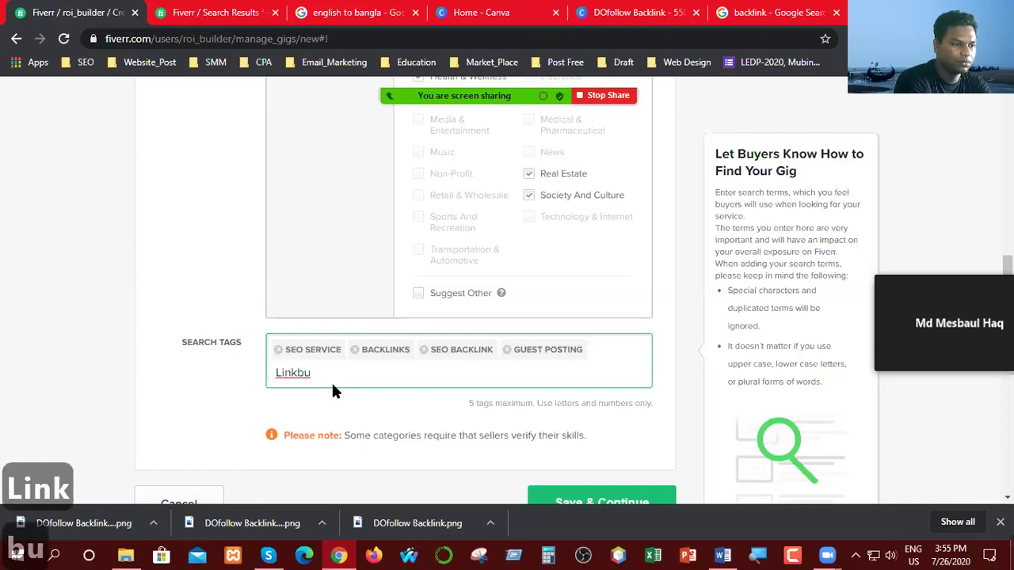
key(BackSpace)
key(BackSpace)
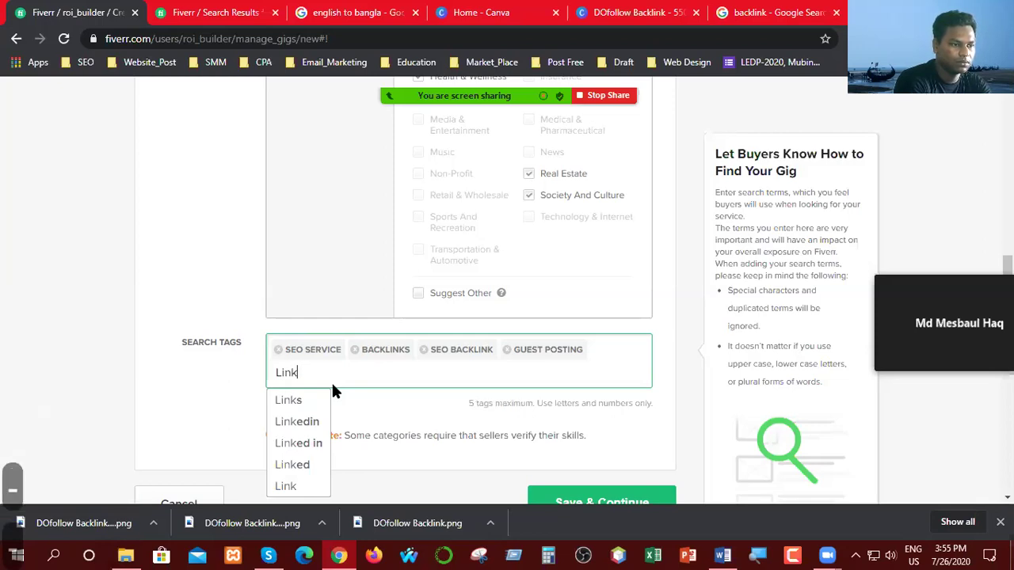
key(BackSpace)
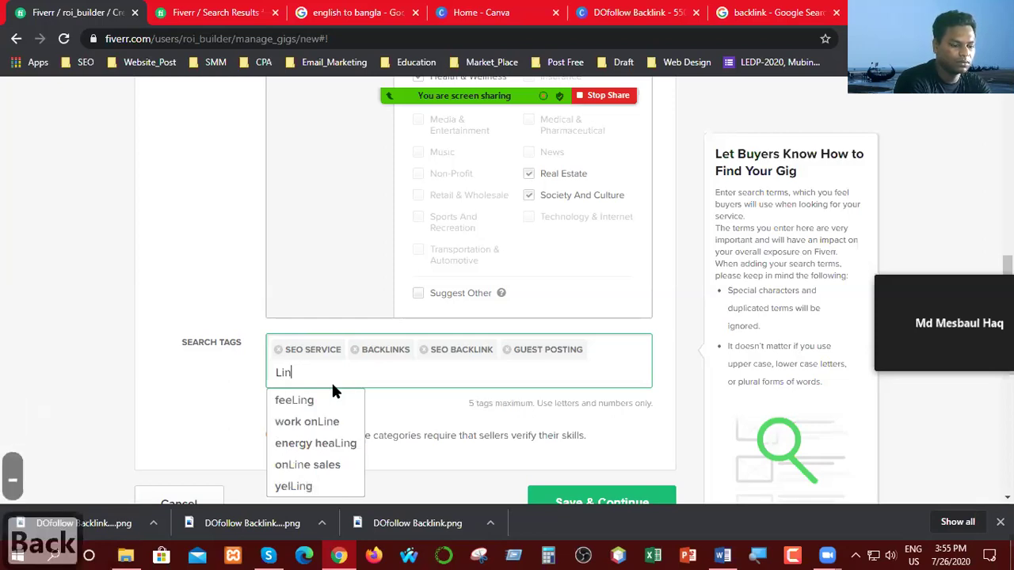
text(k)
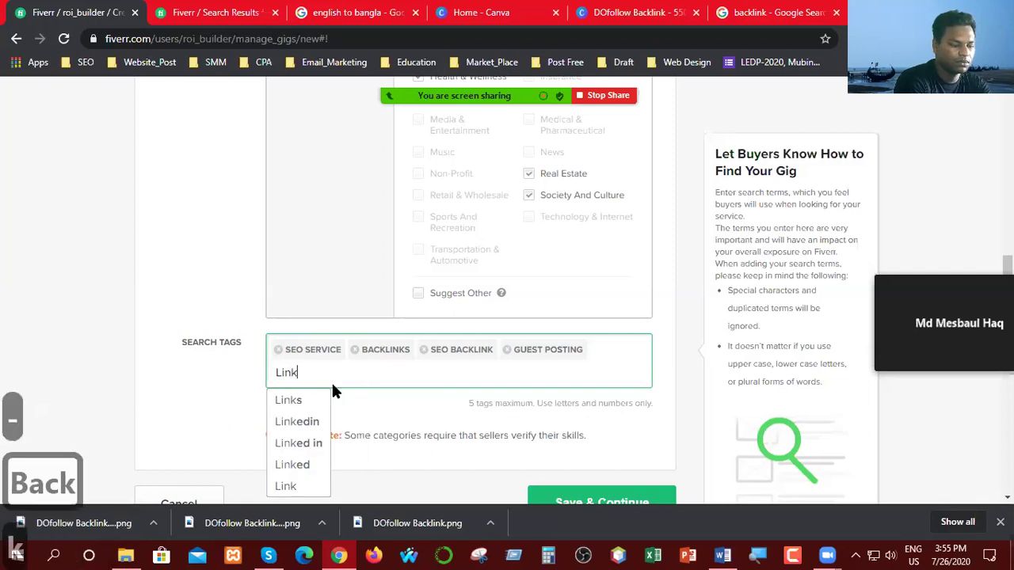
text(bui)
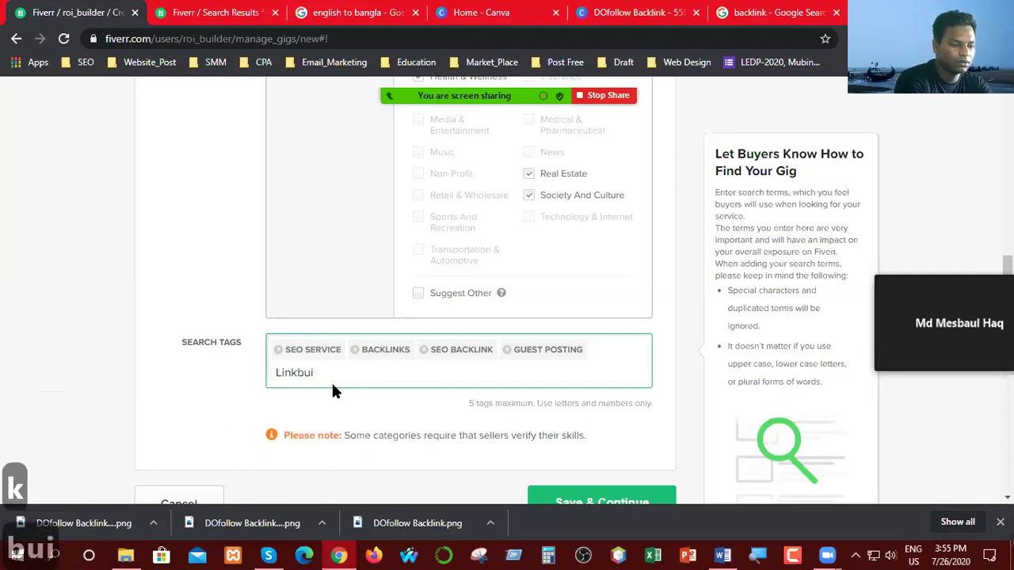
text(lding)
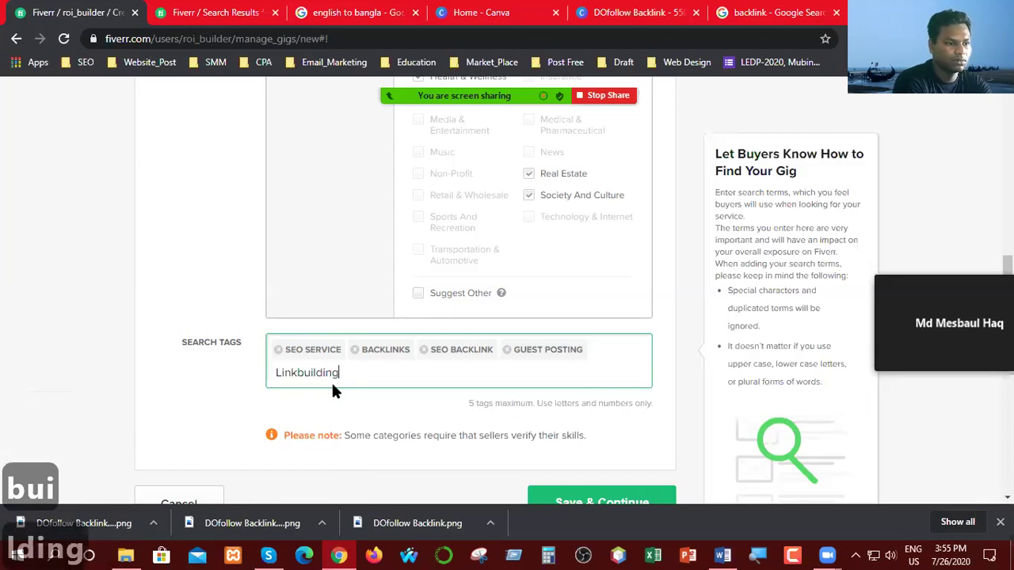
key(Return)
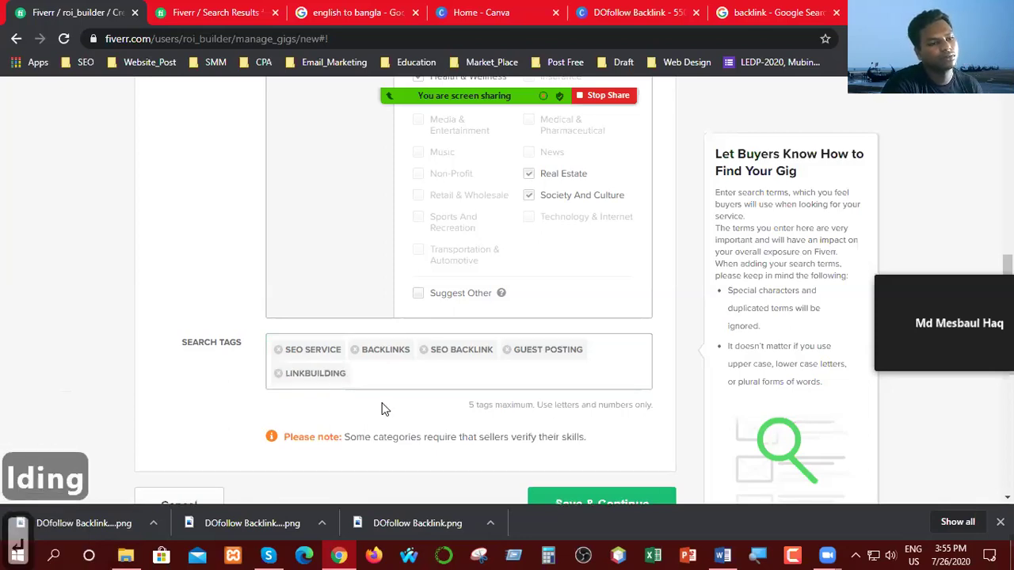
- Try to save the gig overview and continue, and go back to the gig title
scroll(434, 416, down, 4)
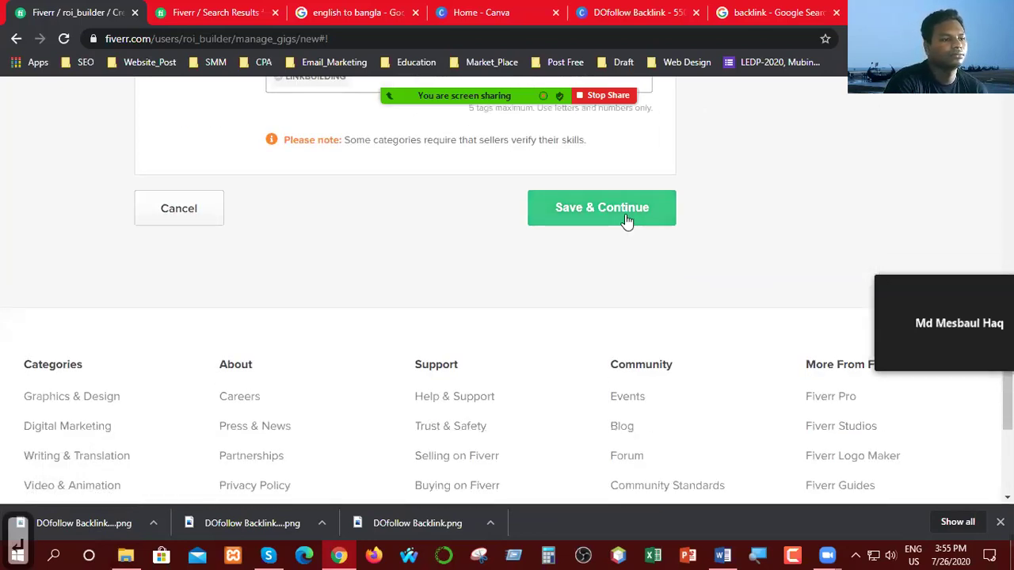
click(625, 221)
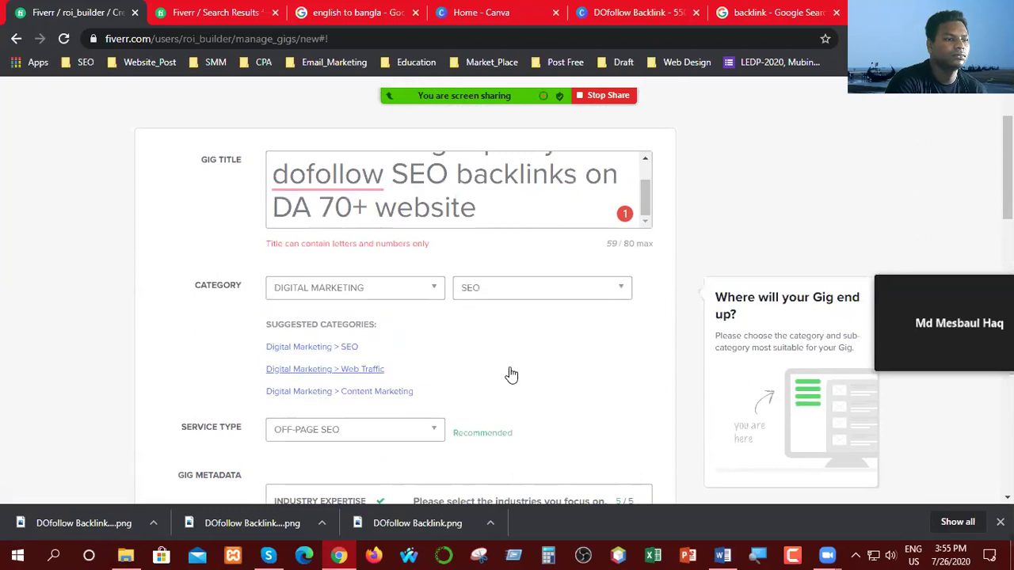
scroll(558, 380, up, 2)
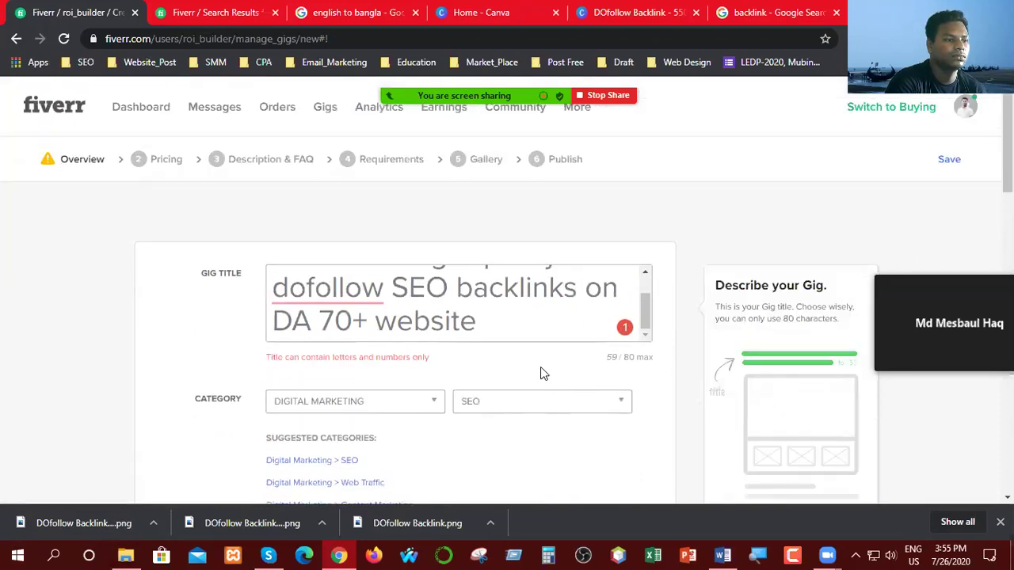
scroll(523, 320, down, 1)
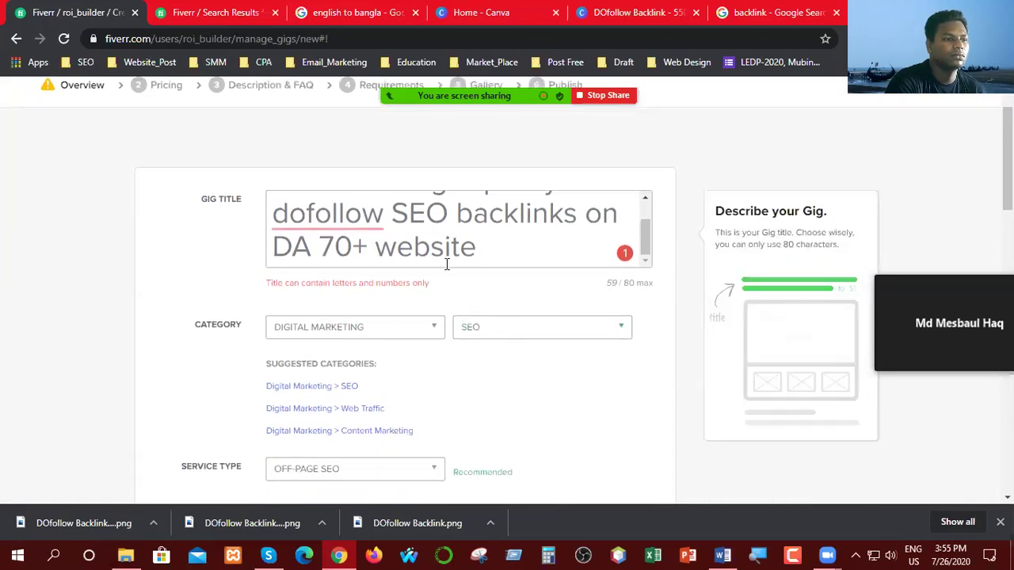
scroll(488, 243, up, 1)
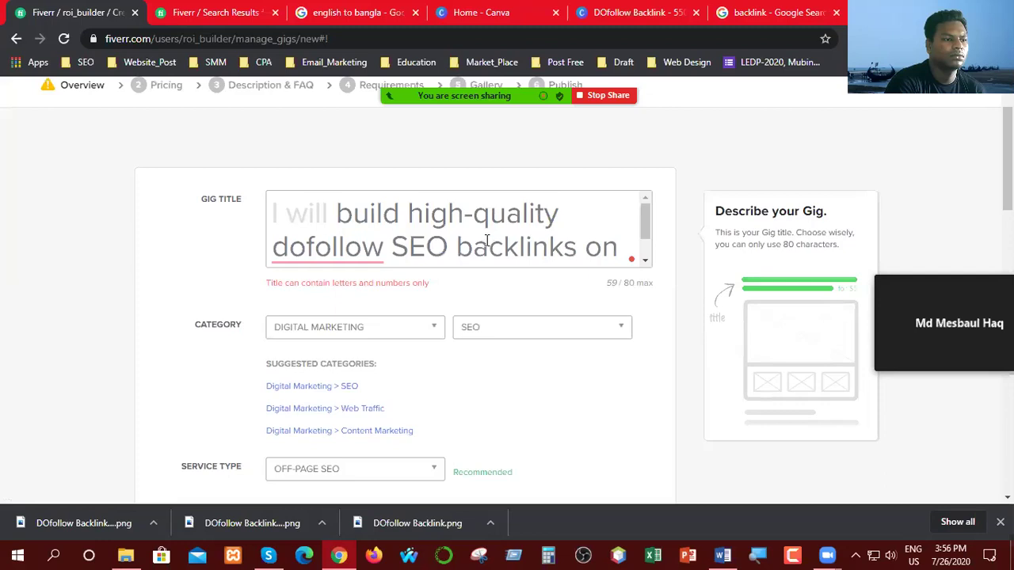
- Replace the hyphen in "high-quality" in the gig title with a space and try to save the overview again
click(475, 214)
key(BackSpace)
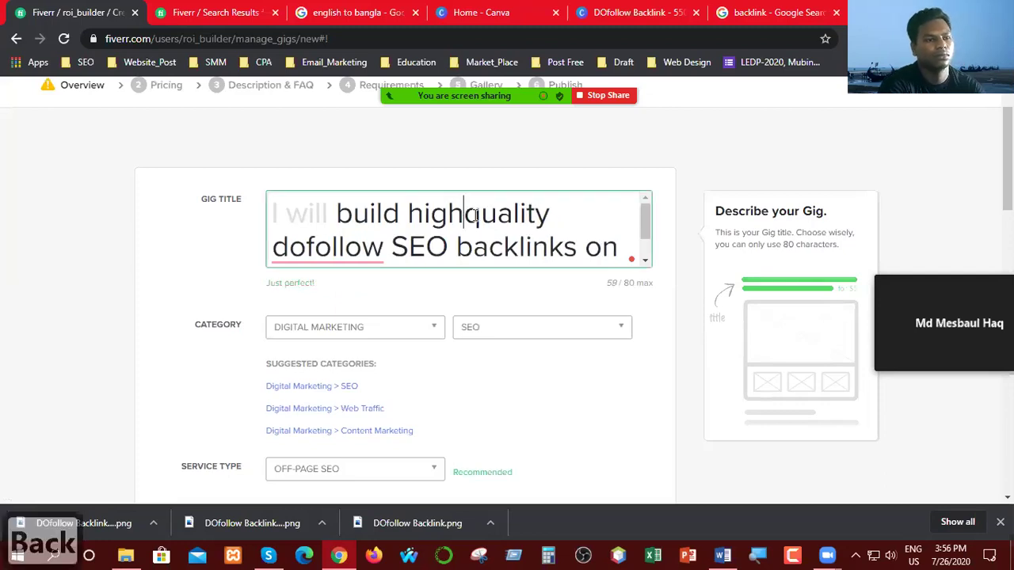
scroll(579, 389, down, 6)
scroll(579, 389, down, 1)
click(578, 386)
scroll(575, 378, up, 3)
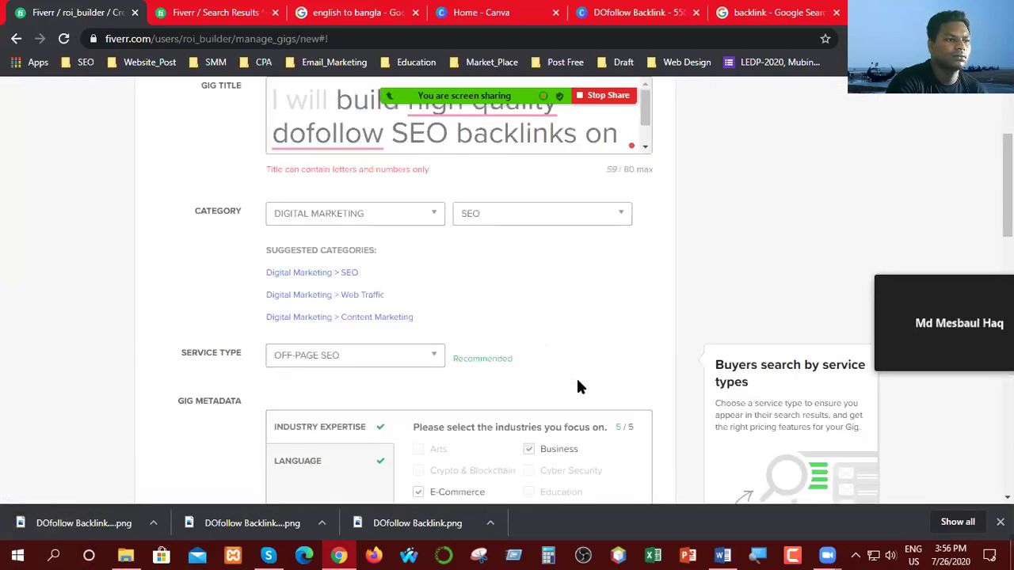
scroll(545, 268, down, 1)
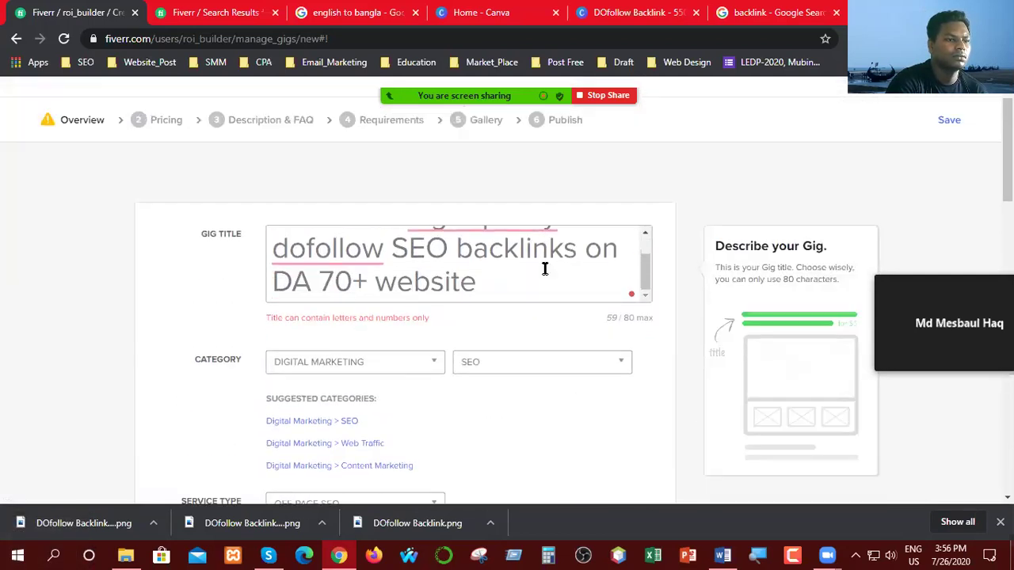
- Replace the plus sign after "DA 70" in the gig title with the word "Plus"
click(368, 278)
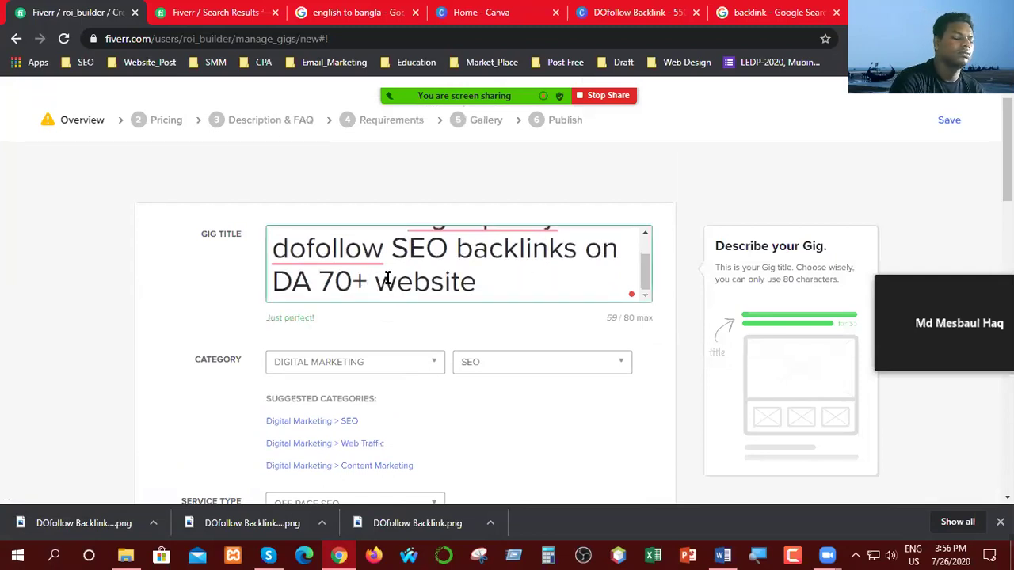
key(BackSpace)
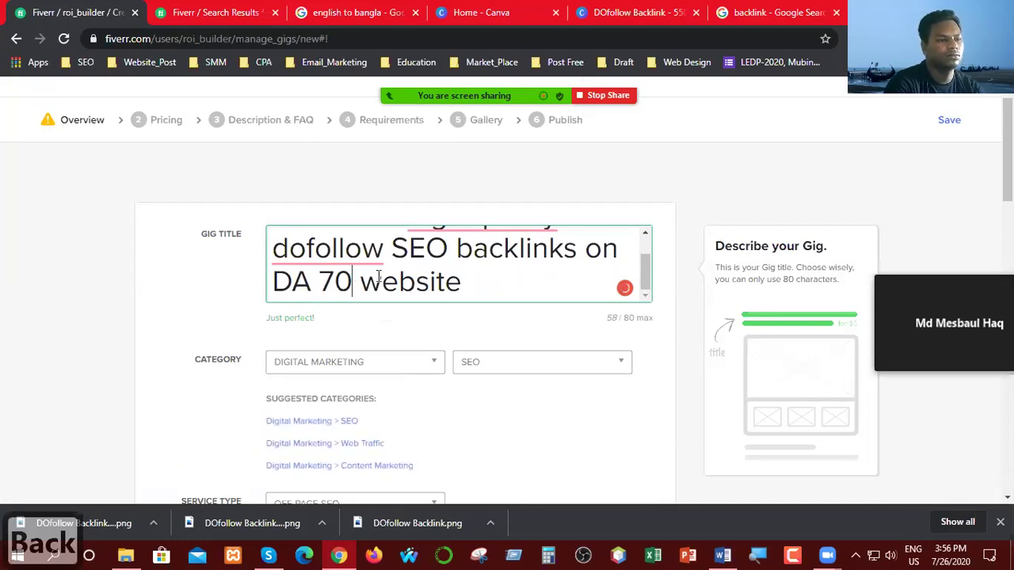
click(321, 277)
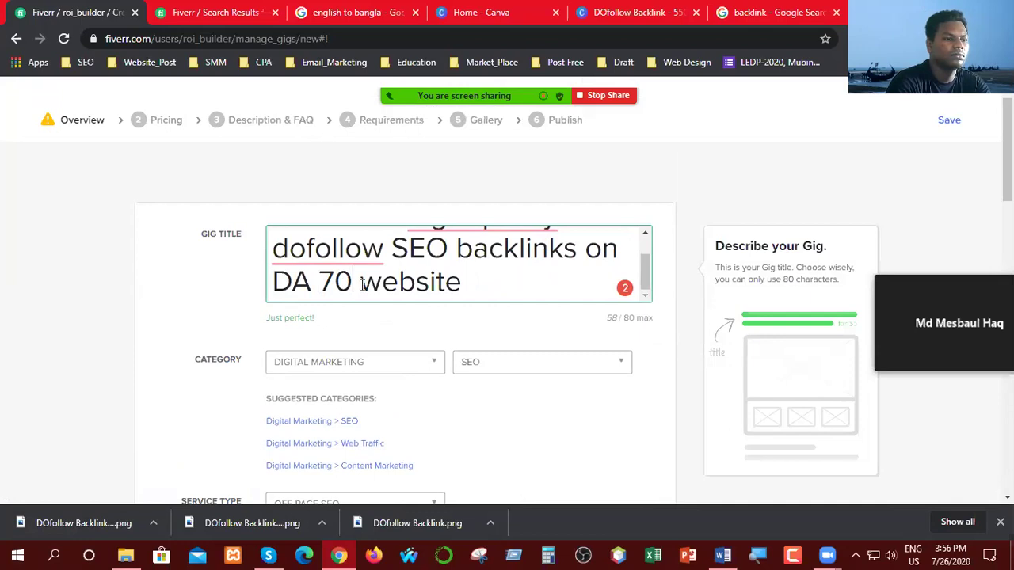
click(361, 285)
text(Plus)
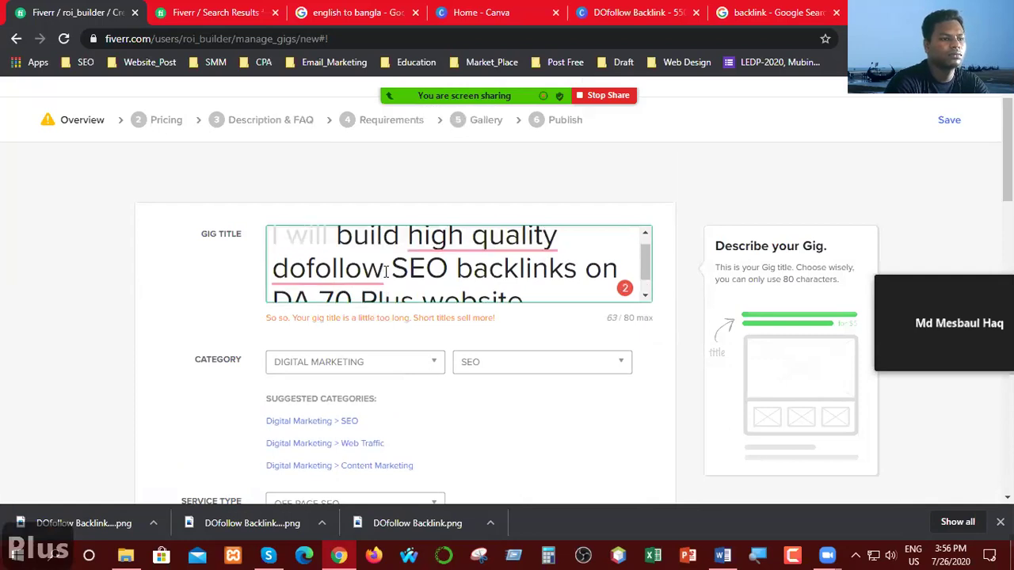
scroll(500, 262, up, 2)
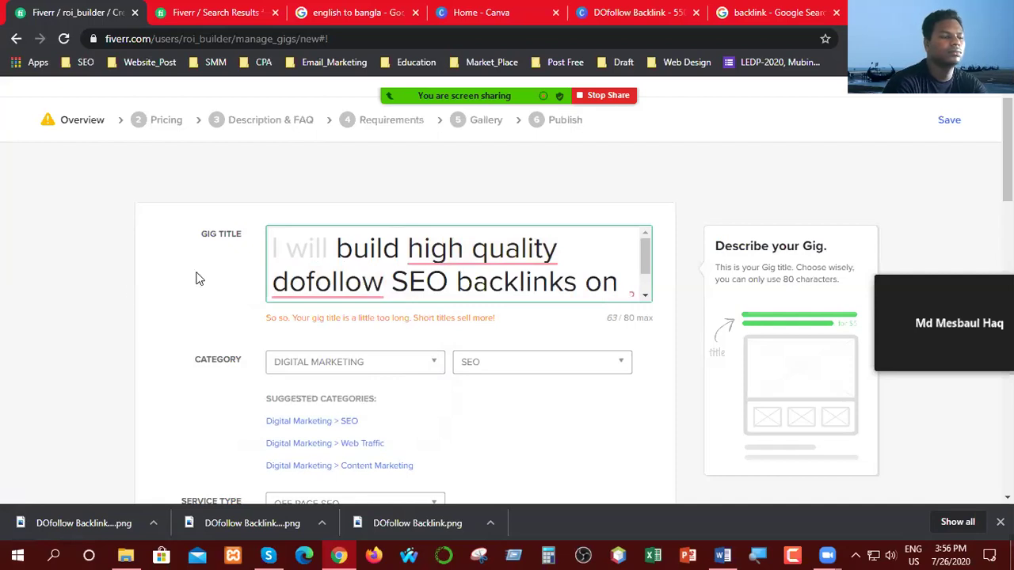
click(198, 279)
click(413, 297)
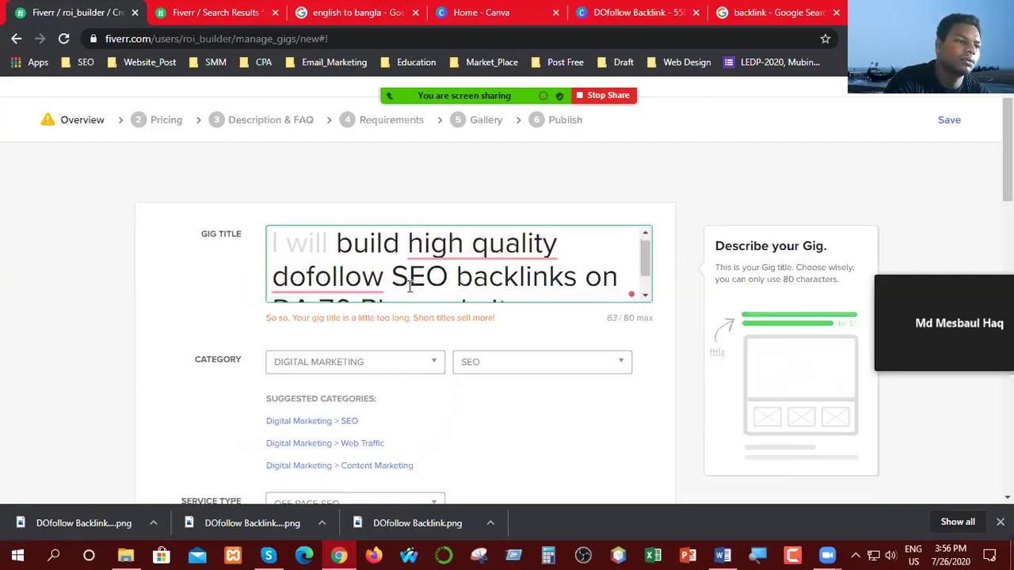
- Search Google for "english to bangla" in the tab with the backlink image results
click(780, 13)
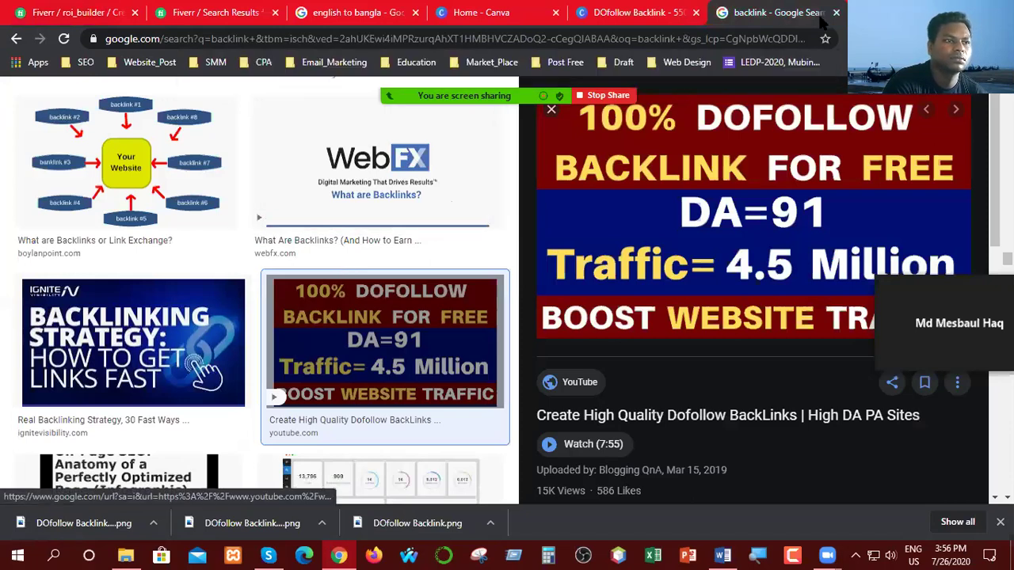
click(179, 40)
text(eng)
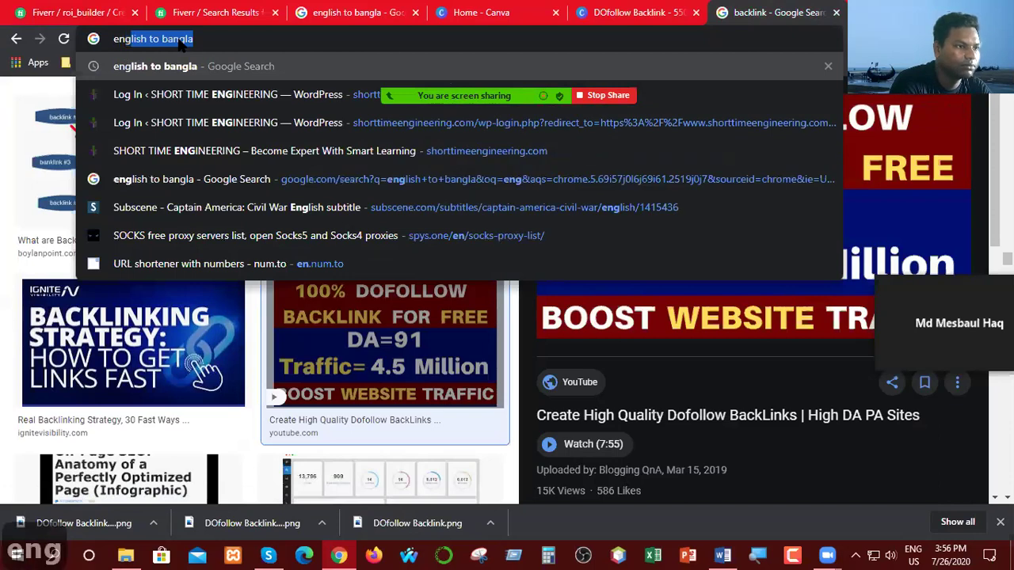
key(Return)
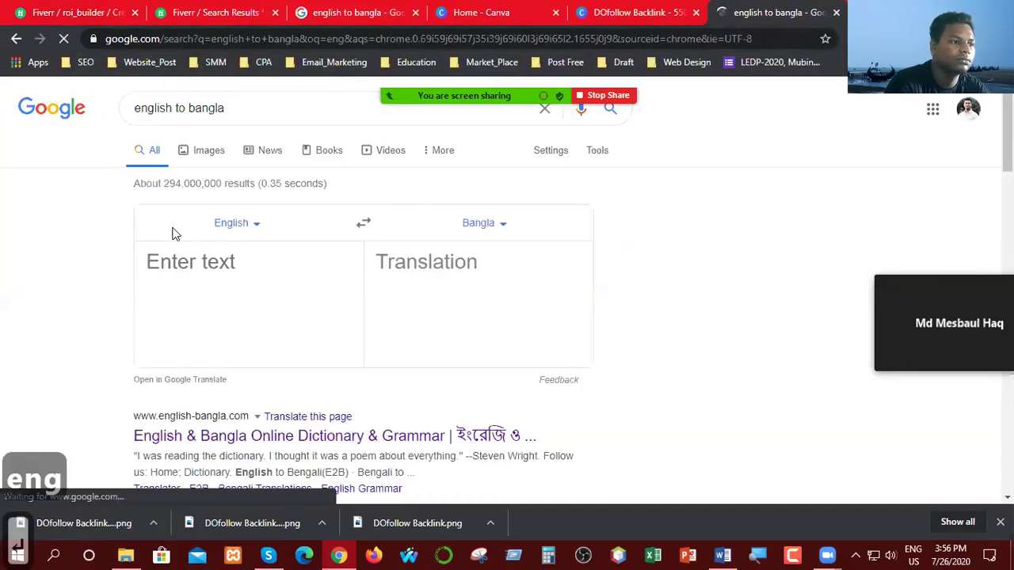
- Look up the Bangla translation of the word "plus"
click(176, 261)
text(plus)
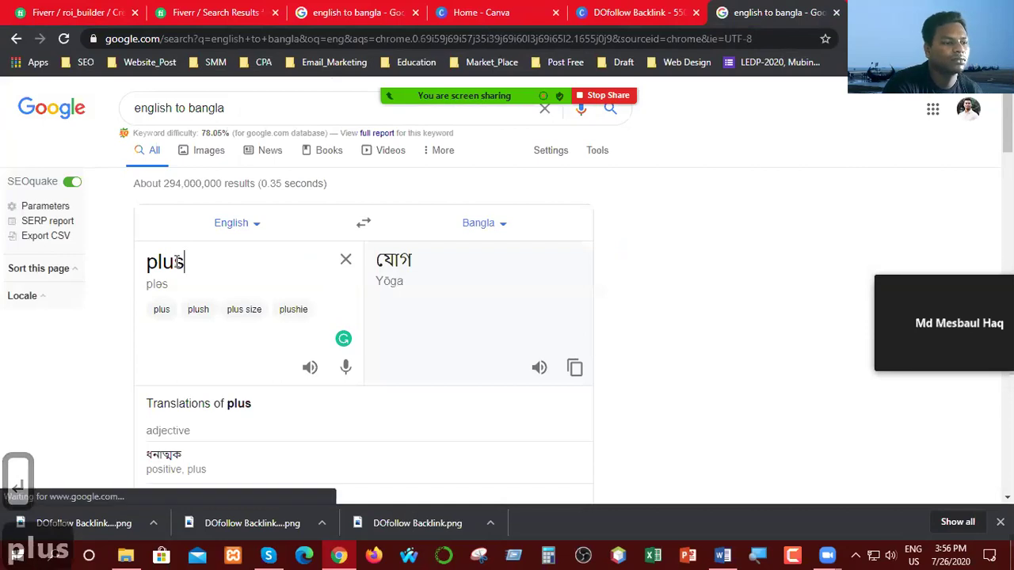
click(645, 14)
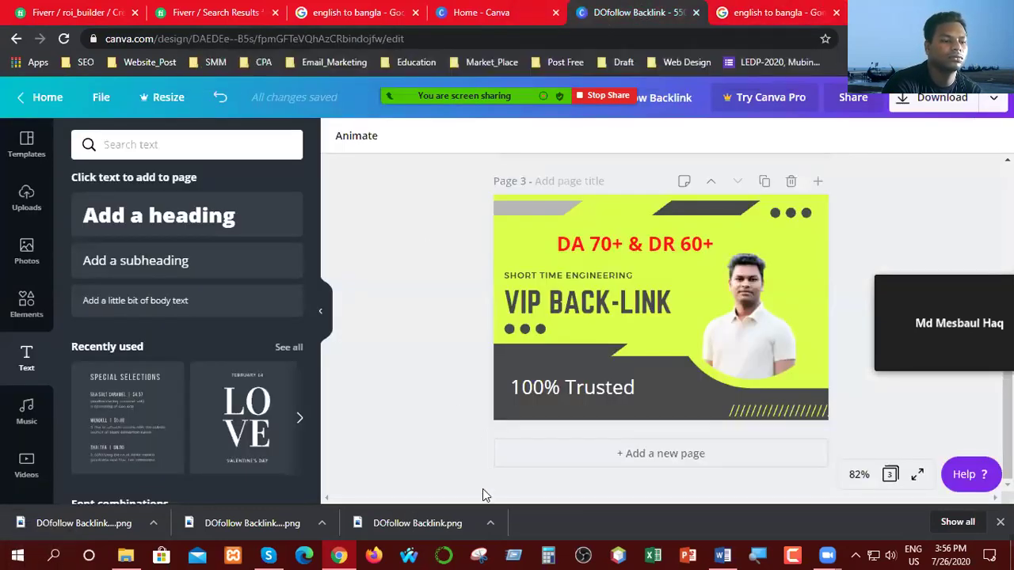
- Compare the Word document's title with the Fiverr gig title and review the whole title and category section
click(347, 552)
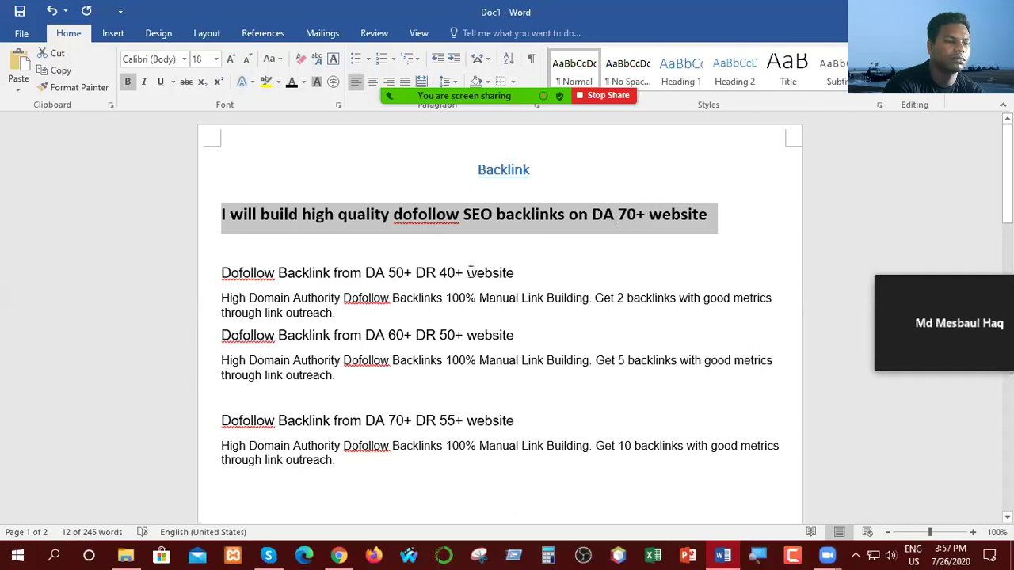
click(339, 554)
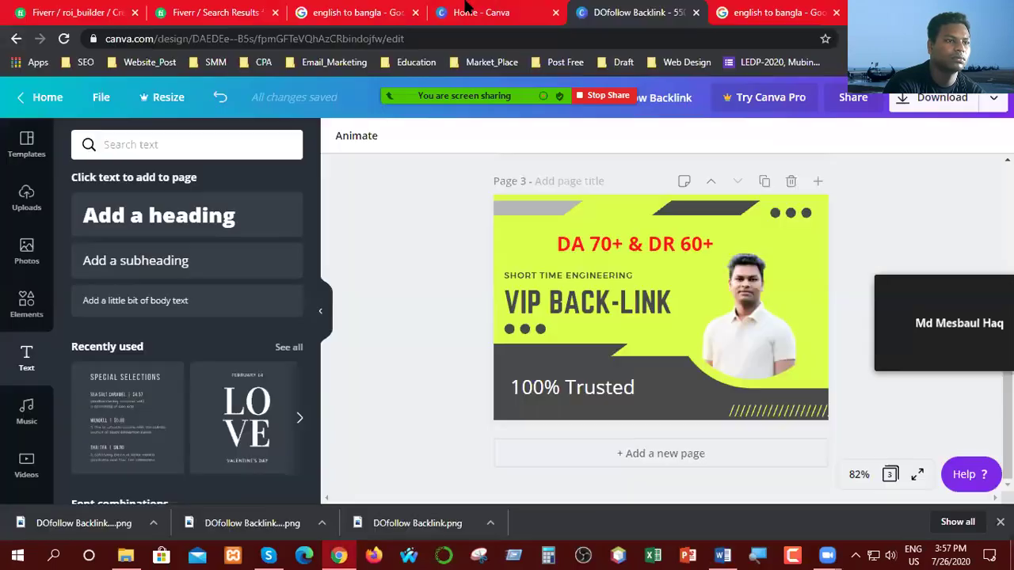
click(243, 10)
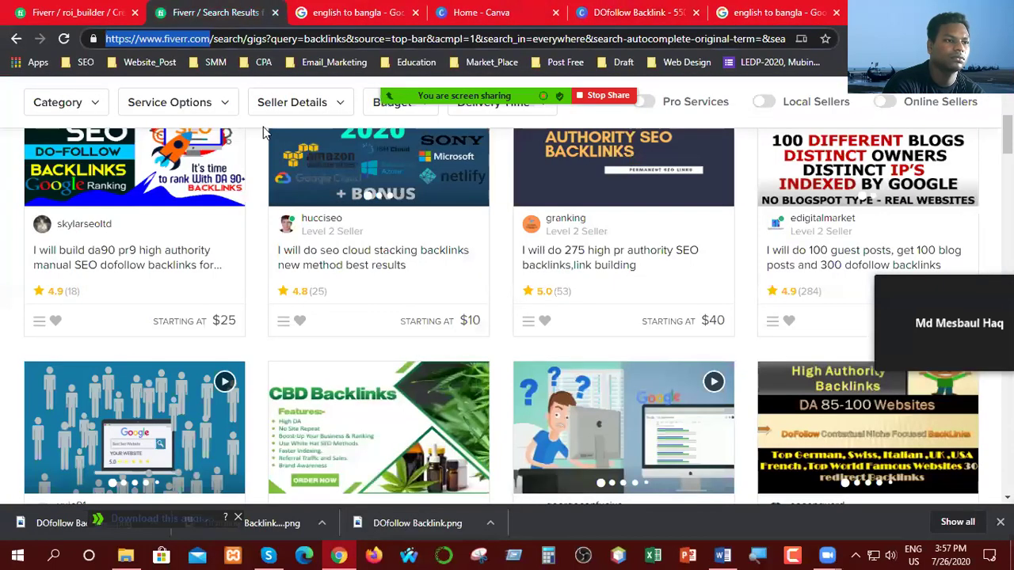
click(98, 9)
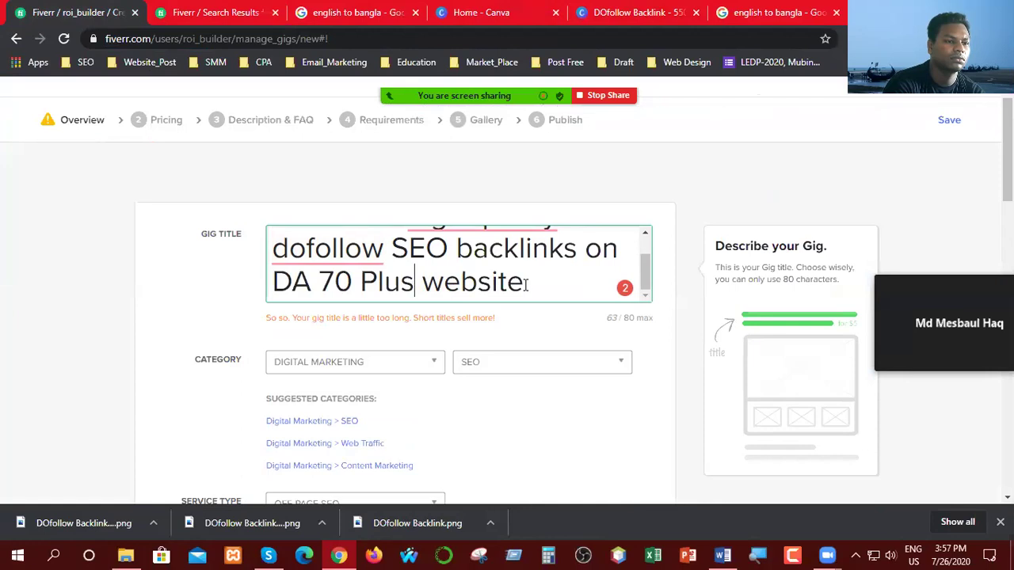
scroll(529, 287, up, 1)
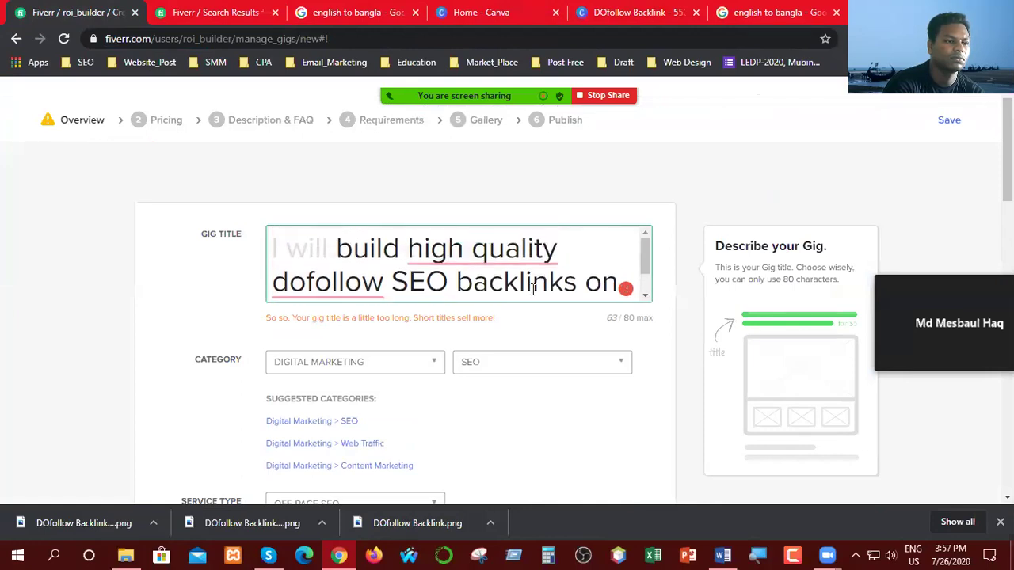
scroll(533, 289, down, 1)
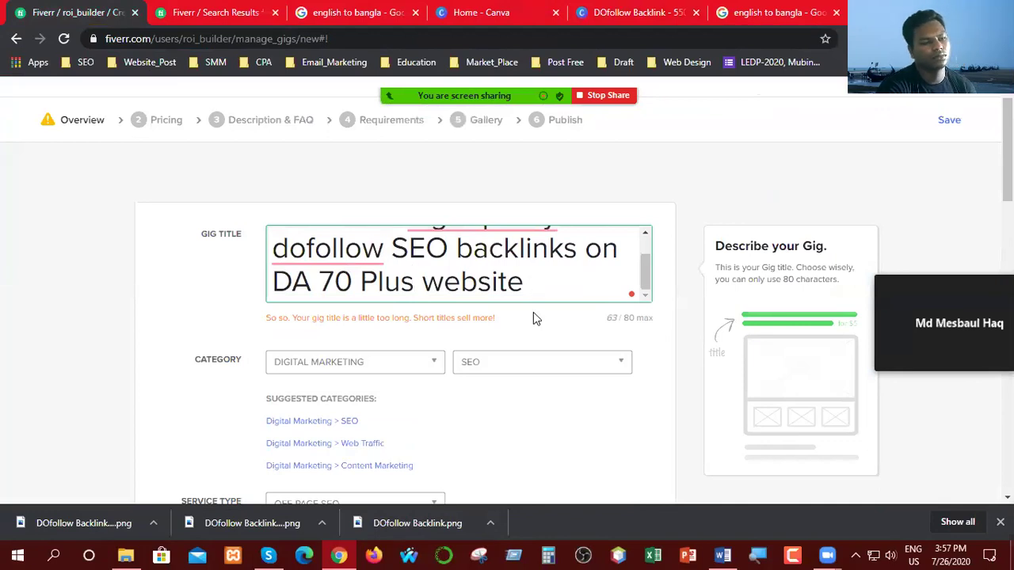
scroll(533, 322, down, 1)
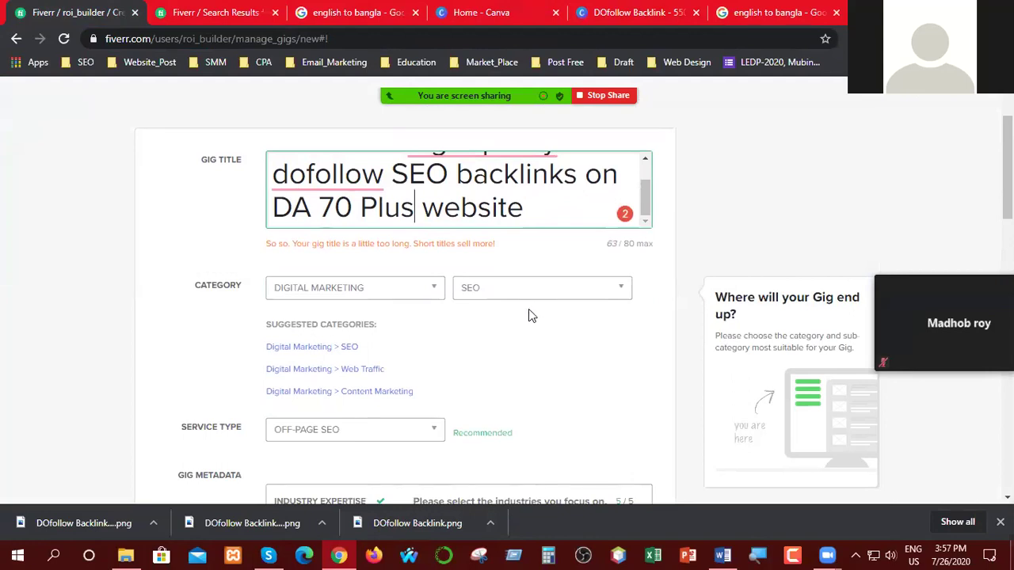
scroll(529, 323, down, 1)
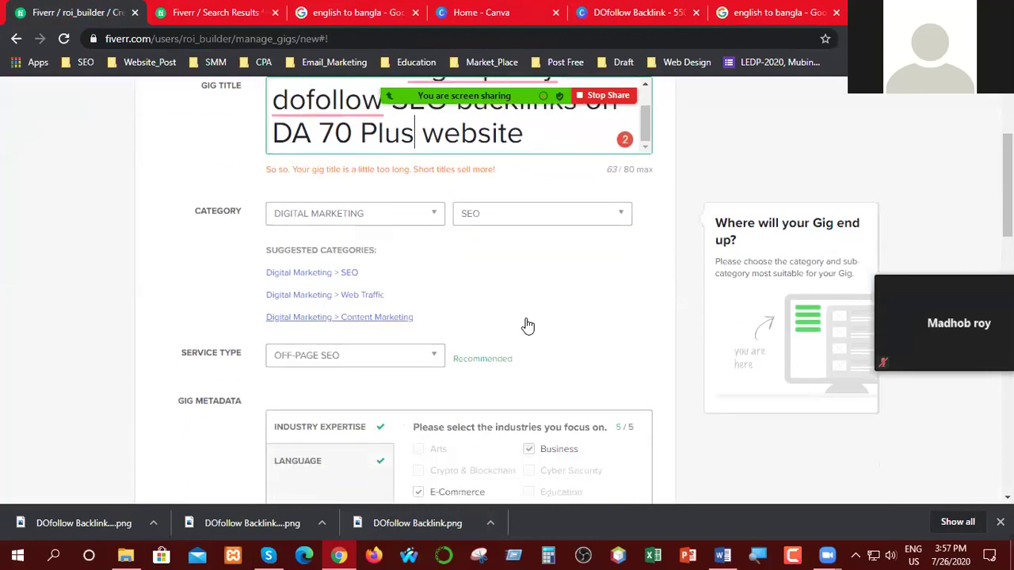
- Apply the suggested category Digital Marketing > SEO to the gig and set its service type to Off-Page SEO
click(346, 273)
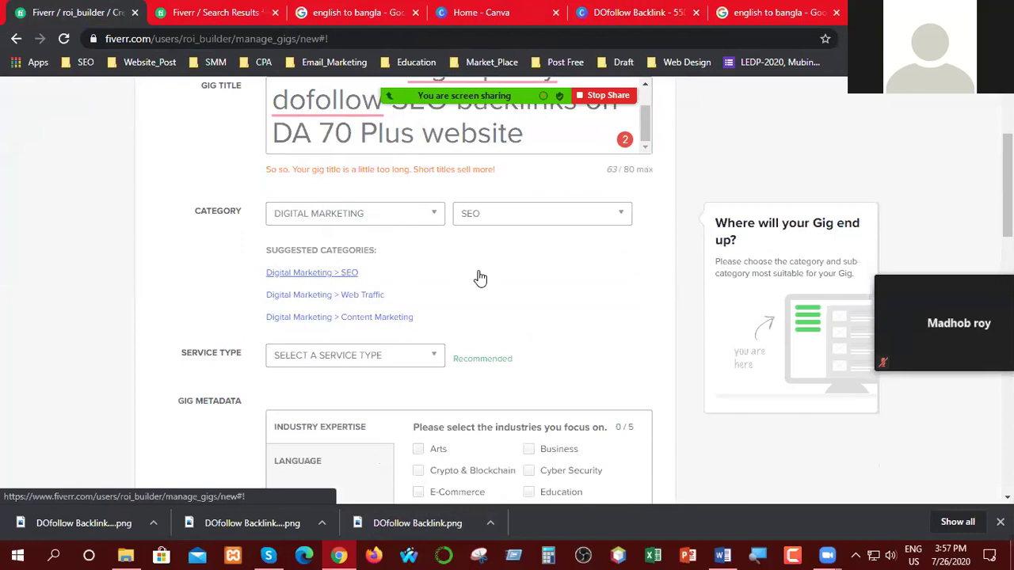
scroll(477, 276, down, 1)
click(384, 288)
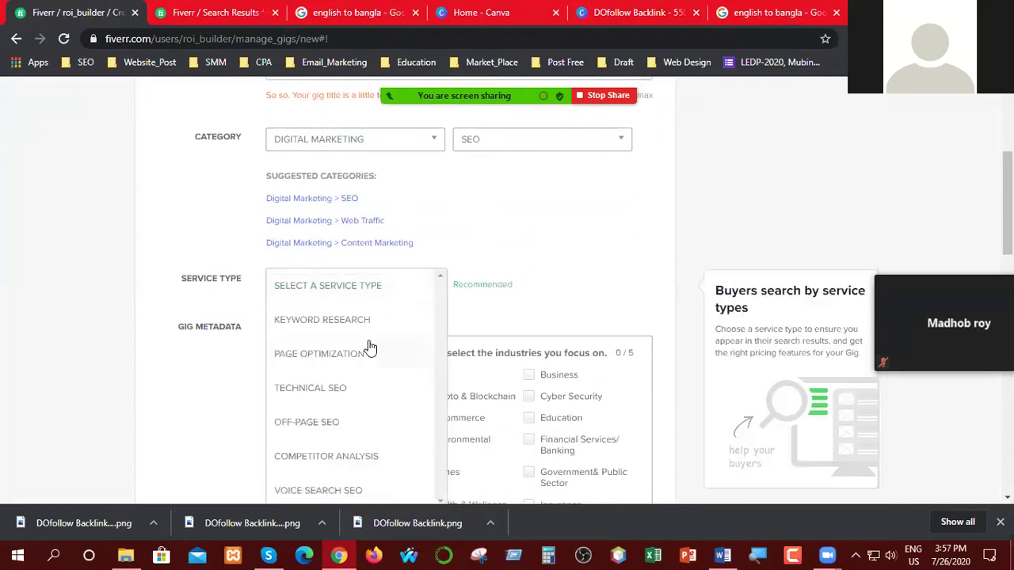
click(309, 423)
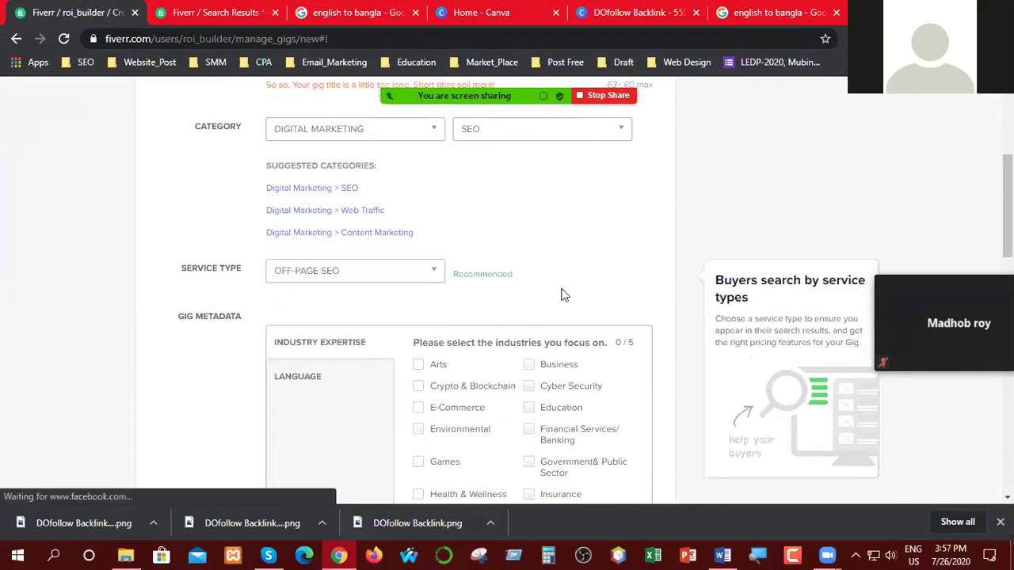
- Select Business, E-Commerce, Health & Wellness, News and Retail & Wholesale as the gig's industry expertise
scroll(452, 255, down, 2)
scroll(559, 204, down, 1)
scroll(559, 204, down, 1)
click(528, 151)
click(419, 198)
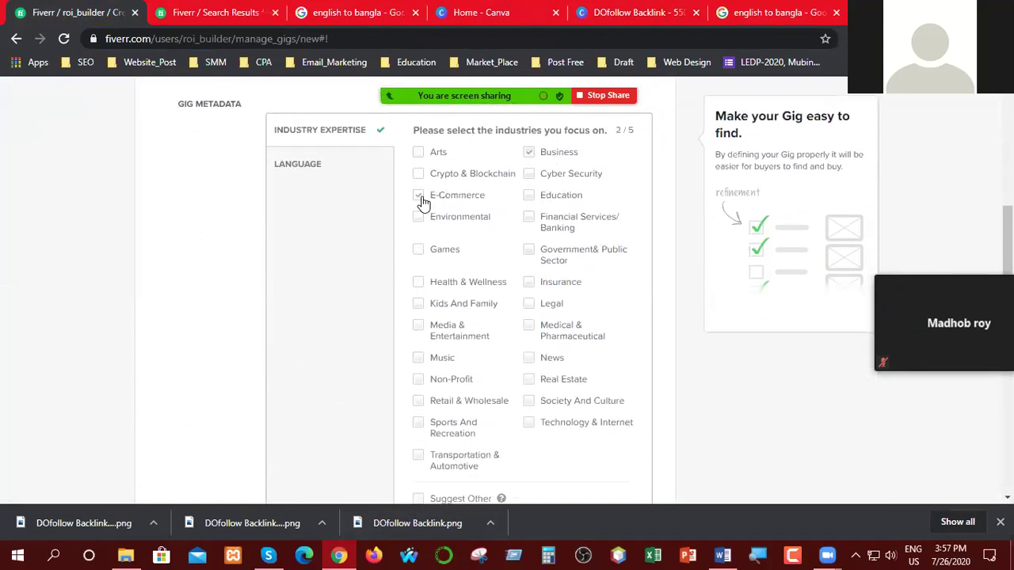
scroll(604, 219, down, 1)
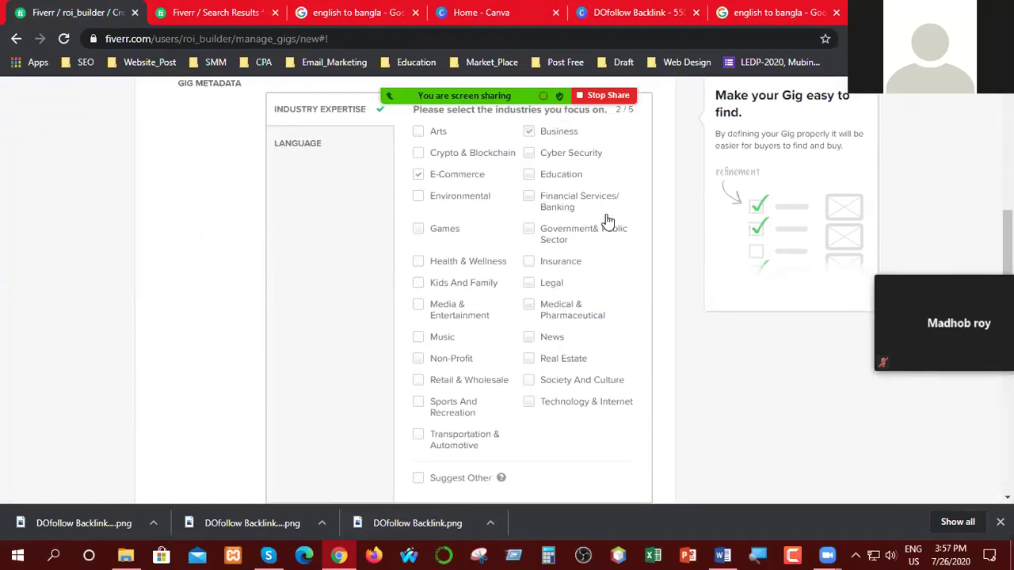
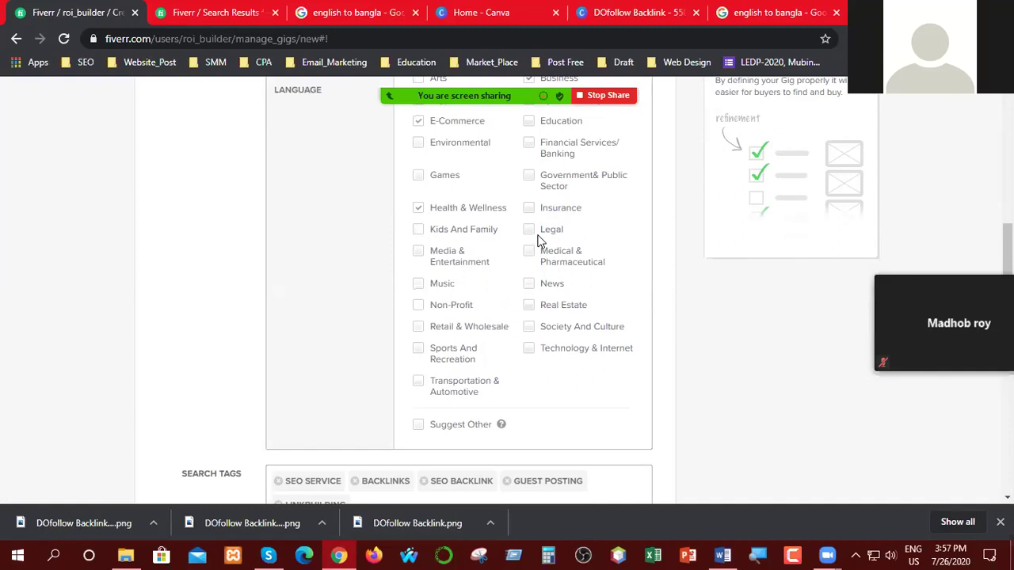
click(528, 285)
scroll(499, 324, down, 1)
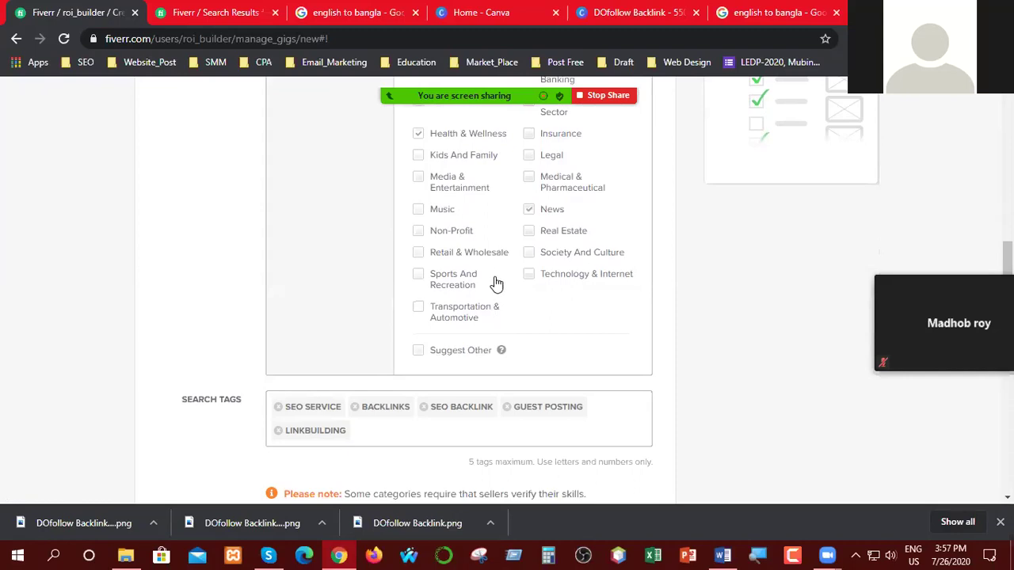
click(421, 255)
scroll(502, 312, down, 1)
scroll(541, 315, down, 2)
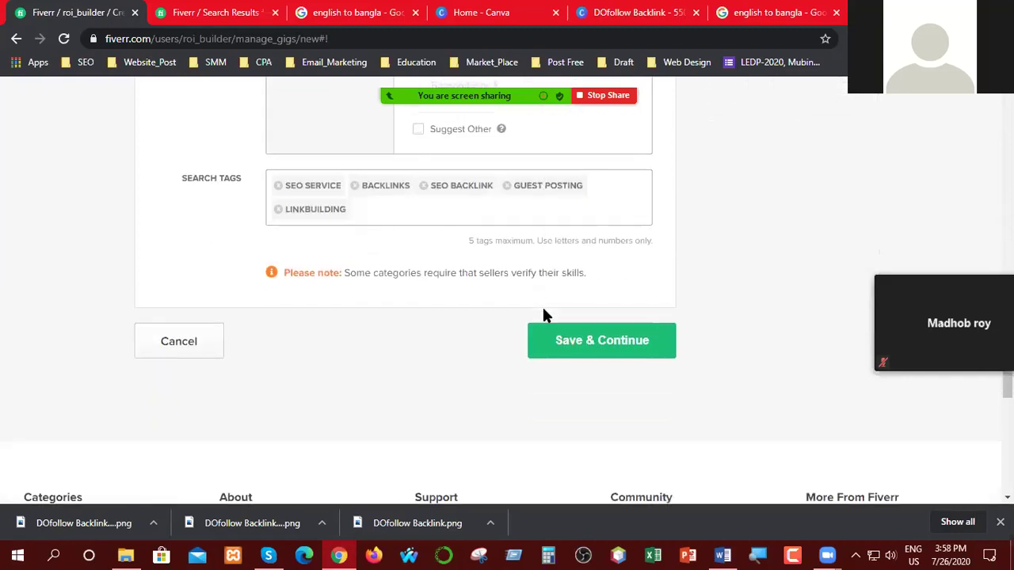
- Save the gig overview, continue to Scope & Pricing and switch on the three packages
scroll(414, 391, up, 4)
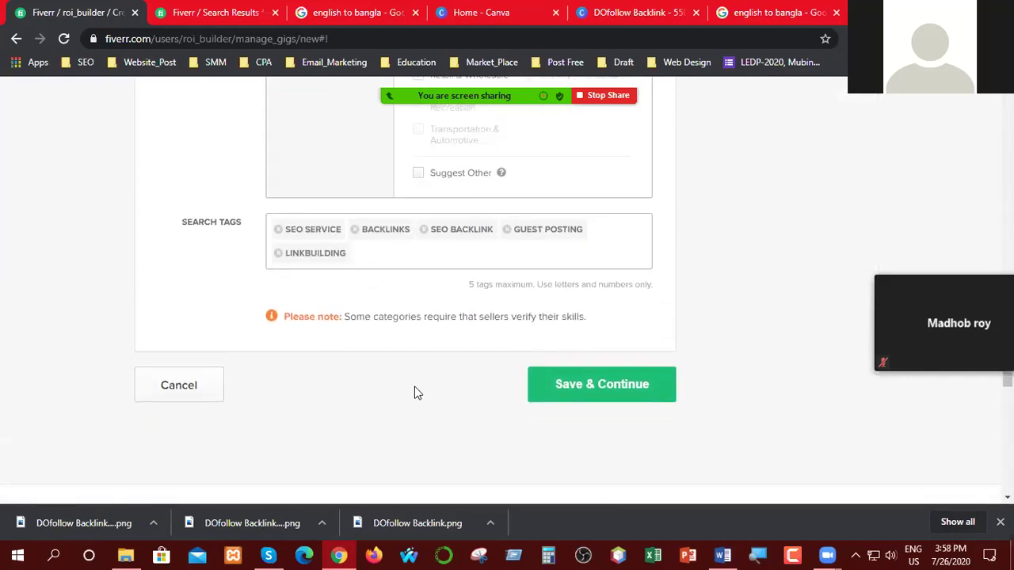
scroll(414, 389, down, 4)
click(583, 354)
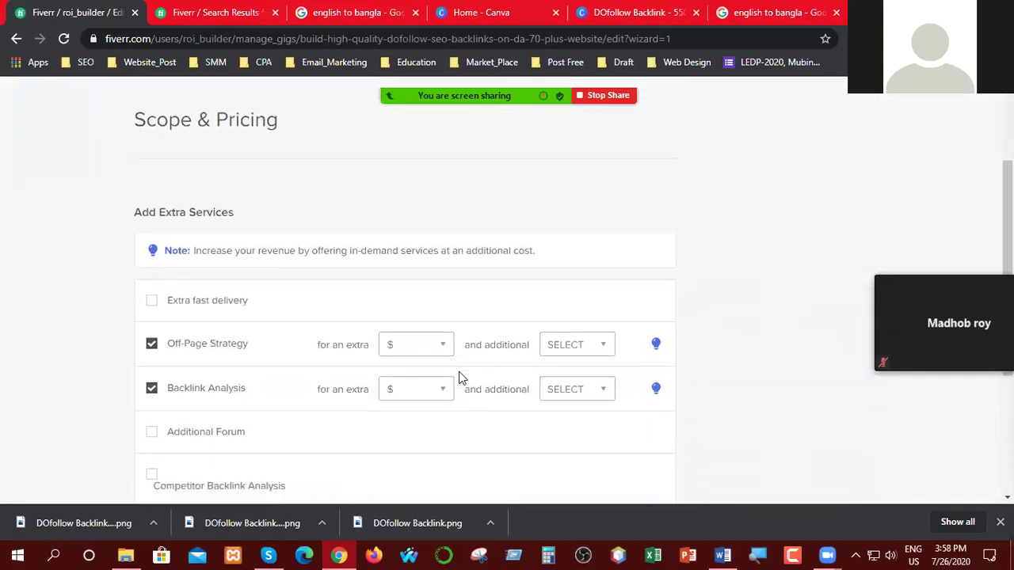
scroll(461, 372, down, 1)
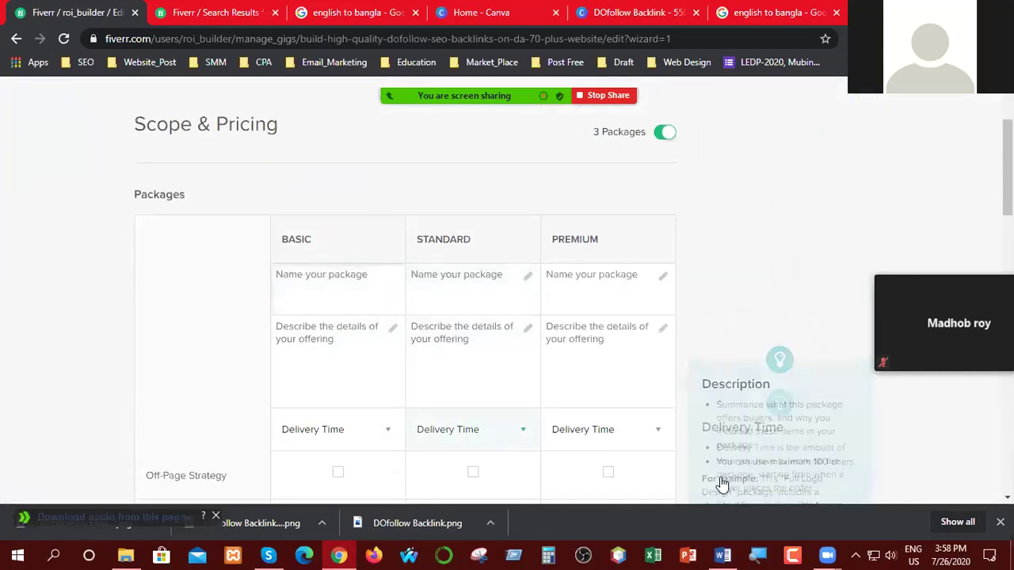
- Copy the heading "Dofollow Backlink from DA 50+ DR 40+ website" from the Word document into the Basic package's name
click(723, 554)
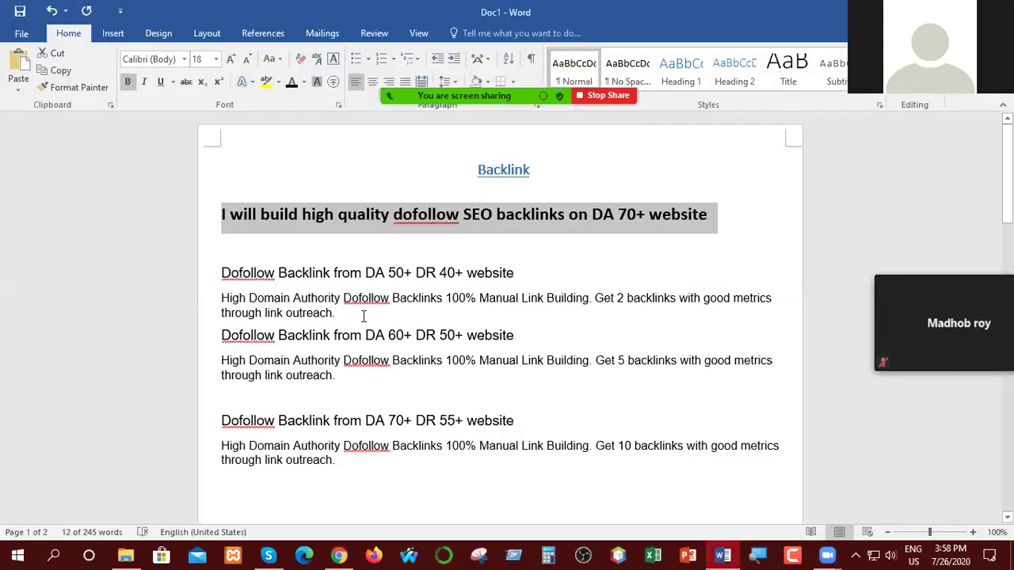
drag(224, 272, 514, 267)
key(ctrl+c)
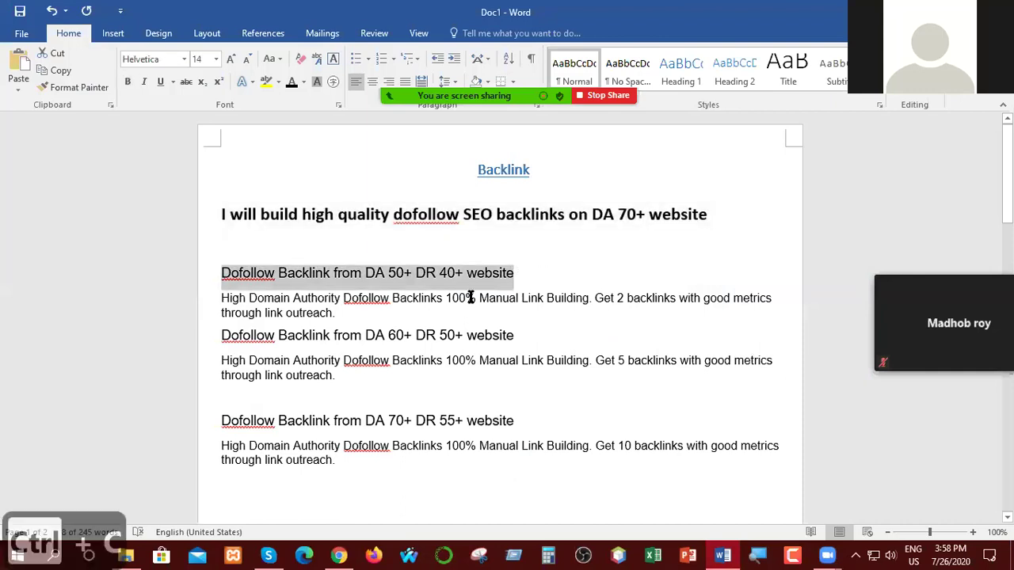
click(339, 554)
key(ctrl+v)
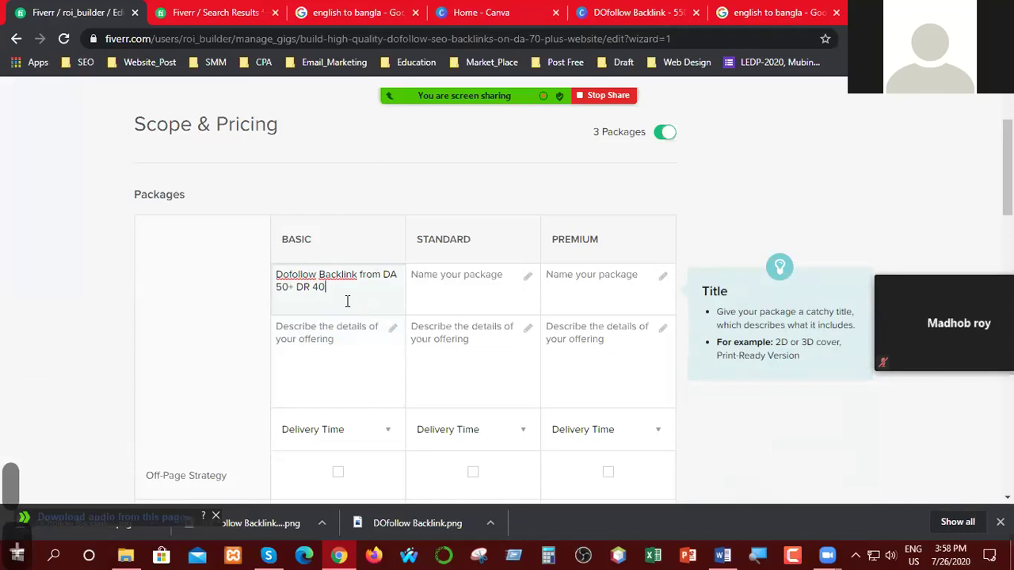
- Shorten the Basic package's name to "Dofollow Backlink DA 50+ DR 40+" by removing the word "from"
click(380, 275)
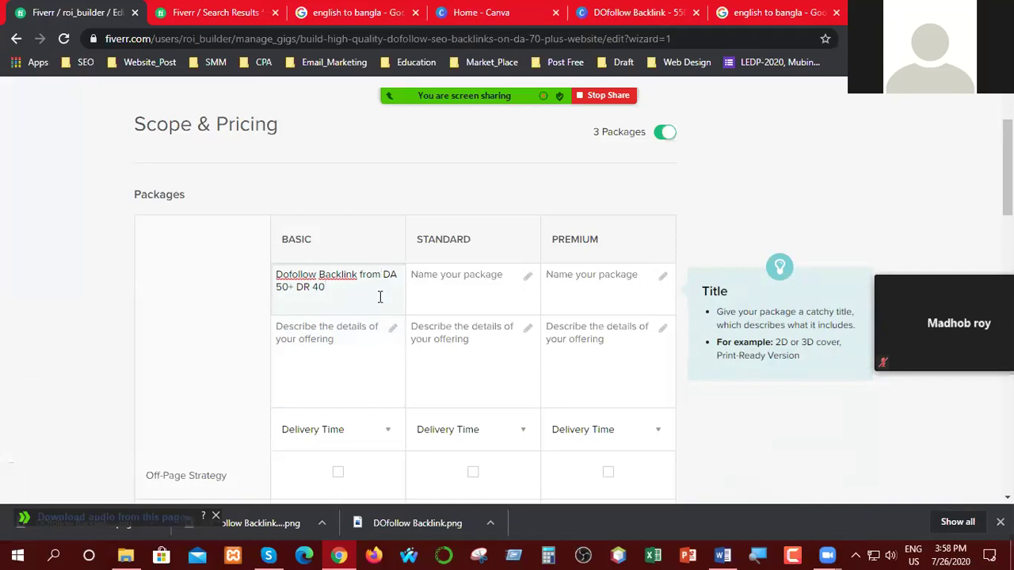
key(BackSpace)
key(BackSpace)
key(BackSpace)
key(BackSpace)
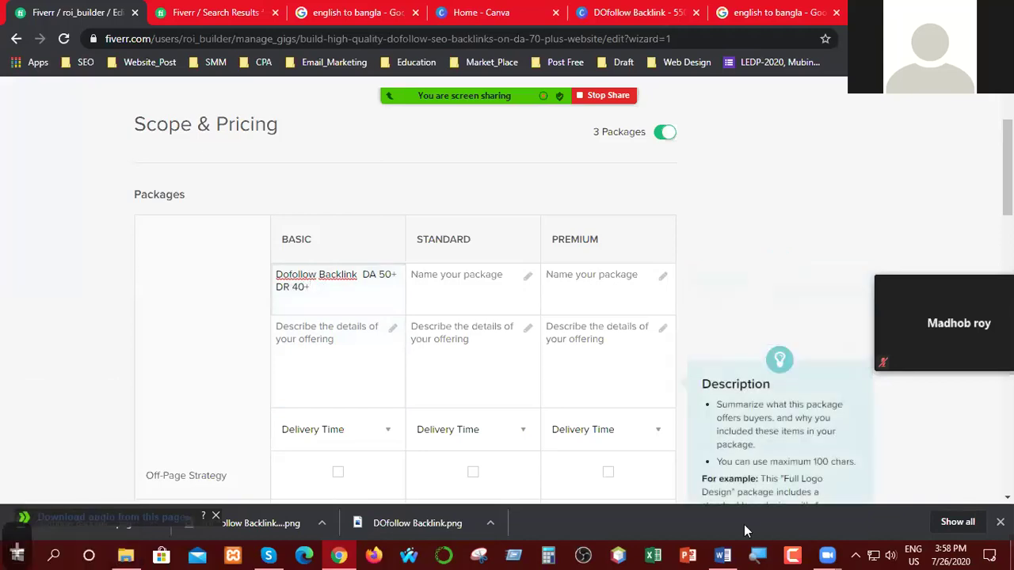
- Copy the Word document's paragraph offering 2 backlinks into the Basic package's description
key(alt+Tab)
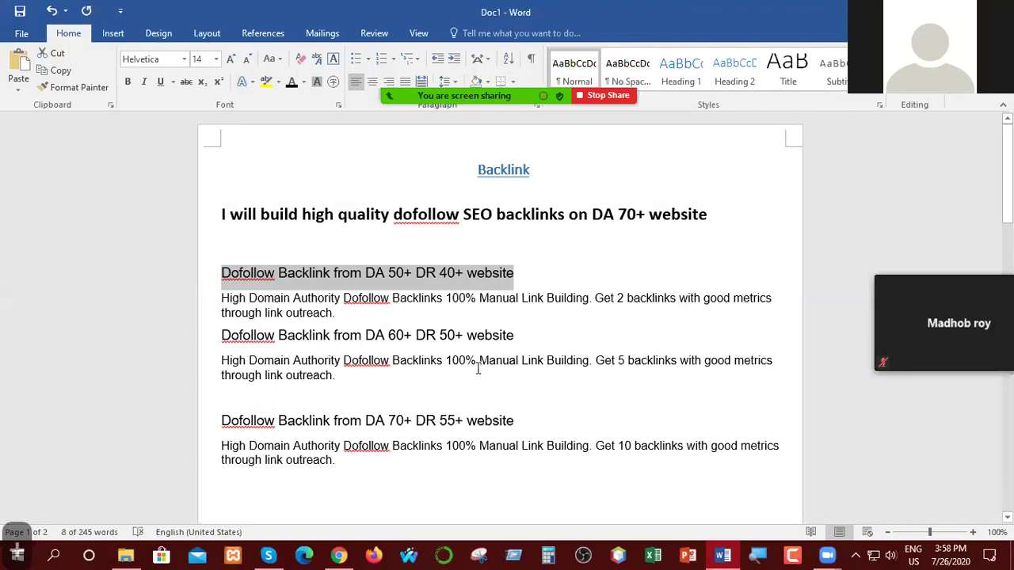
drag(224, 299, 336, 312)
key(ctrl+c)
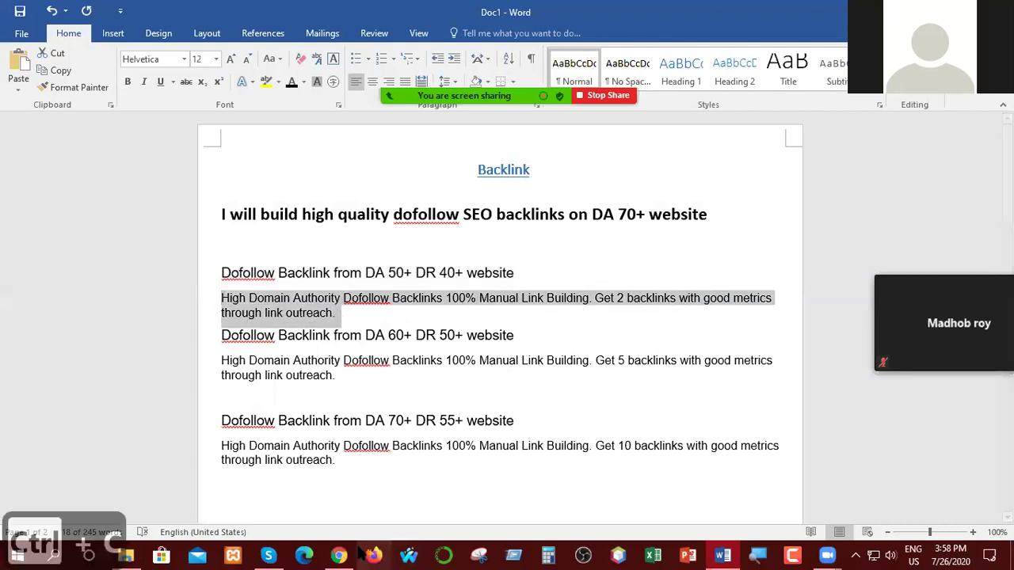
key(alt+Tab)
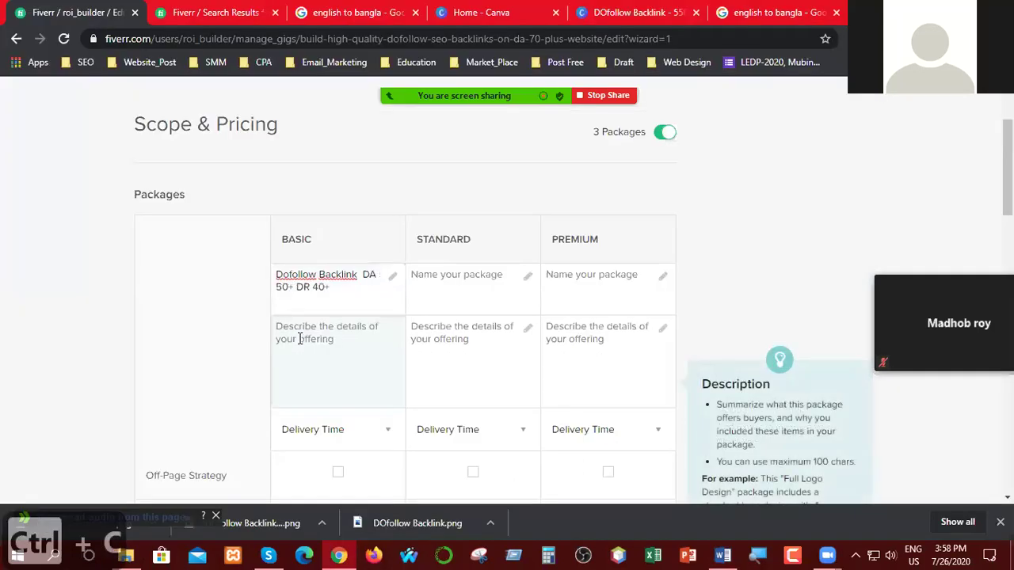
key(ctrl+v)
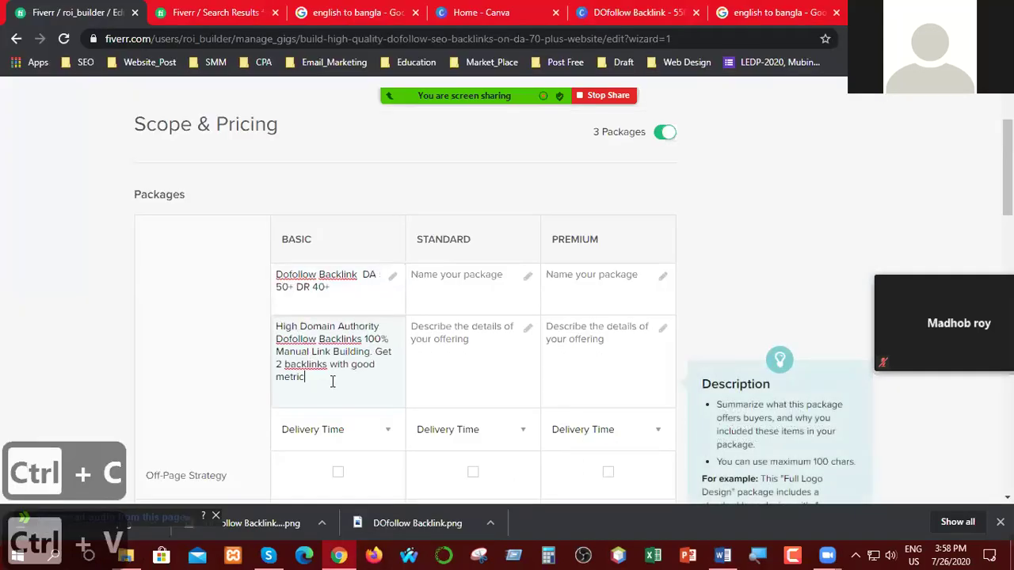
- Check the wording in the Word document and trim the unfinished ending "with good metric" from the Basic package's description
click(723, 555)
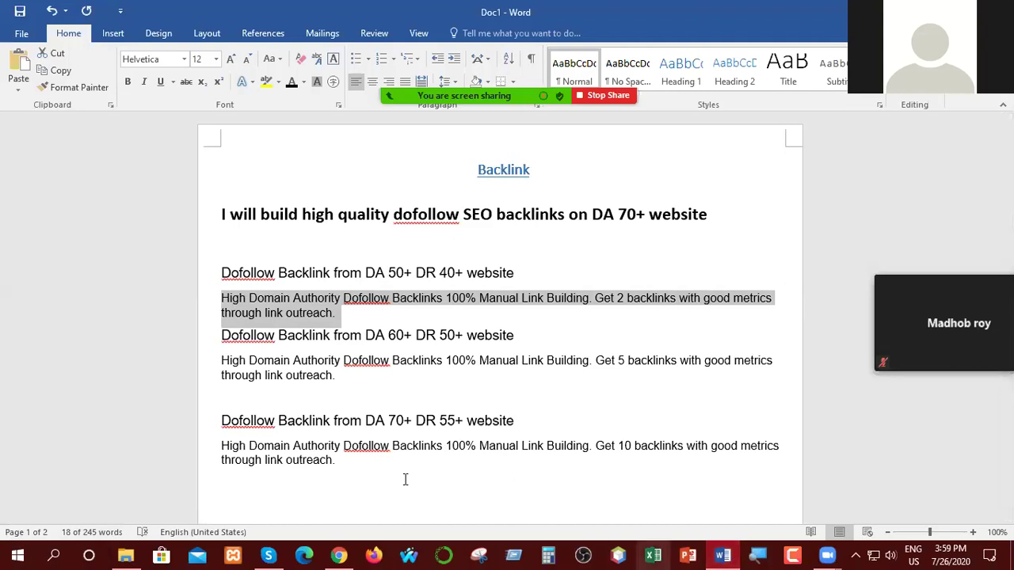
click(339, 556)
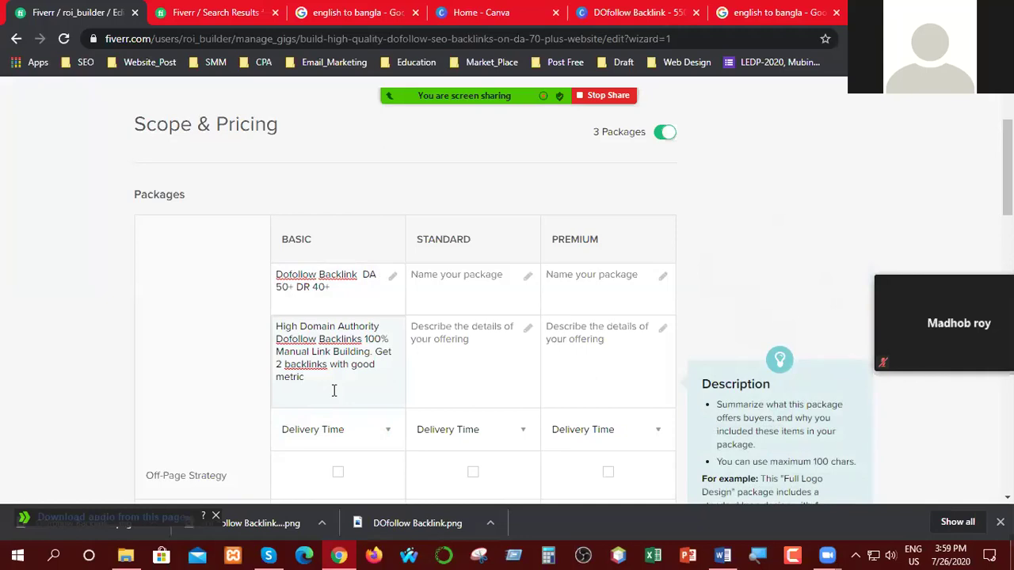
key(BackSpace)
key(BackSpace)
key(BackSpace)
key(BackSpace)
key(BackSpace)
key(BackSpace)
key(BackSpace)
key(BackSpace)
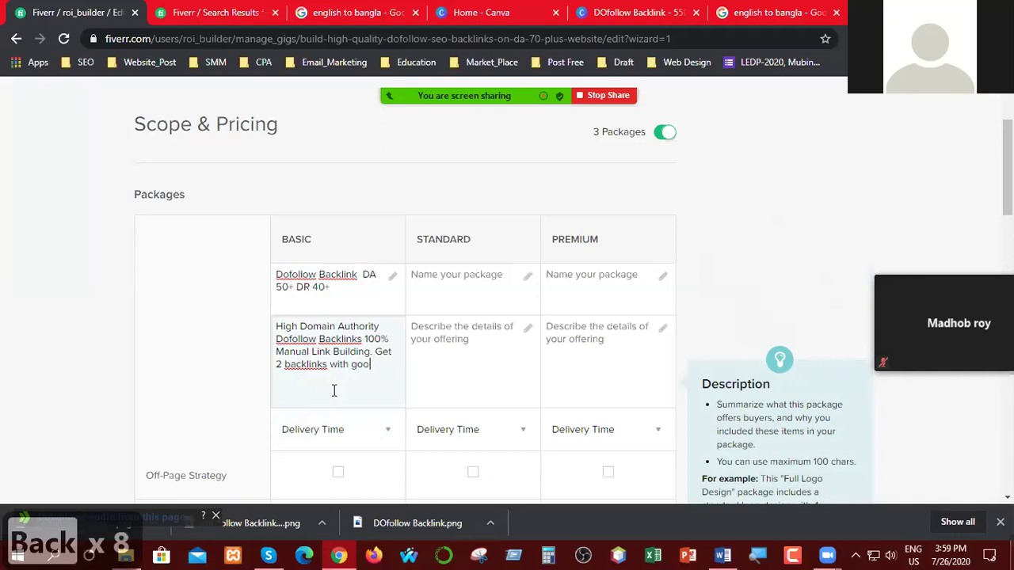
key(BackSpace)
key(BackSpace)
key(BackSpace)
key(BackSpace)
key(BackSpace)
key(BackSpace)
key(BackSpace)
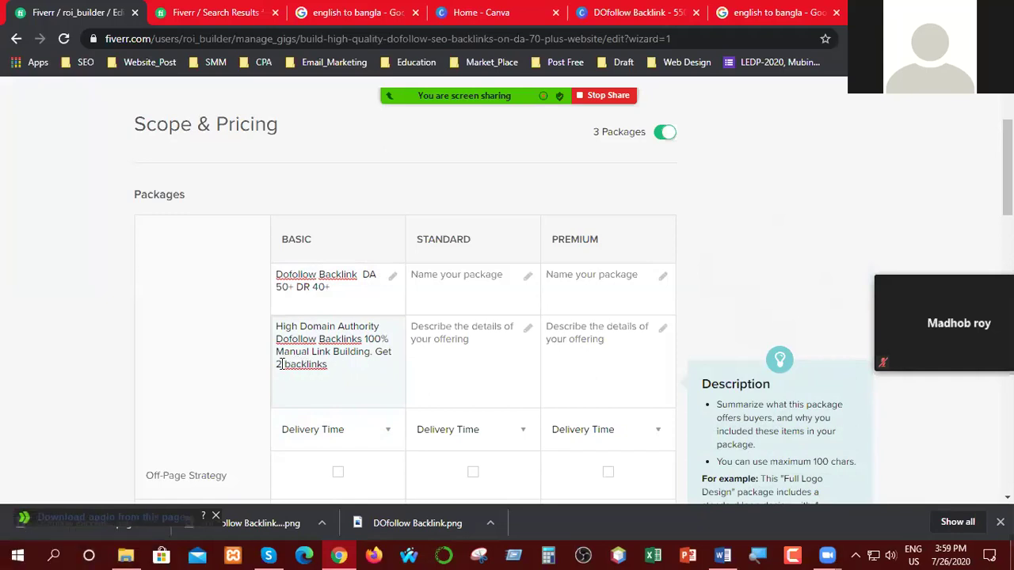
- Insert the word "Quality" before "backlinks" in the Basic package's description so it ends "Get 2 Quality backlinks"
key(ctrl+Left)
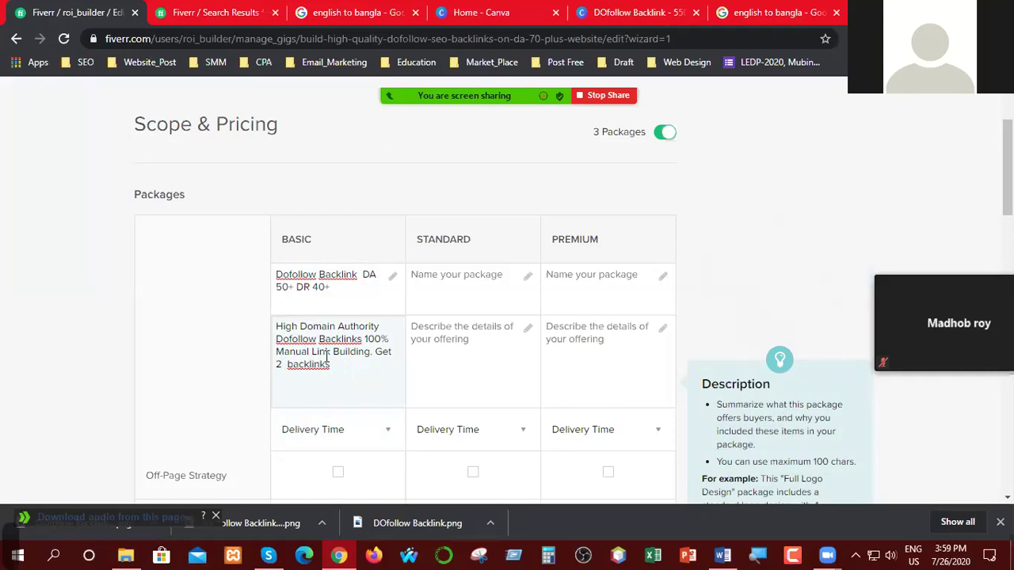
text(Quality)
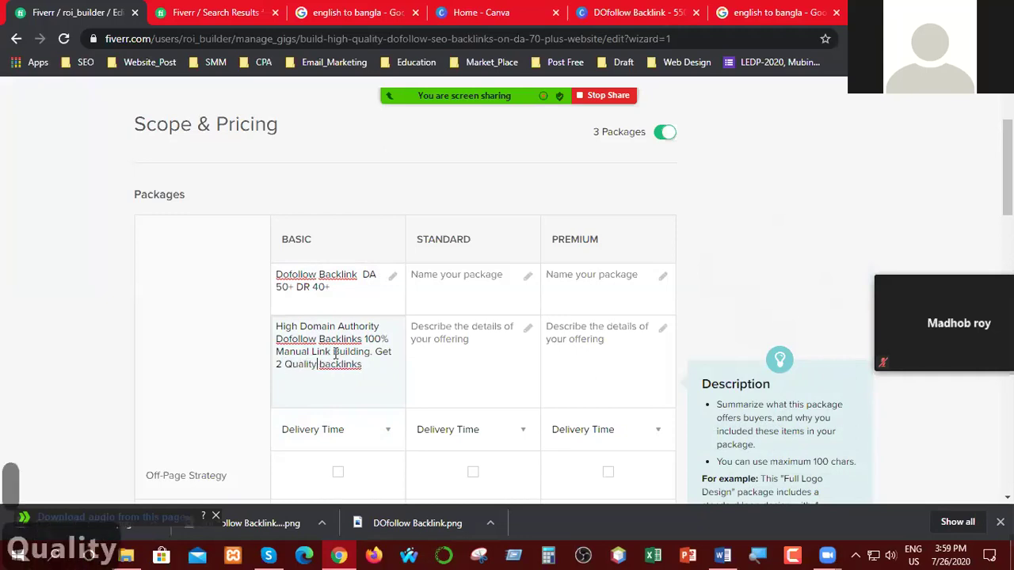
click(371, 370)
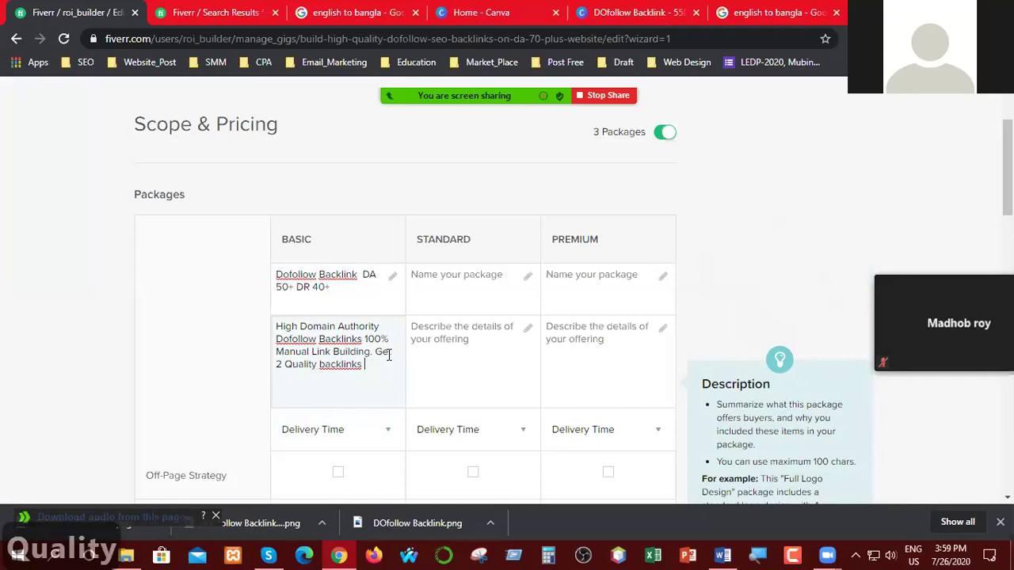
click(333, 290)
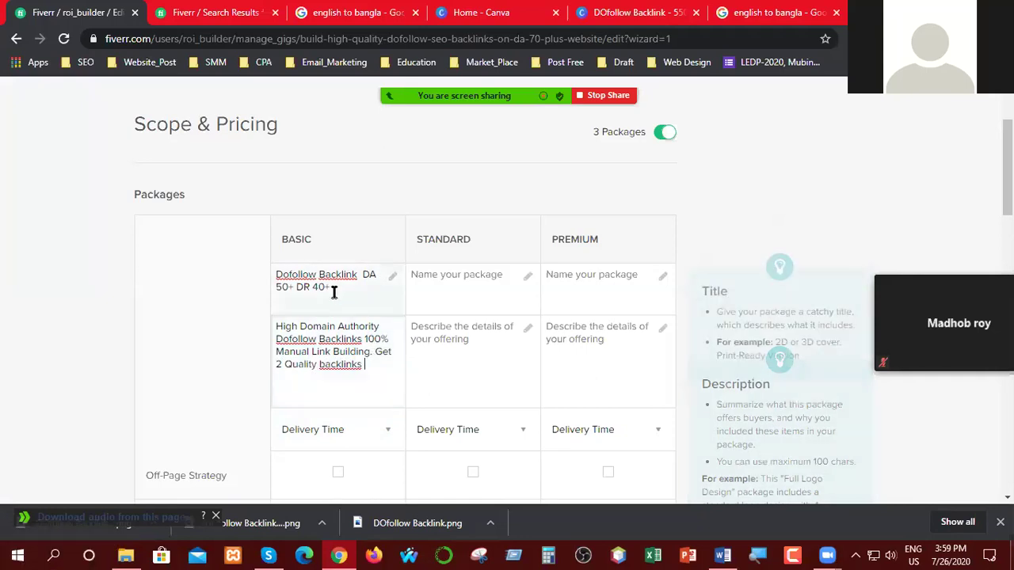
click(340, 376)
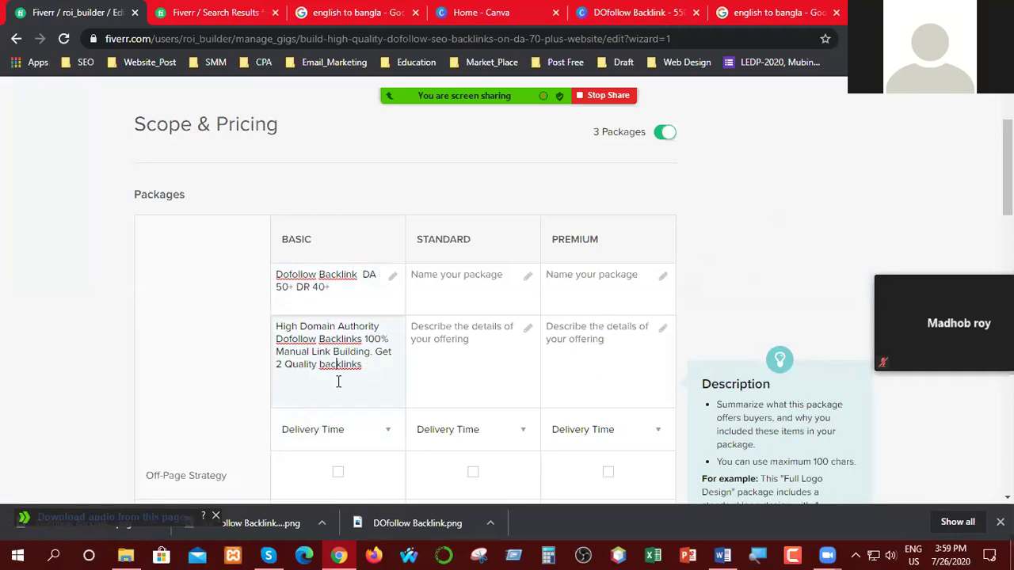
- Copy the Basic package's name into the Standard package and change it to "Dofollow Backlink DA 60+ DR 50+"
click(331, 286)
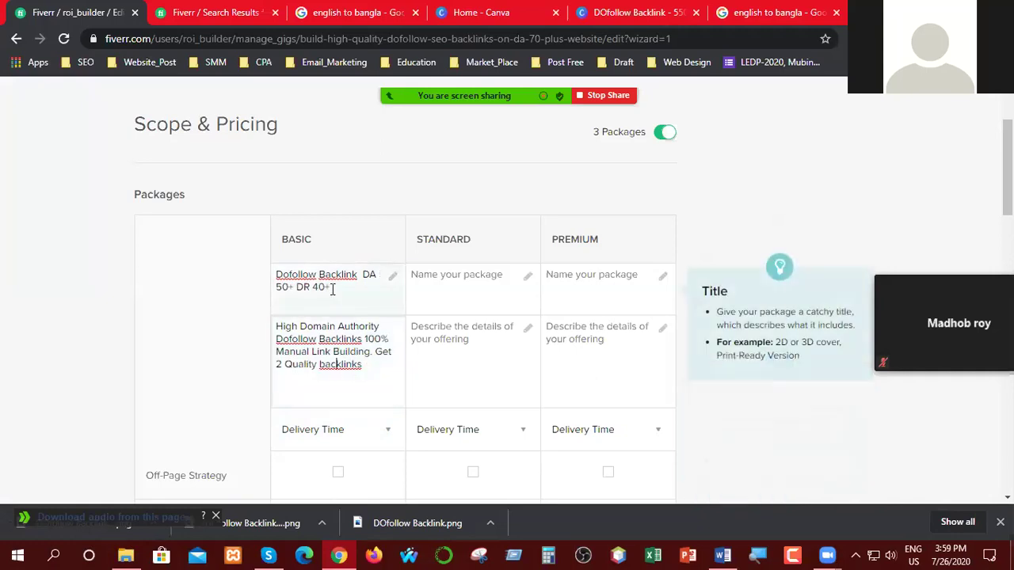
drag(331, 287, 275, 278)
key(ctrl+c)
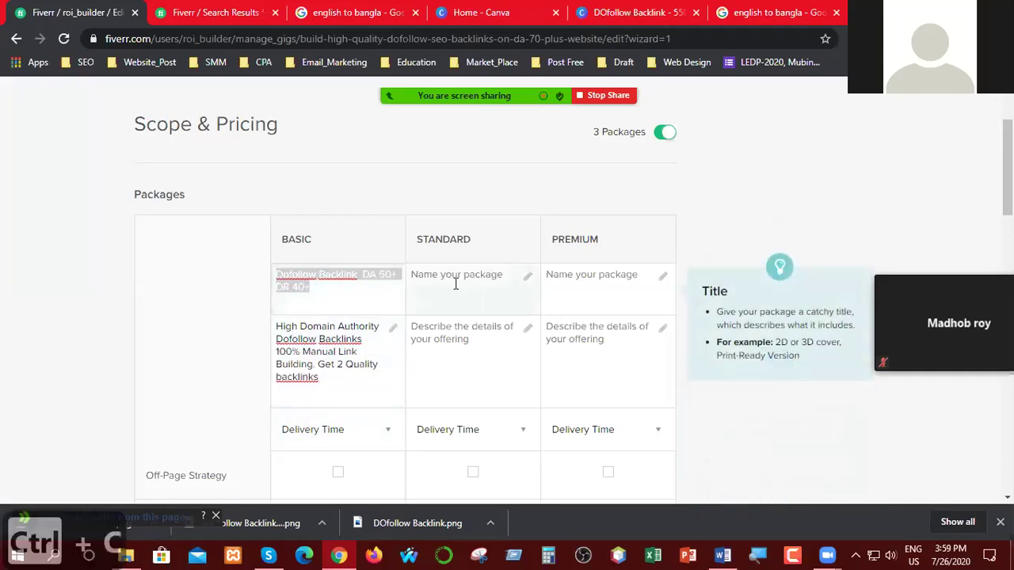
click(454, 280)
key(ctrl+v)
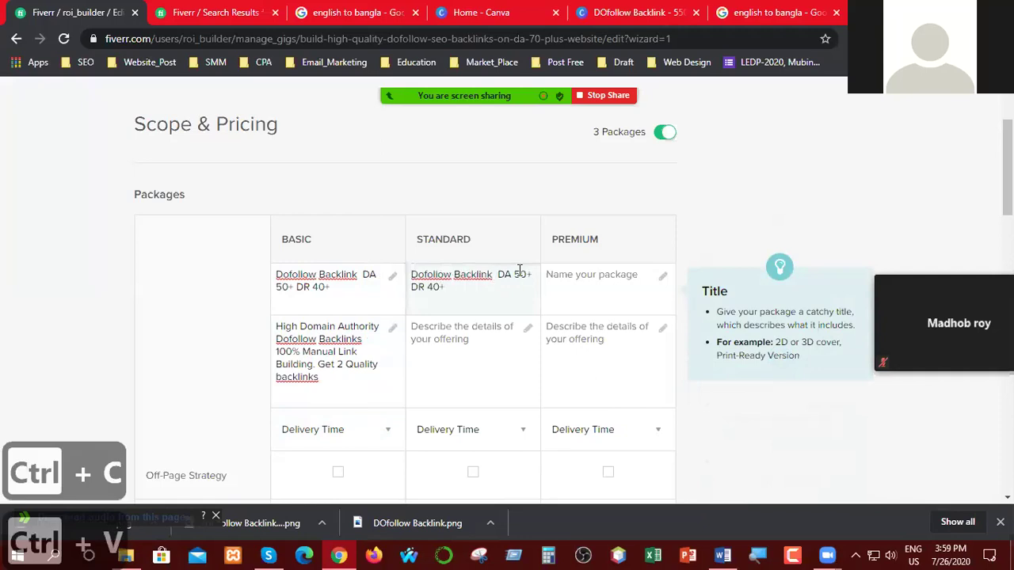
key(BackSpace)
text(6)
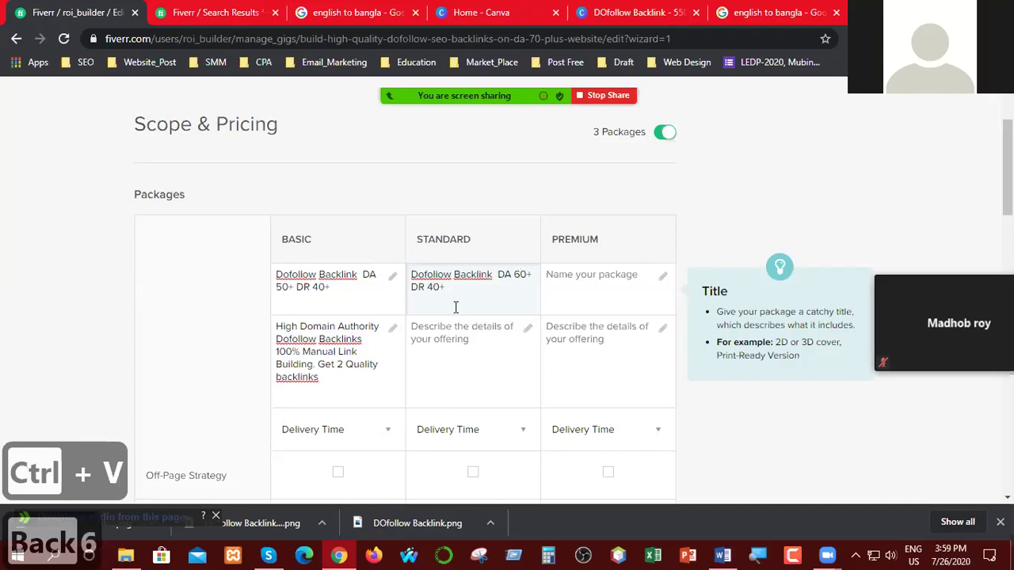
key(BackSpace)
text(5)
- Paste the copied name into the Premium package and change it to "Dofollow Backlink DA 70+ DR 60+"
click(567, 278)
key(ctrl+v)
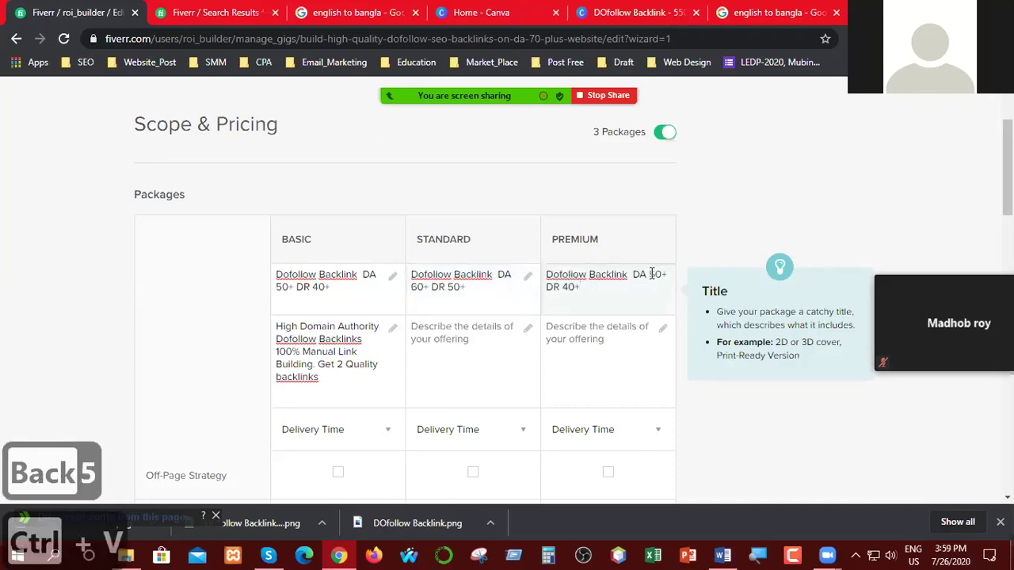
click(601, 336)
key(BackSpace)
text(7)
click(570, 281)
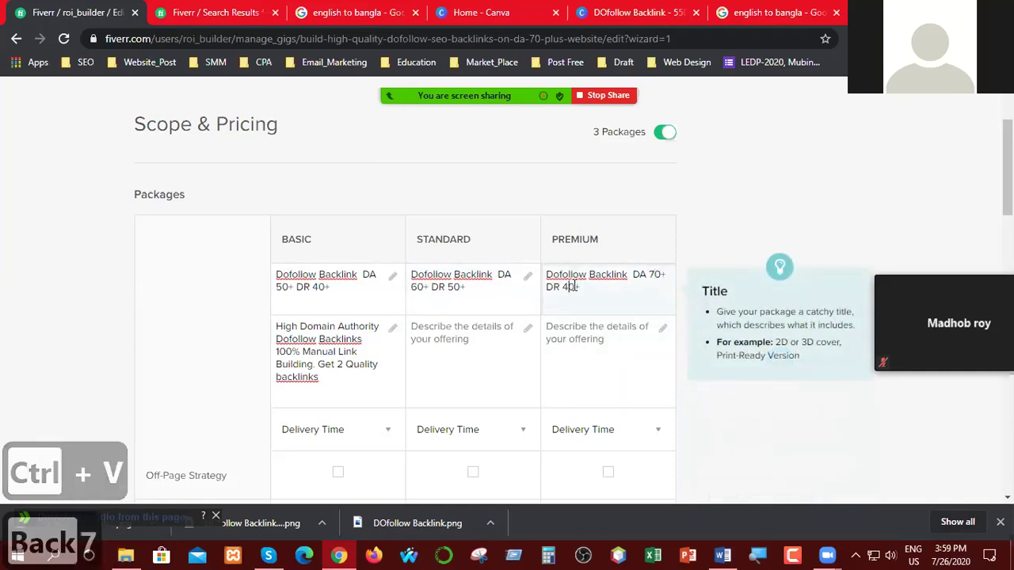
key(BackSpace)
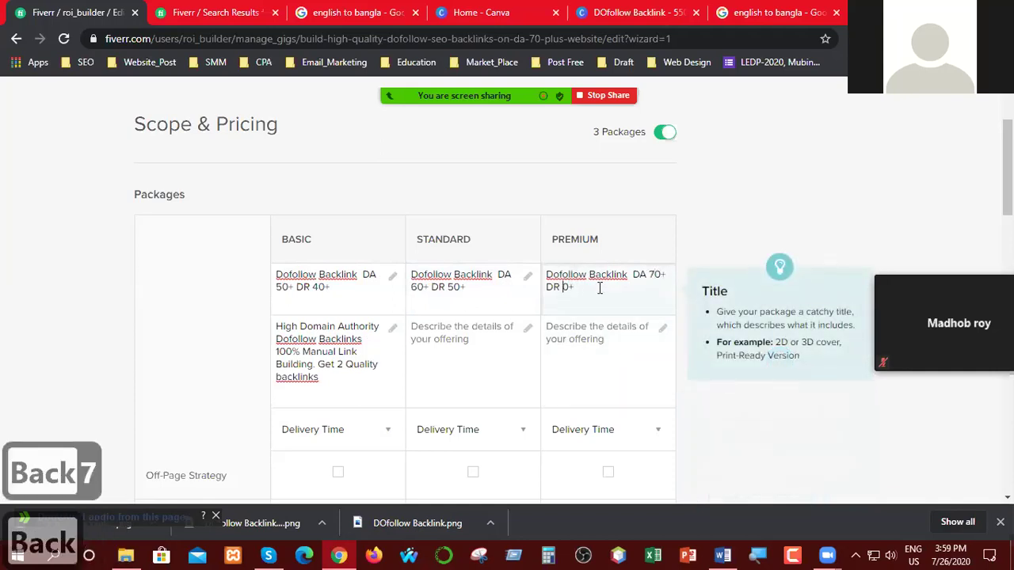
text(6)
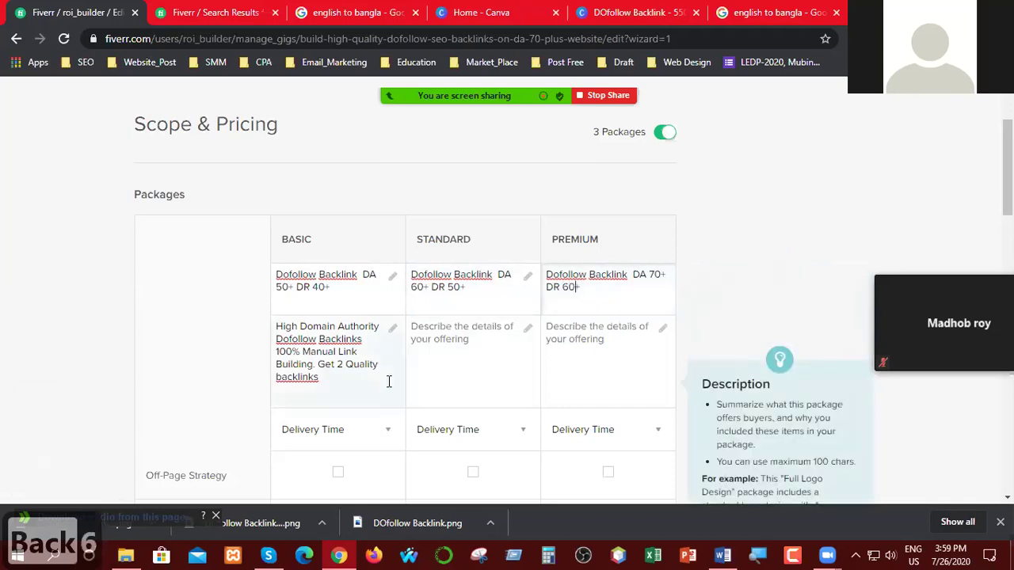
- Copy the whole Basic package description into the Standard and Premium package descriptions
scroll(513, 360, down, 1)
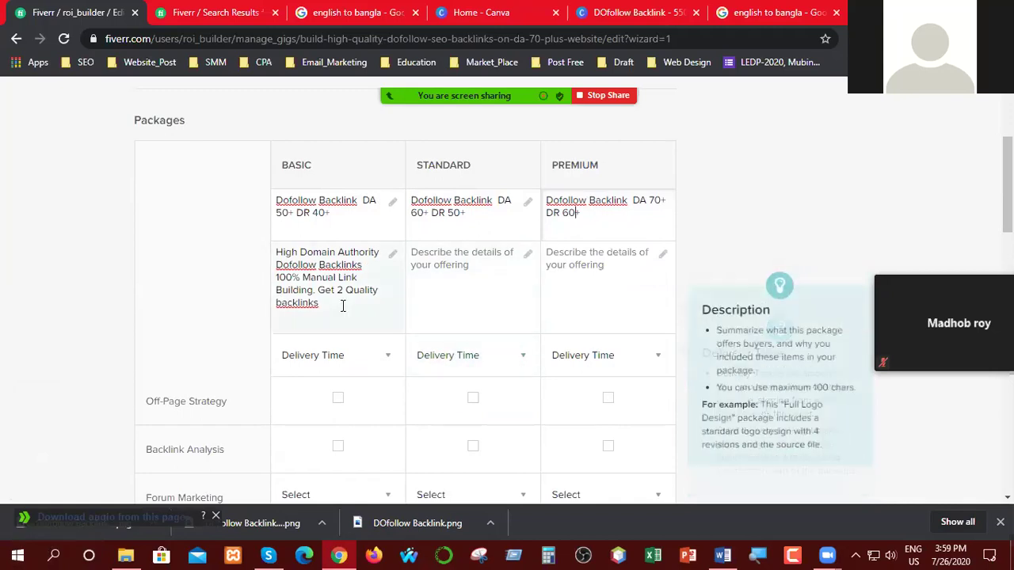
drag(322, 306, 265, 251)
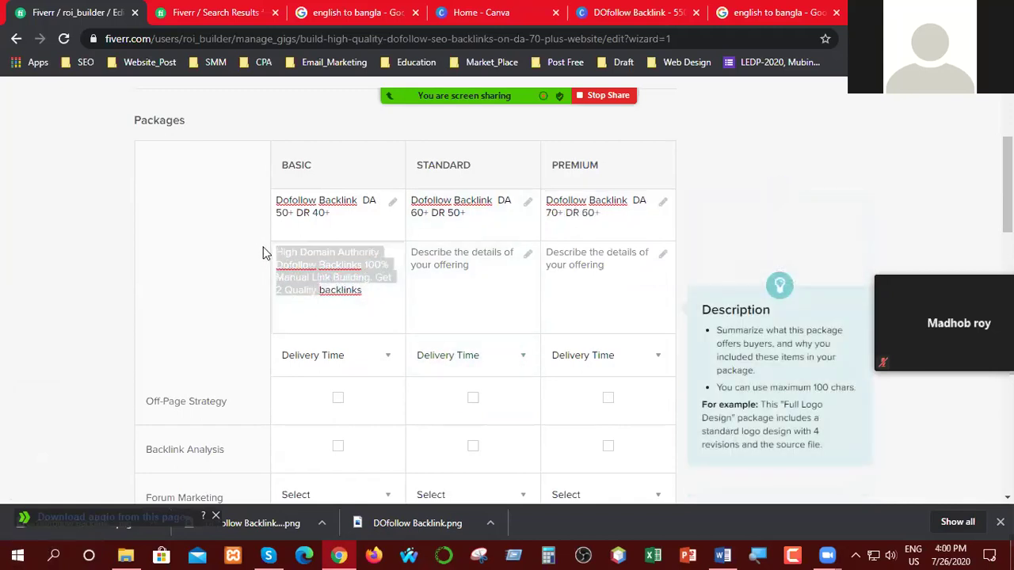
click(319, 270)
key(ctrl+a)
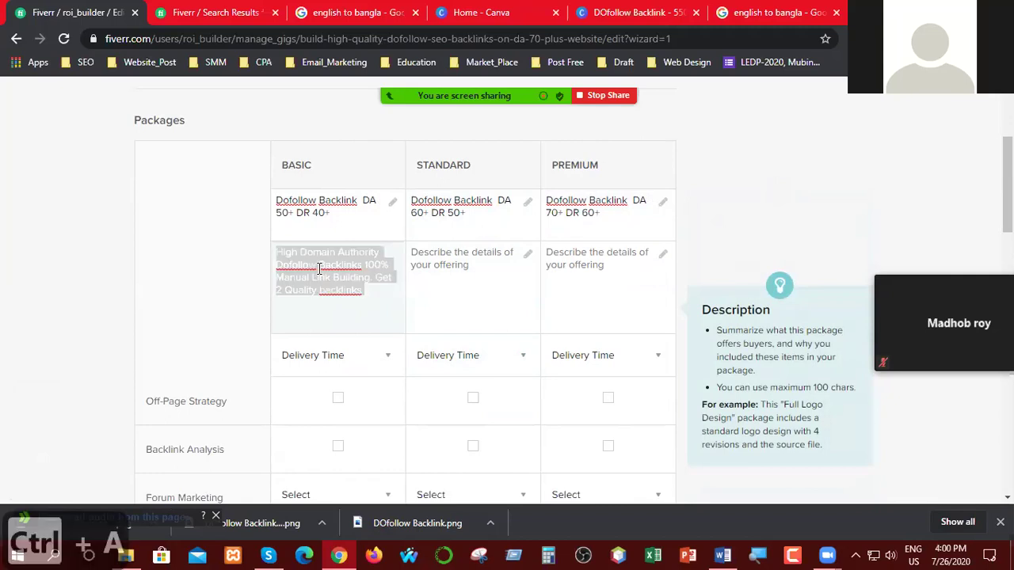
key(ctrl+c)
click(426, 258)
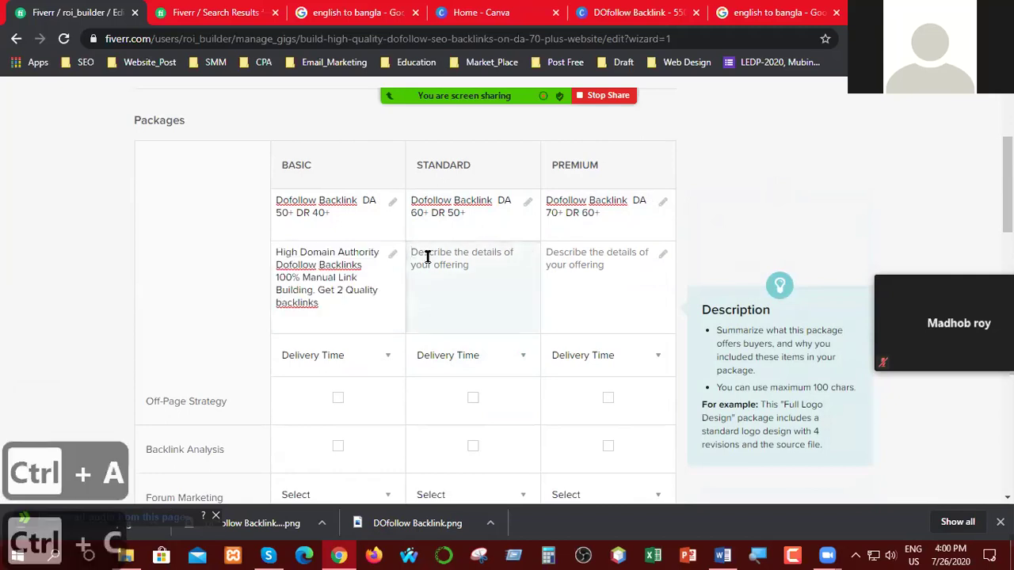
key(ctrl+v)
click(548, 253)
key(ctrl+v)
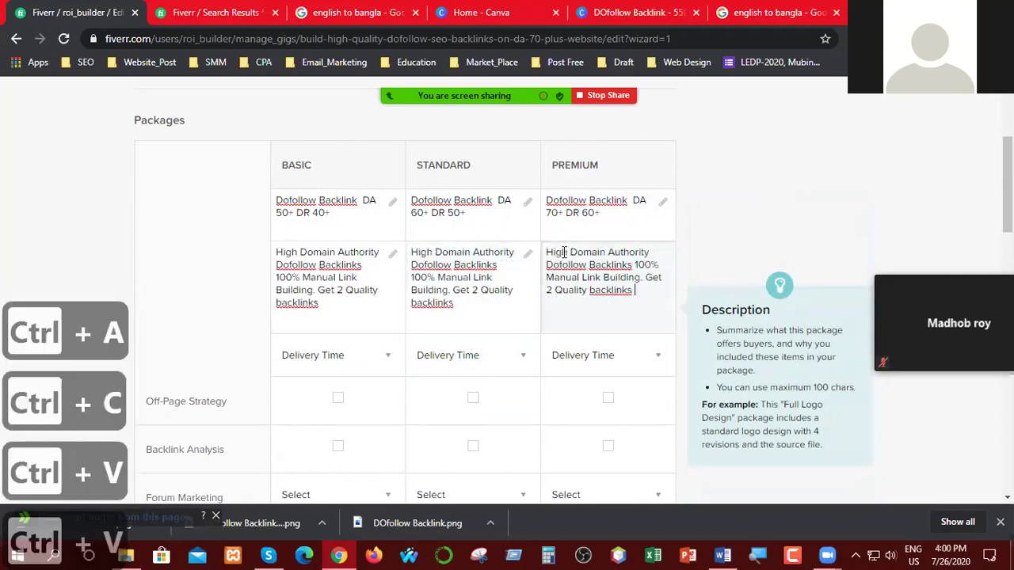
- Change the number of quality backlinks to 5 in the Standard description and 10 in the Premium description
click(494, 286)
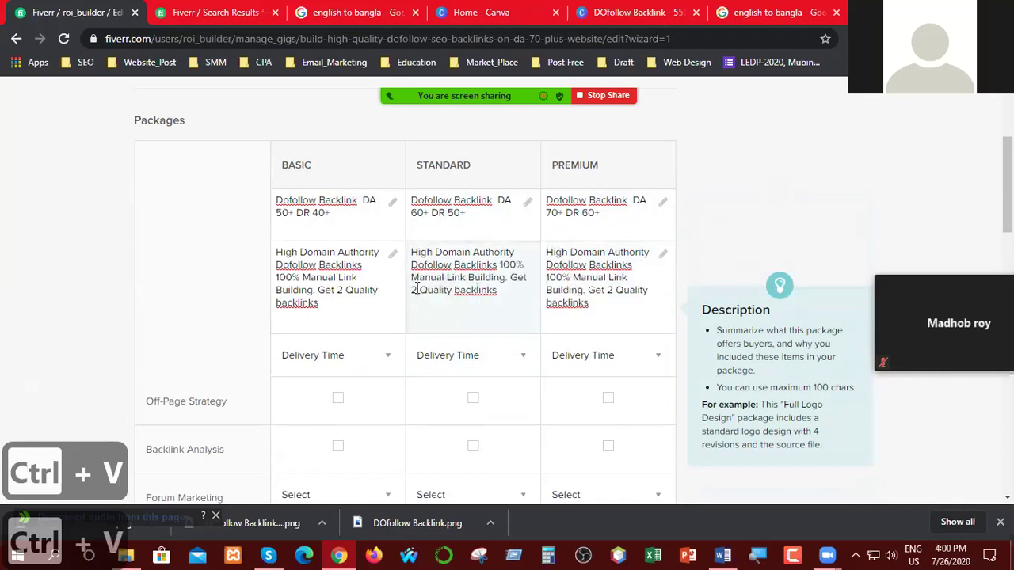
key(BackSpace)
text(5)
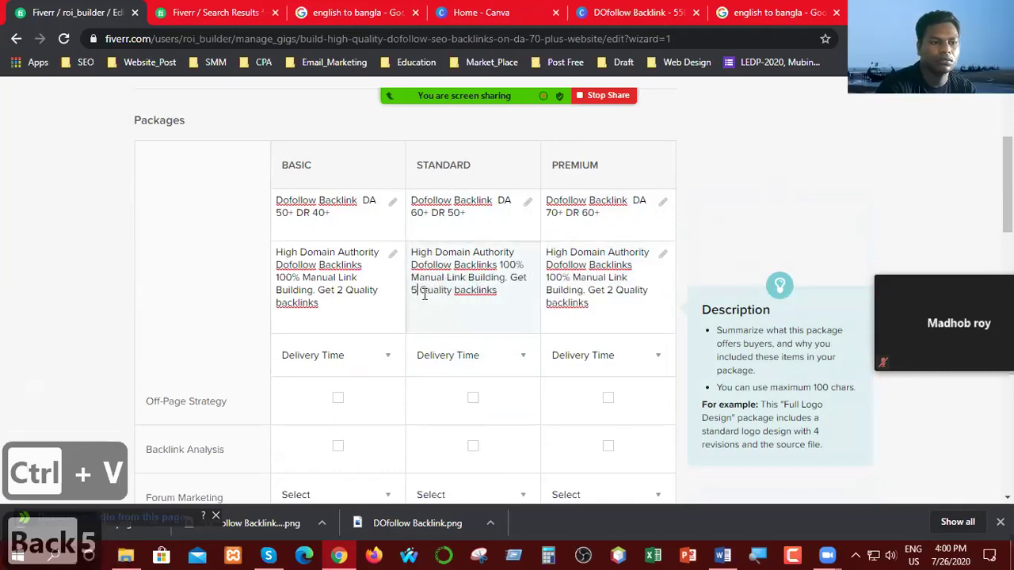
click(613, 292)
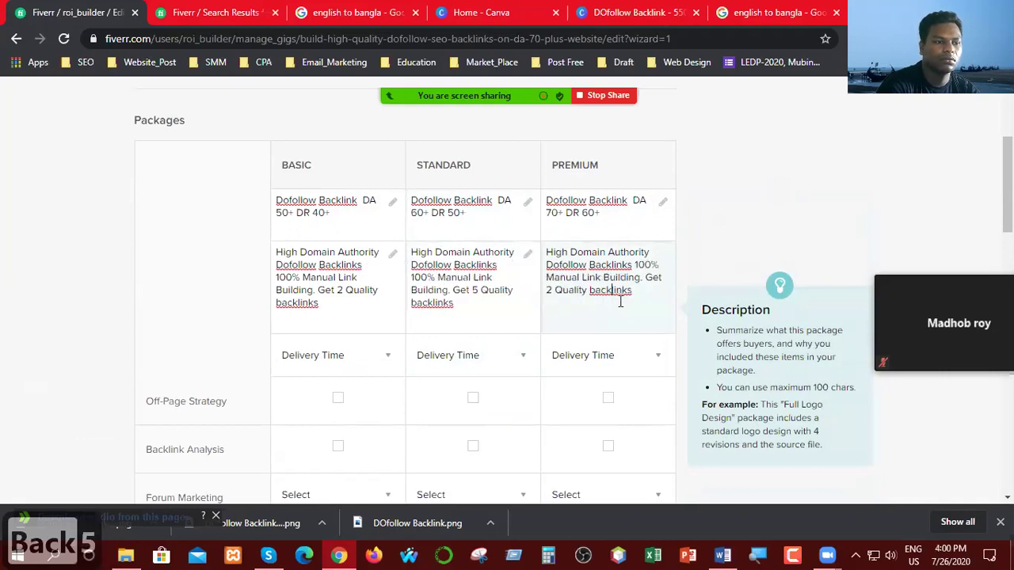
click(552, 290)
key(BackSpace)
text(10)
- Set the delivery times to 2 days for Basic, 3 days for Standard and 7 days for Premium
click(392, 358)
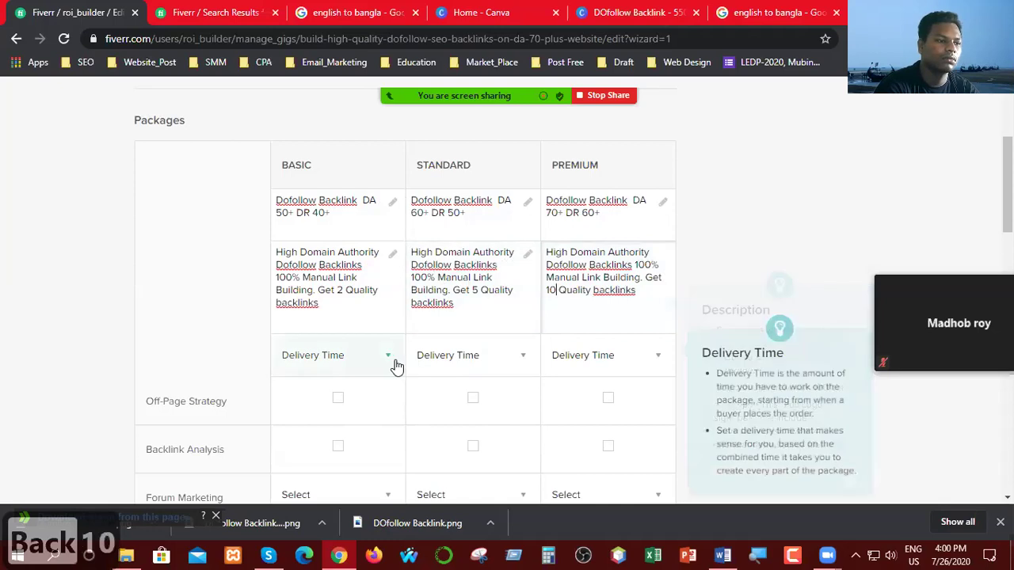
click(316, 404)
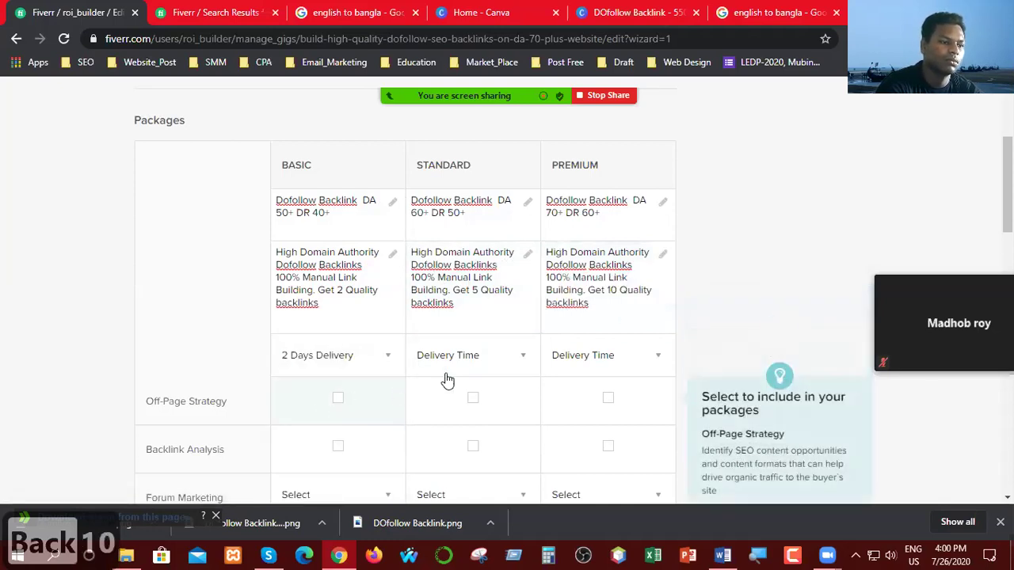
click(467, 361)
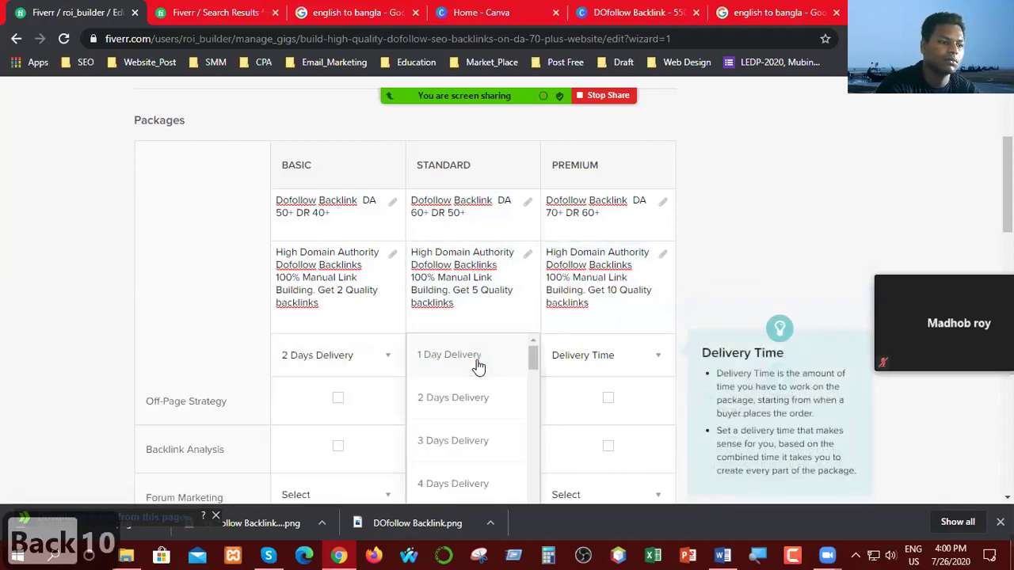
click(459, 448)
click(620, 364)
scroll(608, 431, down, 1)
scroll(609, 440, down, 3)
click(597, 396)
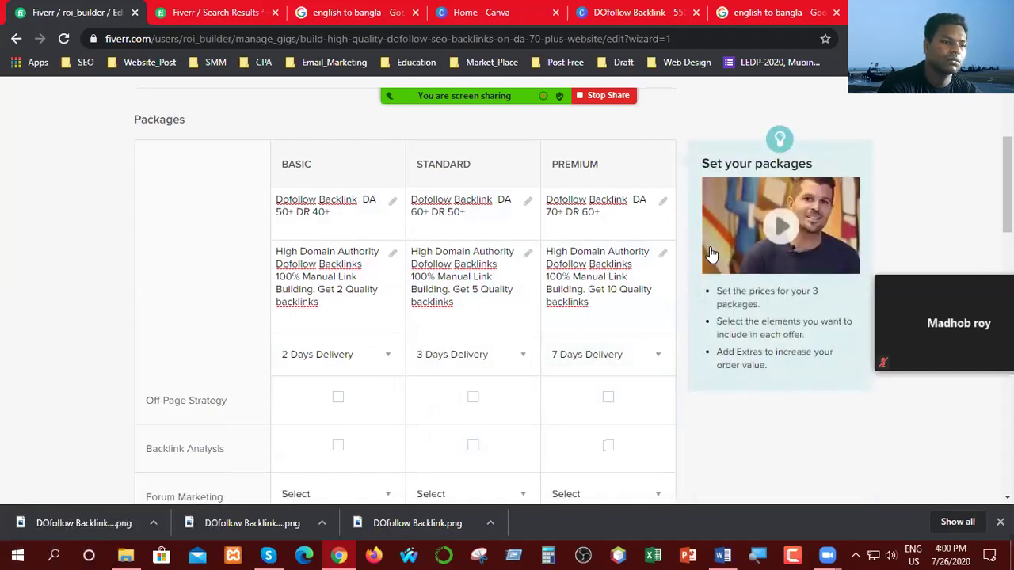
- Include Off-Page Strategy and Backlink Analysis in the Basic, Standard and Premium packages
scroll(711, 254, down, 2)
click(338, 250)
click(473, 250)
click(607, 249)
click(338, 298)
click(470, 300)
click(605, 301)
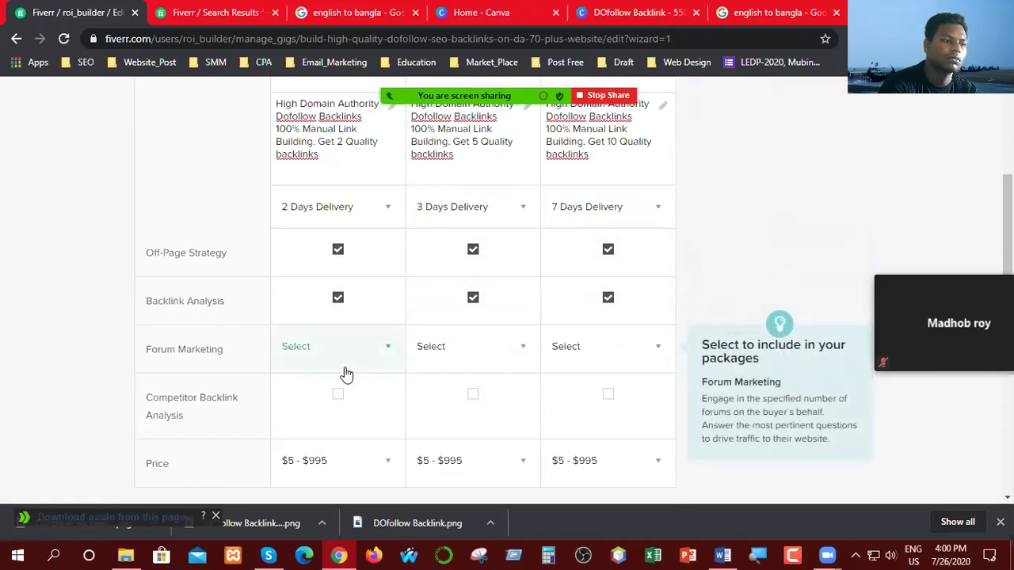
- Leave Forum Marketing unselected and include Competitor Backlink Analysis in all three packages
scroll(346, 374, down, 1)
click(351, 286)
click(357, 279)
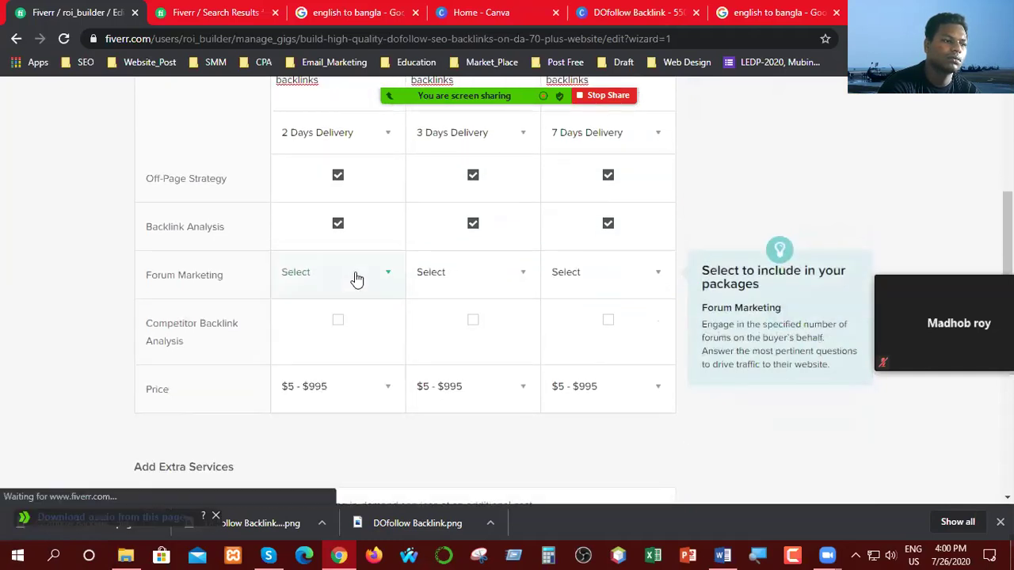
scroll(269, 312, down, 1)
click(352, 253)
click(480, 251)
click(601, 253)
- Set the Basic package's price to $10 and the Standard package's price to $35
click(364, 325)
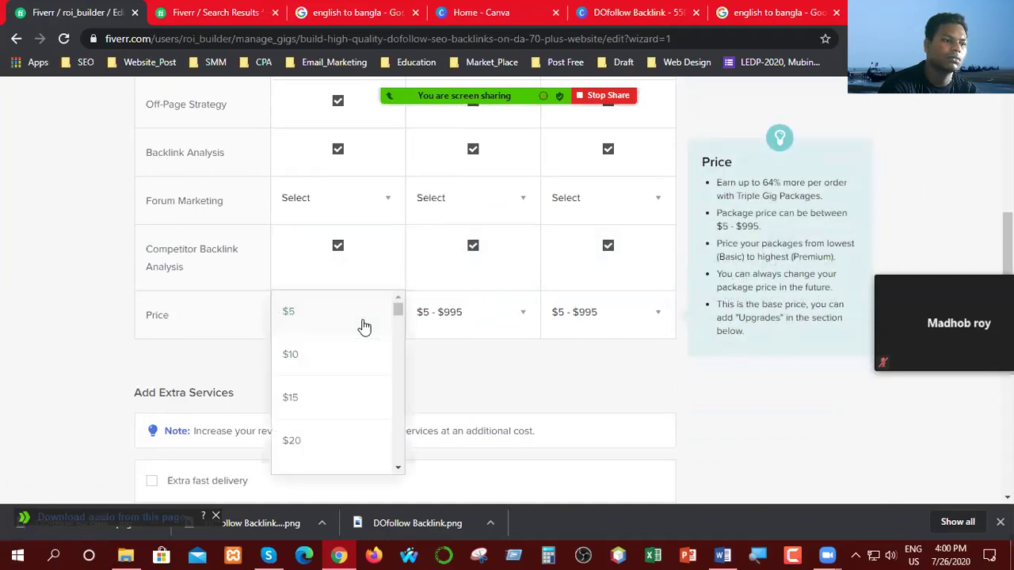
click(317, 358)
click(480, 321)
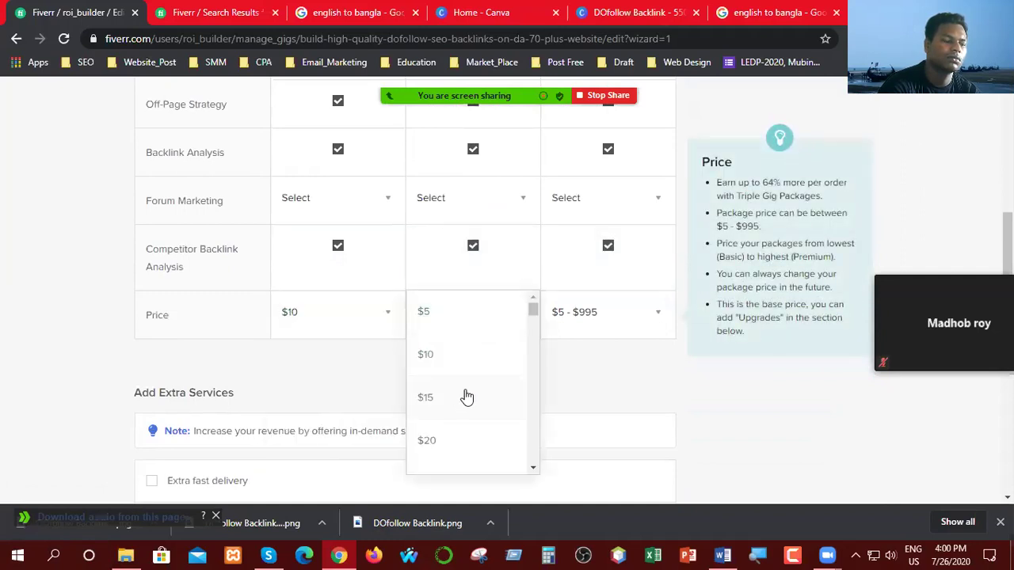
scroll(471, 397, down, 2)
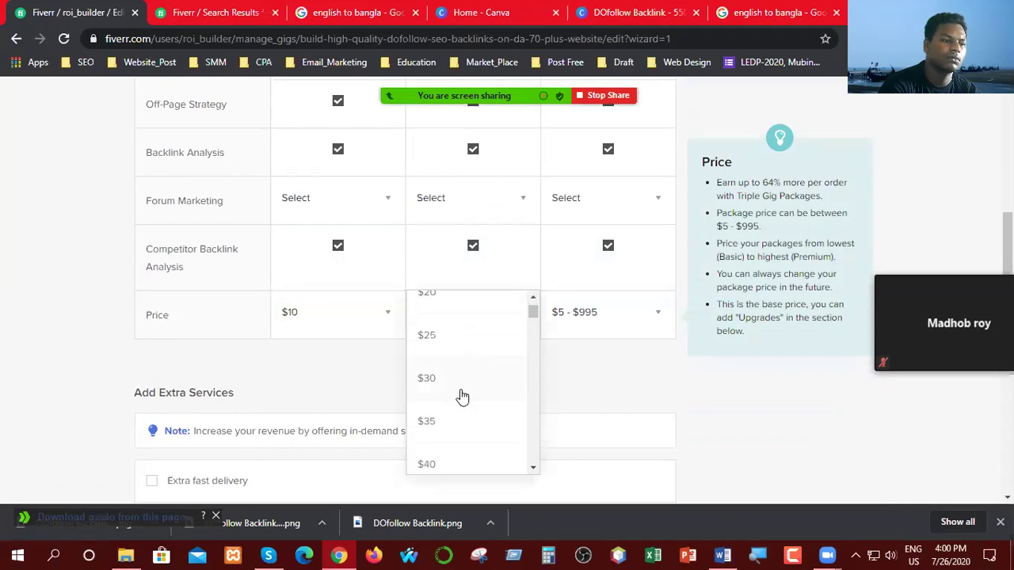
click(436, 421)
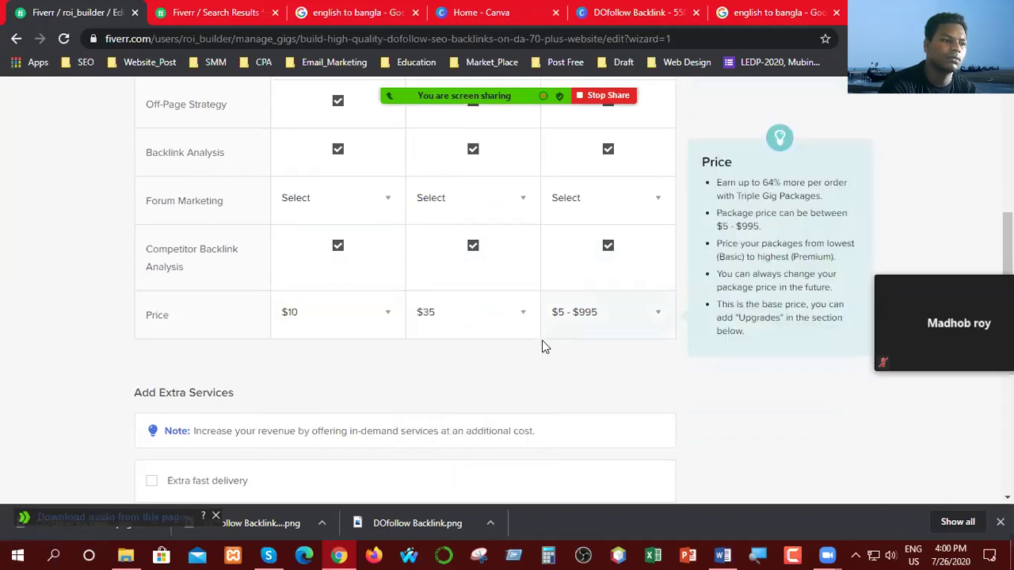
- Set the Premium package's price to $100
click(617, 329)
scroll(574, 413, down, 5)
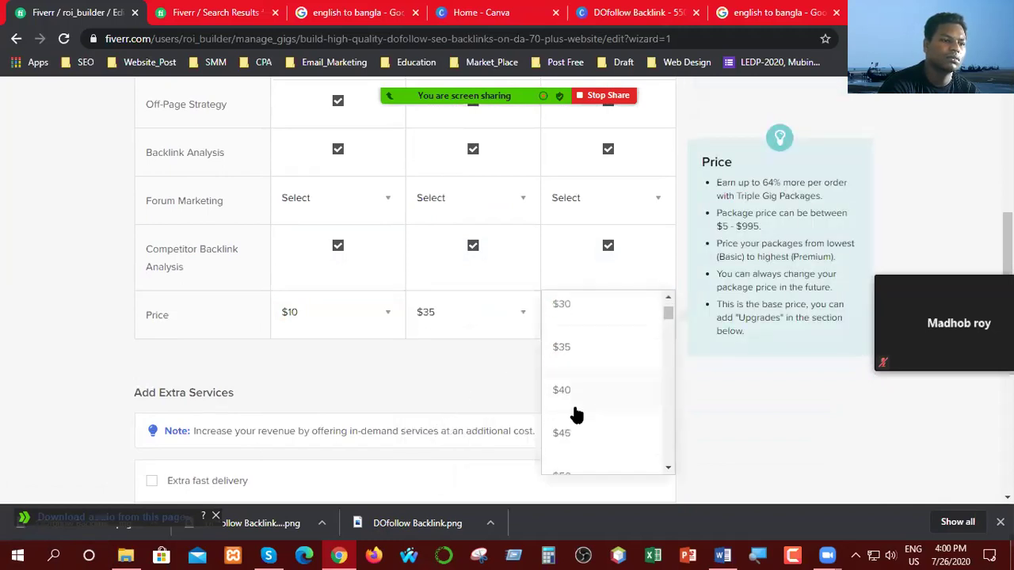
scroll(579, 409, down, 2)
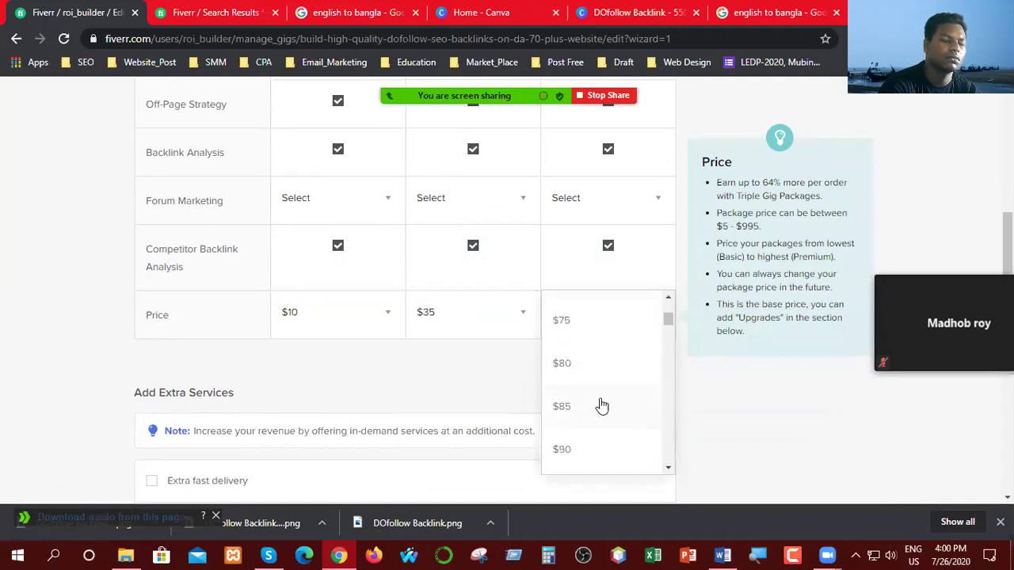
scroll(599, 405, down, 2)
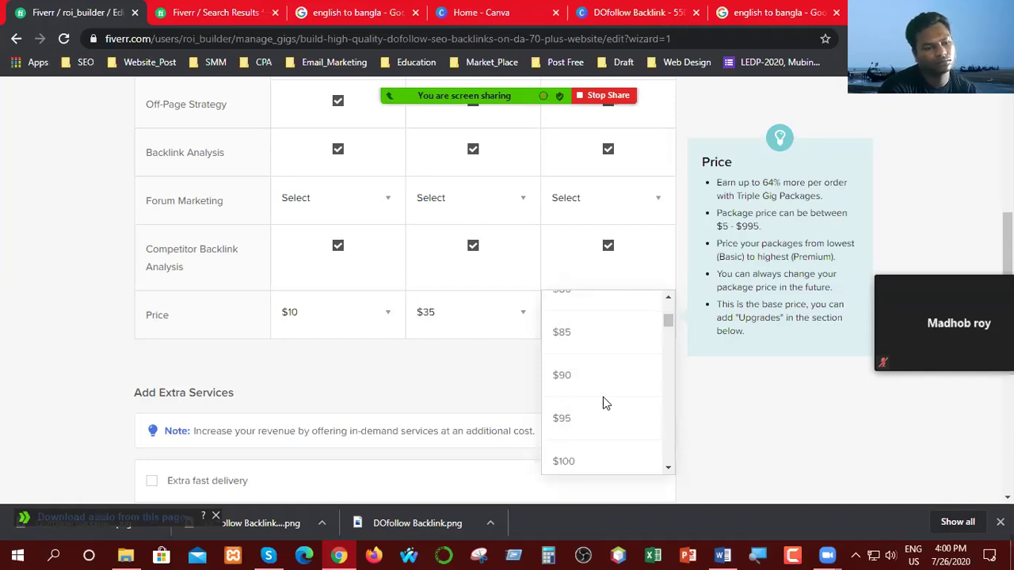
scroll(602, 401, down, 1)
click(564, 388)
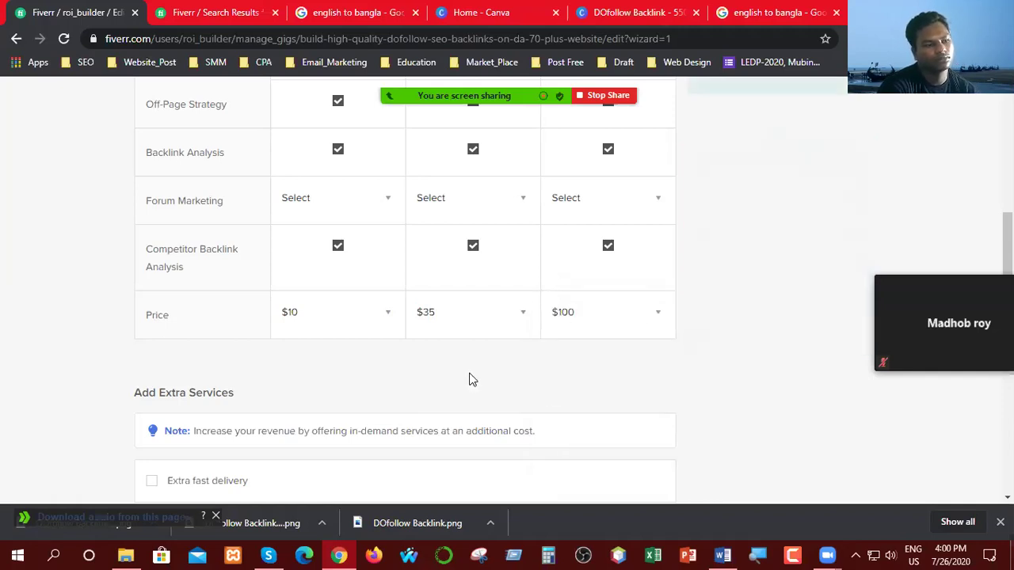
- Enable the extra fast delivery service and offer the Basic package in 1 day for an extra $5
scroll(469, 372, down, 2)
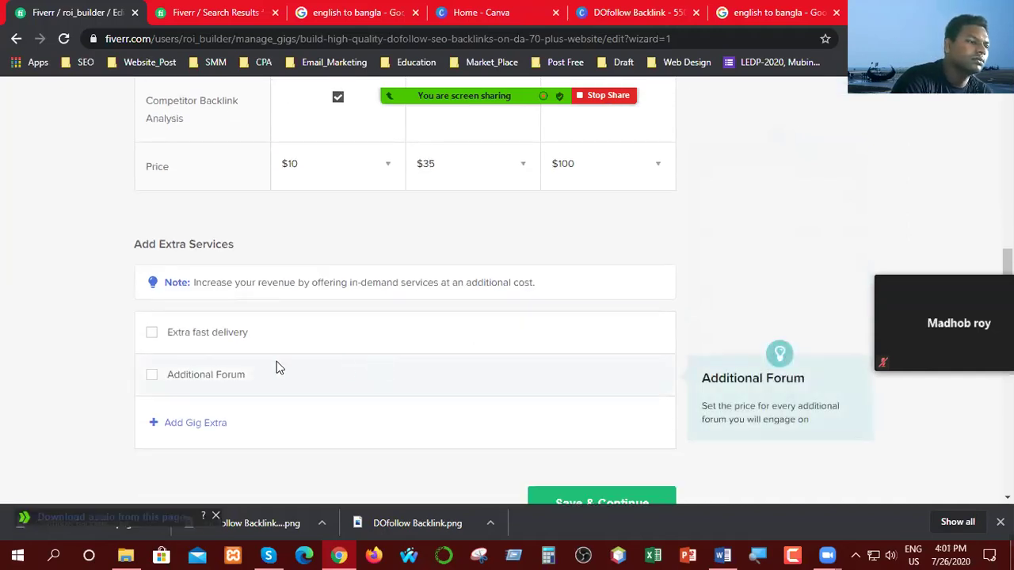
scroll(278, 404, up, 1)
scroll(278, 404, down, 1)
scroll(369, 407, down, 1)
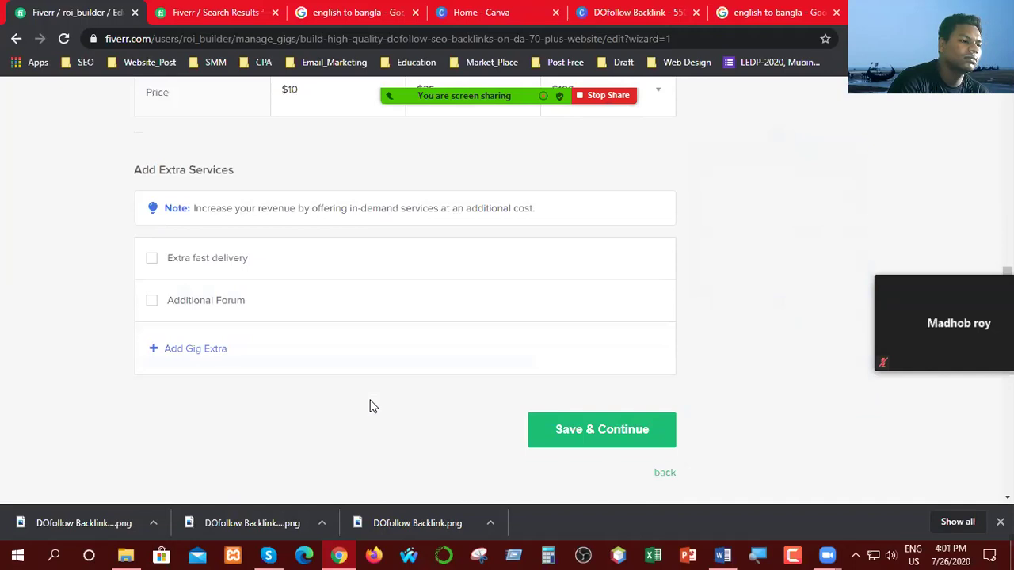
click(152, 261)
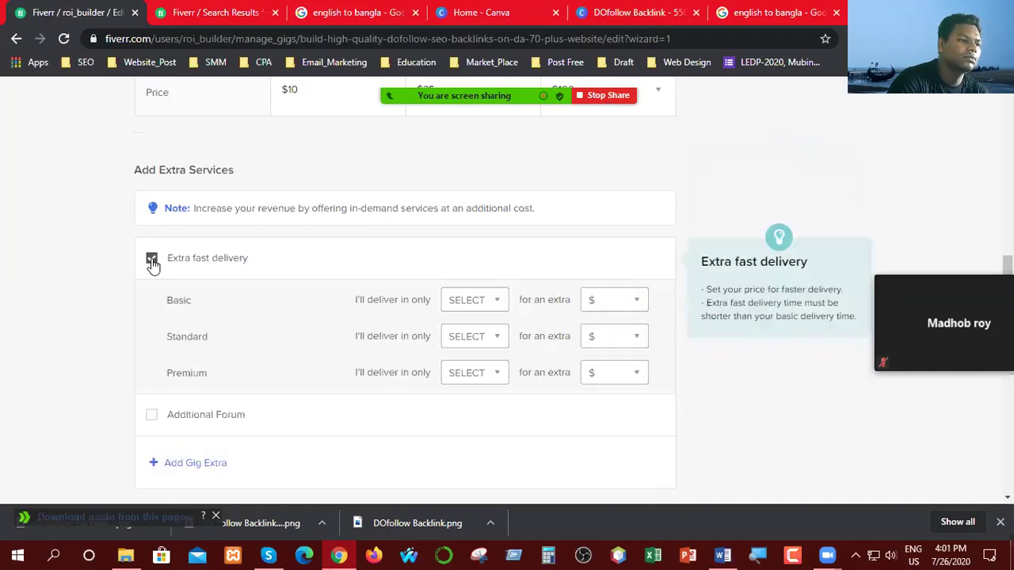
click(474, 307)
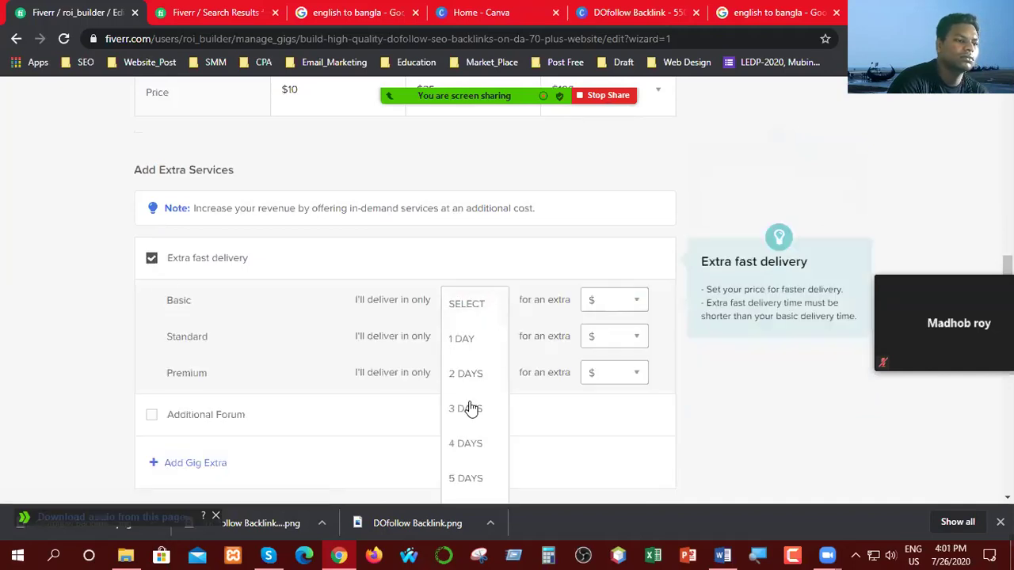
click(465, 340)
click(623, 307)
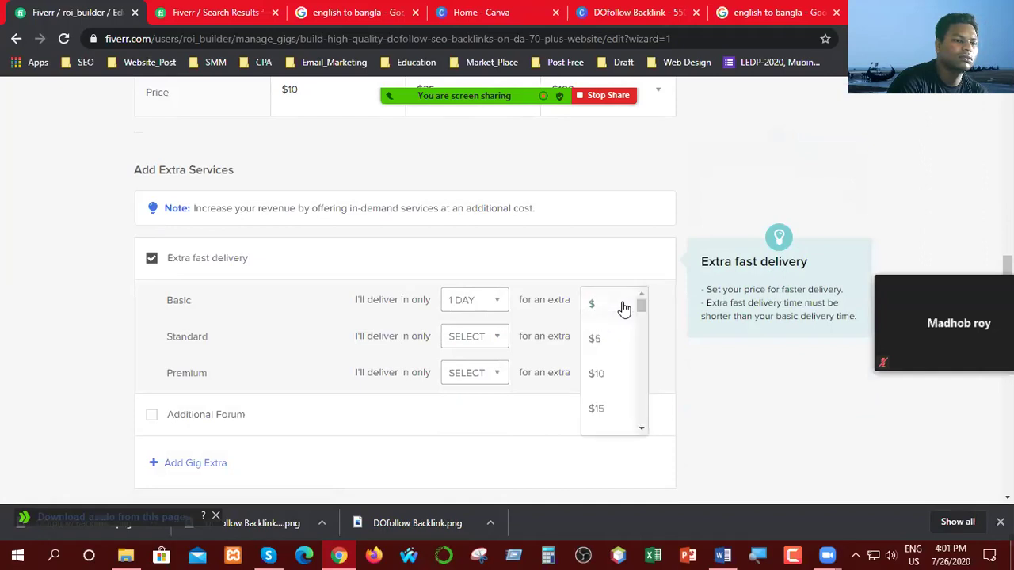
click(605, 378)
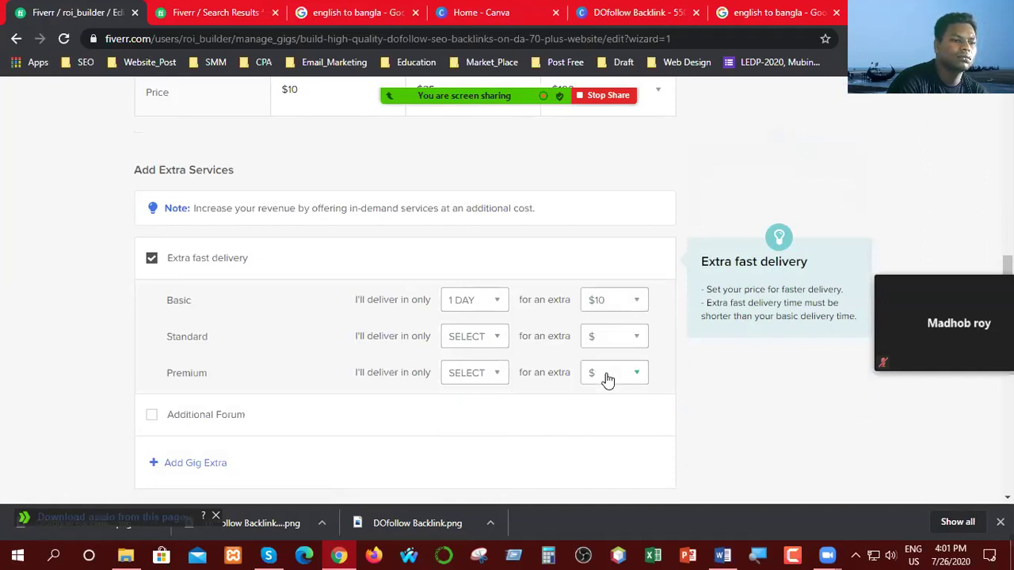
click(621, 311)
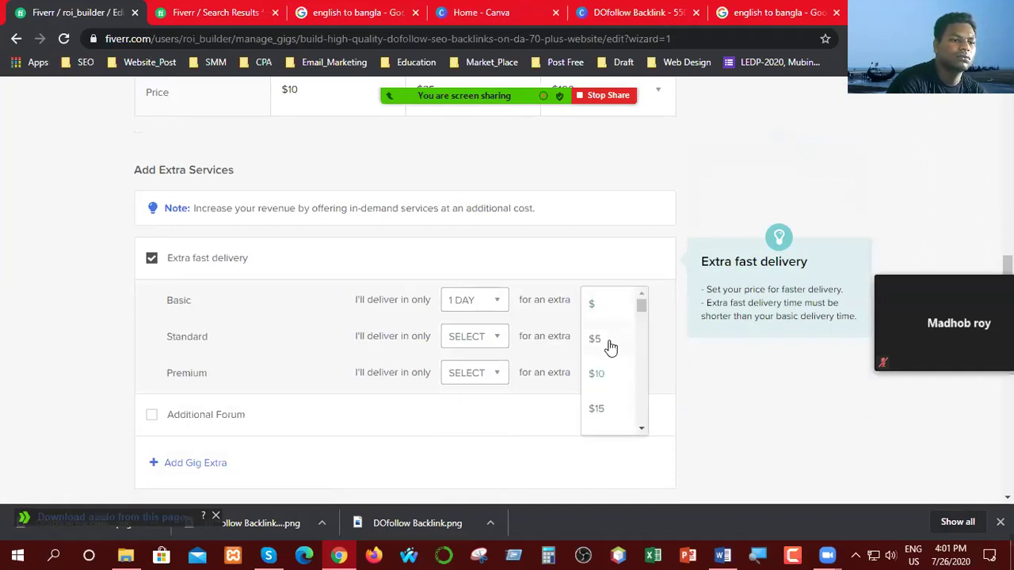
click(608, 345)
- Offer extra fast delivery of the Standard package in 2 days for an extra $15
click(489, 342)
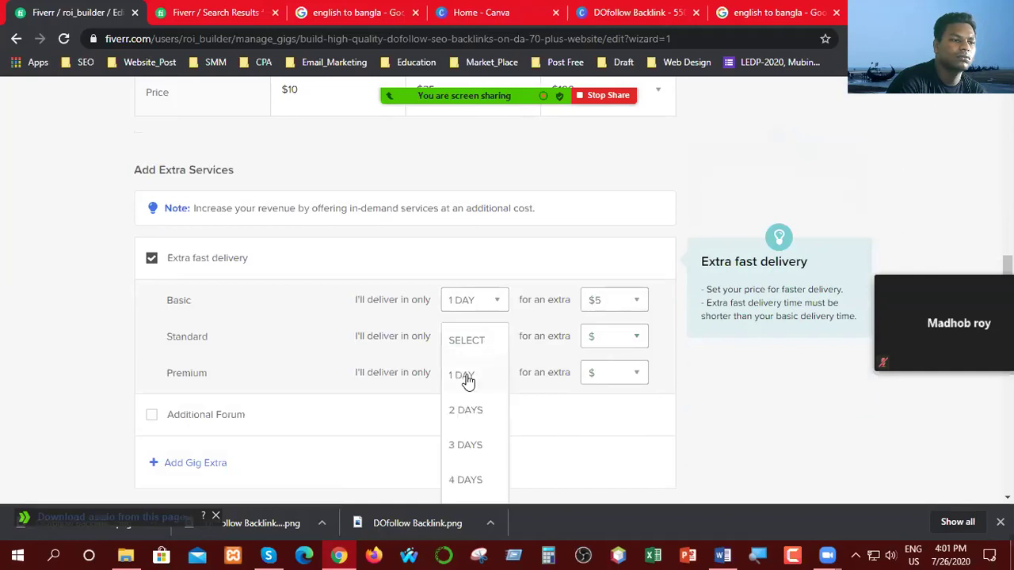
scroll(468, 462, down, 1)
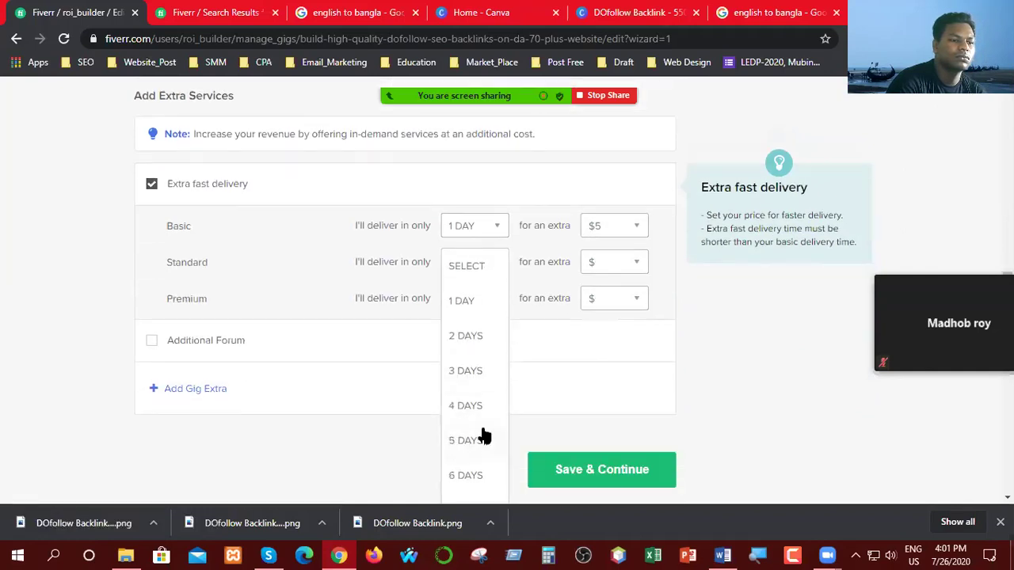
click(469, 337)
click(607, 264)
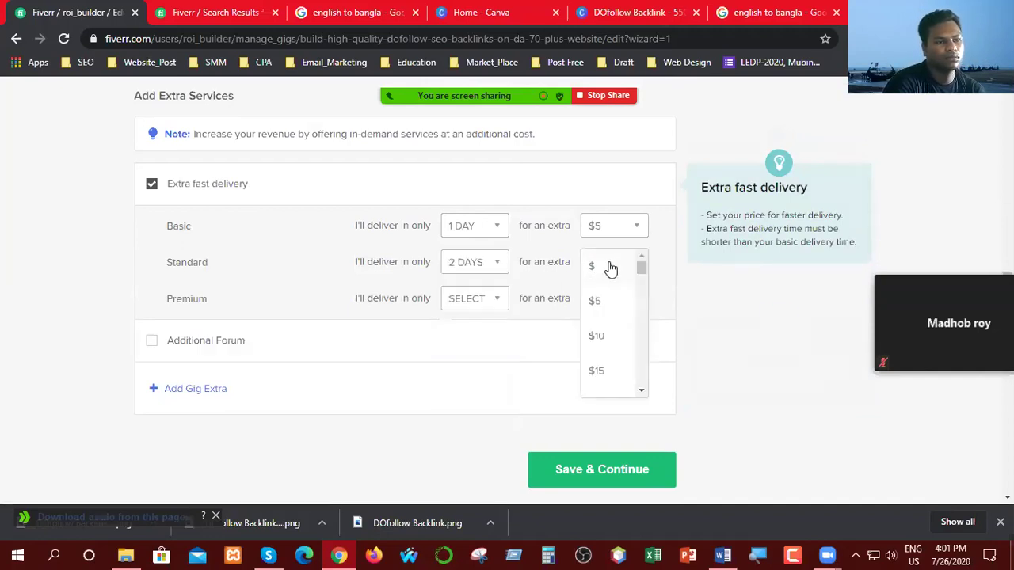
click(599, 373)
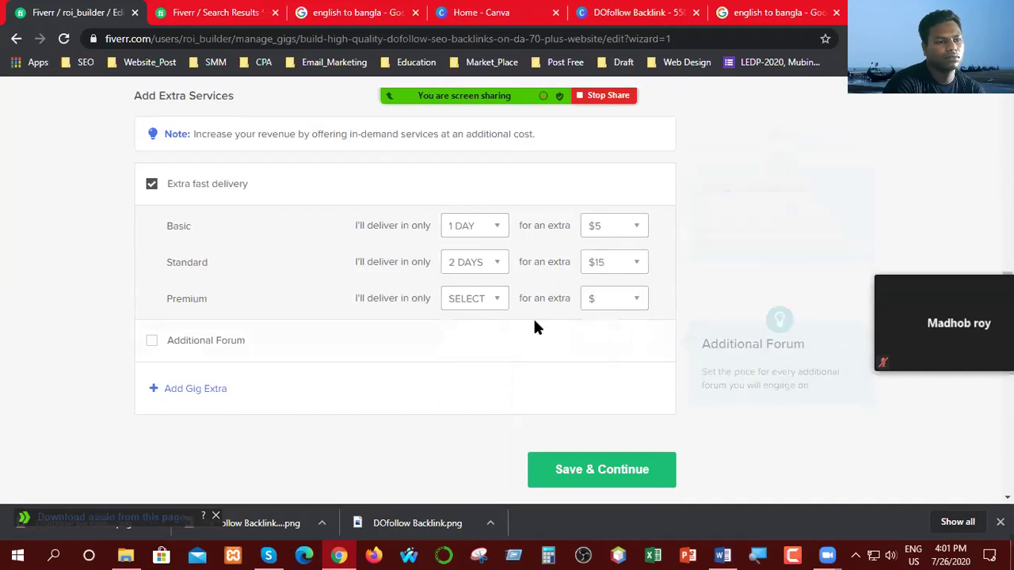
- Offer extra fast delivery of the Premium package in 3 days for an extra $30
click(478, 304)
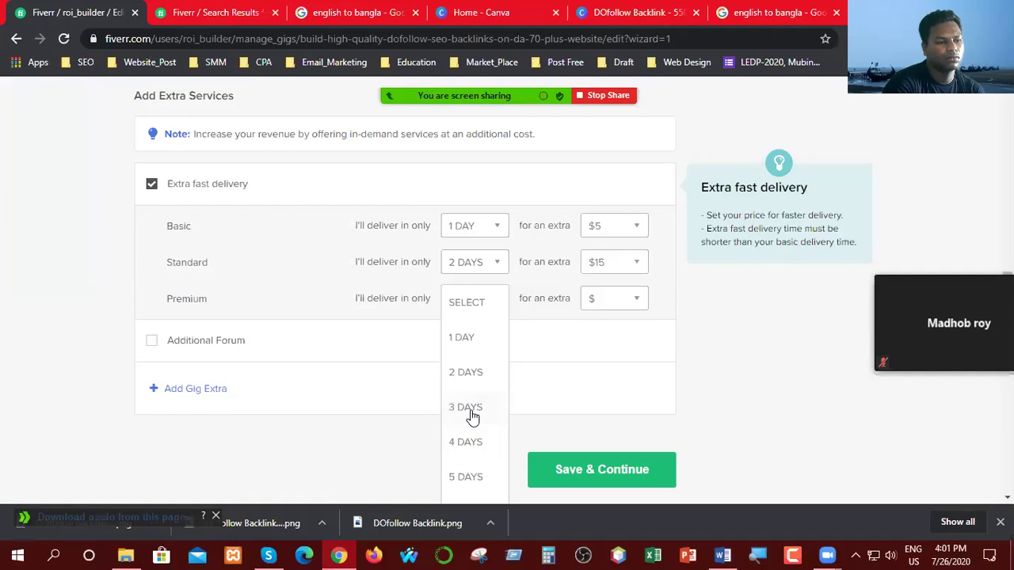
click(472, 415)
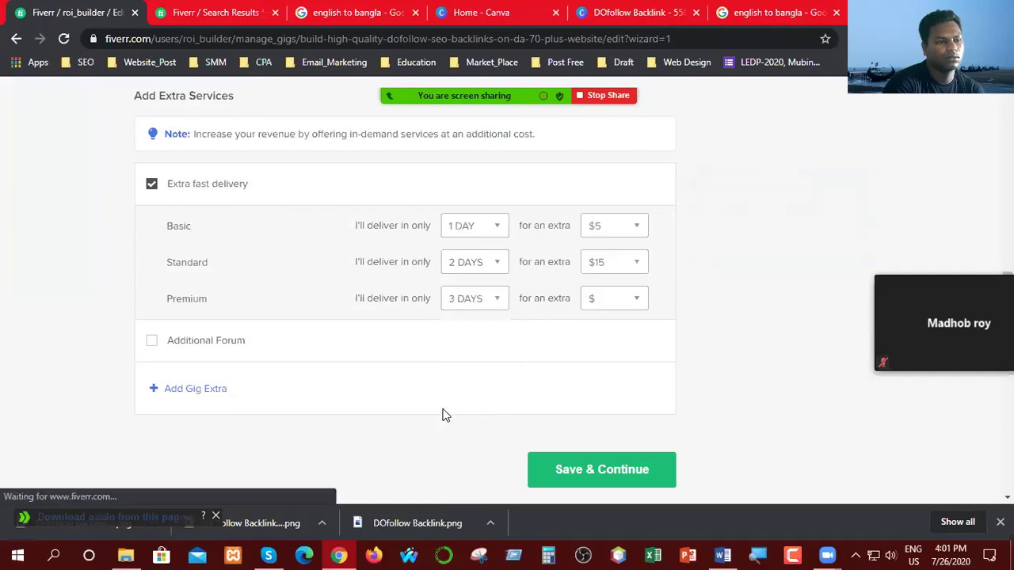
click(625, 308)
scroll(617, 392, down, 2)
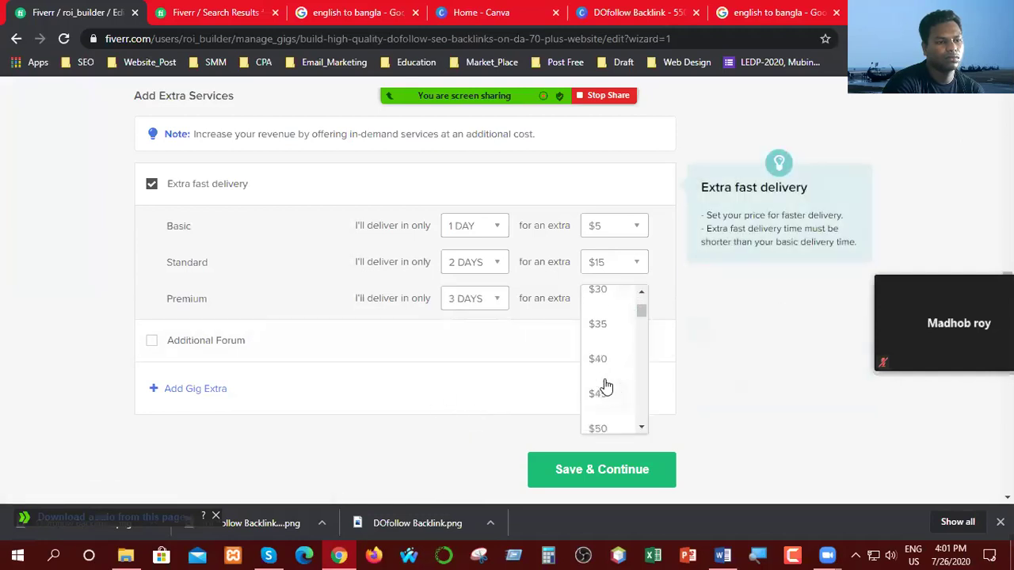
click(604, 301)
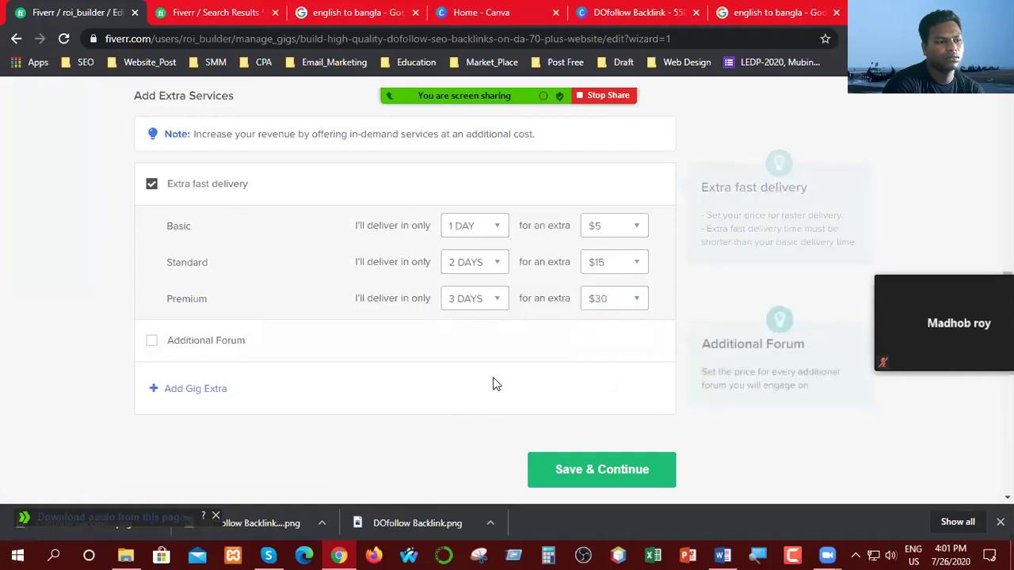
- Add the Additional Forum extra for $5 with 1 additional day, and save the pricing to continue to Description & FAQ
scroll(446, 386, down, 1)
click(151, 266)
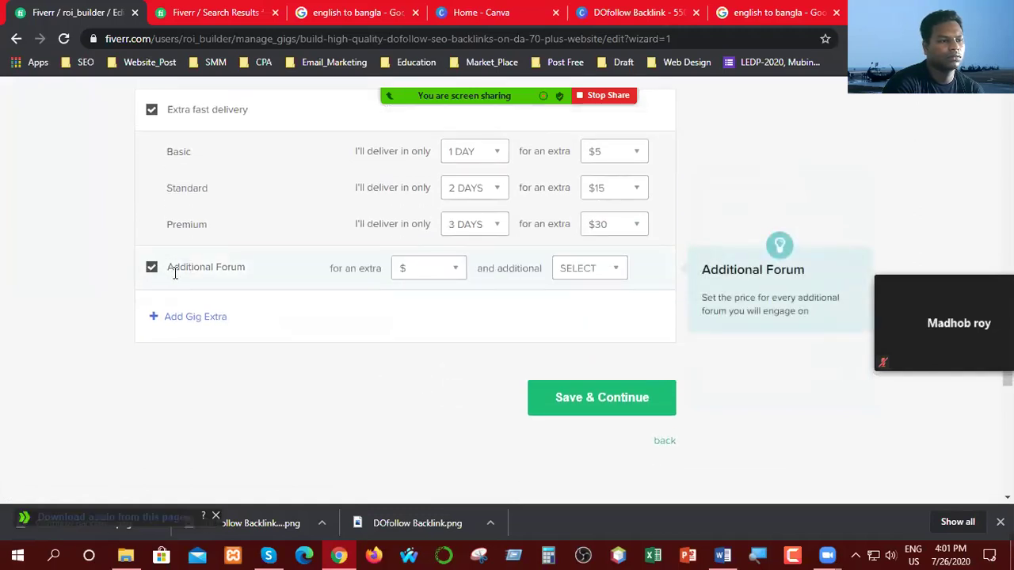
click(432, 269)
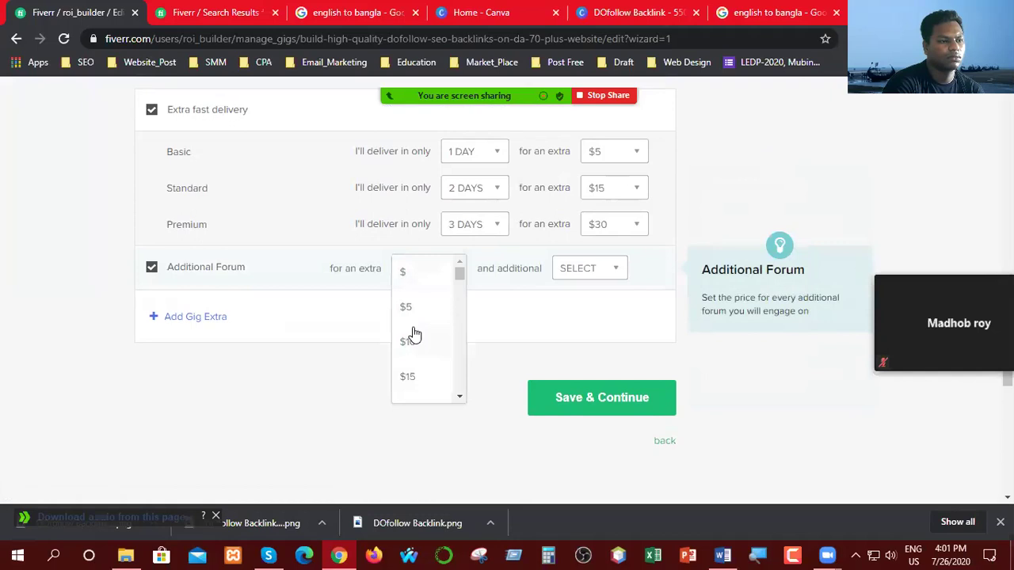
click(422, 309)
click(582, 274)
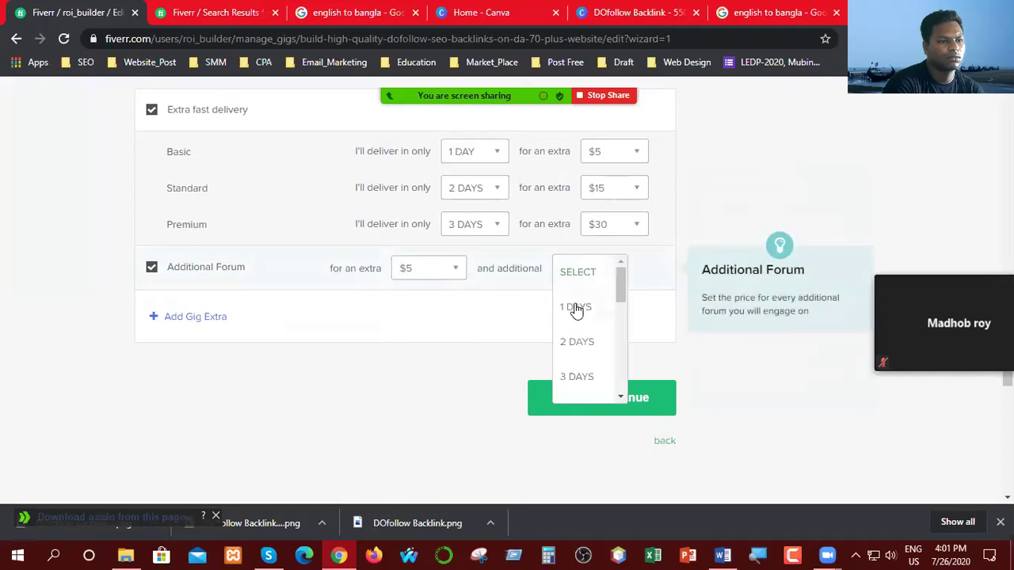
click(578, 312)
scroll(491, 358, down, 1)
click(636, 325)
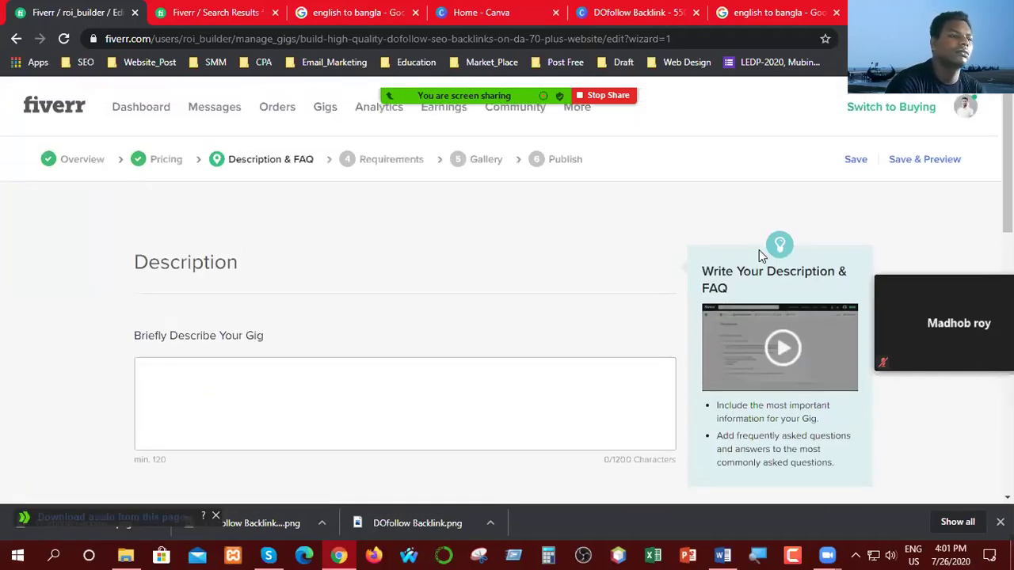
- Copy the introductory paragraph starting "Backlinks are the most important" from the Word document into the Fiverr gig description
click(198, 369)
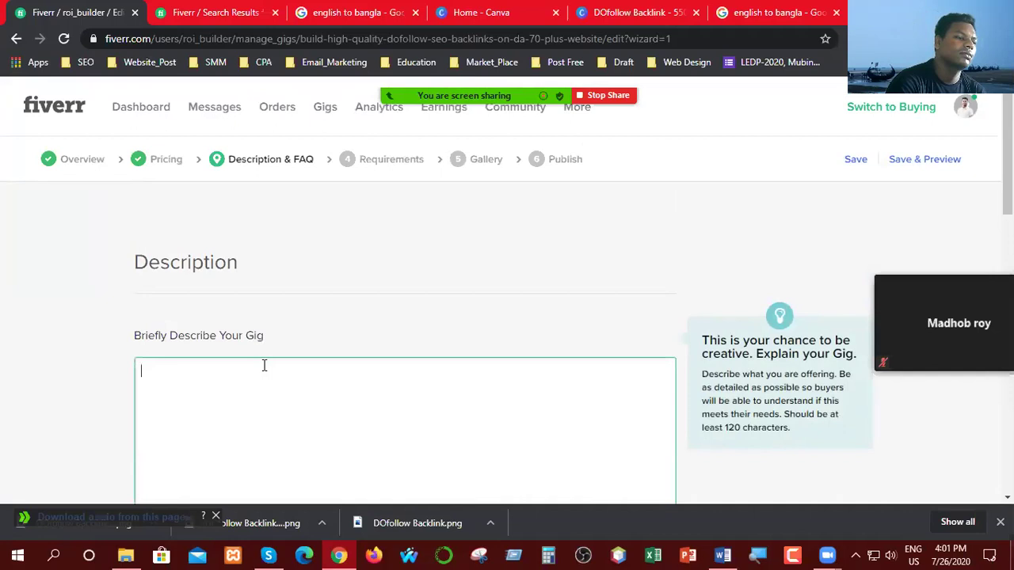
scroll(396, 392, down, 1)
click(722, 555)
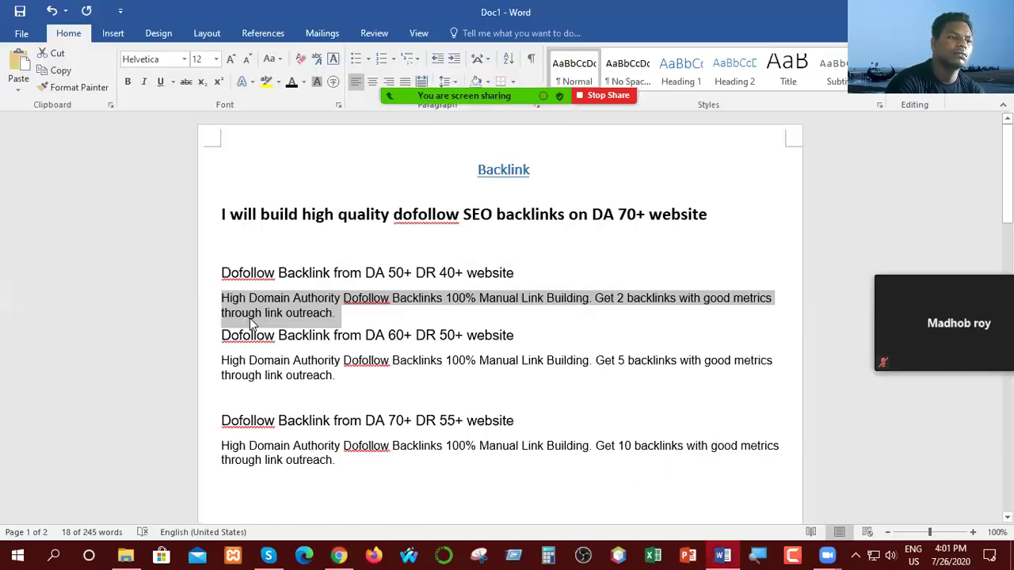
click(412, 358)
scroll(391, 406, down, 5)
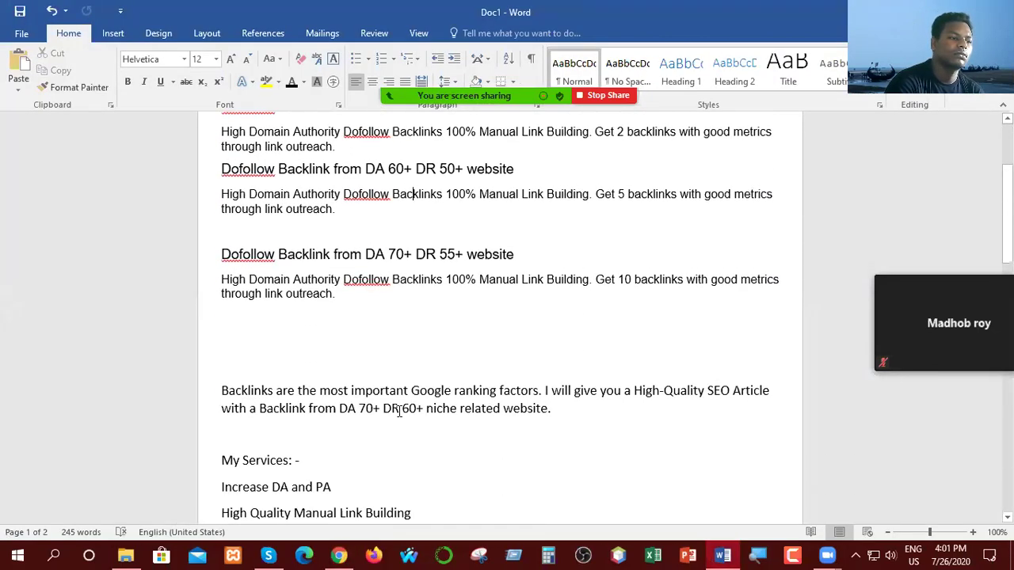
drag(217, 307, 566, 351)
key(ctrl+c)
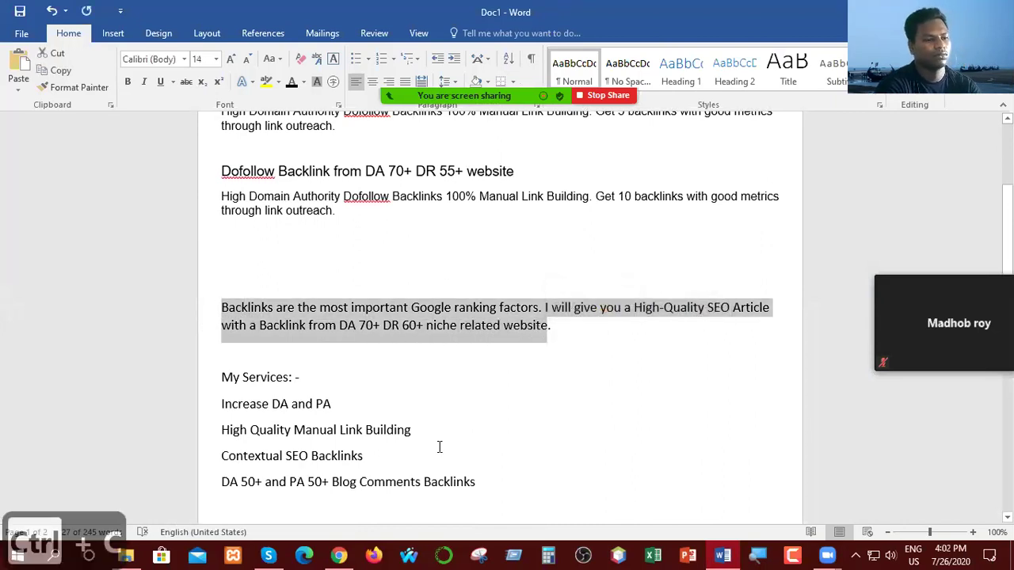
click(339, 555)
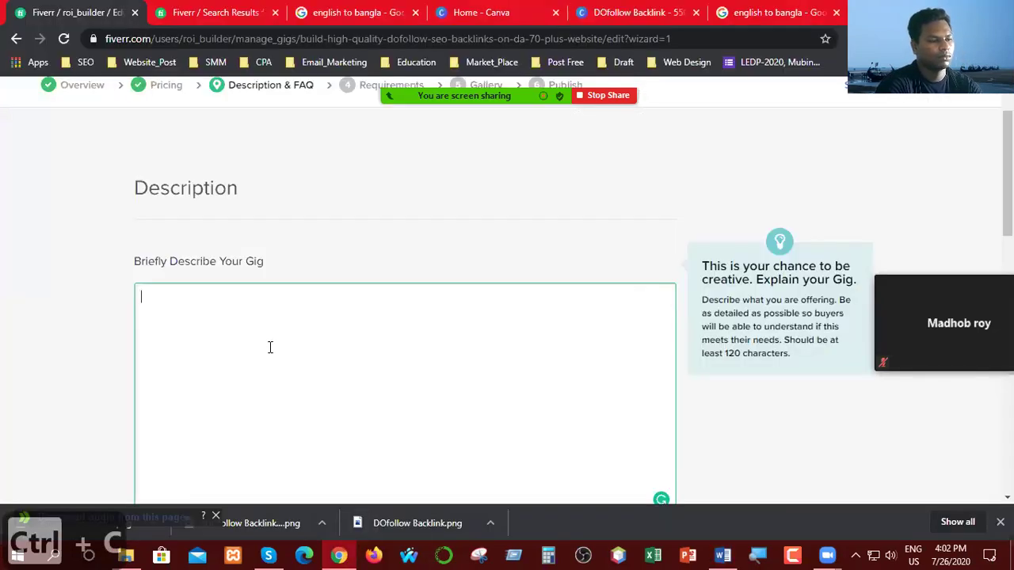
key(ctrl+v)
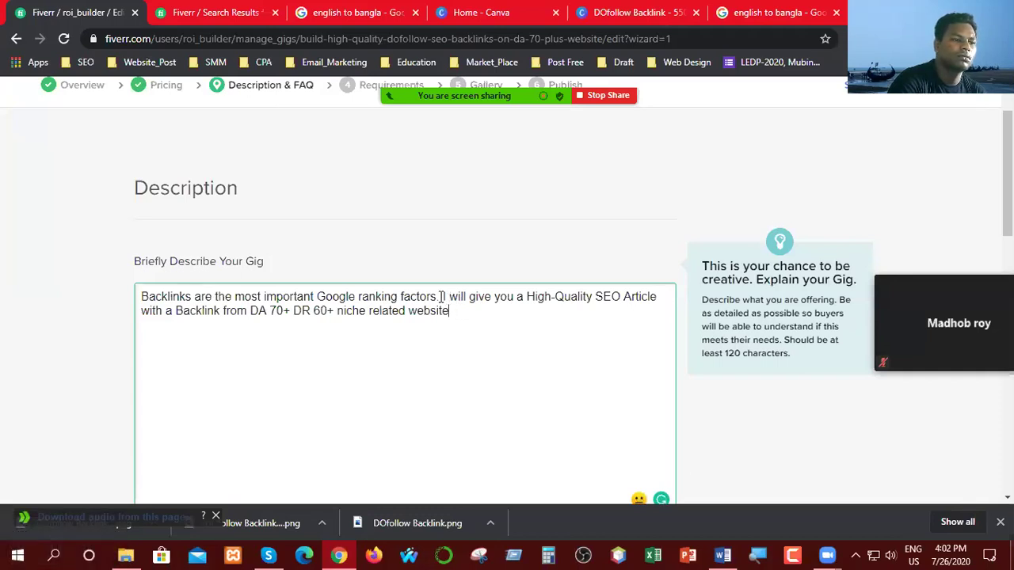
- Make the description's first sentence, "Backlinks are the most important Google ranking factors.", bold and highlighted
drag(143, 296, 438, 299)
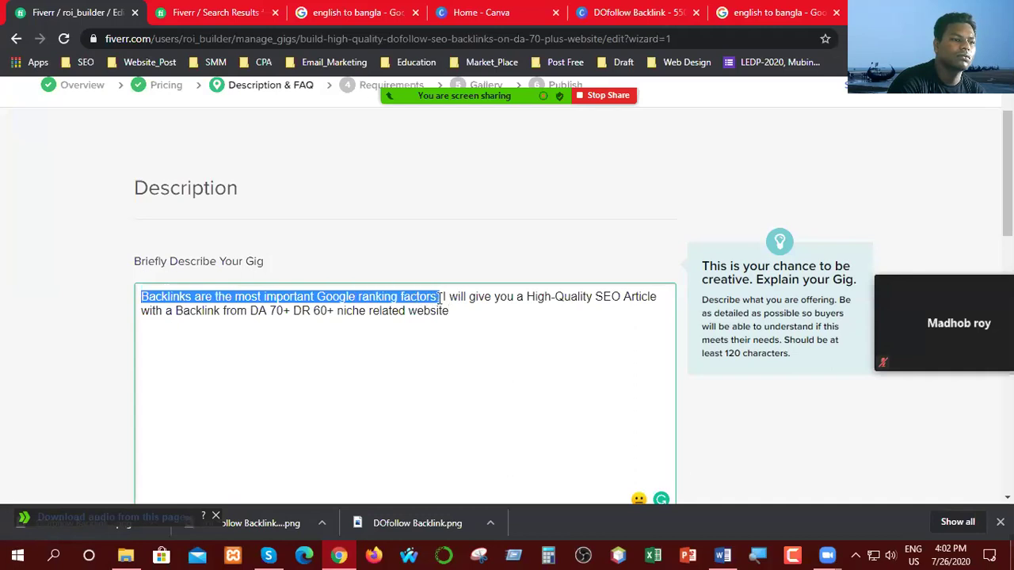
scroll(413, 355, down, 3)
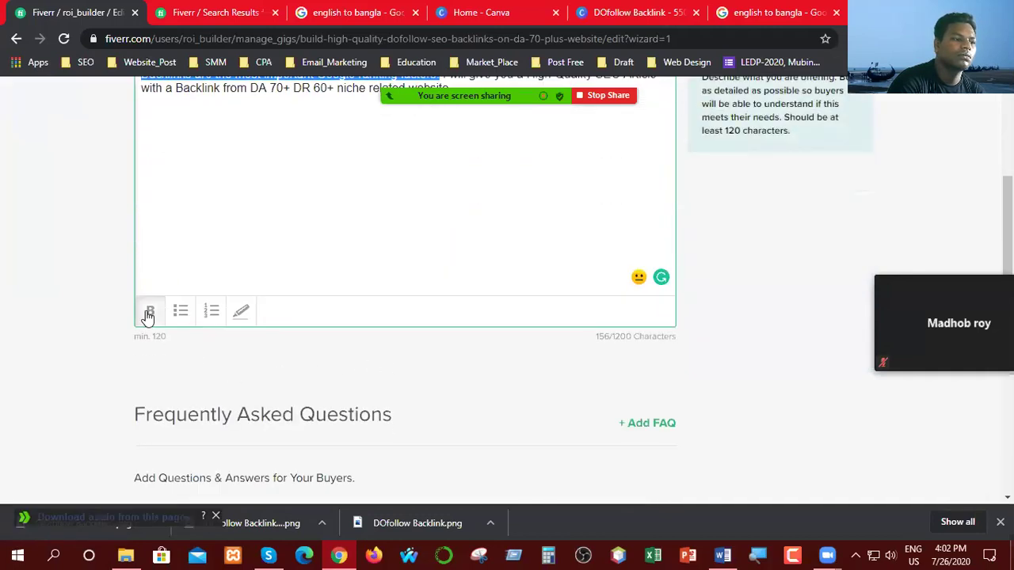
click(247, 317)
scroll(388, 243, up, 1)
- Add blank lines below the introduction and move the sentence starting "I will give you" onto its own line without a leading space
click(493, 164)
key(Return)
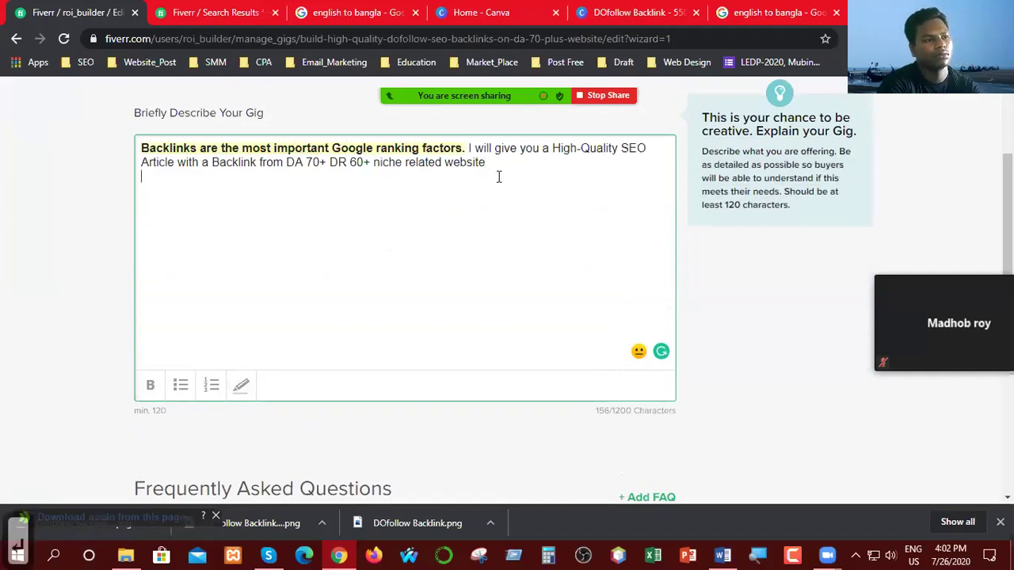
key(Return)
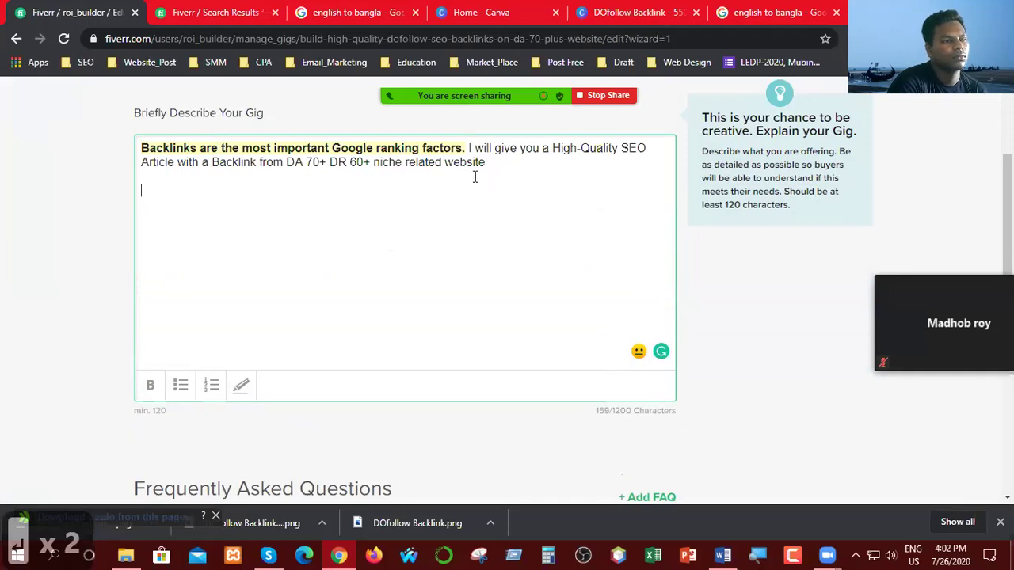
click(466, 148)
key(Return)
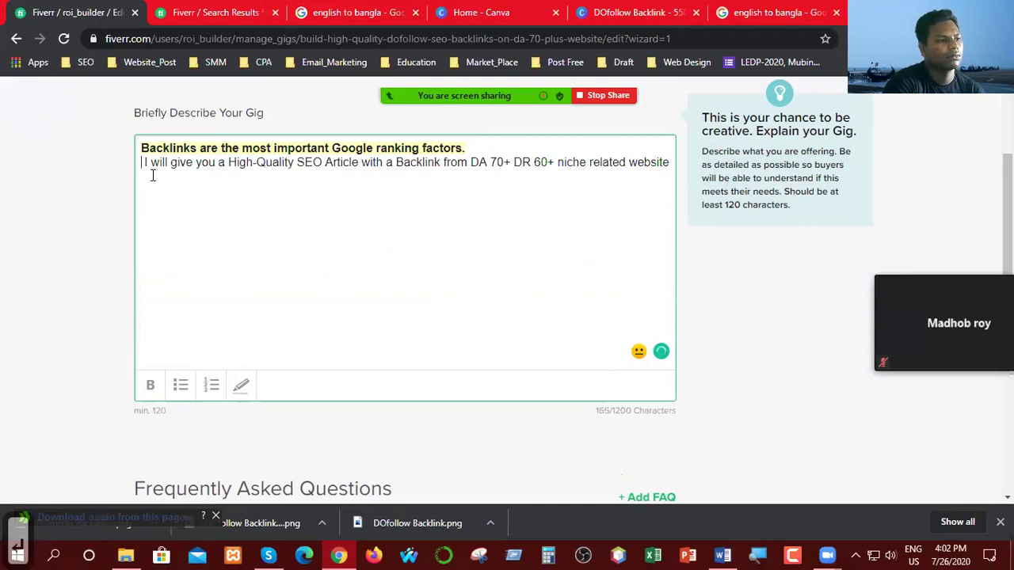
key(BackSpace)
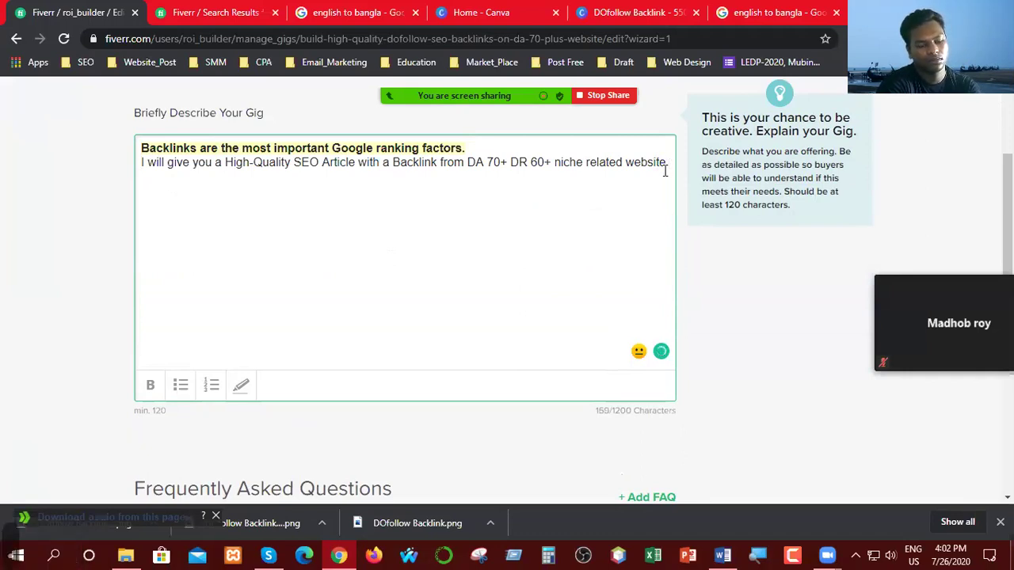
- Copy the "My Services: -" heading and its four service lines from the Word document into the Fiverr gig description, below the introduction
key(Return)
key(Return)
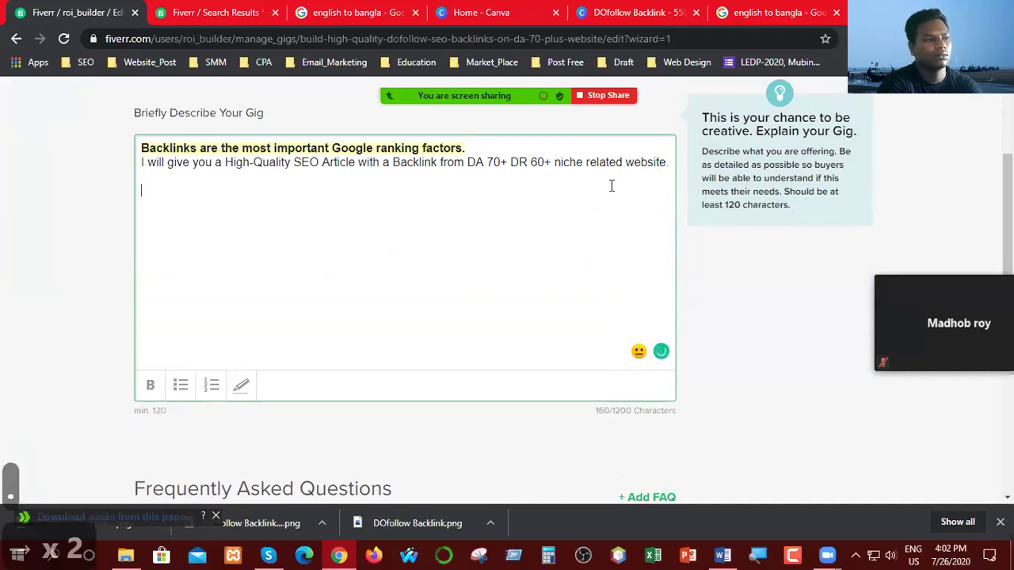
click(722, 555)
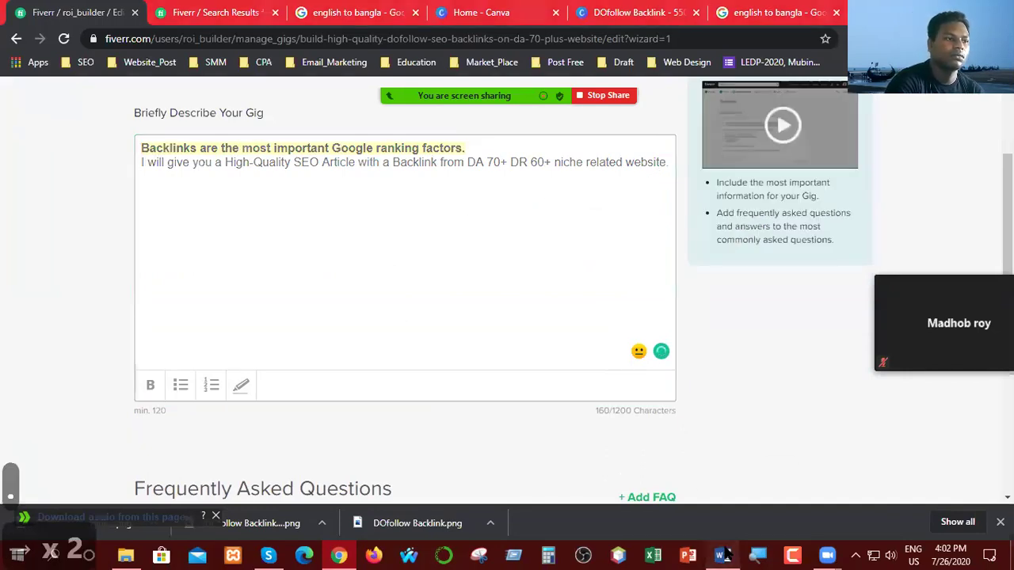
scroll(414, 309, down, 3)
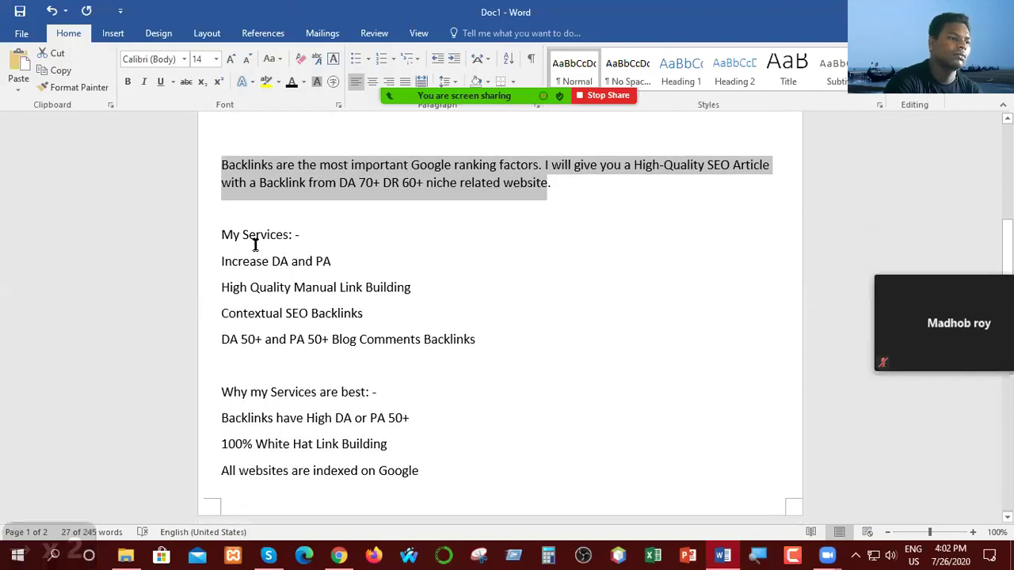
drag(223, 234, 478, 339)
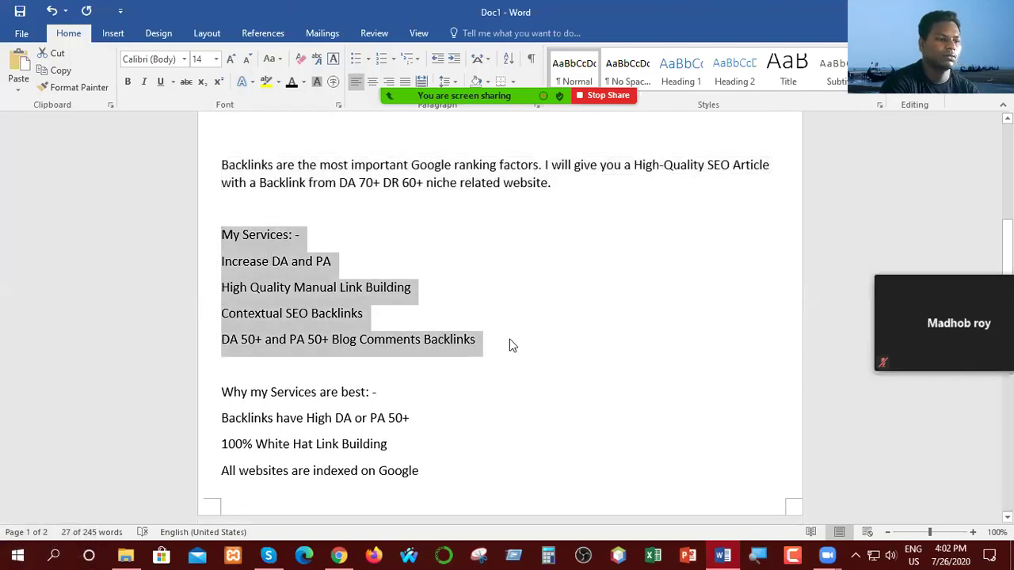
key(ctrl+c)
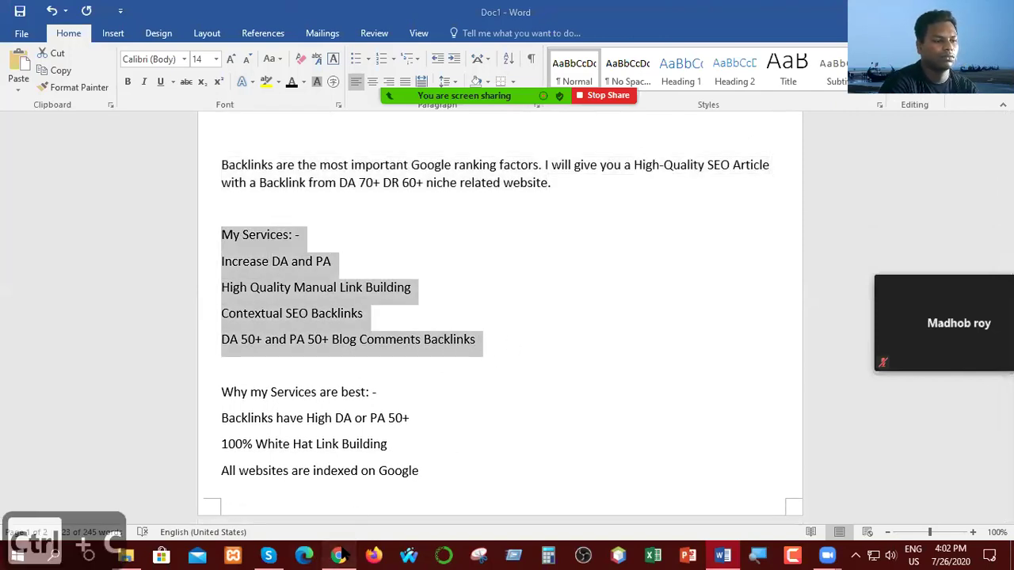
click(341, 555)
key(ctrl+v)
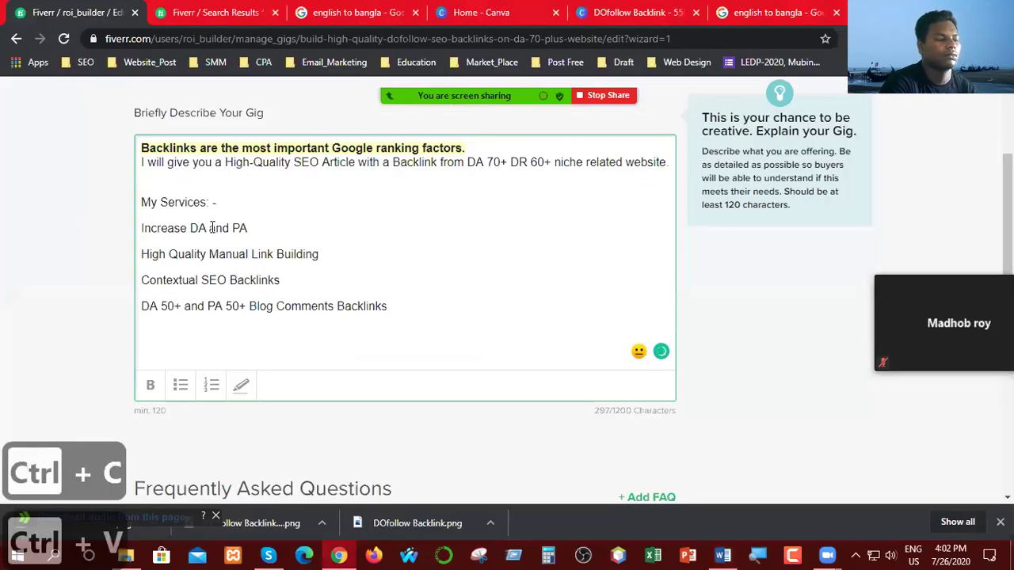
- Make the "My Services: -" heading in the gig description bold
drag(228, 203, 139, 203)
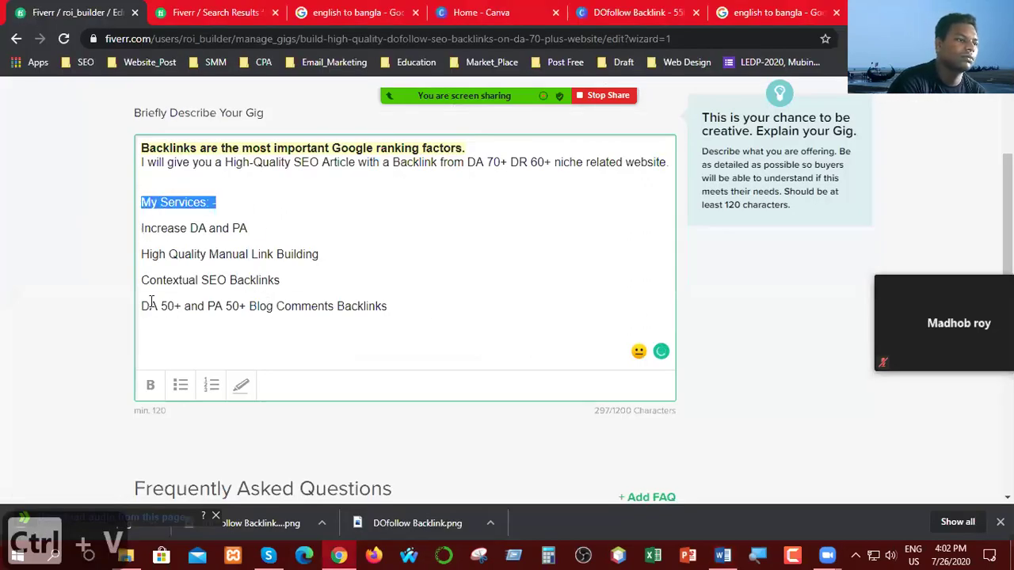
click(151, 385)
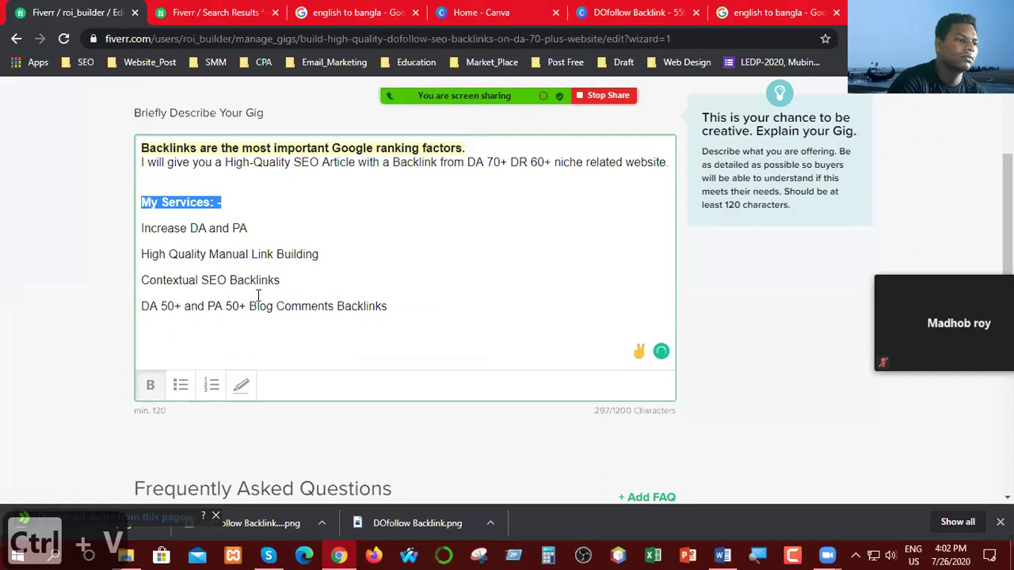